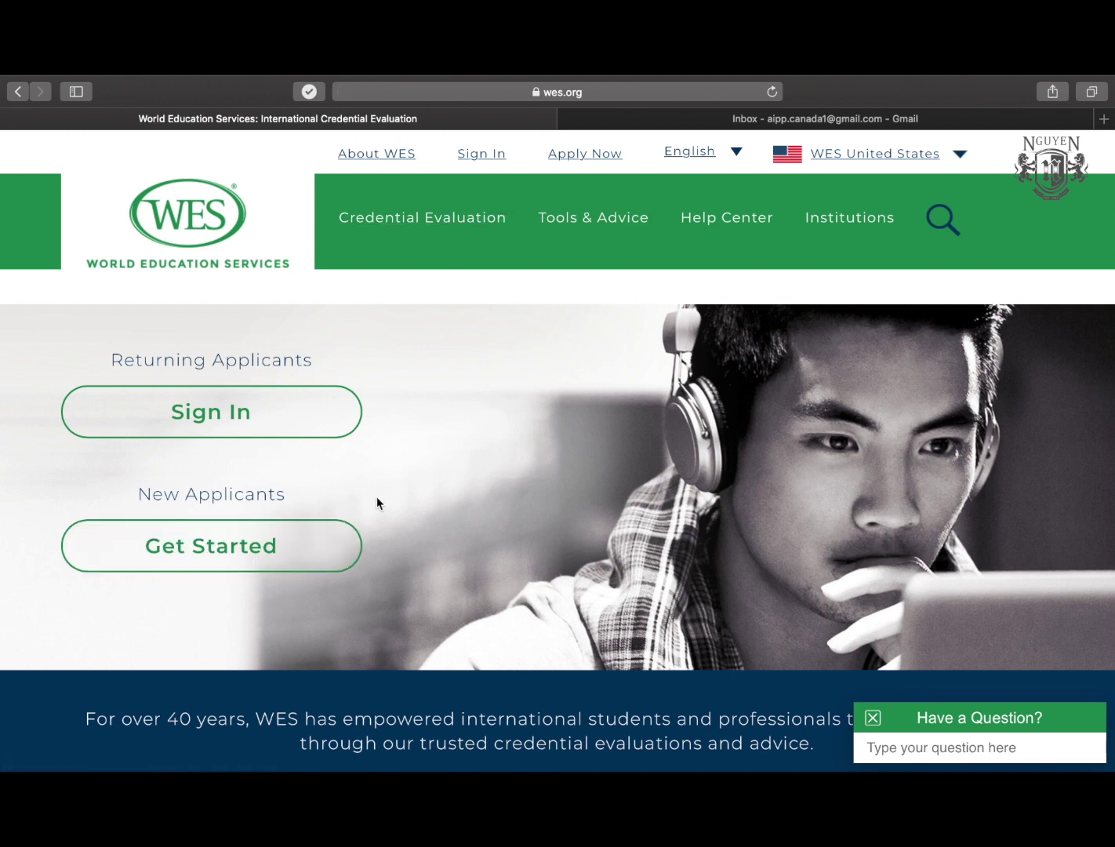
Open Get Started for new applicants and begin a new application with Apply Now.
{"action": "left_click", "coordinate": [202, 559]}
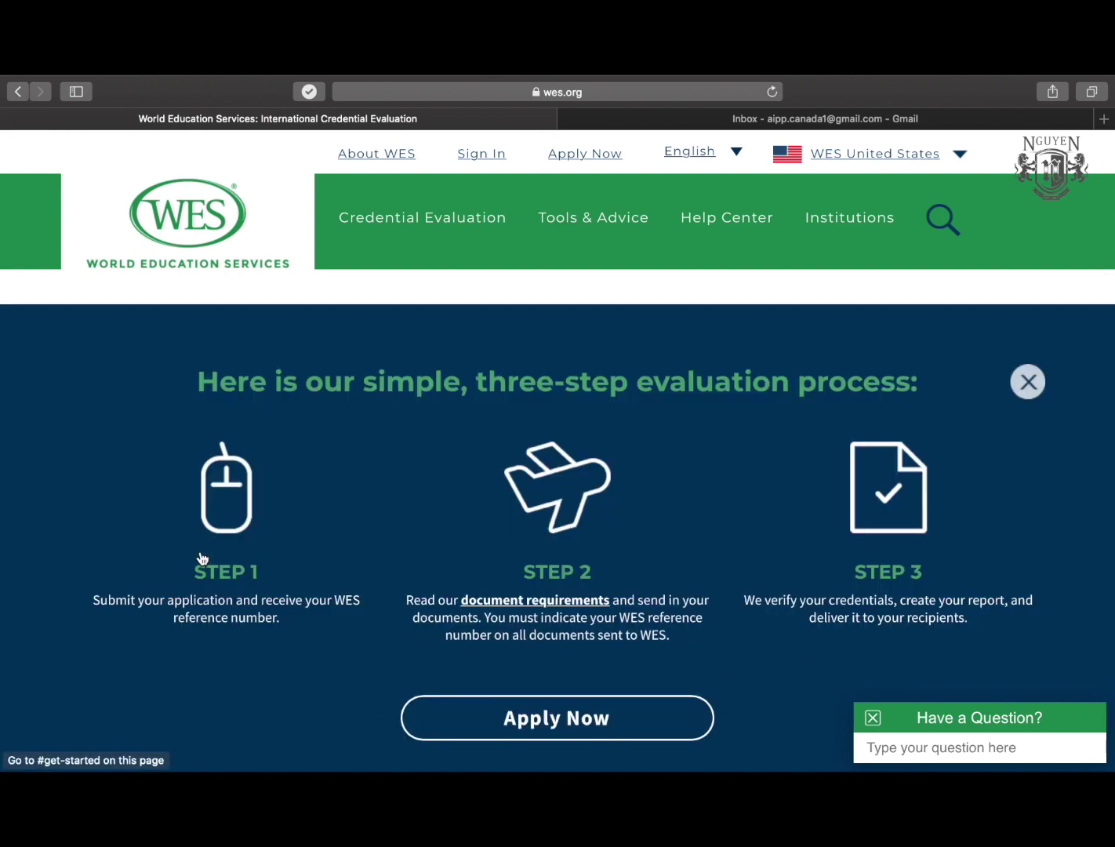
{"action": "scroll", "coordinate": [265, 515], "scroll_direction": "down", "scroll_amount": 1}
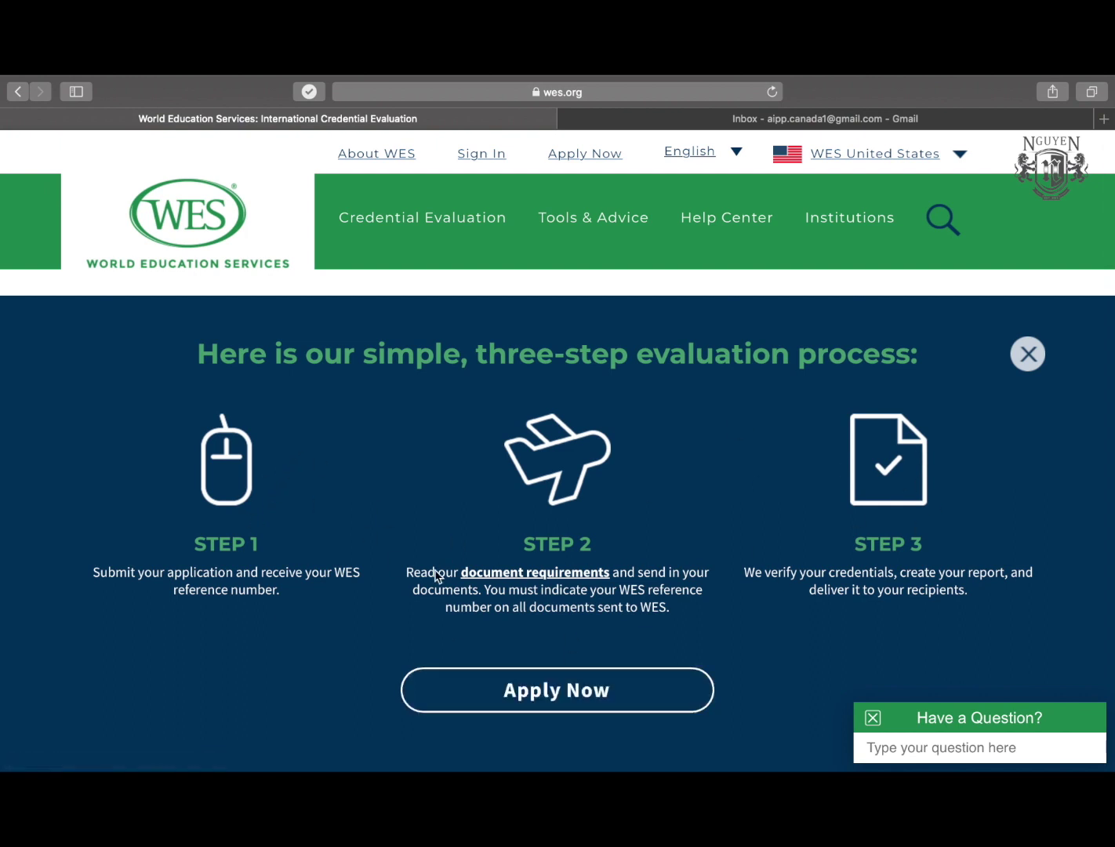
{"action": "scroll", "coordinate": [527, 475], "scroll_direction": "down", "scroll_amount": 3}
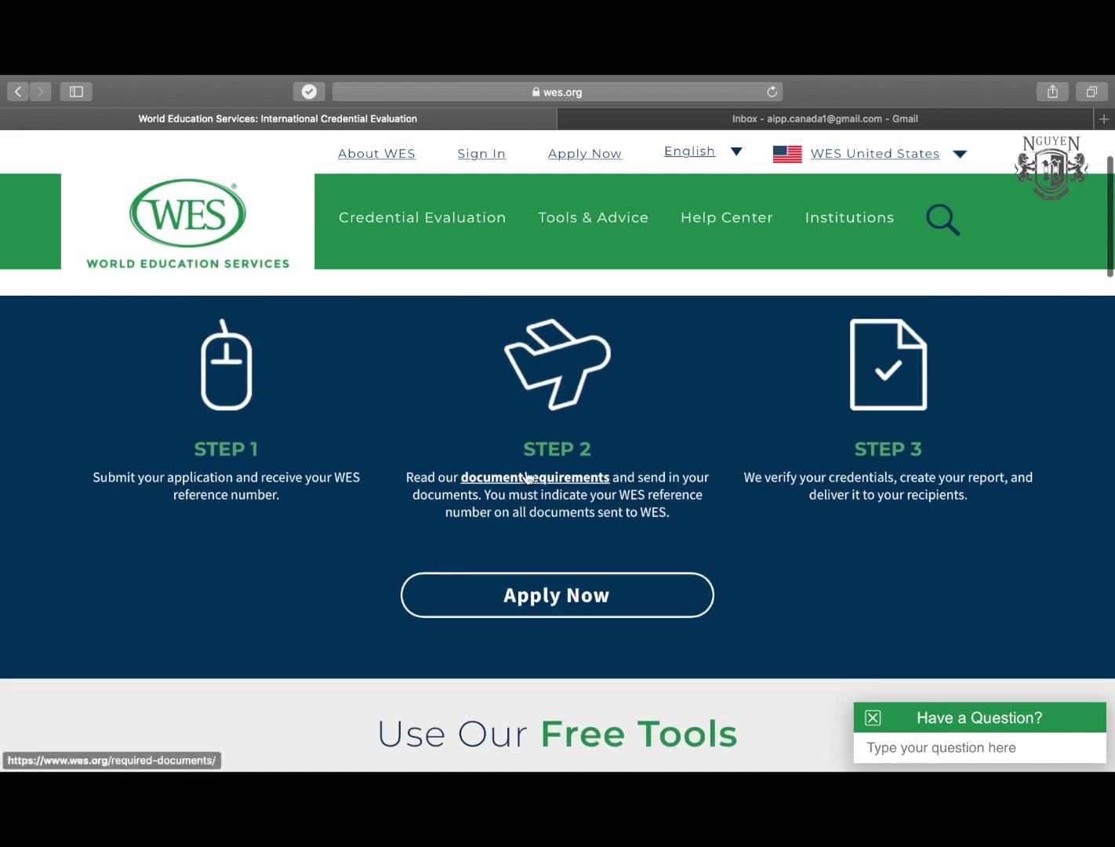
{"action": "scroll", "coordinate": [527, 475], "scroll_direction": "up", "scroll_amount": 3}
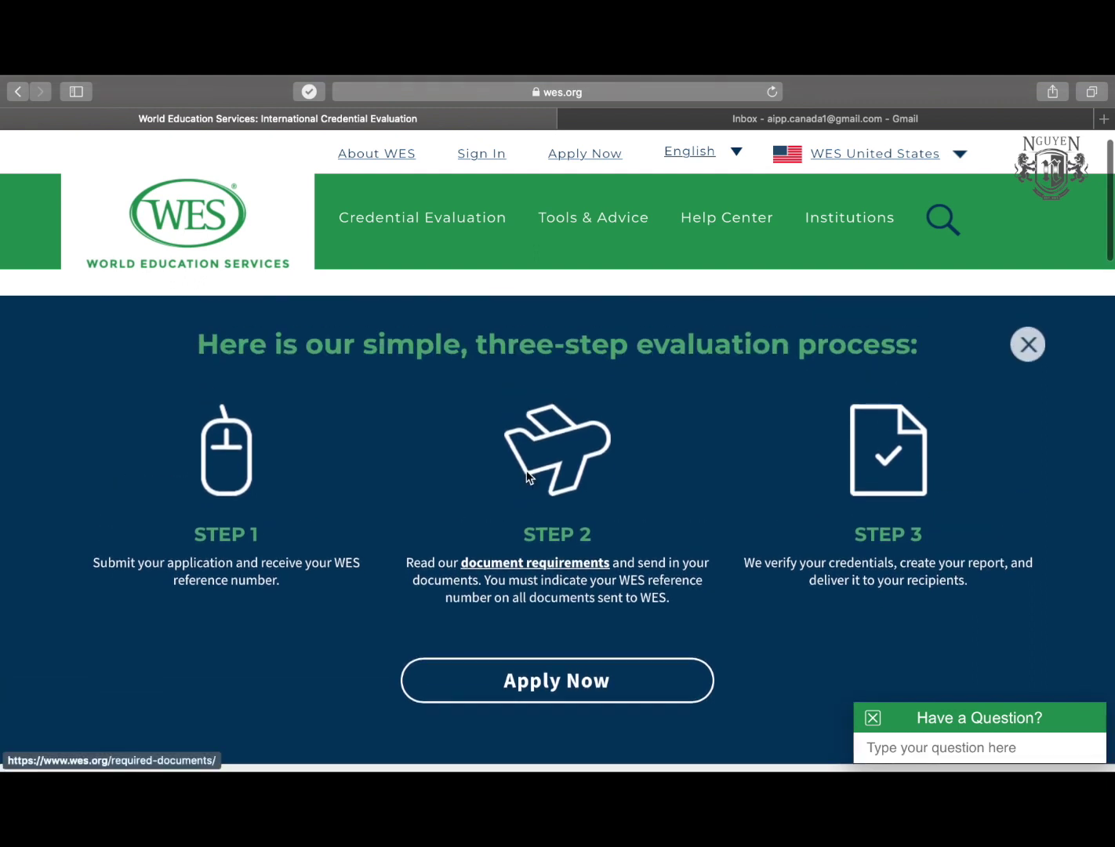
{"action": "left_click", "coordinate": [543, 684]}
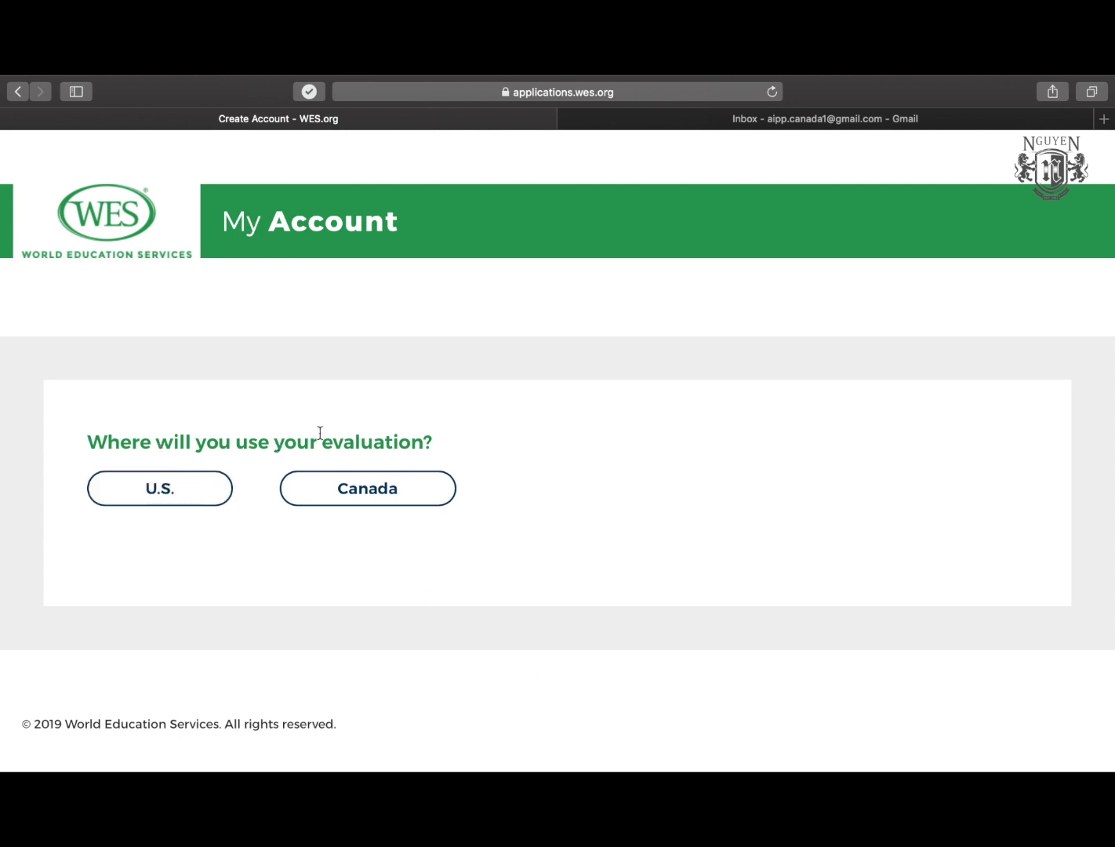
Choose Canada as the destination and select the ECA Application for IRCC.
{"action": "left_click", "coordinate": [366, 491]}
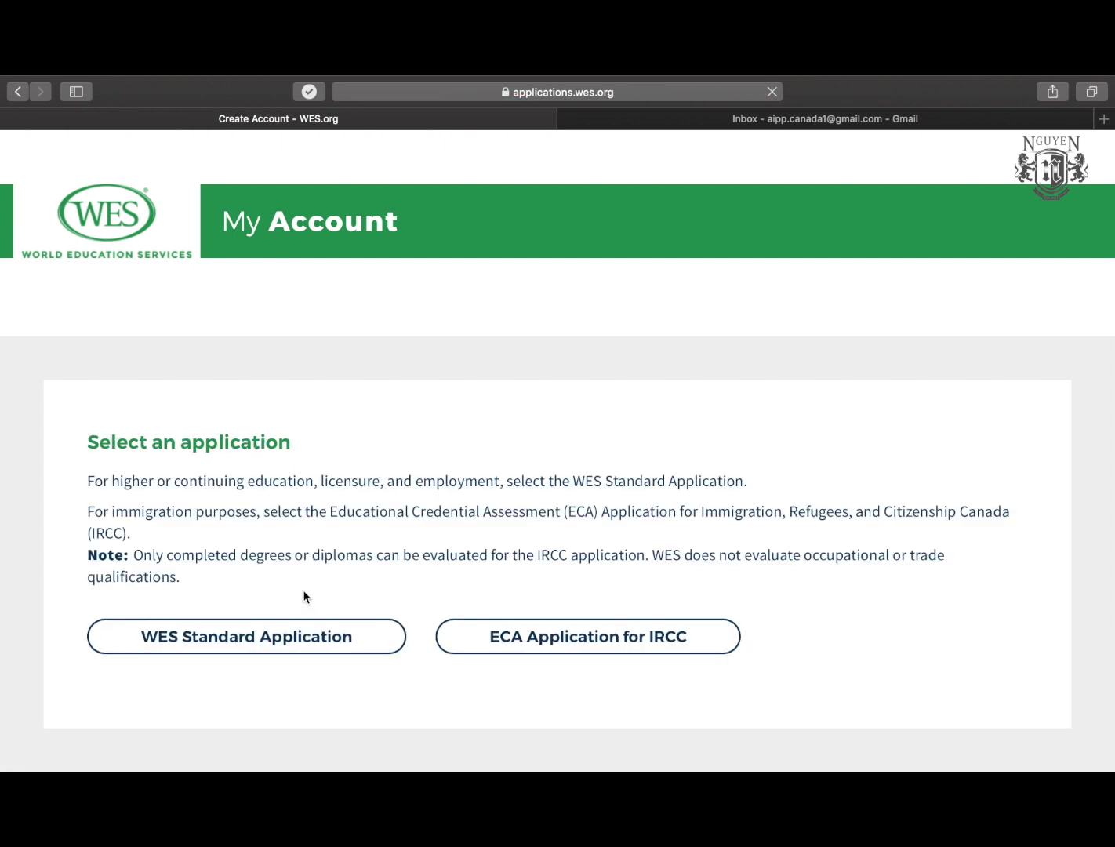
{"action": "scroll", "coordinate": [304, 596], "scroll_direction": "down", "scroll_amount": 1}
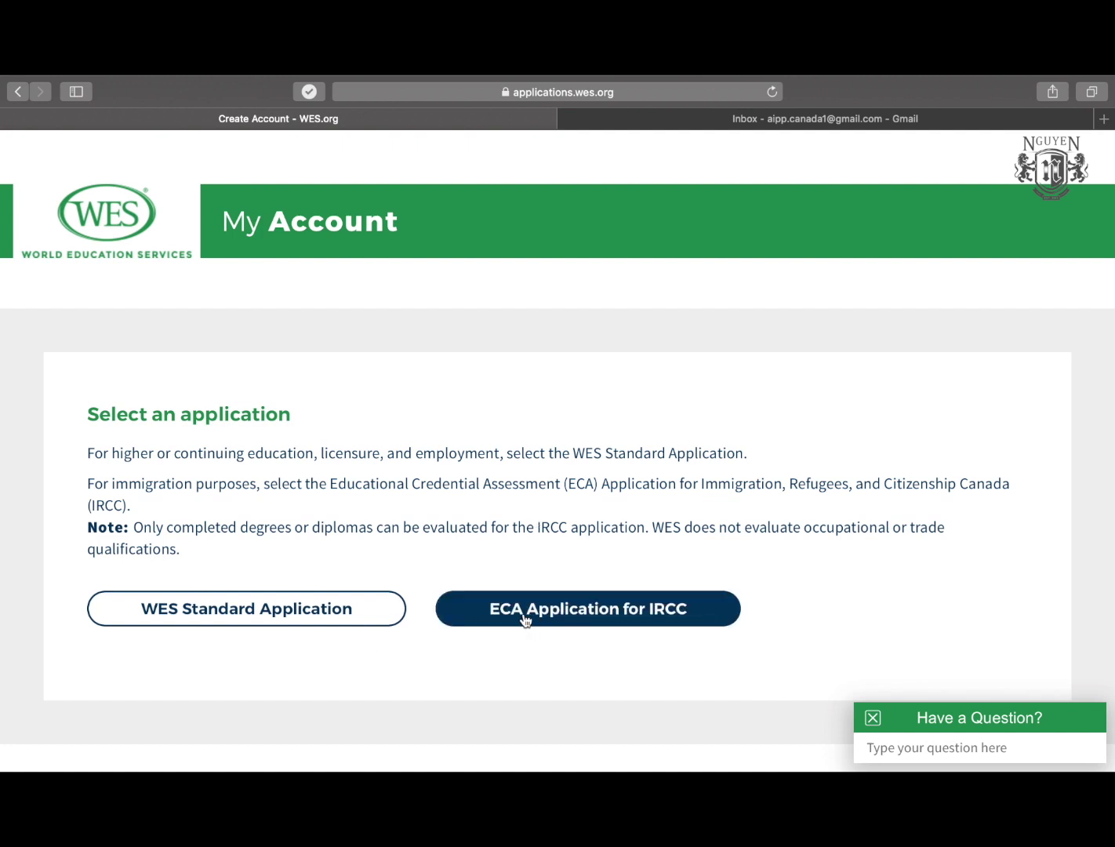
{"action": "left_click", "coordinate": [608, 616]}
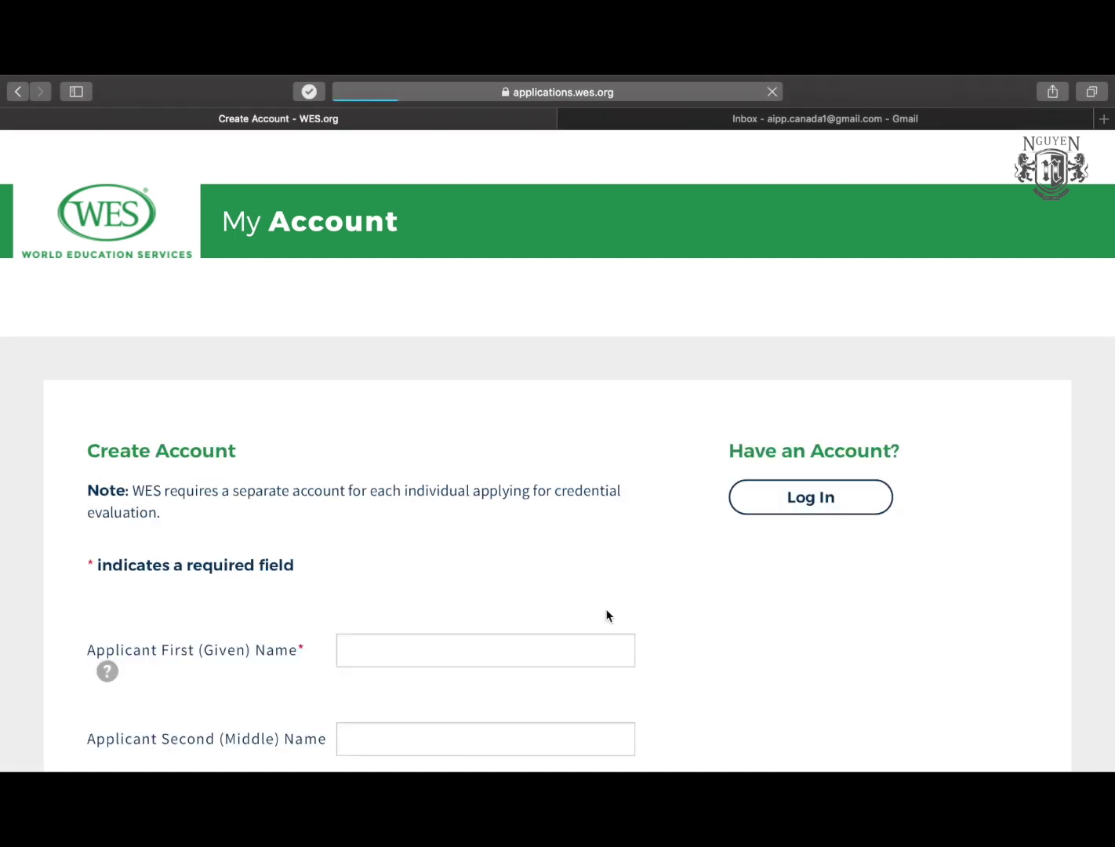
Enter the applicant's first and last names in the Create Account form.
{"action": "scroll", "coordinate": [608, 616], "scroll_direction": "down", "scroll_amount": 5}
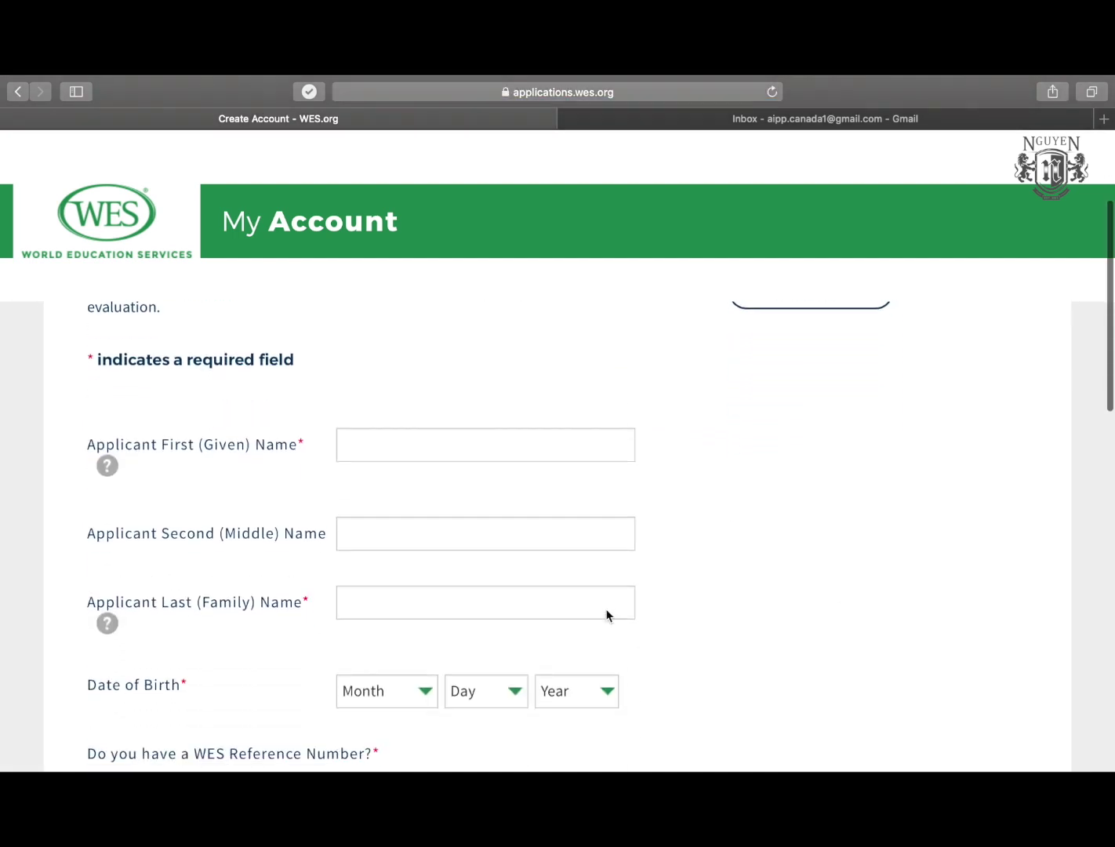
{"action": "scroll", "coordinate": [702, 554], "scroll_direction": "down", "scroll_amount": 2}
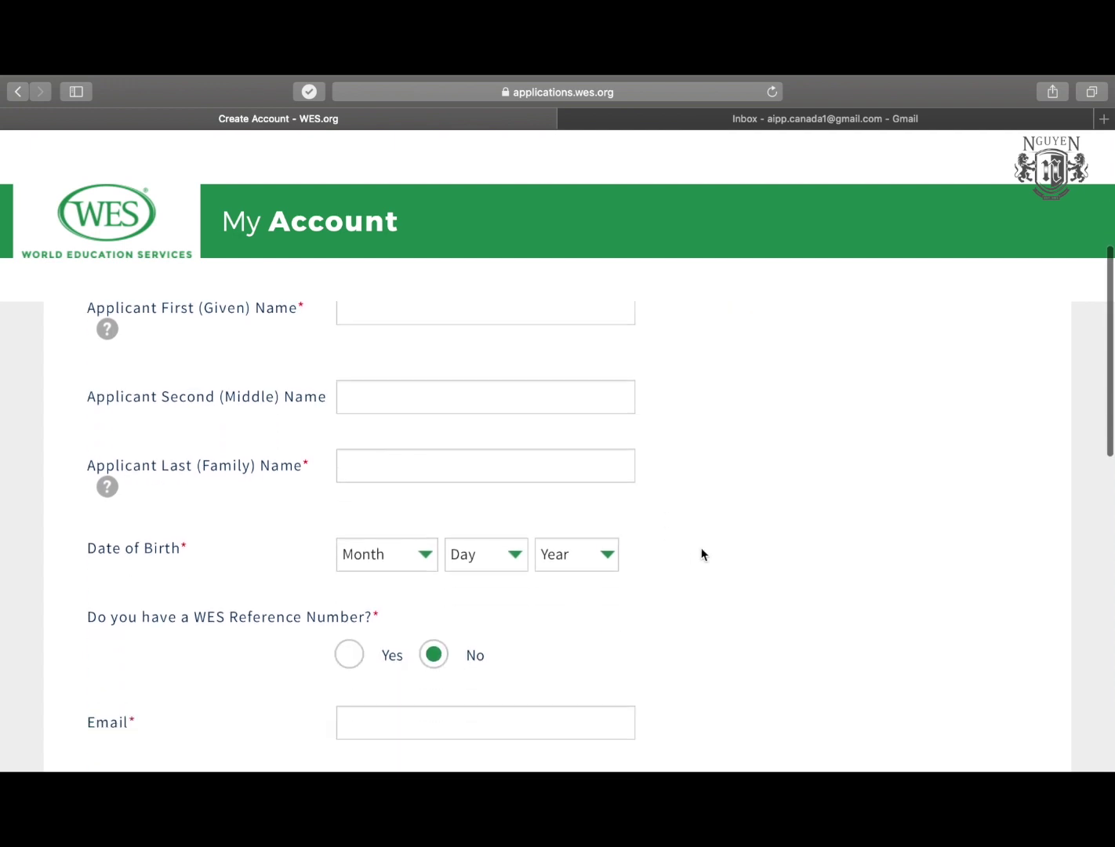
{"action": "scroll", "coordinate": [702, 555], "scroll_direction": "up", "scroll_amount": 2}
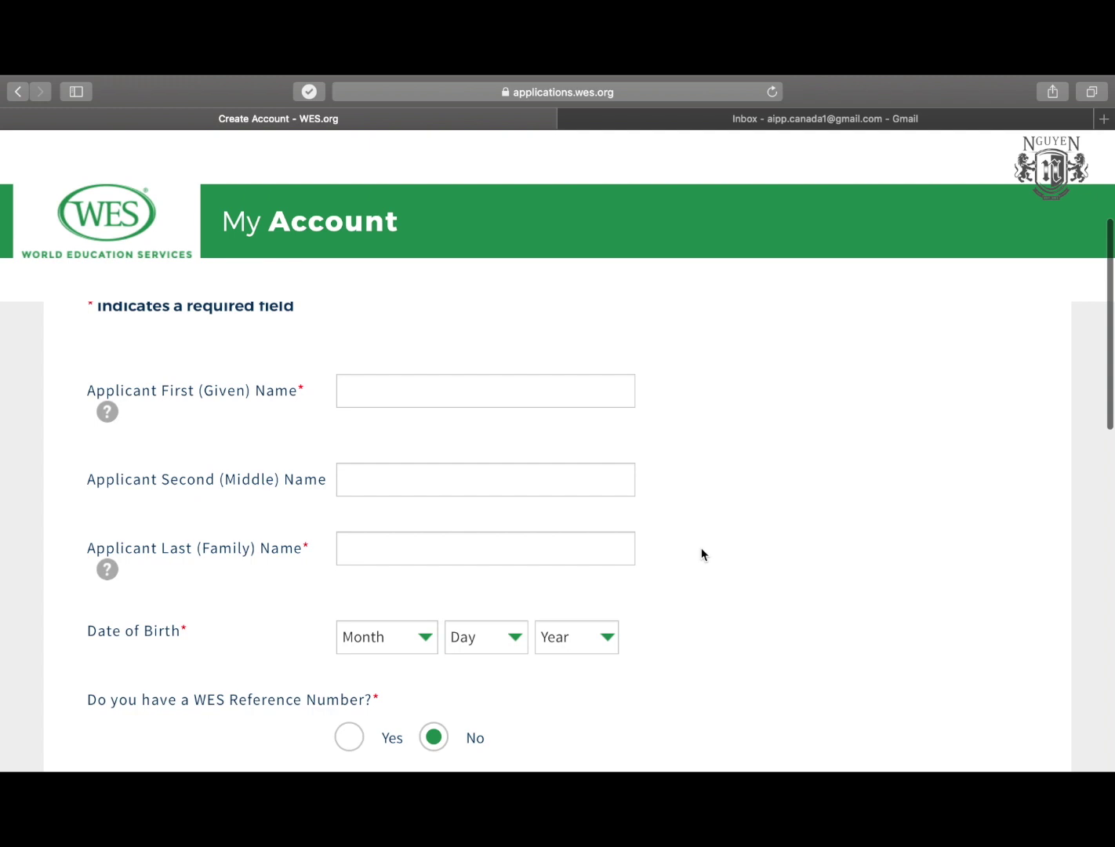
{"action": "scroll", "coordinate": [702, 554], "scroll_direction": "down", "scroll_amount": 1}
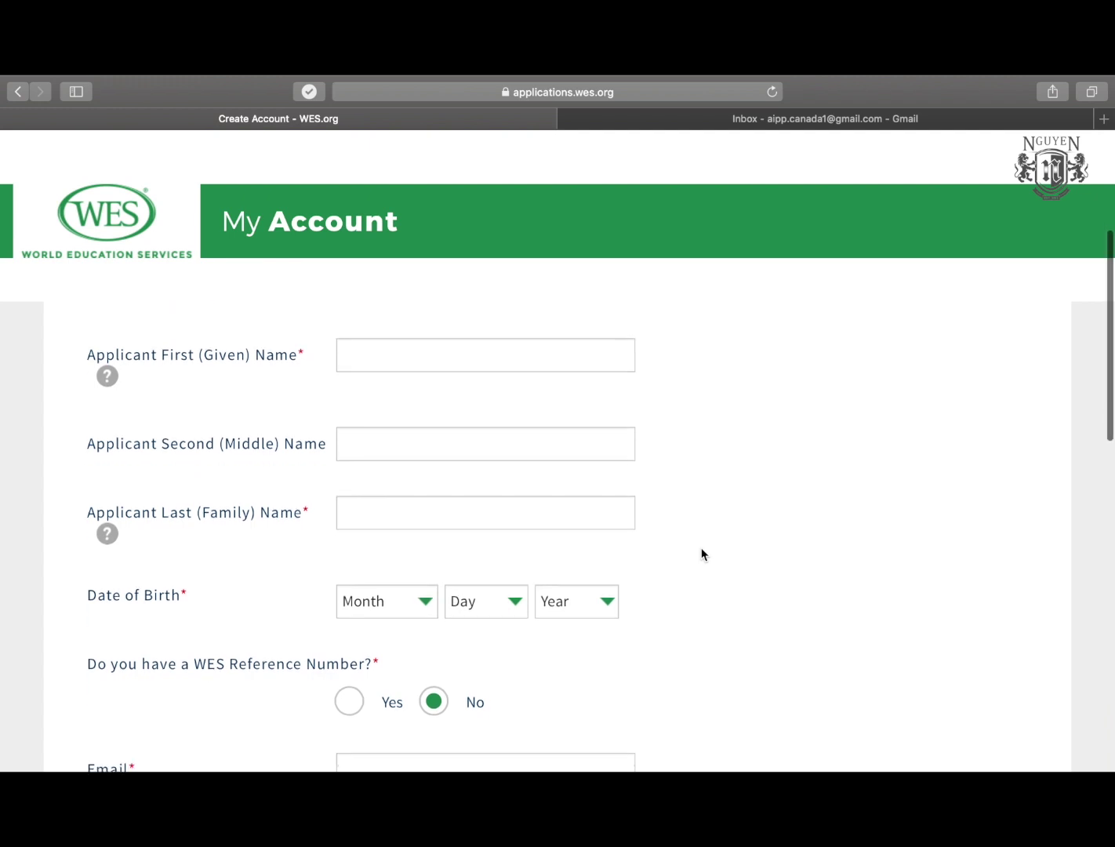
{"action": "scroll", "coordinate": [702, 554], "scroll_direction": "up", "scroll_amount": 1}
{"action": "scroll", "coordinate": [701, 553], "scroll_direction": "up", "scroll_amount": 2}
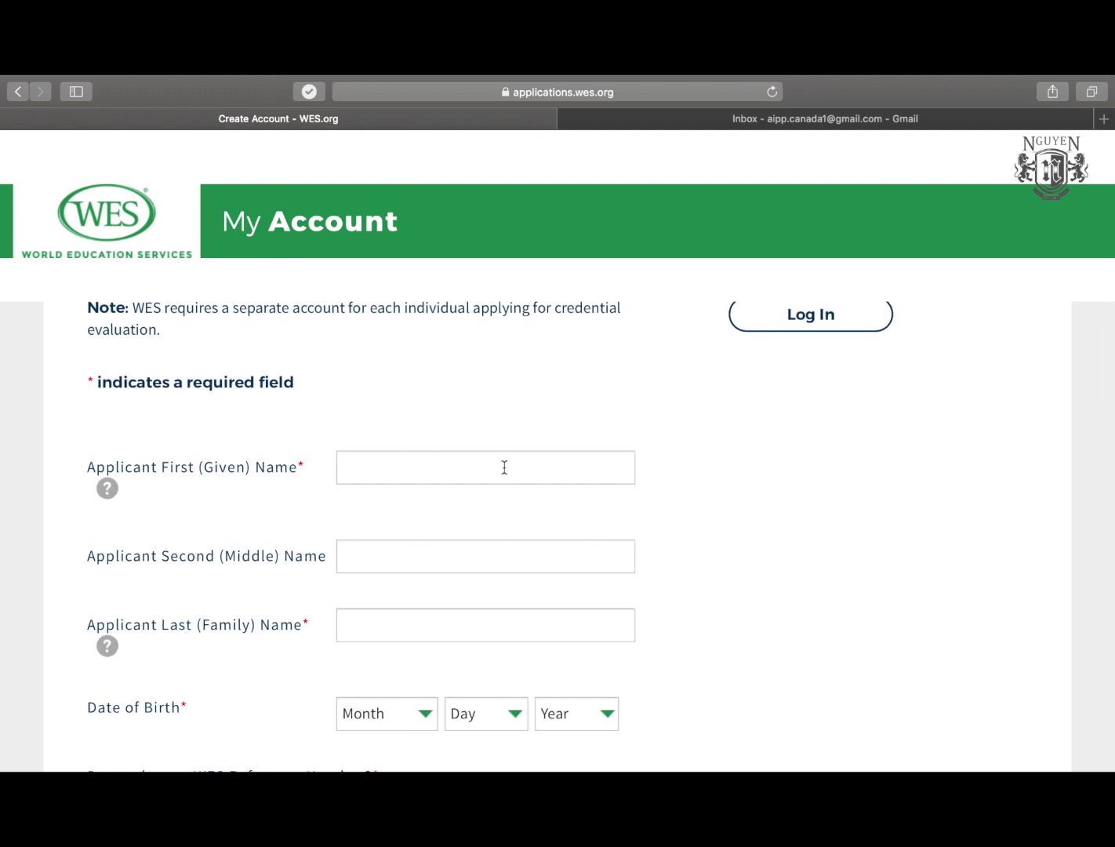
{"action": "left_click", "coordinate": [505, 467]}
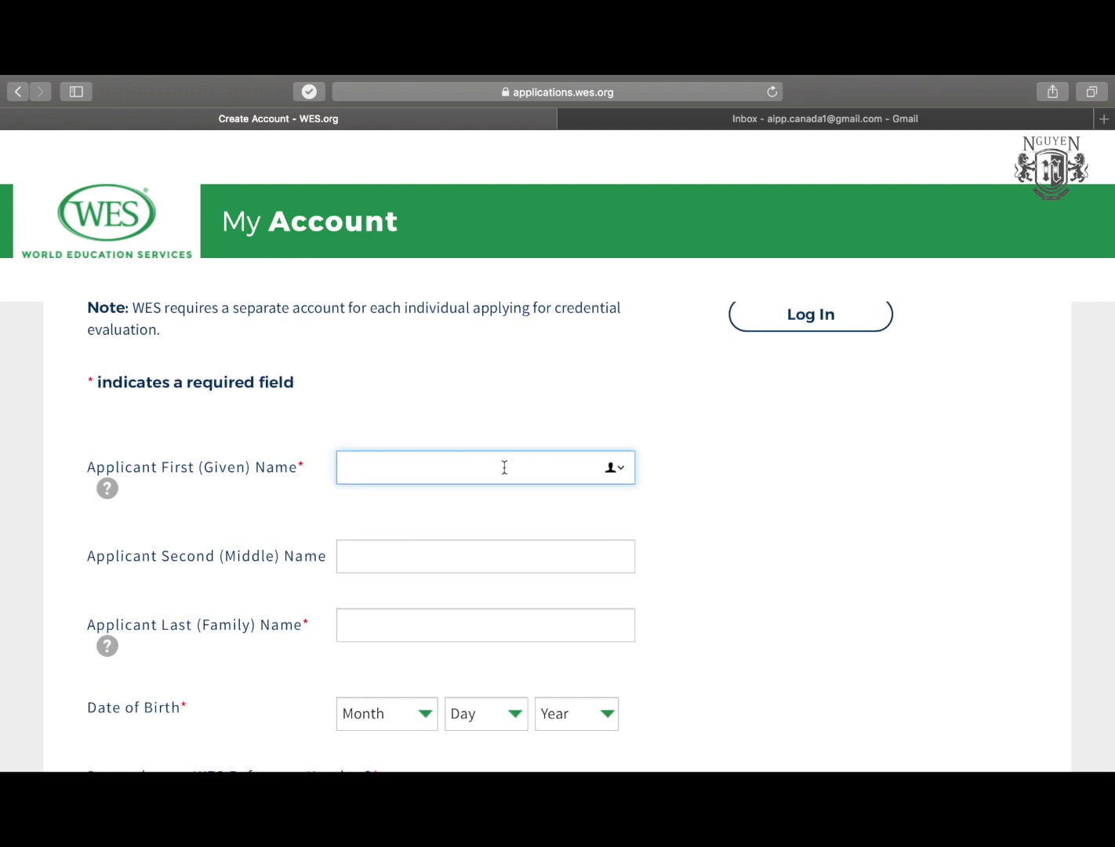
{"action": "type", "text": "James"}
{"action": "scroll", "coordinate": [430, 585], "scroll_direction": "down", "scroll_amount": 2}
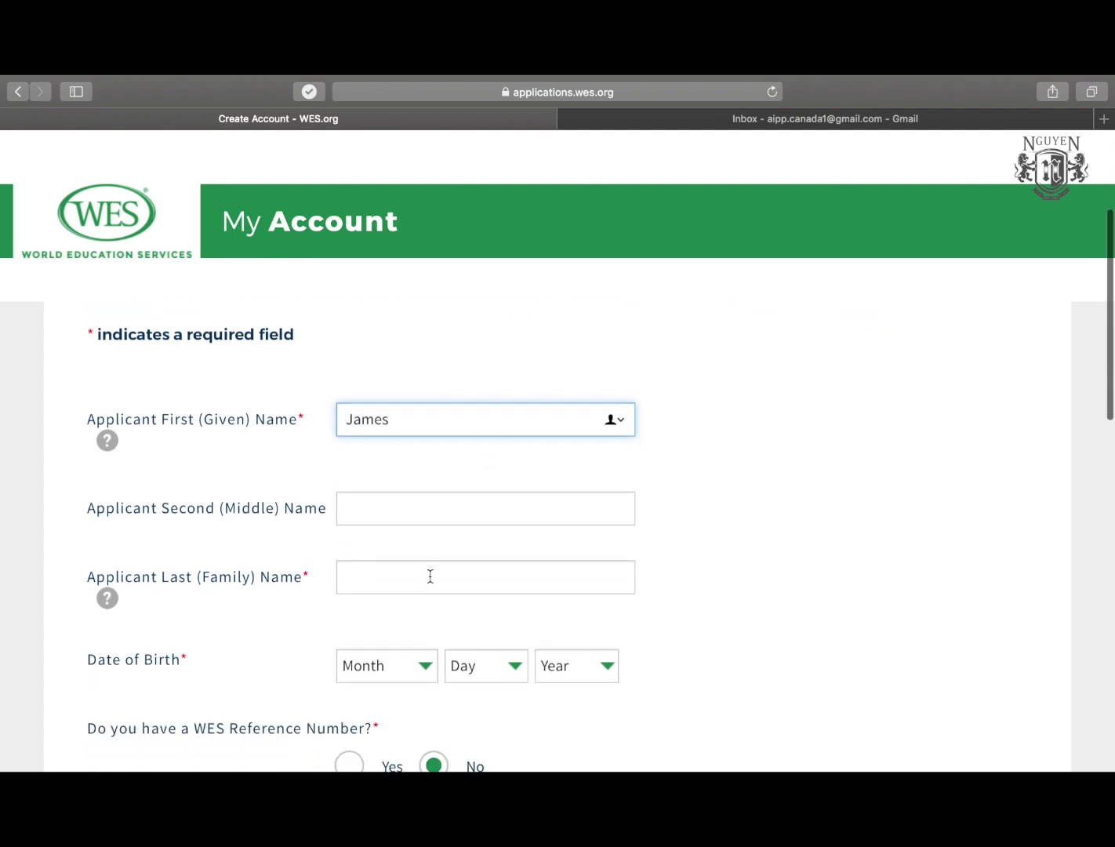
{"action": "left_click", "coordinate": [432, 575]}
{"action": "type", "text": "Bond"}
Set the date of birth to April 7, 1983.
{"action": "scroll", "coordinate": [427, 513], "scroll_direction": "down", "scroll_amount": 3}
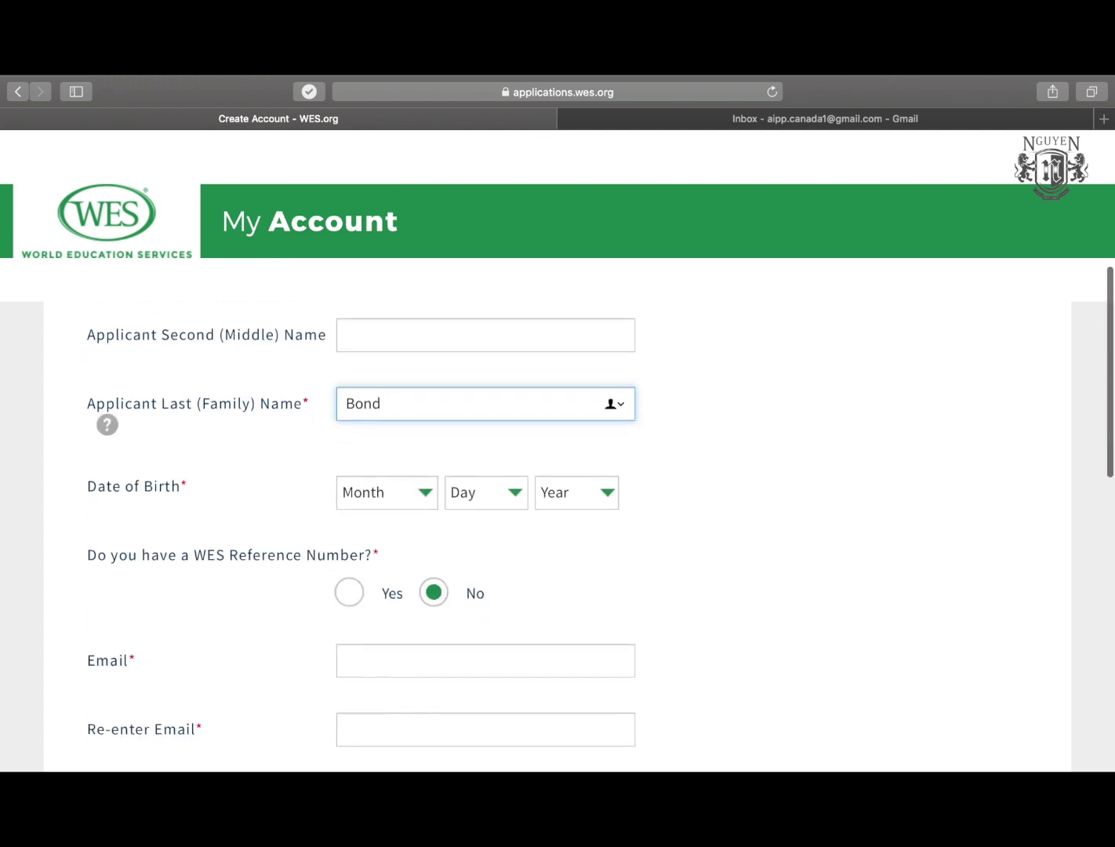
{"action": "left_click", "coordinate": [410, 499]}
{"action": "left_click", "coordinate": [384, 586]}
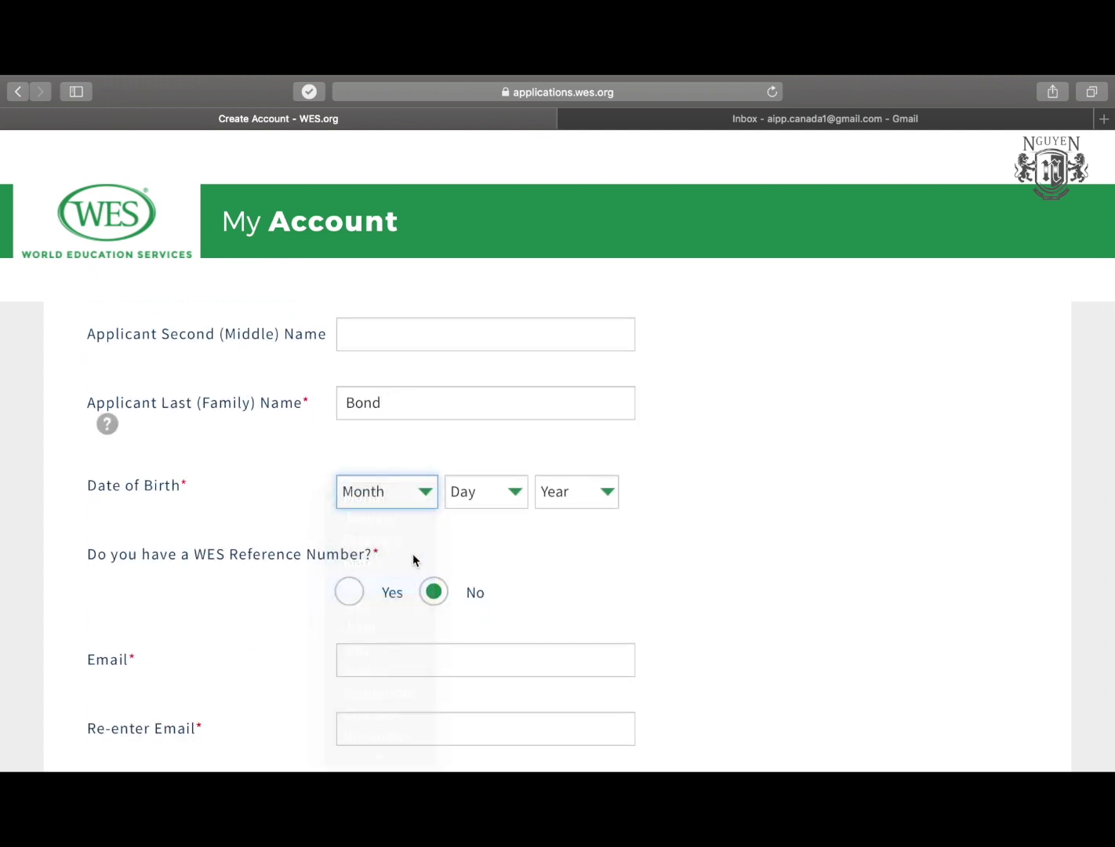
{"action": "left_click", "coordinate": [484, 491]}
{"action": "left_click", "coordinate": [462, 653]}
{"action": "left_click", "coordinate": [577, 491]}
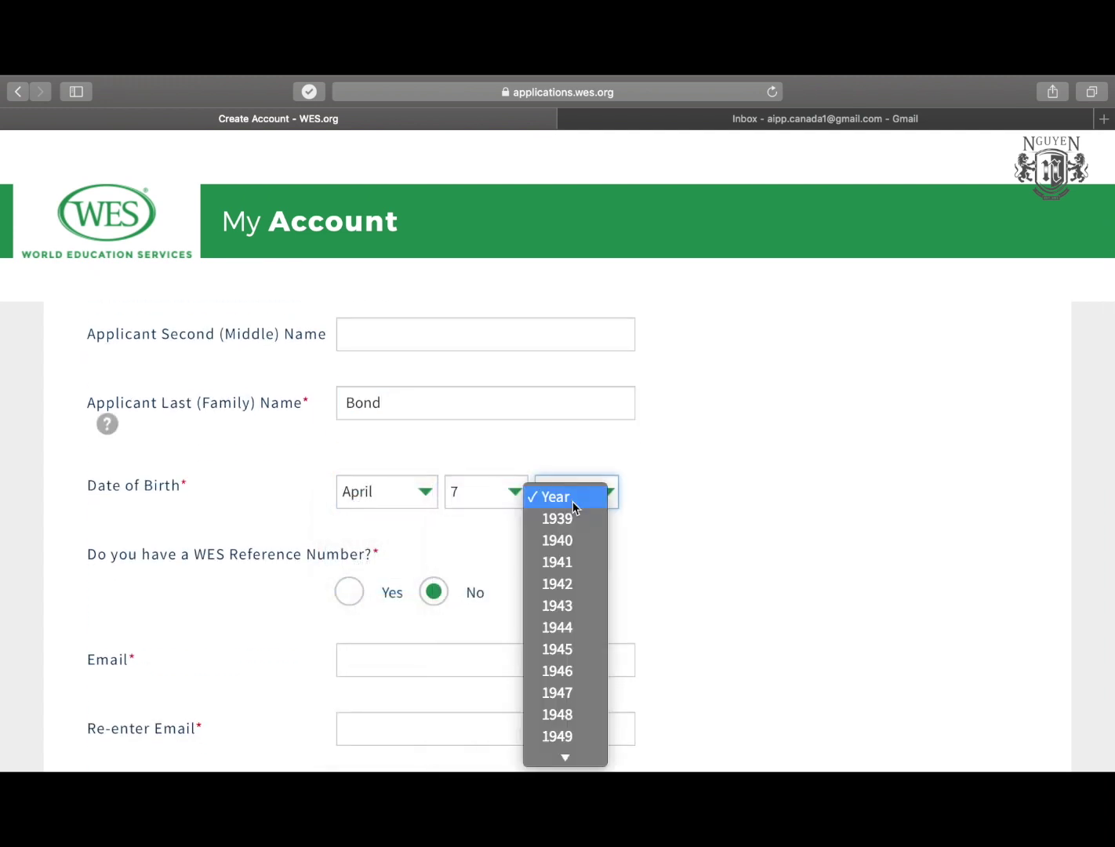
{"action": "scroll", "coordinate": [560, 541], "scroll_direction": "down", "scroll_amount": 10}
{"action": "scroll", "coordinate": [556, 316], "scroll_direction": "up", "scroll_amount": 4}
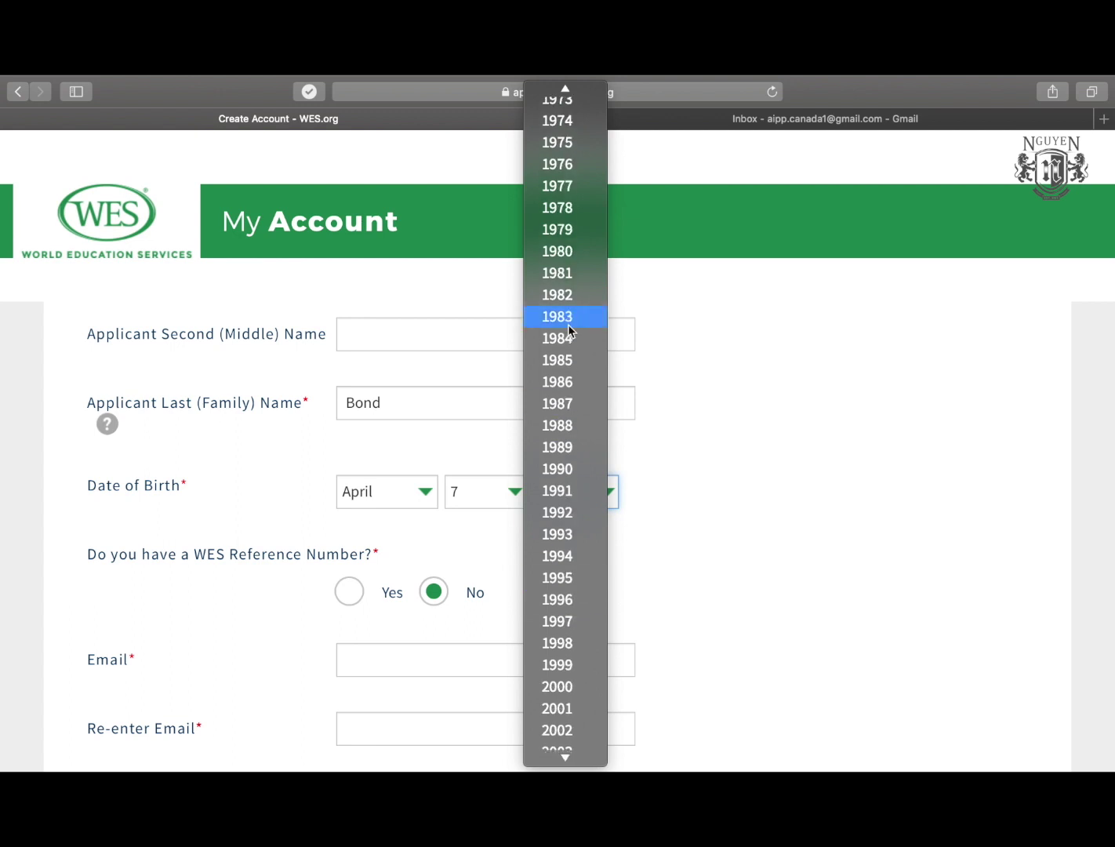
{"action": "left_click", "coordinate": [549, 540]}
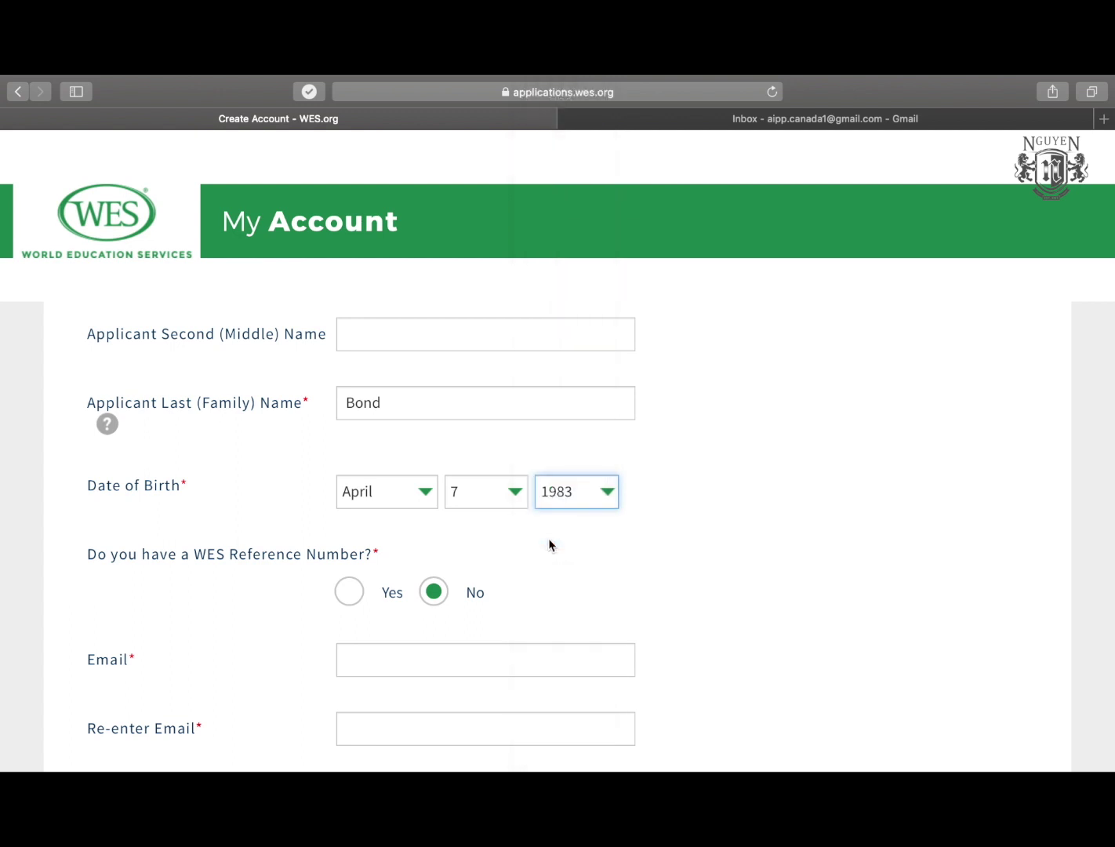
{"action": "scroll", "coordinate": [547, 541], "scroll_direction": "down", "scroll_amount": 2}
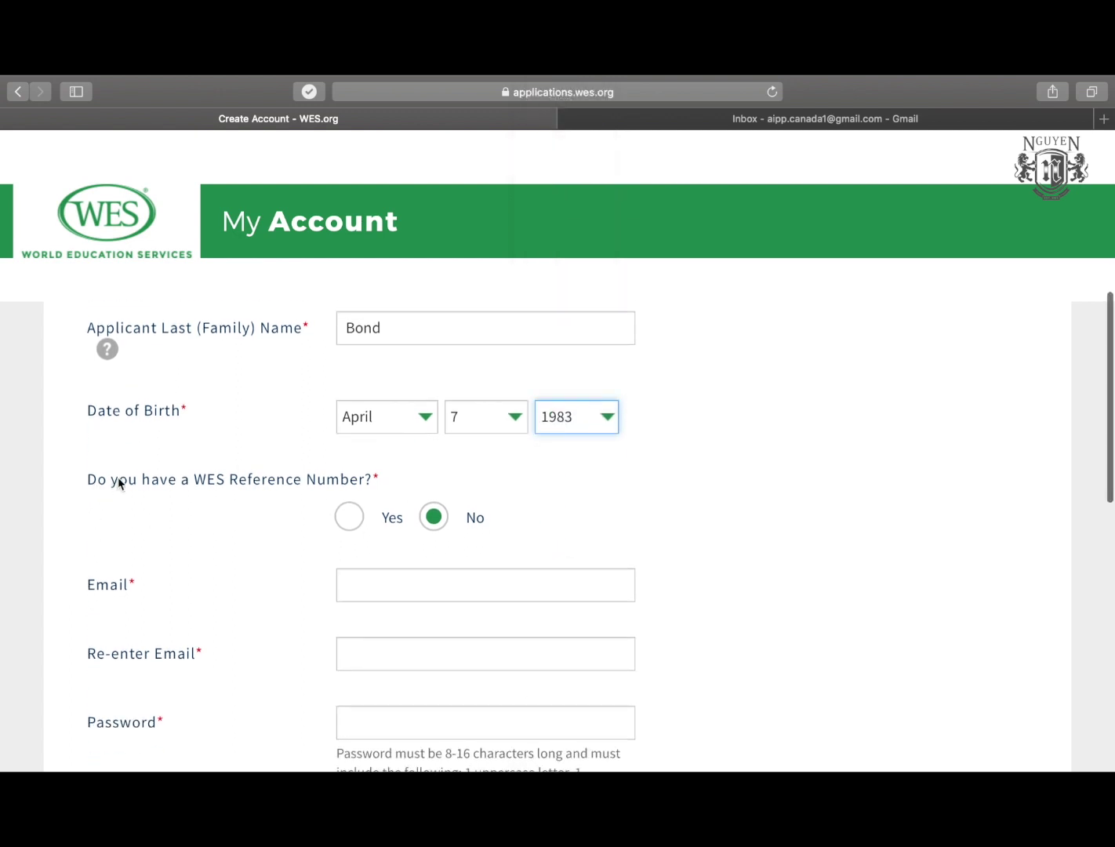
{"action": "scroll", "coordinate": [270, 473], "scroll_direction": "down", "scroll_amount": 3}
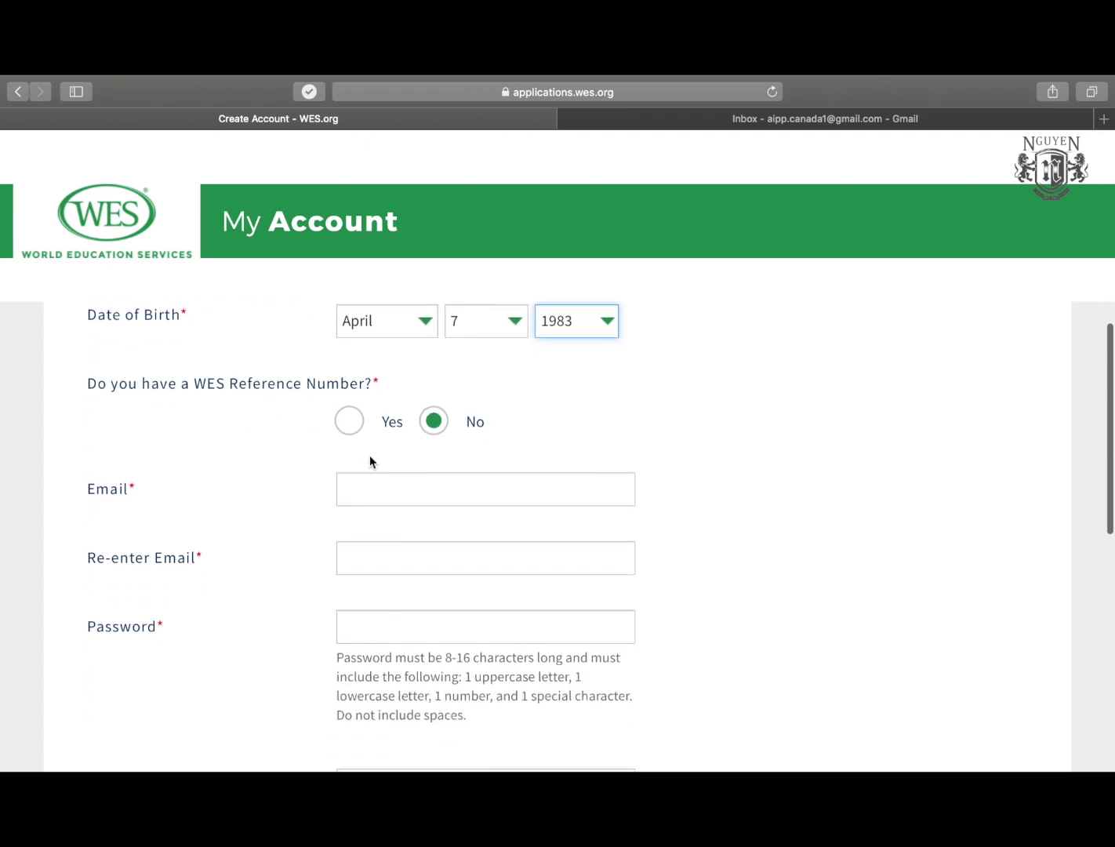
{"action": "left_click", "coordinate": [395, 487]}
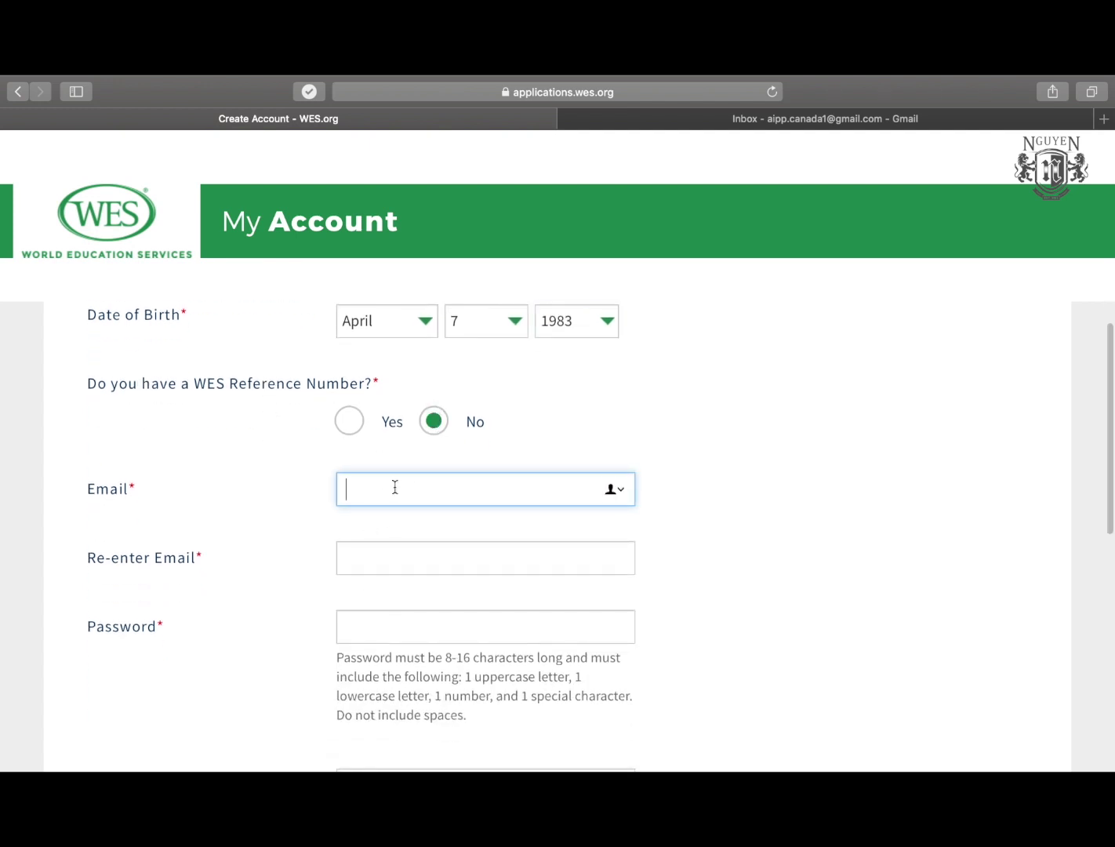
Enter and confirm the account e-mail address, then move to the password field.
{"action": "scroll", "coordinate": [219, 491], "scroll_direction": "down", "scroll_amount": 1}
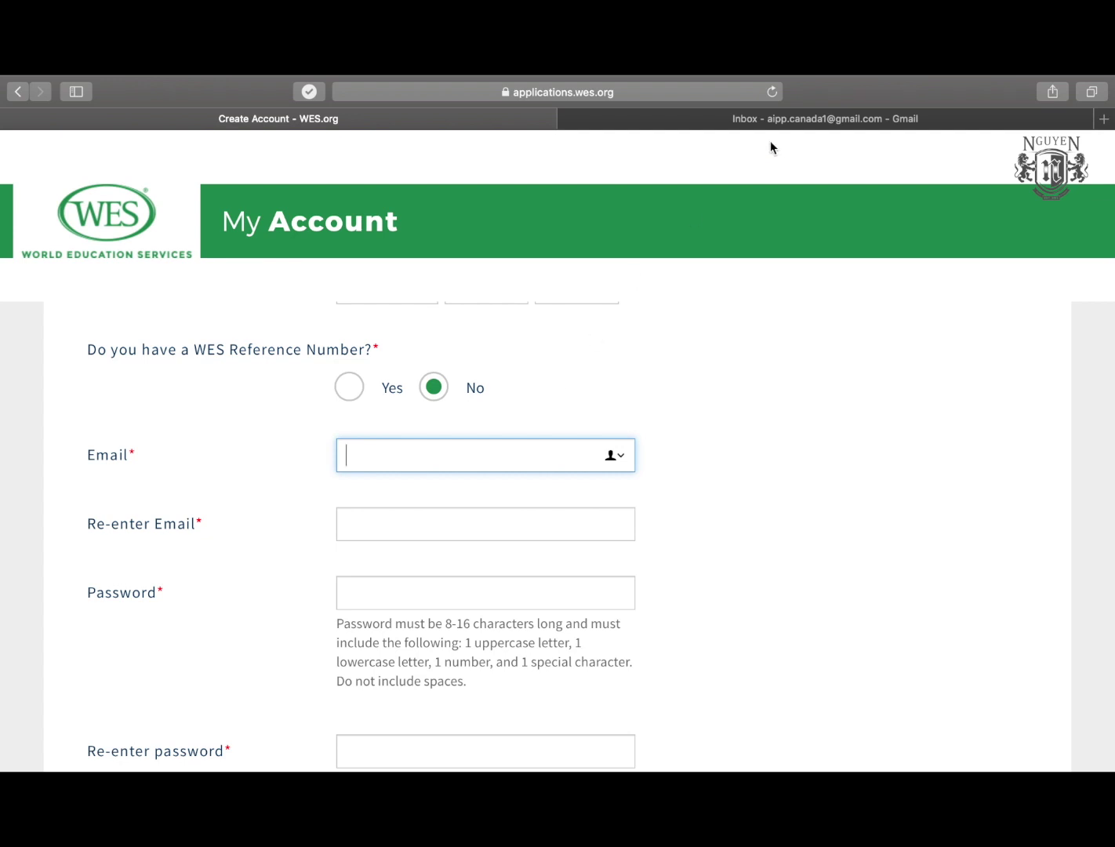
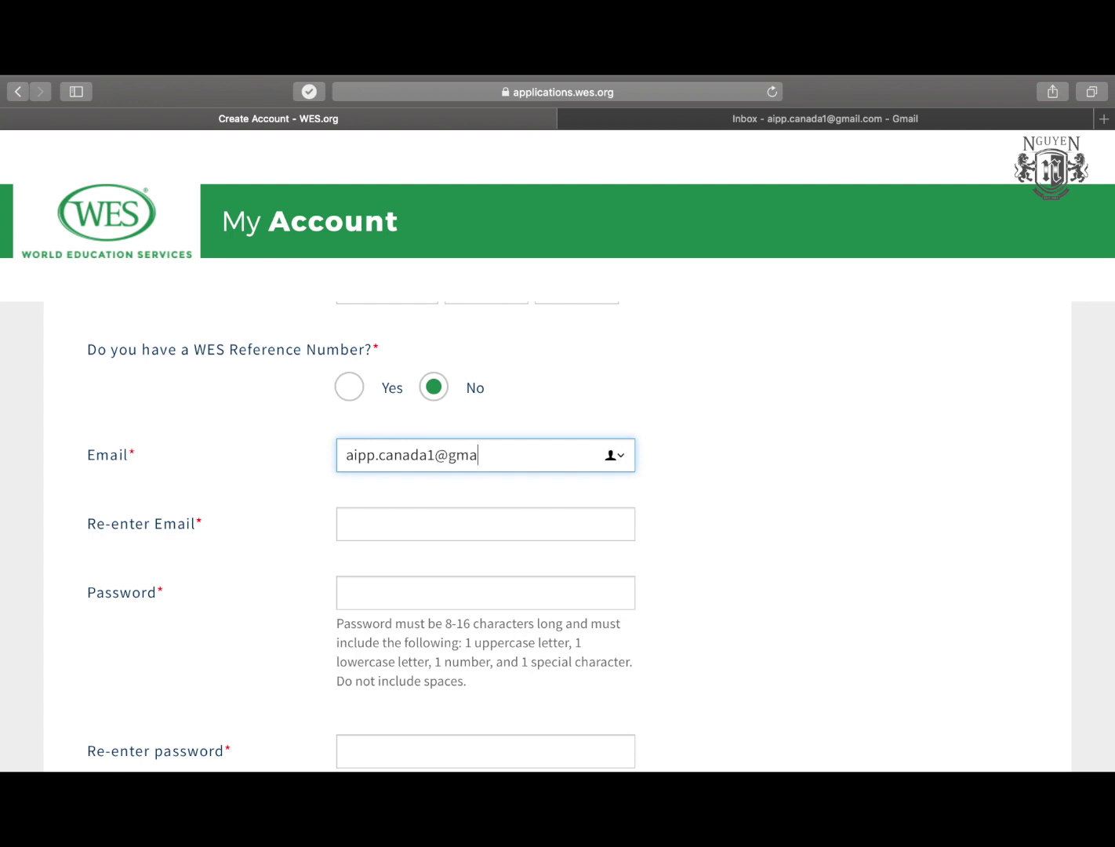
{"action": "key", "text": "Tab"}
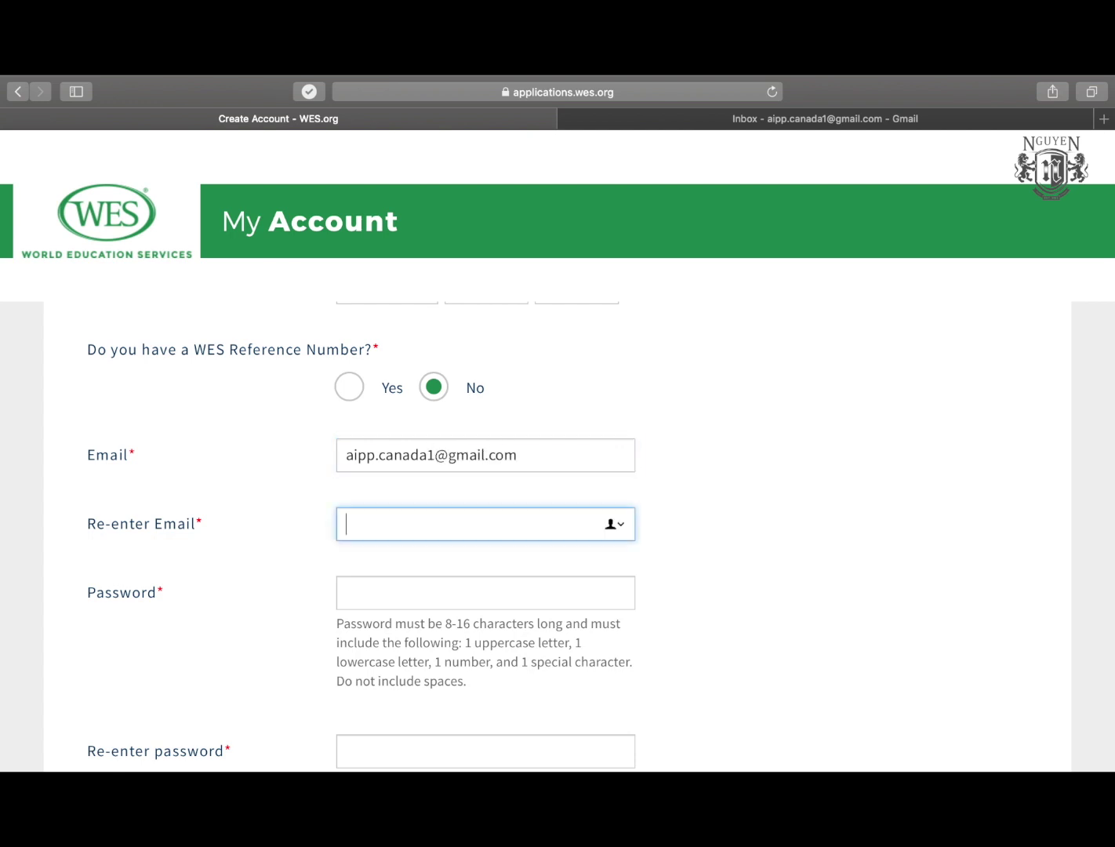
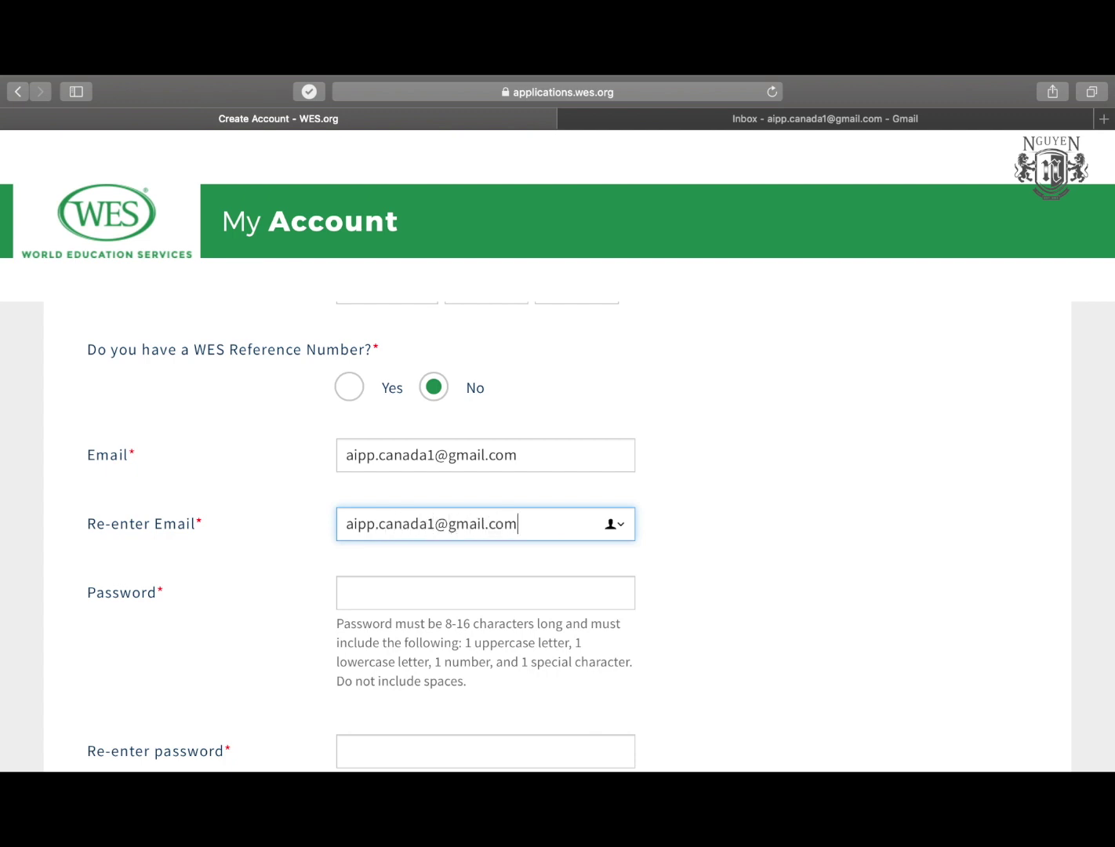
{"action": "scroll", "coordinate": [516, 426], "scroll_direction": "down", "scroll_amount": 3}
{"action": "left_click", "coordinate": [465, 496]}
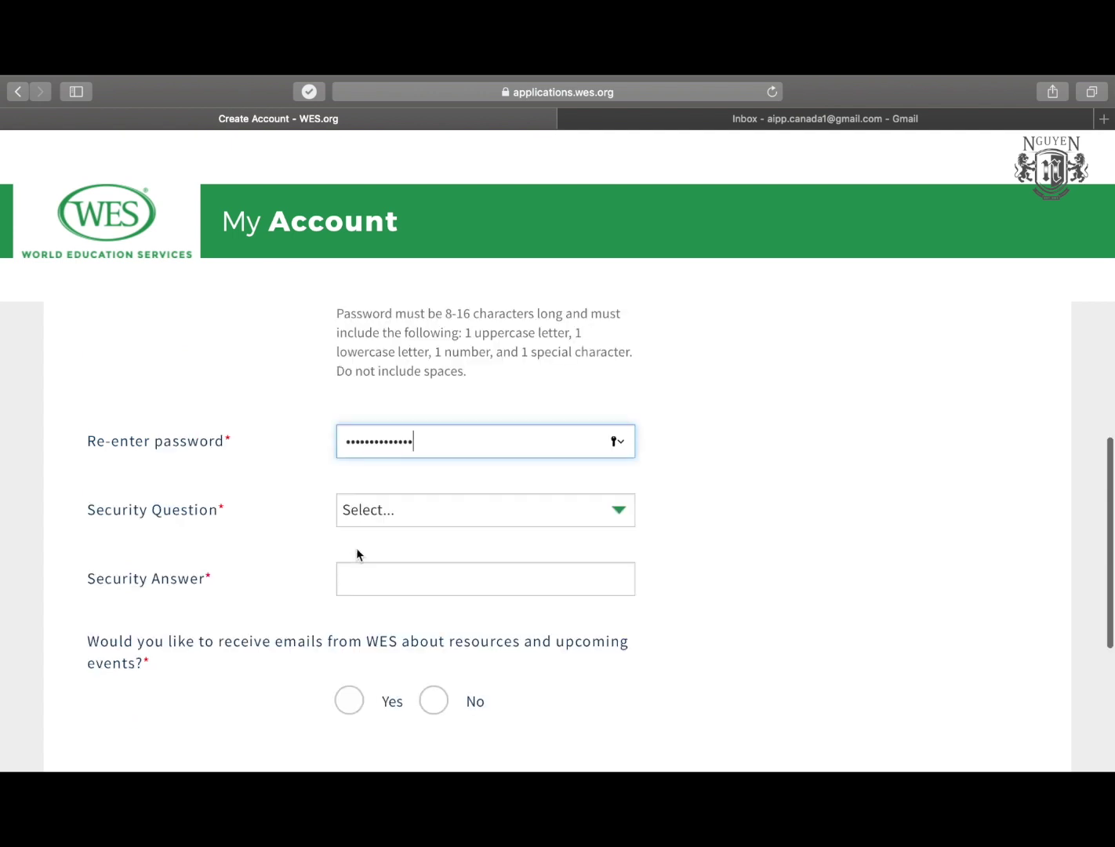
Choose the favourite colour security question and enter its answer.
{"action": "left_click", "coordinate": [382, 510]}
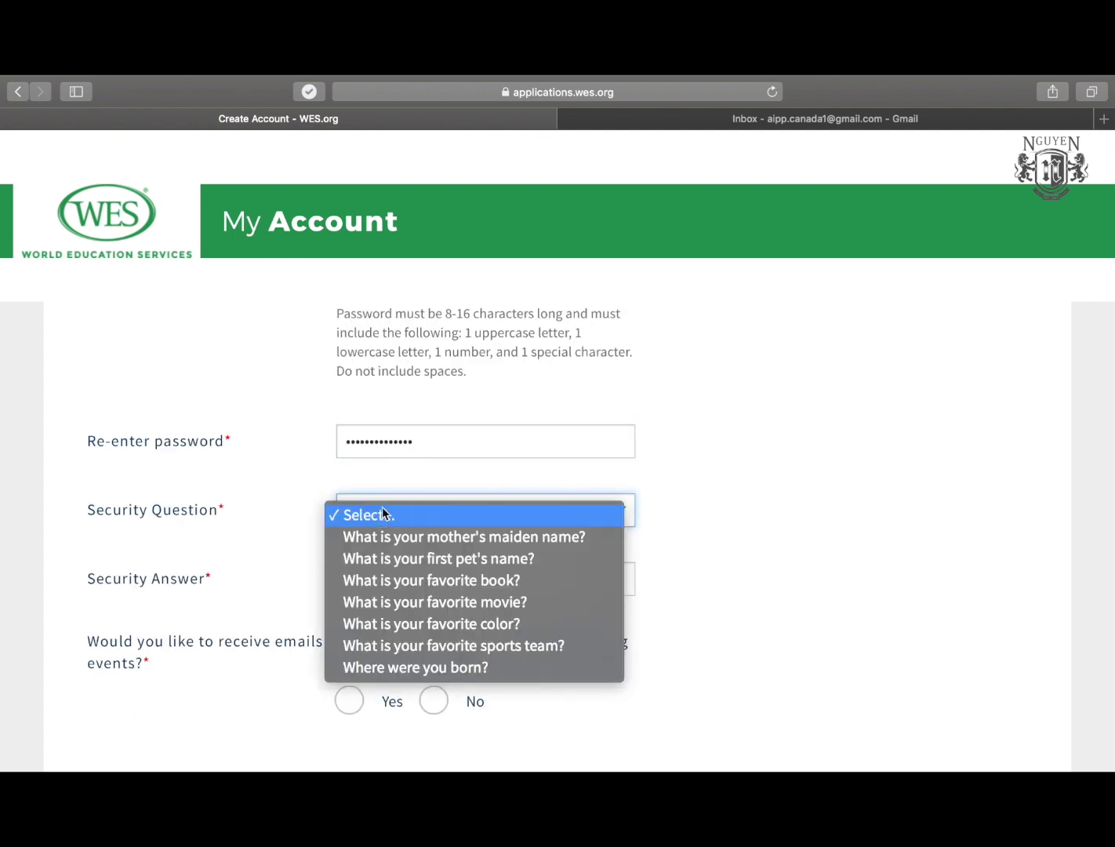
{"action": "left_click", "coordinate": [444, 622]}
{"action": "left_click", "coordinate": [401, 581]}
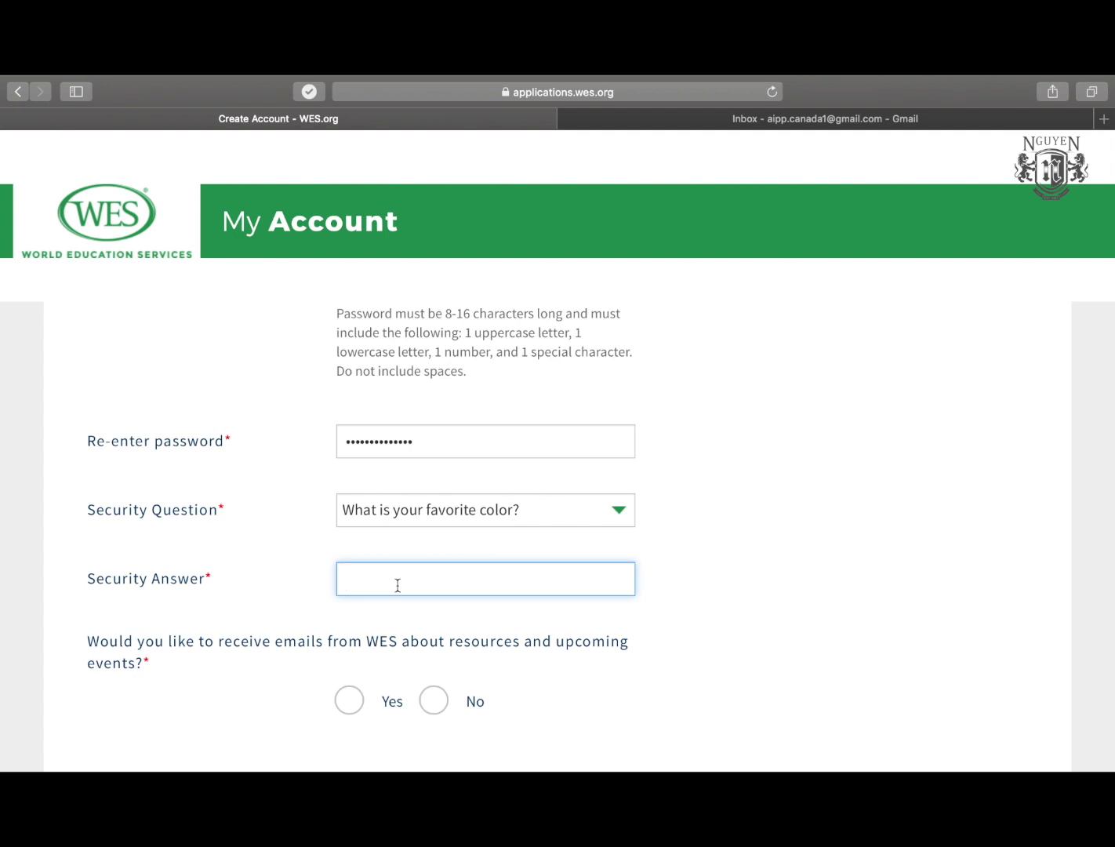
{"action": "type", "text": "Green"}
Decline WES emails about resources and events and create the account.
{"action": "scroll", "coordinate": [257, 442], "scroll_direction": "down", "scroll_amount": 1}
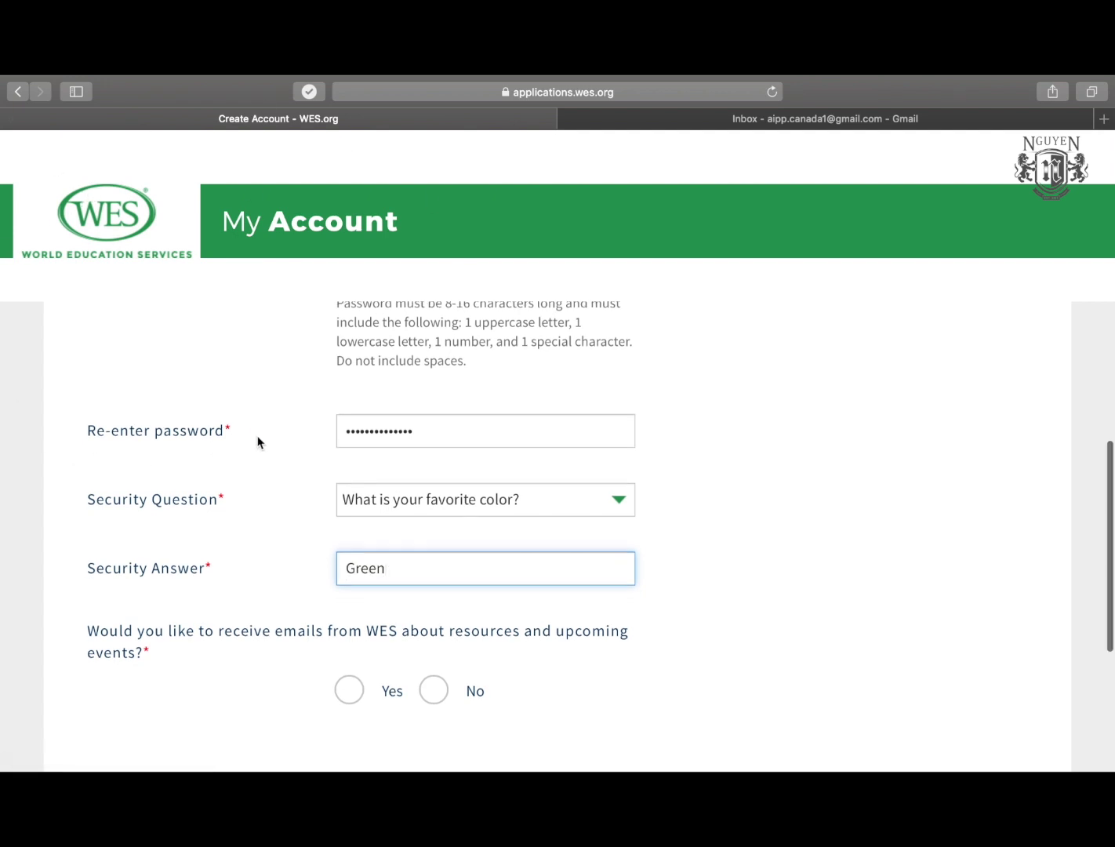
{"action": "scroll", "coordinate": [256, 441], "scroll_direction": "down", "scroll_amount": 5}
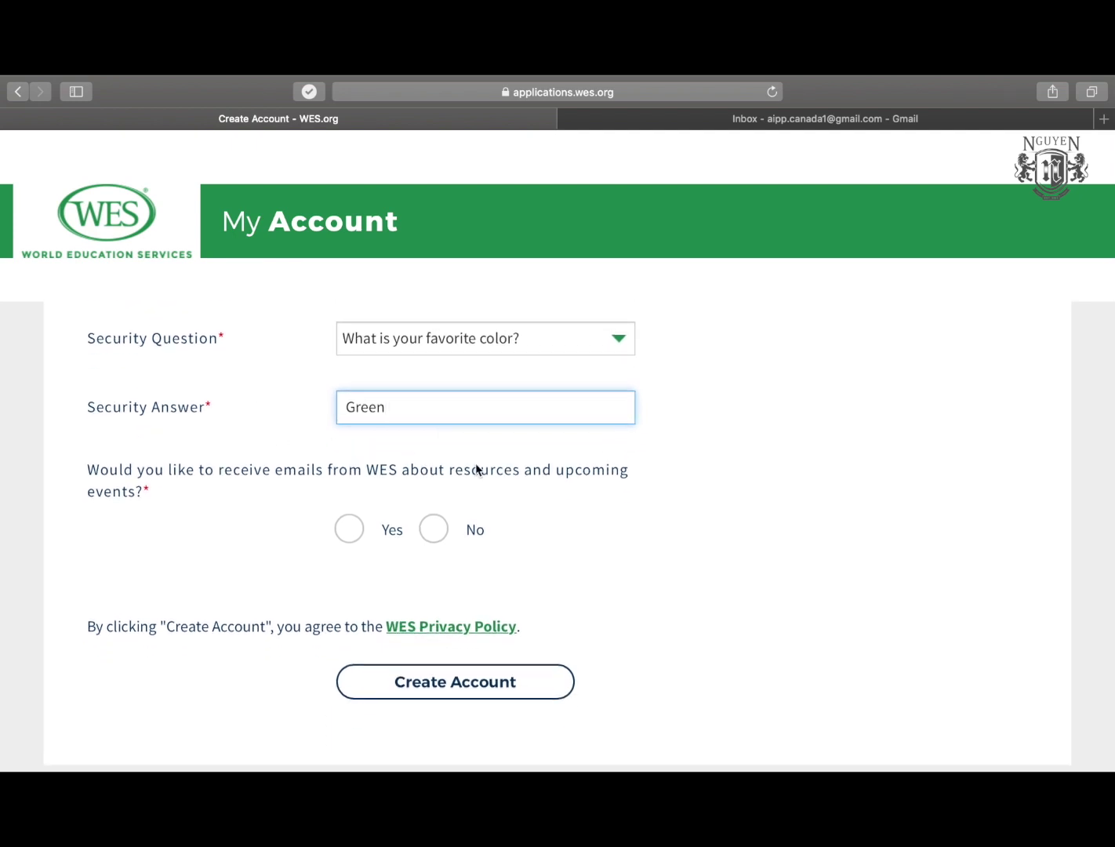
{"action": "left_click", "coordinate": [431, 536]}
{"action": "left_click", "coordinate": [443, 688]}
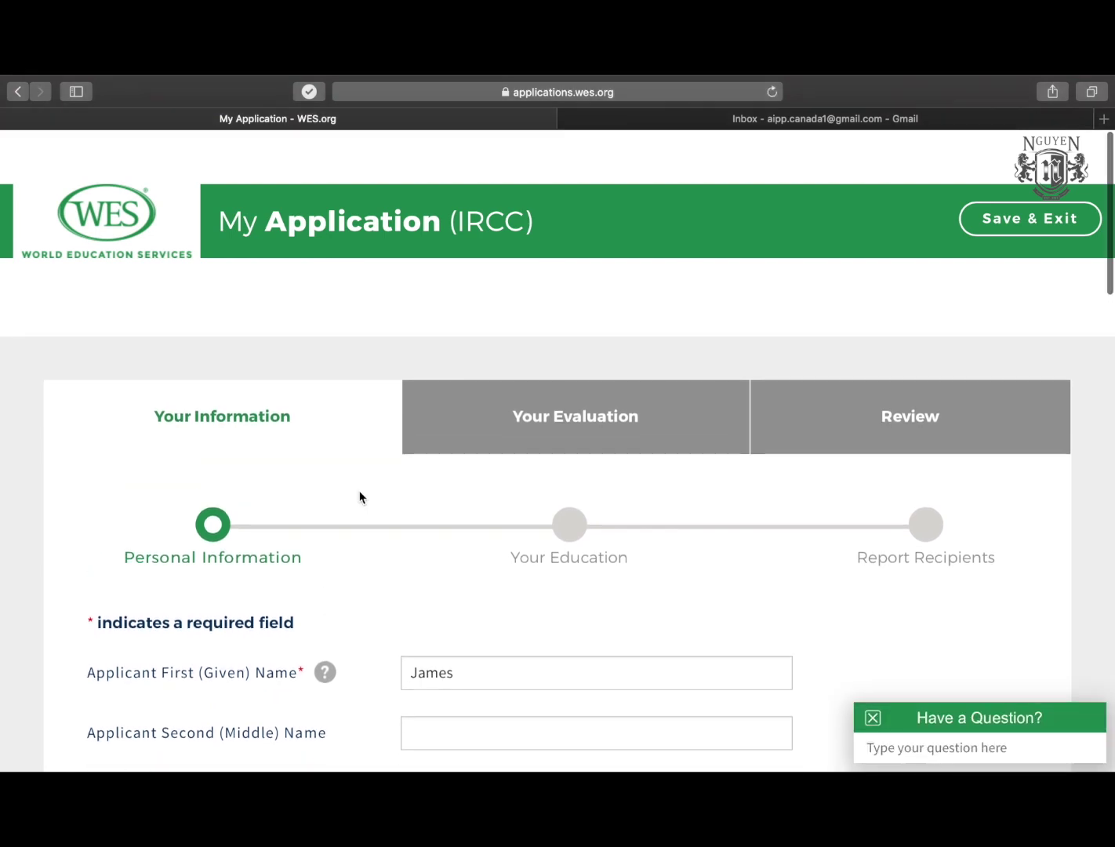
Review the application steps and mark the applicant's gender as Male.
{"action": "scroll", "coordinate": [358, 497], "scroll_direction": "down", "scroll_amount": 5}
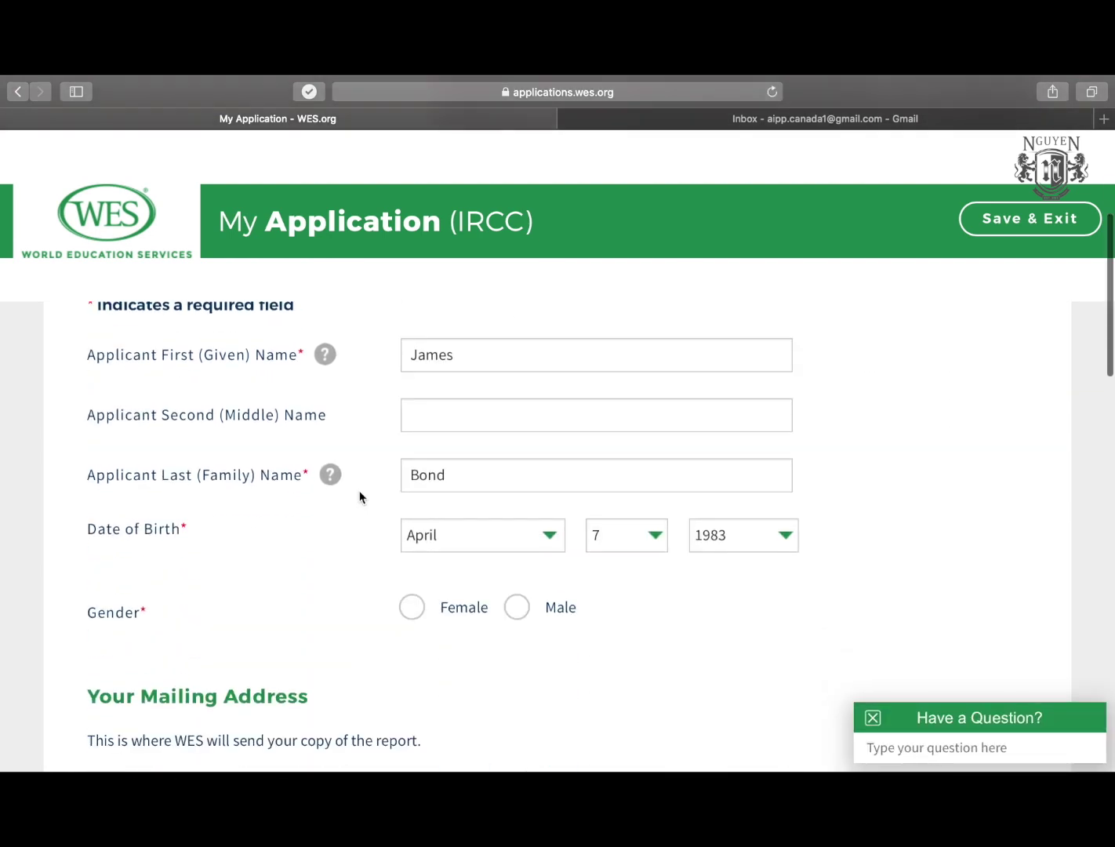
{"action": "scroll", "coordinate": [360, 498], "scroll_direction": "down", "scroll_amount": 2}
{"action": "scroll", "coordinate": [359, 498], "scroll_direction": "up", "scroll_amount": 7}
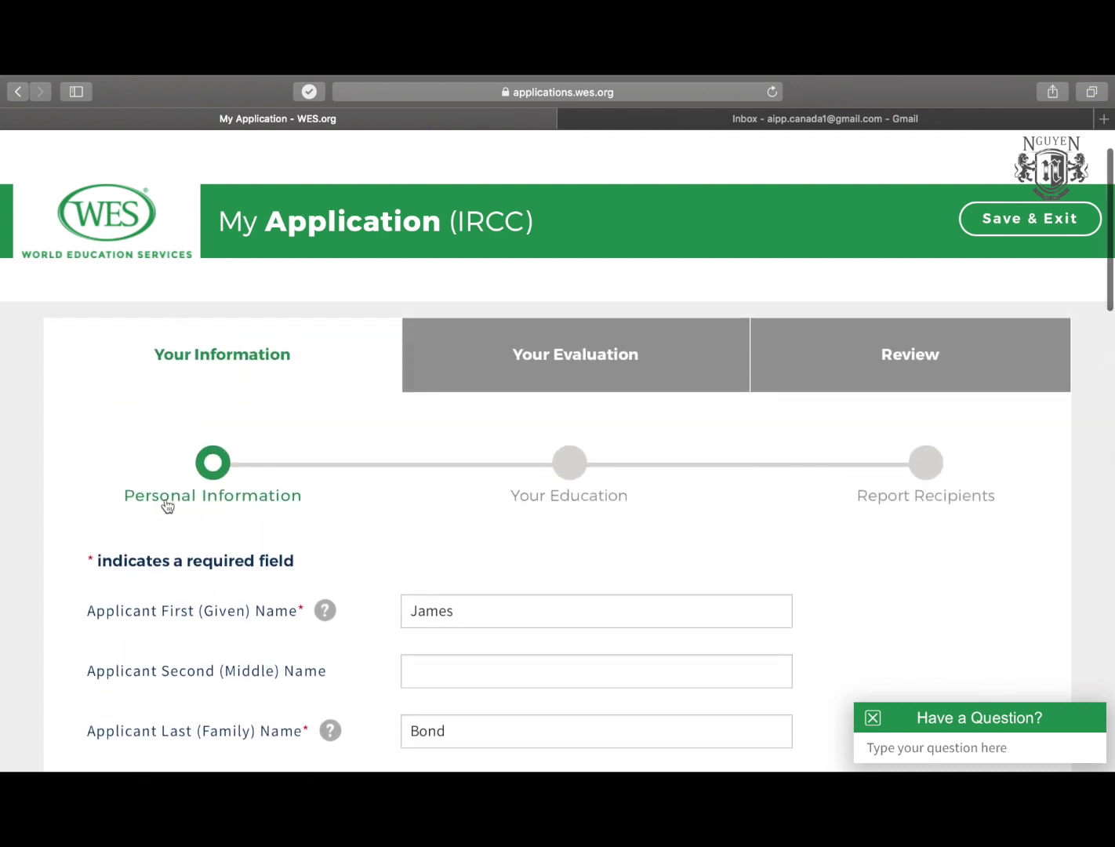
{"action": "left_click_drag", "start_coordinate": [530, 499], "coordinate": [618, 498]}
{"action": "left_click_drag", "start_coordinate": [867, 497], "coordinate": [988, 496]}
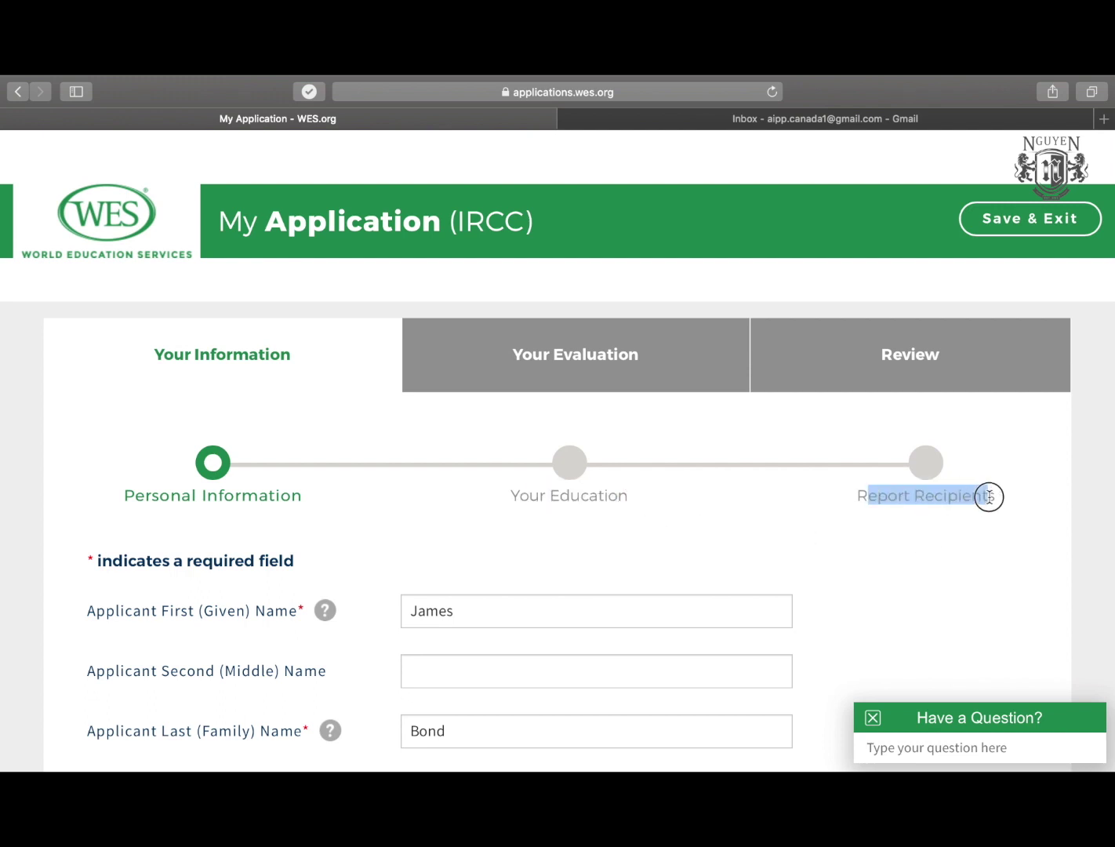
{"action": "scroll", "coordinate": [719, 526], "scroll_direction": "down", "scroll_amount": 1}
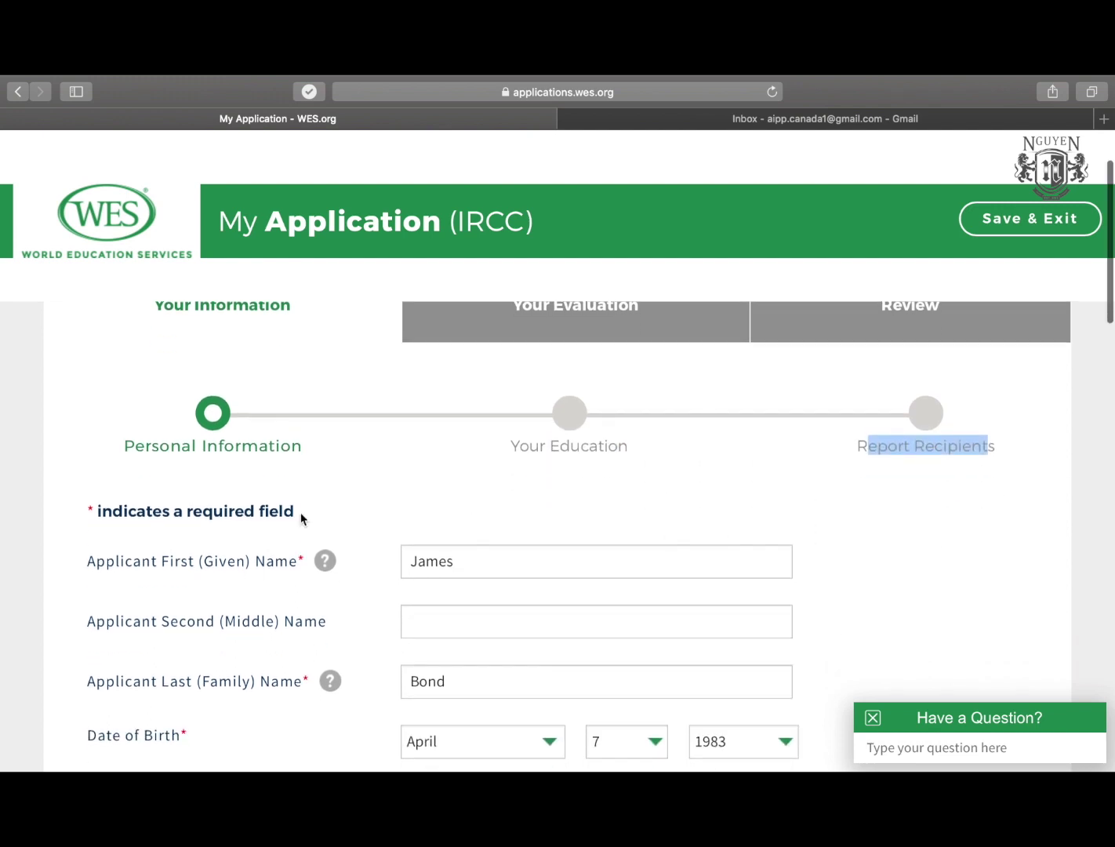
{"action": "scroll", "coordinate": [300, 518], "scroll_direction": "down", "scroll_amount": 2}
{"action": "scroll", "coordinate": [532, 500], "scroll_direction": "down", "scroll_amount": 1}
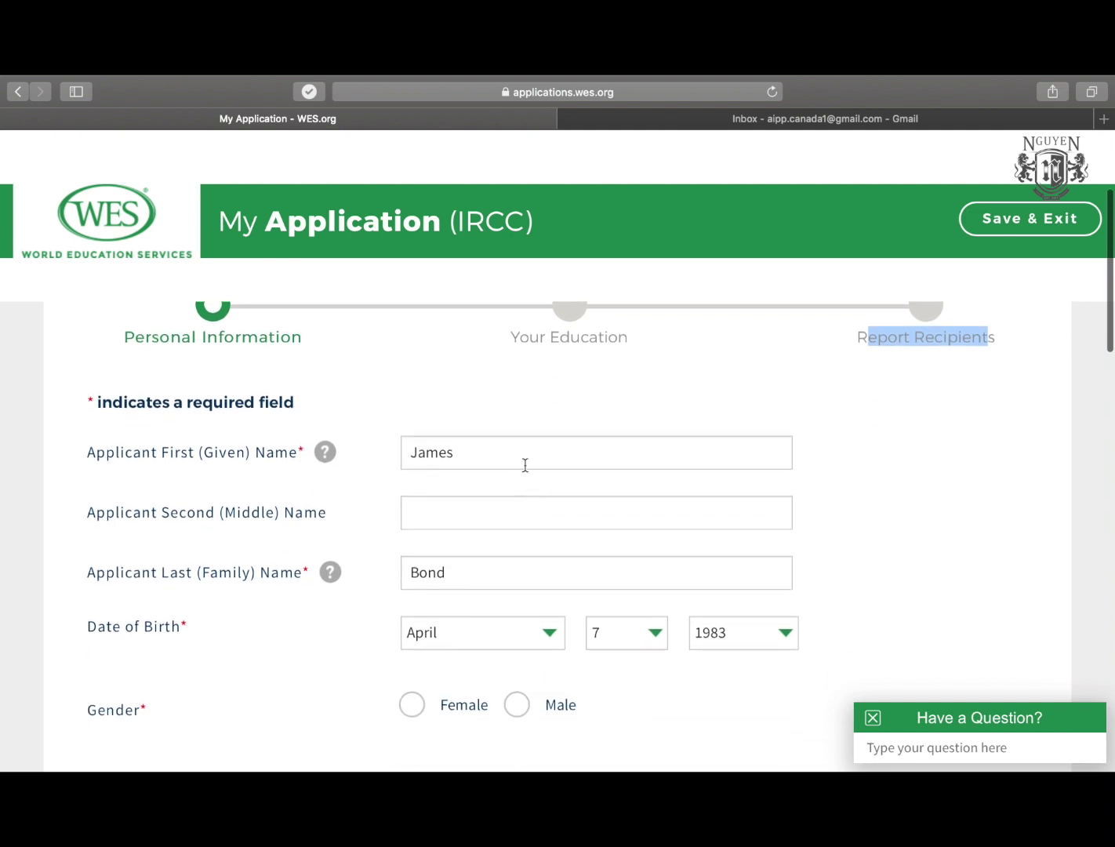
{"action": "scroll", "coordinate": [522, 463], "scroll_direction": "down", "scroll_amount": 2}
{"action": "scroll", "coordinate": [465, 482], "scroll_direction": "down", "scroll_amount": 2}
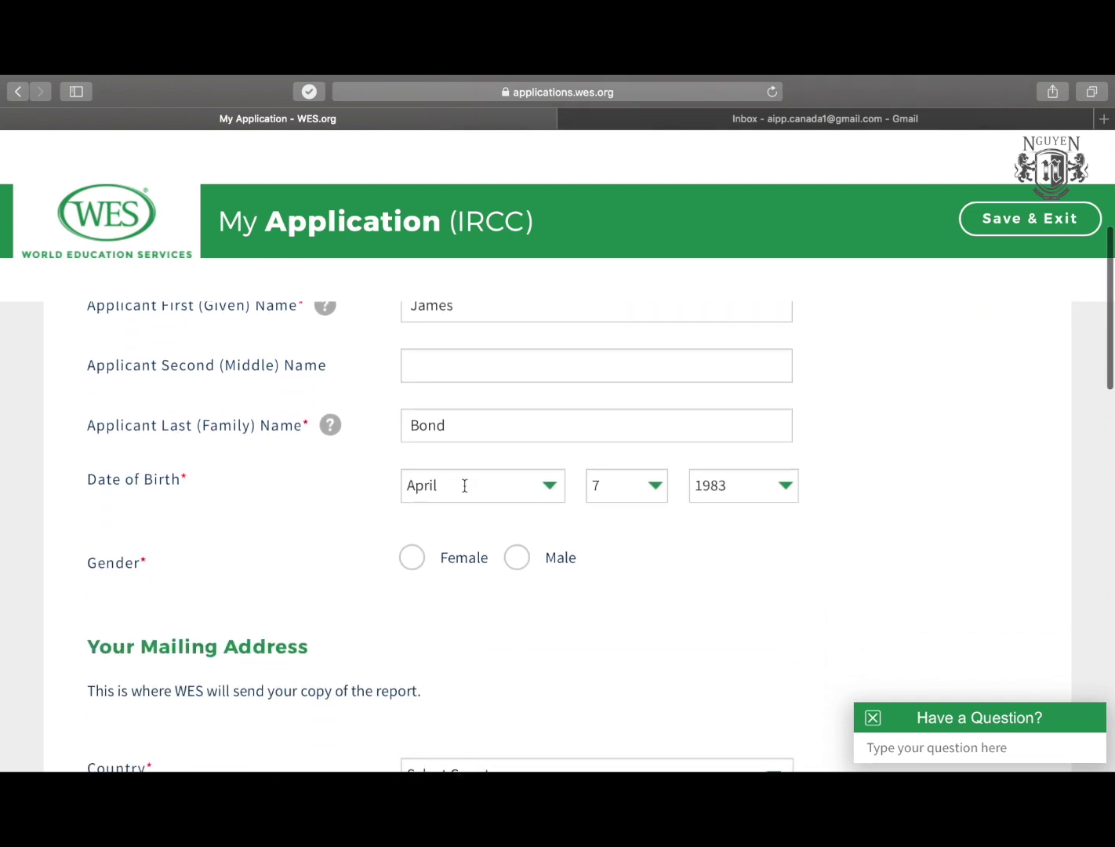
{"action": "scroll", "coordinate": [729, 500], "scroll_direction": "down", "scroll_amount": 1}
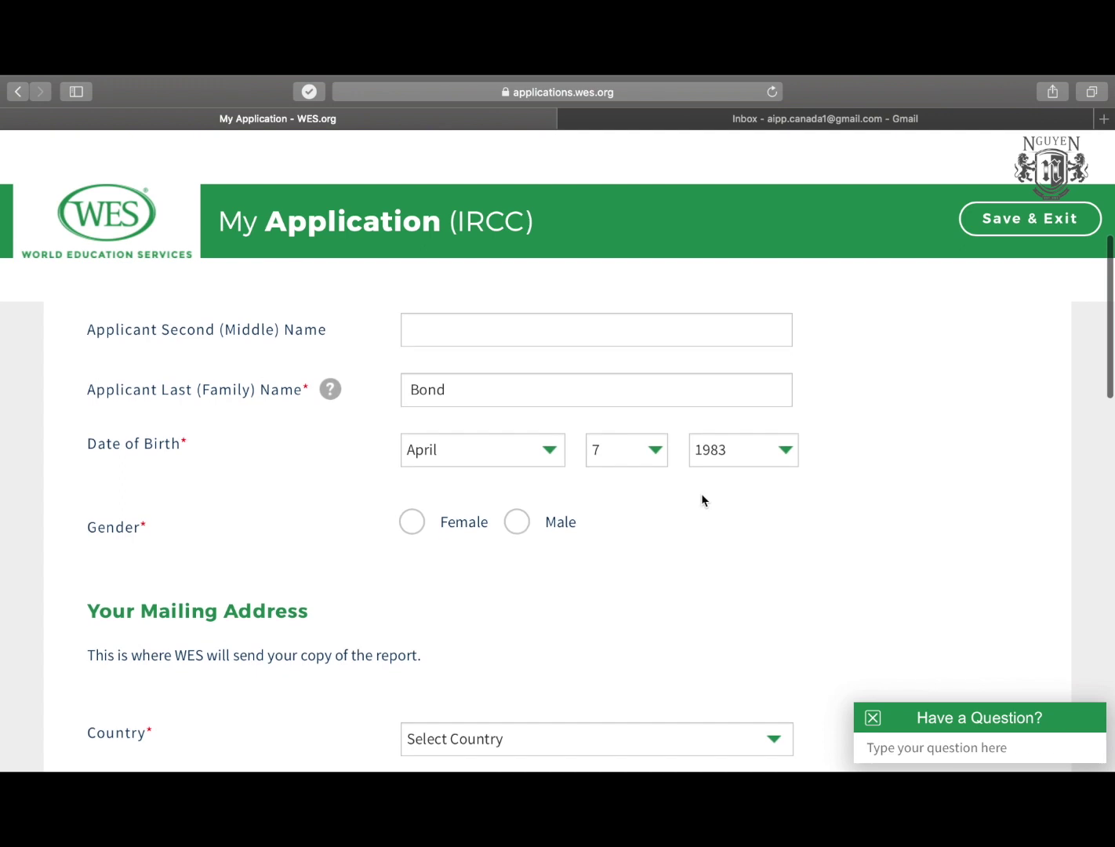
{"action": "scroll", "coordinate": [549, 509], "scroll_direction": "down", "scroll_amount": 2}
{"action": "left_click", "coordinate": [516, 426]}
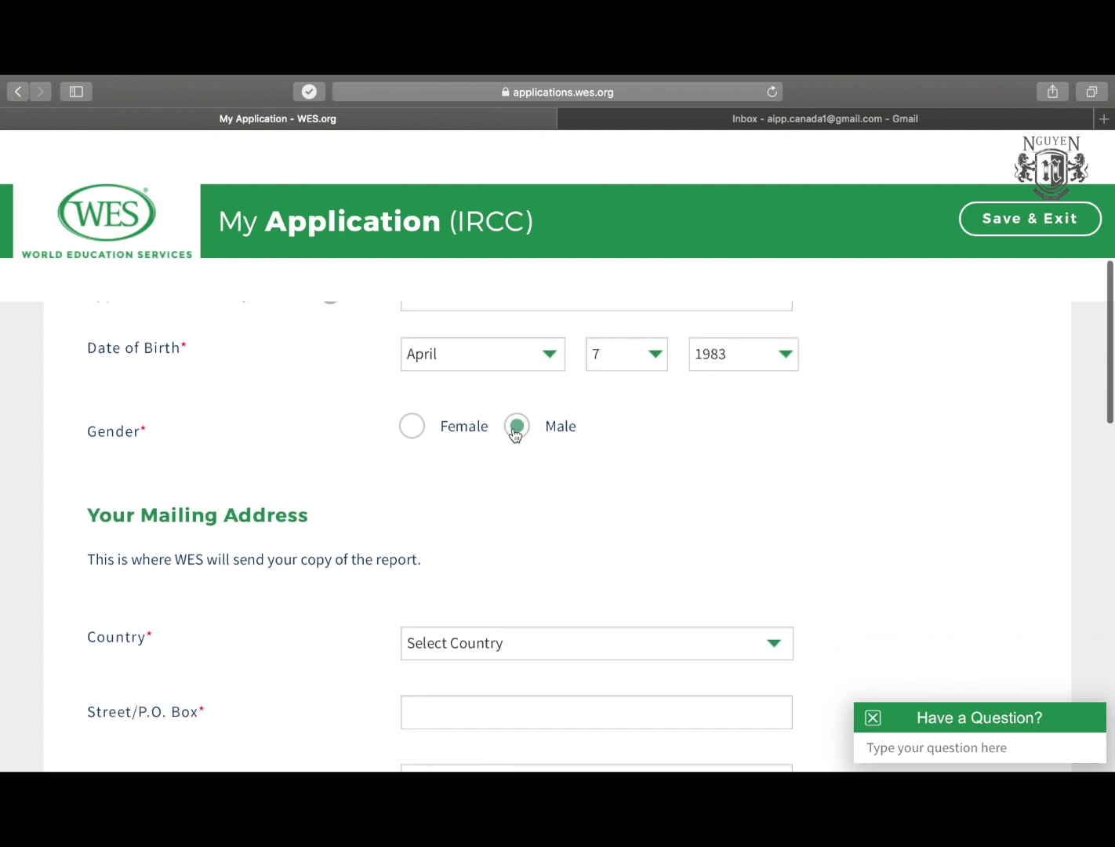
{"action": "scroll", "coordinate": [301, 587], "scroll_direction": "down", "scroll_amount": 4}
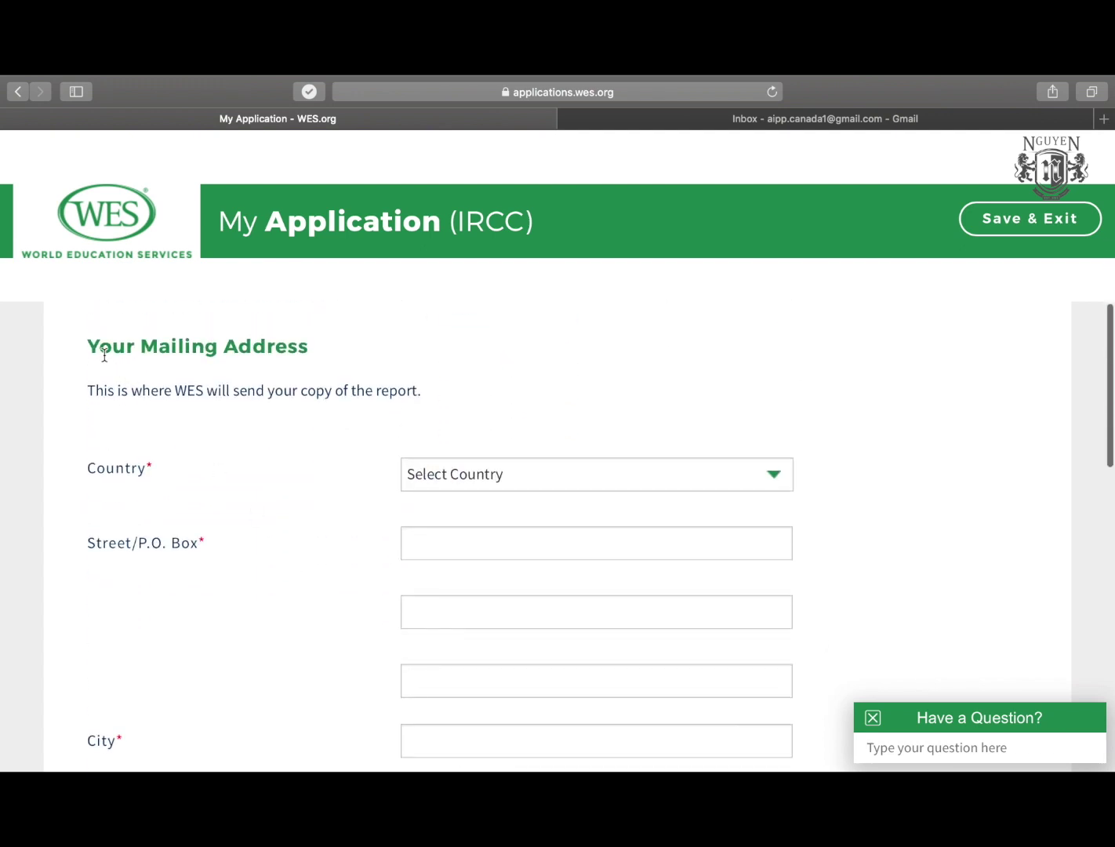
{"action": "left_click_drag", "start_coordinate": [95, 391], "coordinate": [354, 390]}
{"action": "left_click", "coordinate": [353, 390]}
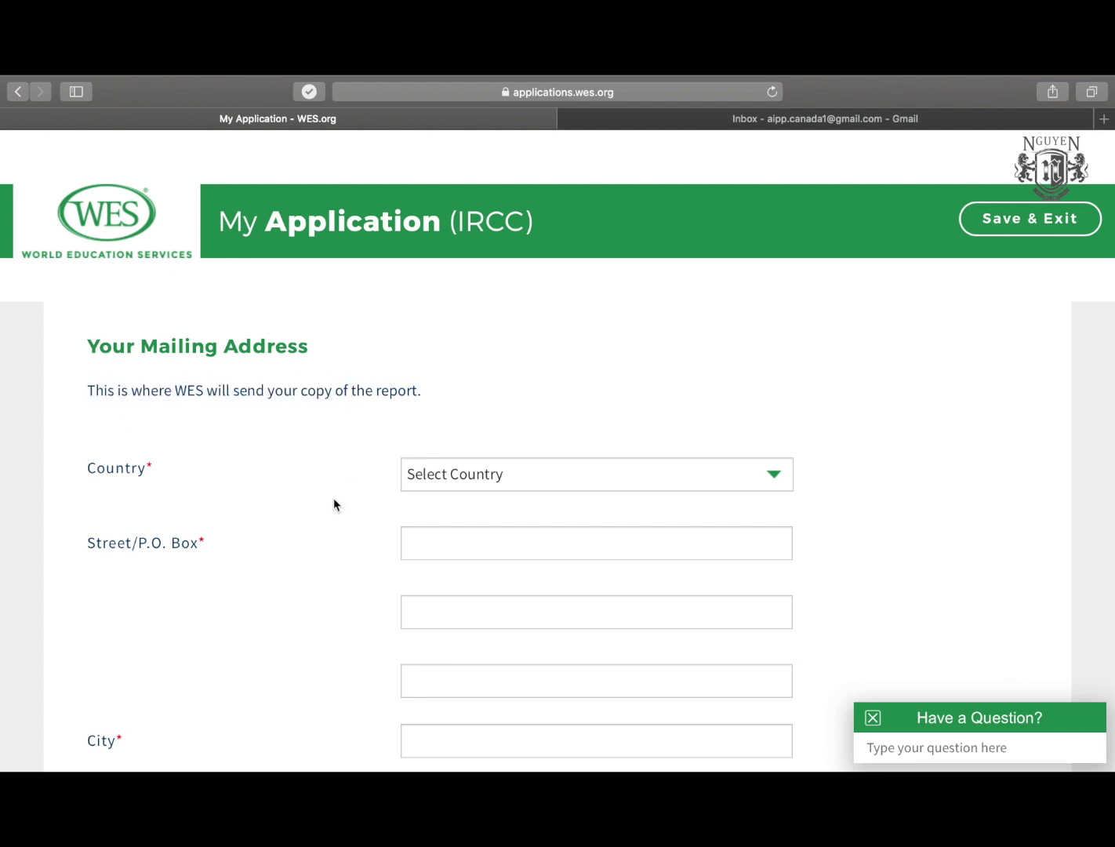
Select United Kingdom as the mailing country and fill in the street and city.
{"action": "scroll", "coordinate": [329, 475], "scroll_direction": "up", "scroll_amount": 1}
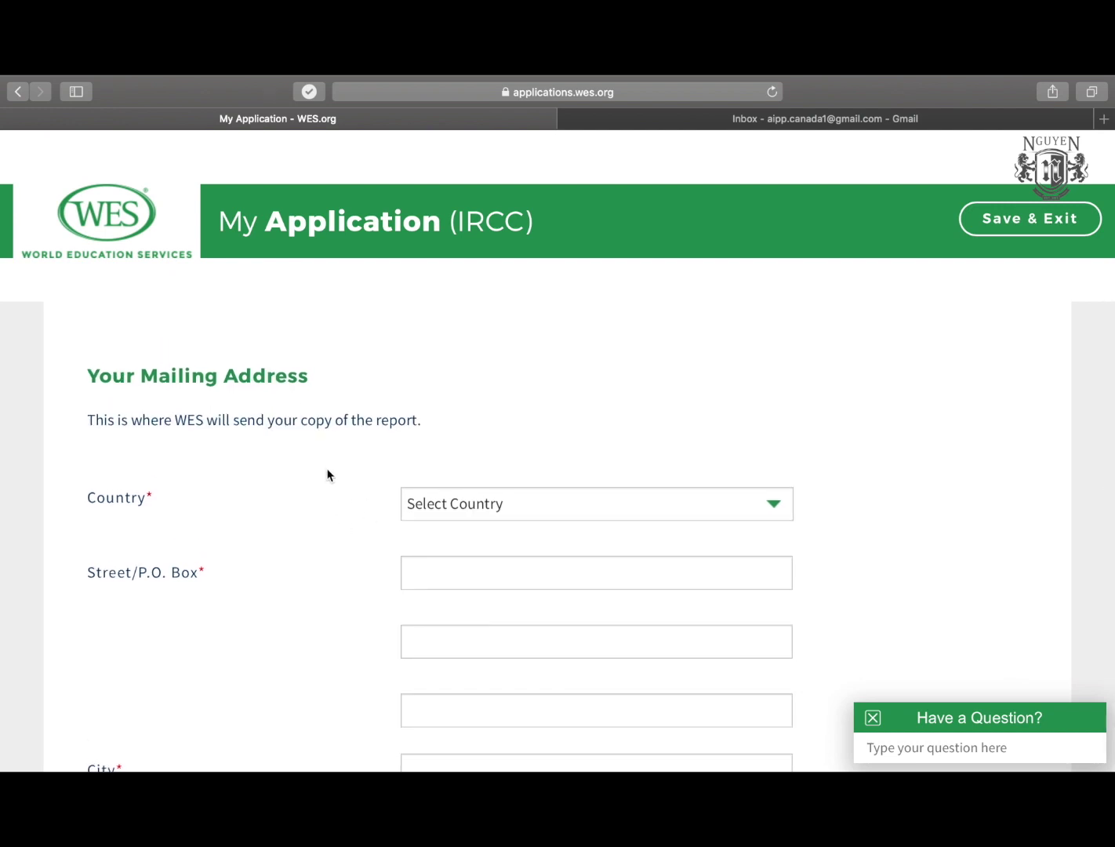
{"action": "scroll", "coordinate": [327, 474], "scroll_direction": "down", "scroll_amount": 1}
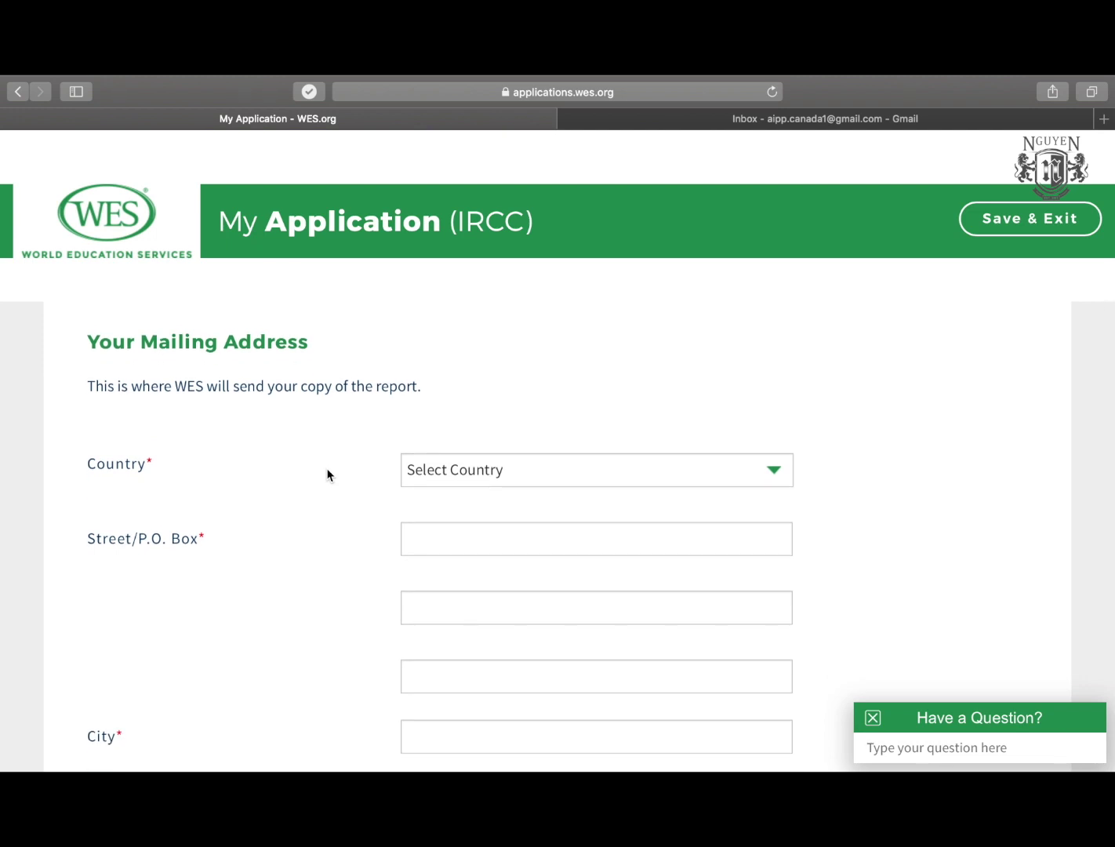
{"action": "left_click", "coordinate": [452, 469]}
{"action": "type", "text": "united k"}
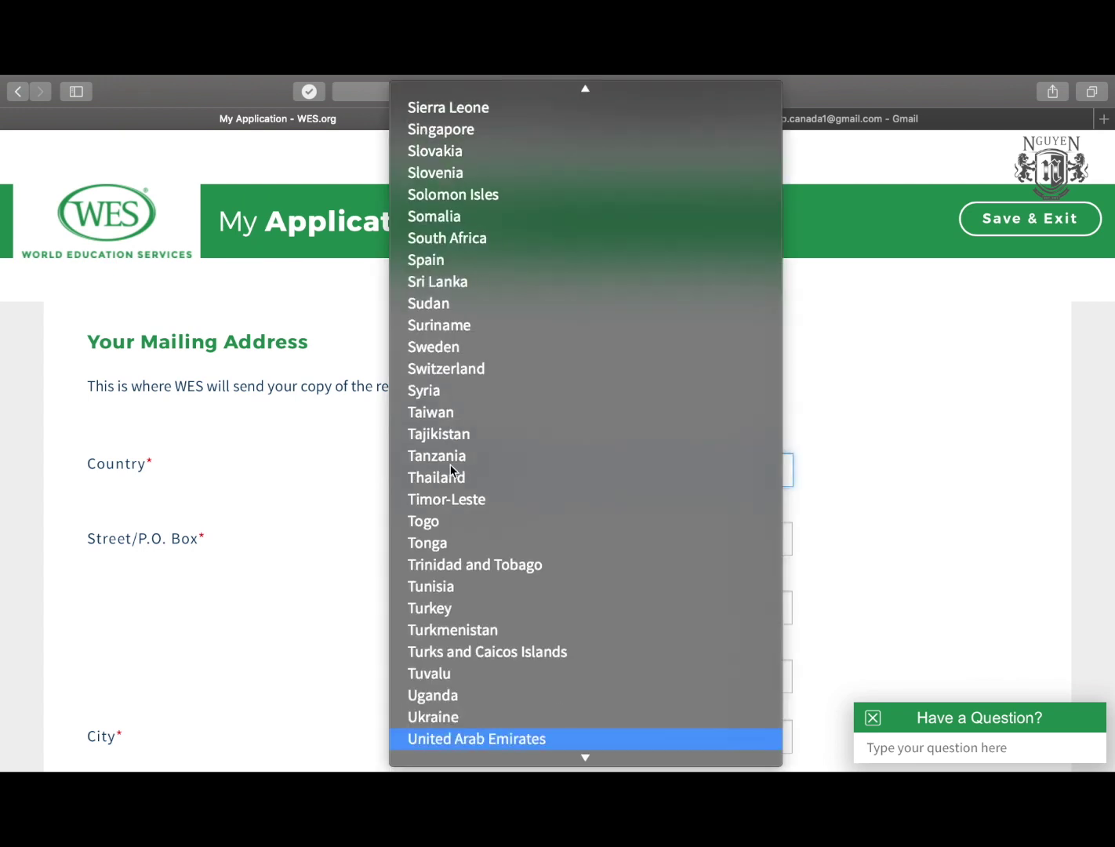
{"action": "key", "text": "Return"}
{"action": "key", "text": "Tab"}
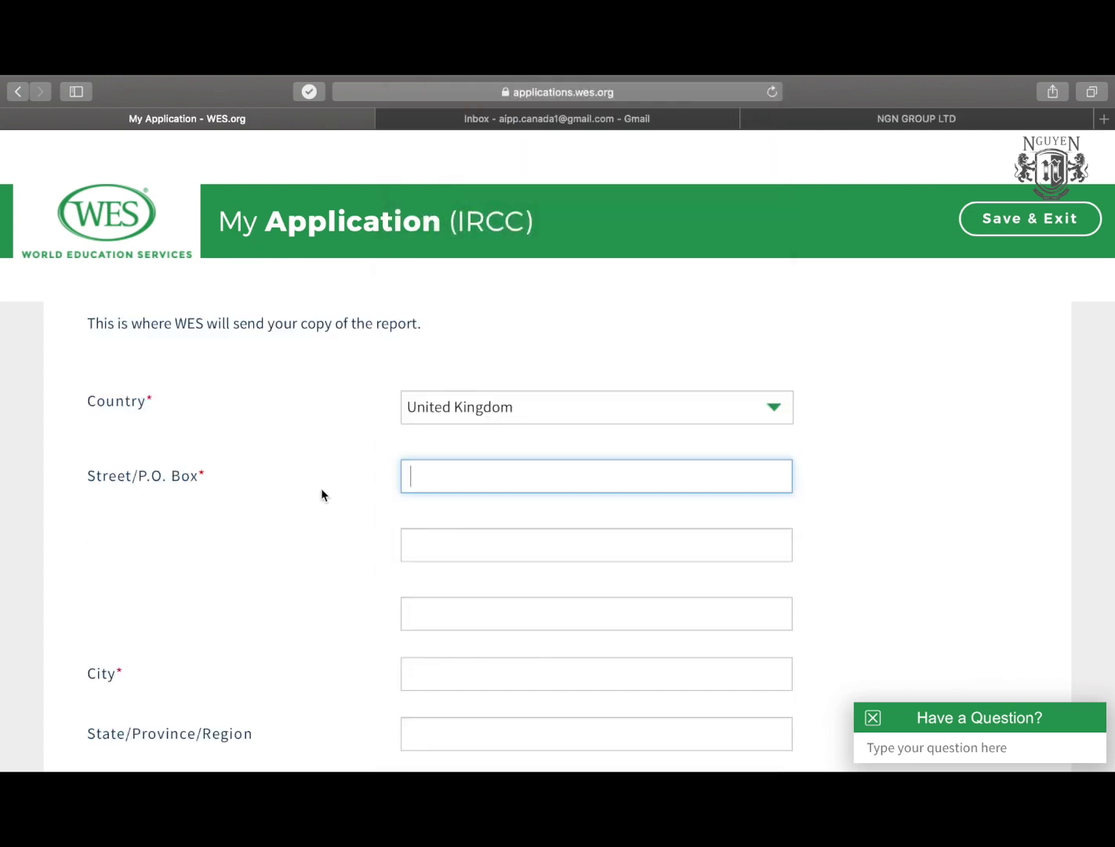
{"action": "scroll", "coordinate": [320, 495], "scroll_direction": "down", "scroll_amount": 1}
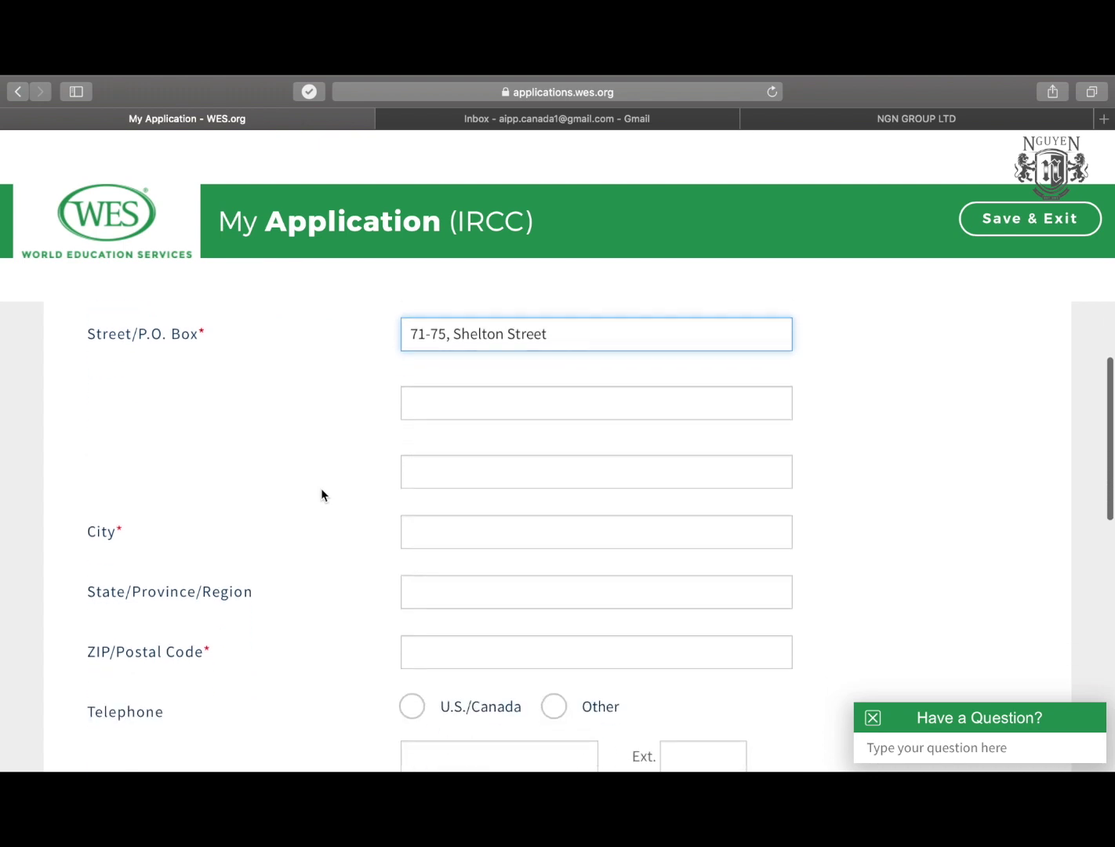
{"action": "left_click", "coordinate": [438, 537]}
{"action": "type", "text": "ndon"}
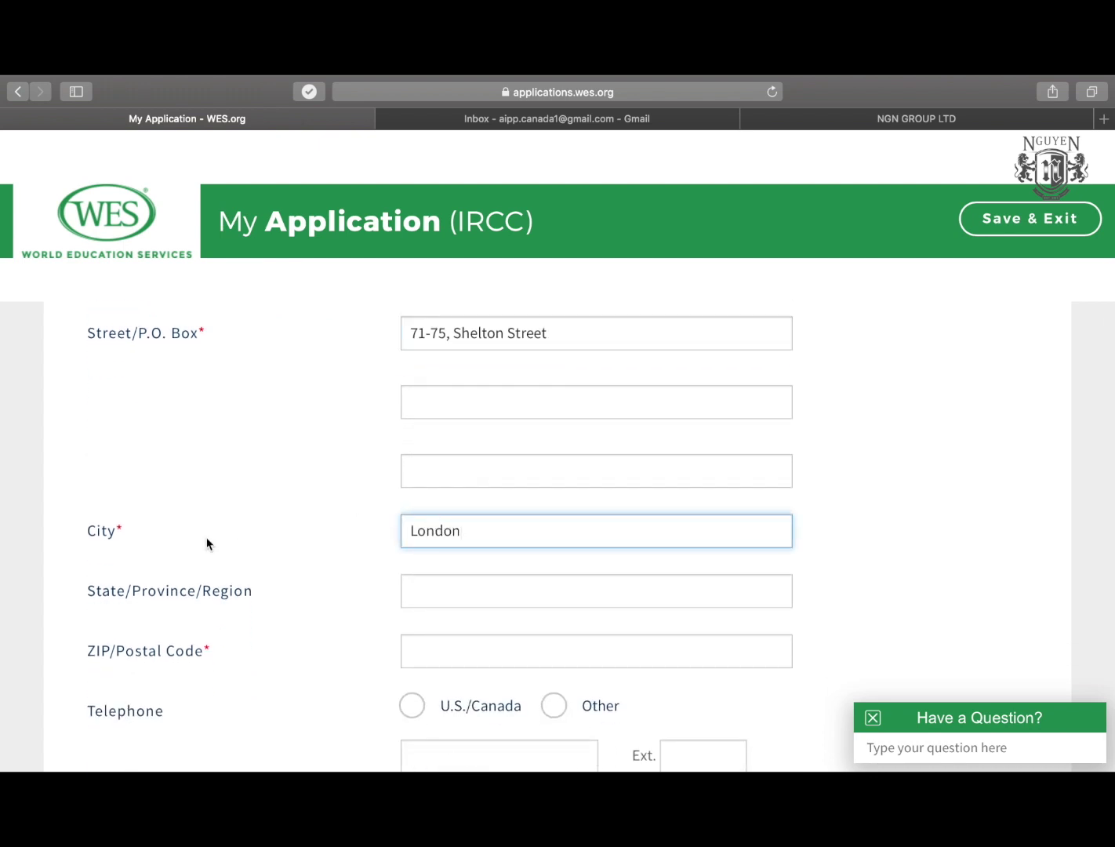
Enter the postal code and submit the personal information step.
{"action": "scroll", "coordinate": [451, 576], "scroll_direction": "down", "scroll_amount": 2}
{"action": "left_click", "coordinate": [452, 577]}
{"action": "type", "text": "WC2H 9JQ"}
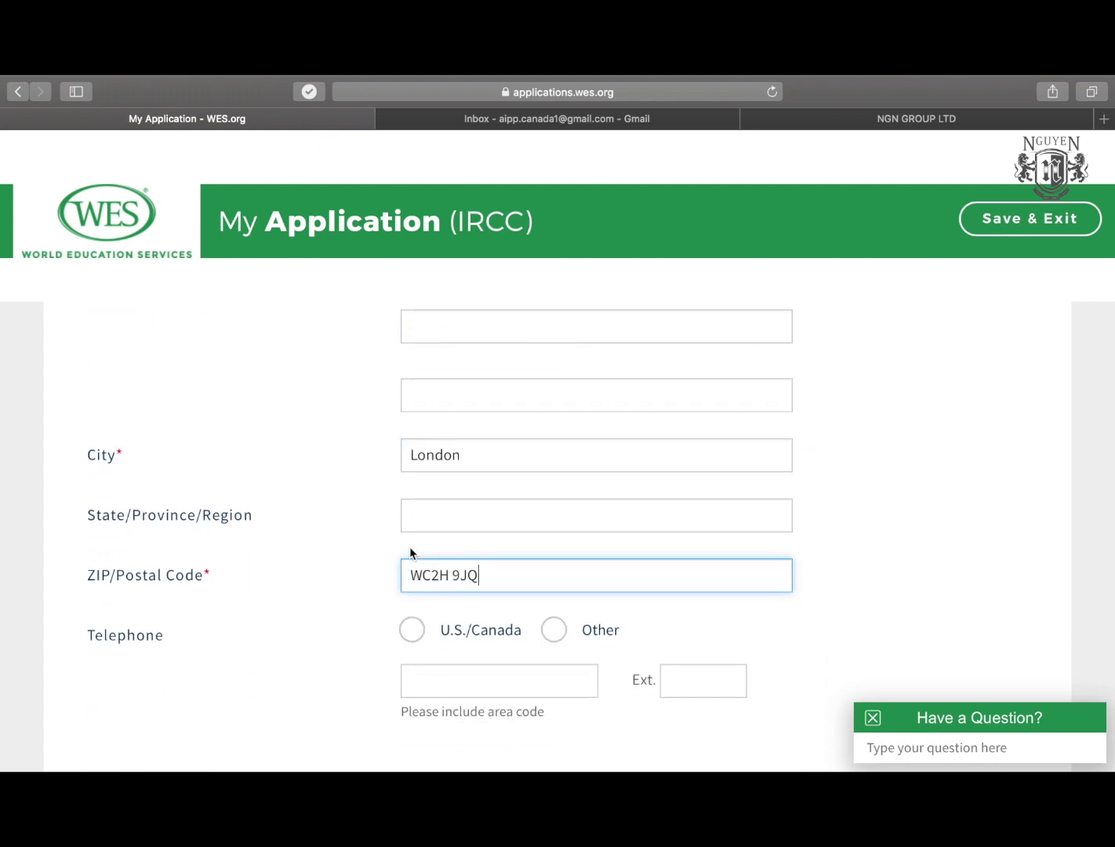
{"action": "scroll", "coordinate": [334, 574], "scroll_direction": "down", "scroll_amount": 2}
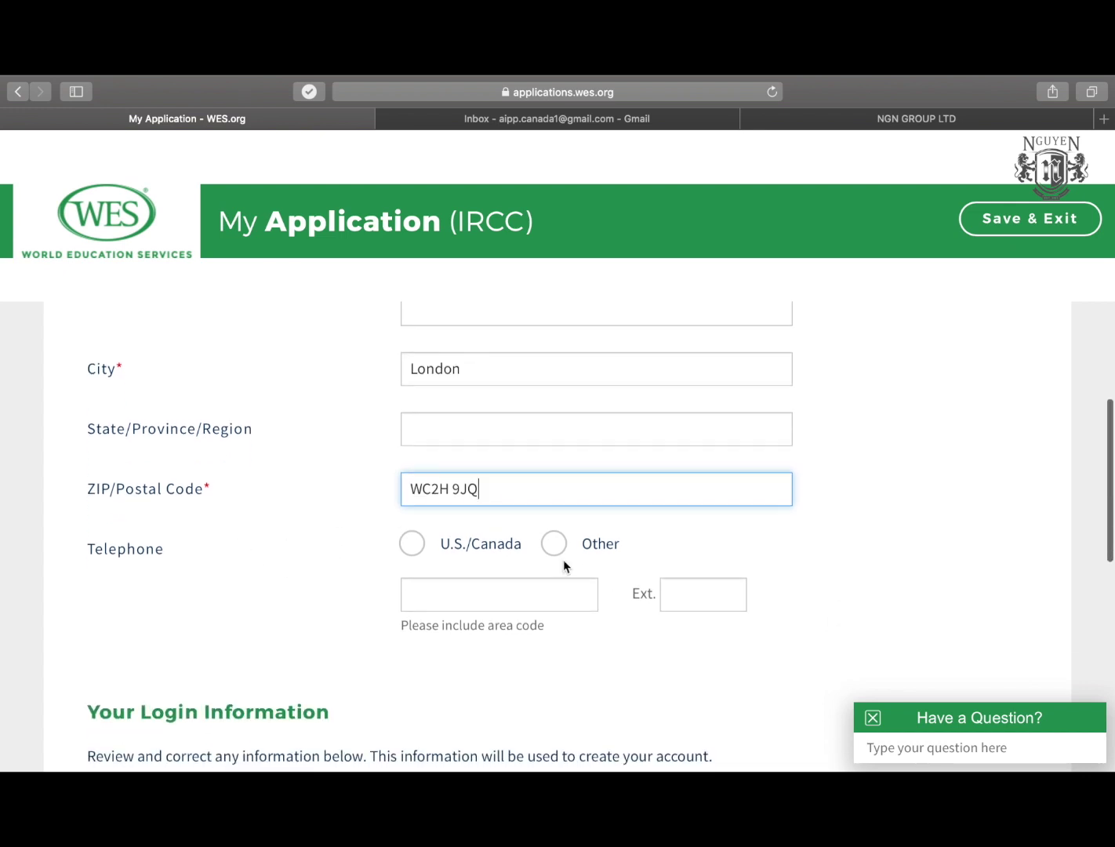
{"action": "scroll", "coordinate": [563, 561], "scroll_direction": "down", "scroll_amount": 1}
{"action": "scroll", "coordinate": [326, 436], "scroll_direction": "down", "scroll_amount": 1}
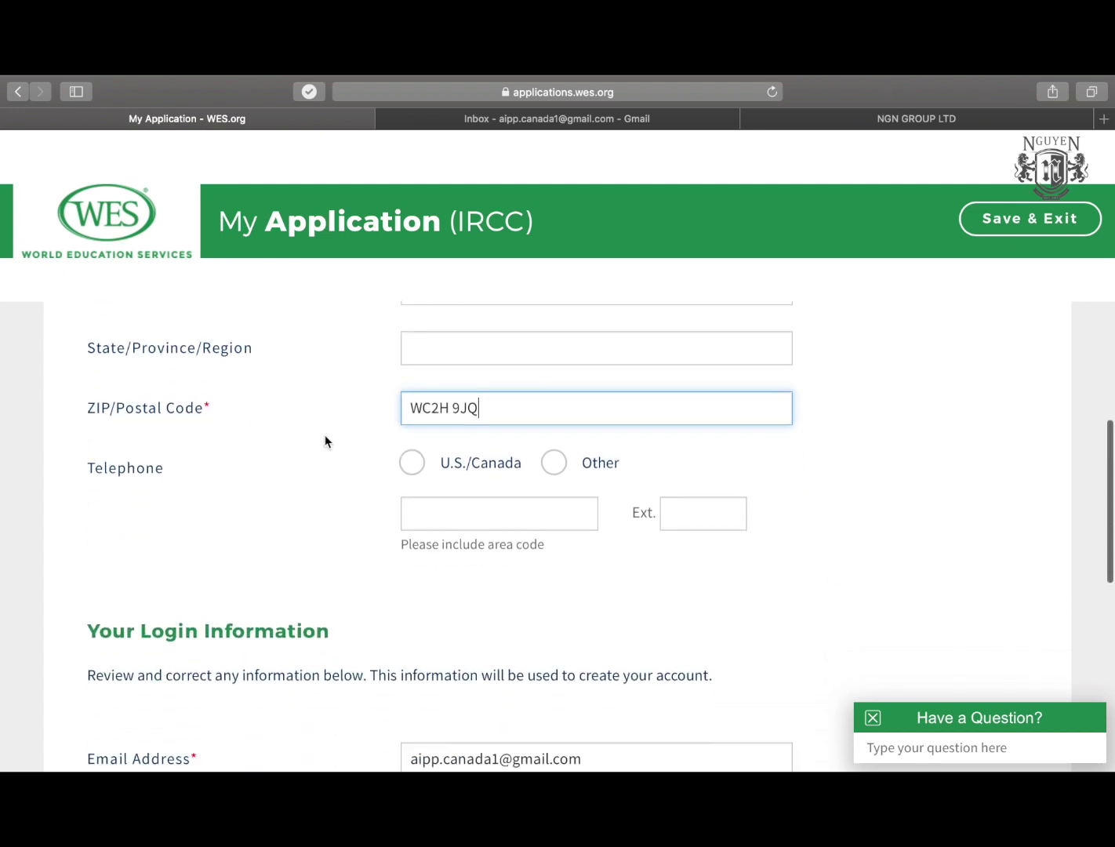
{"action": "scroll", "coordinate": [325, 436], "scroll_direction": "down", "scroll_amount": 4}
{"action": "scroll", "coordinate": [324, 441], "scroll_direction": "down", "scroll_amount": 10}
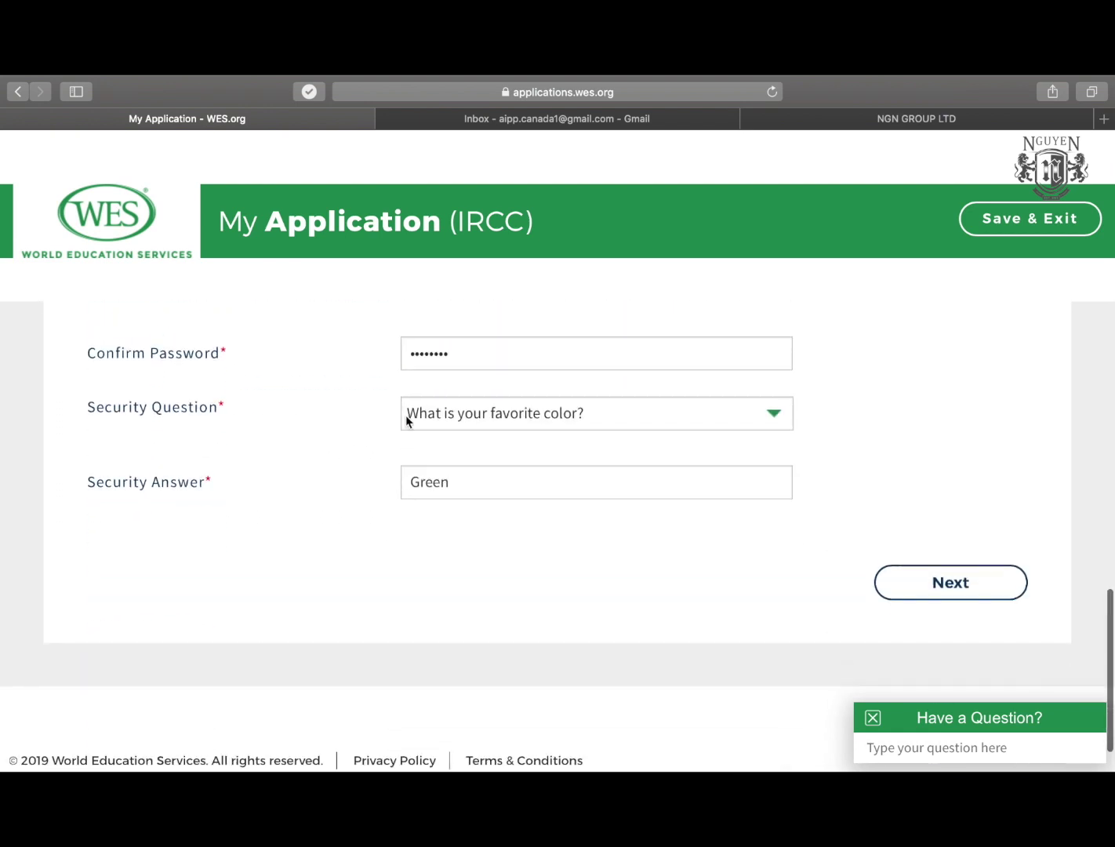
{"action": "scroll", "coordinate": [423, 450], "scroll_direction": "up", "scroll_amount": 2}
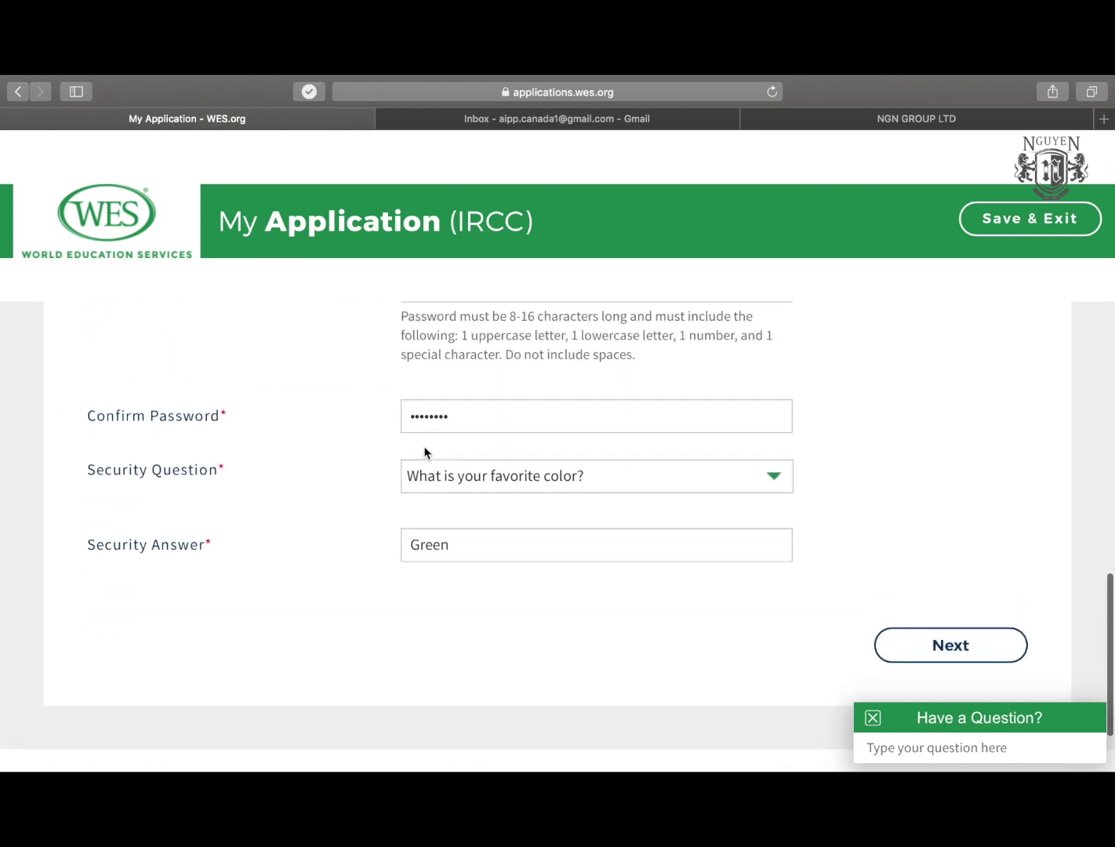
{"action": "scroll", "coordinate": [403, 466], "scroll_direction": "down", "scroll_amount": 2}
{"action": "left_click", "coordinate": [950, 578]}
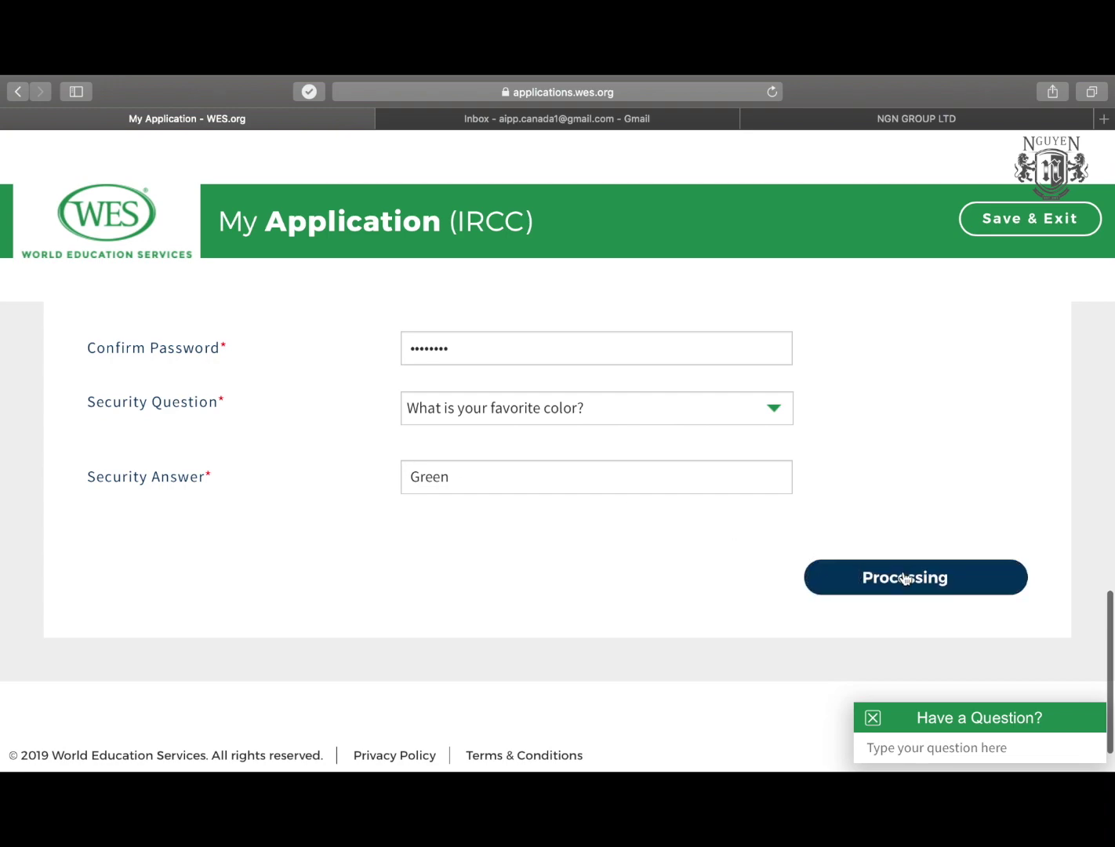
{"action": "scroll", "coordinate": [399, 606], "scroll_direction": "down", "scroll_amount": 5}
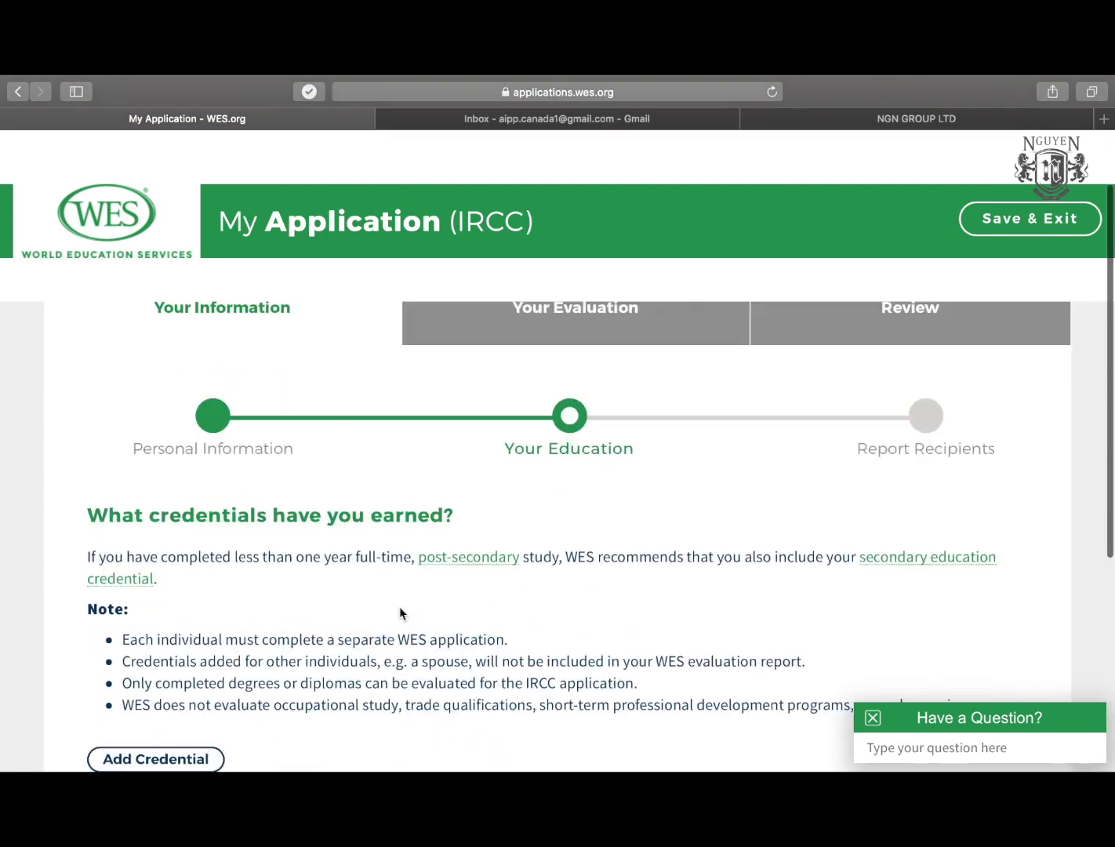
{"action": "scroll", "coordinate": [399, 611], "scroll_direction": "up", "scroll_amount": 3}
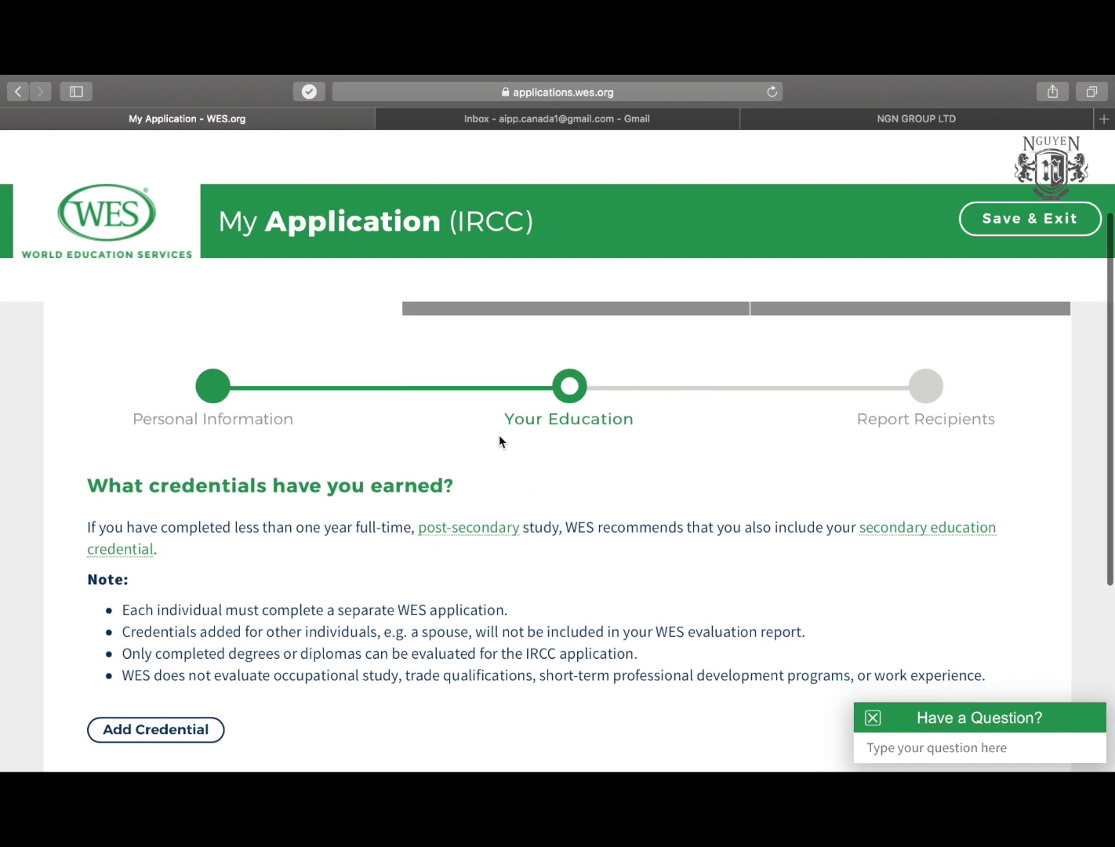
{"action": "scroll", "coordinate": [533, 423], "scroll_direction": "up", "scroll_amount": 2}
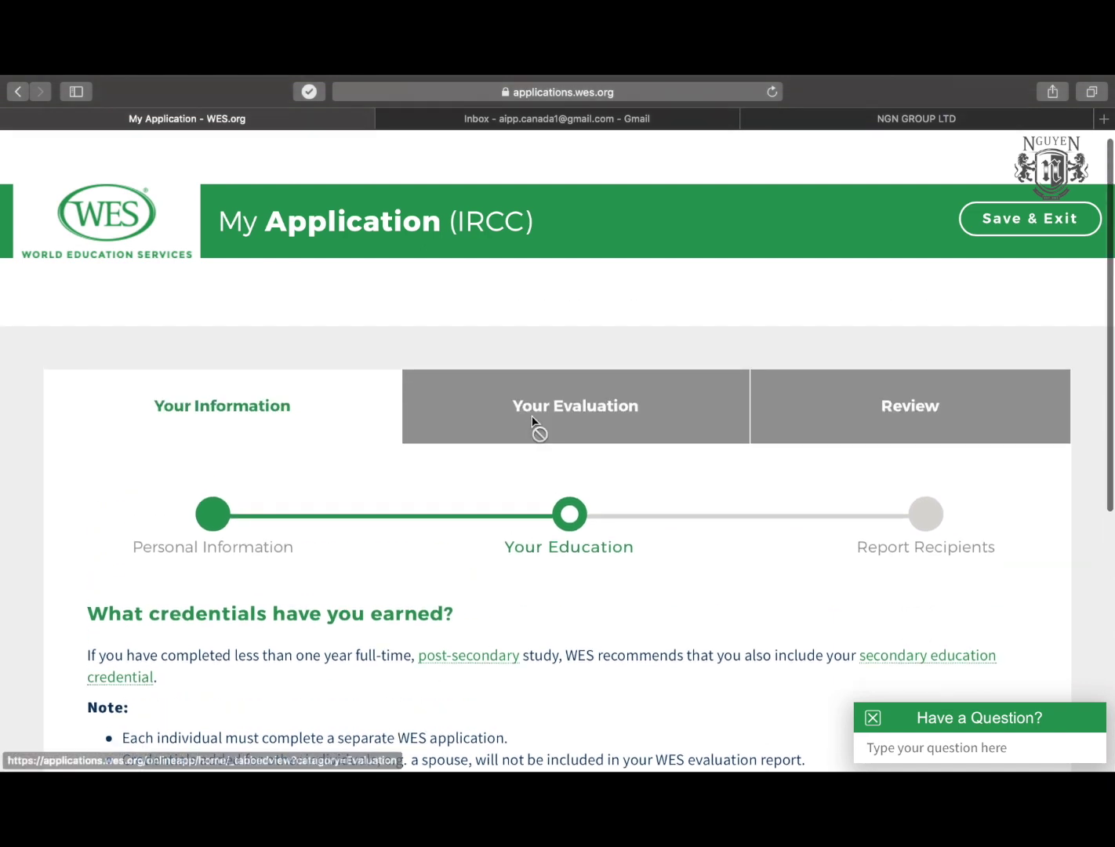
{"action": "scroll", "coordinate": [535, 423], "scroll_direction": "down", "scroll_amount": 2}
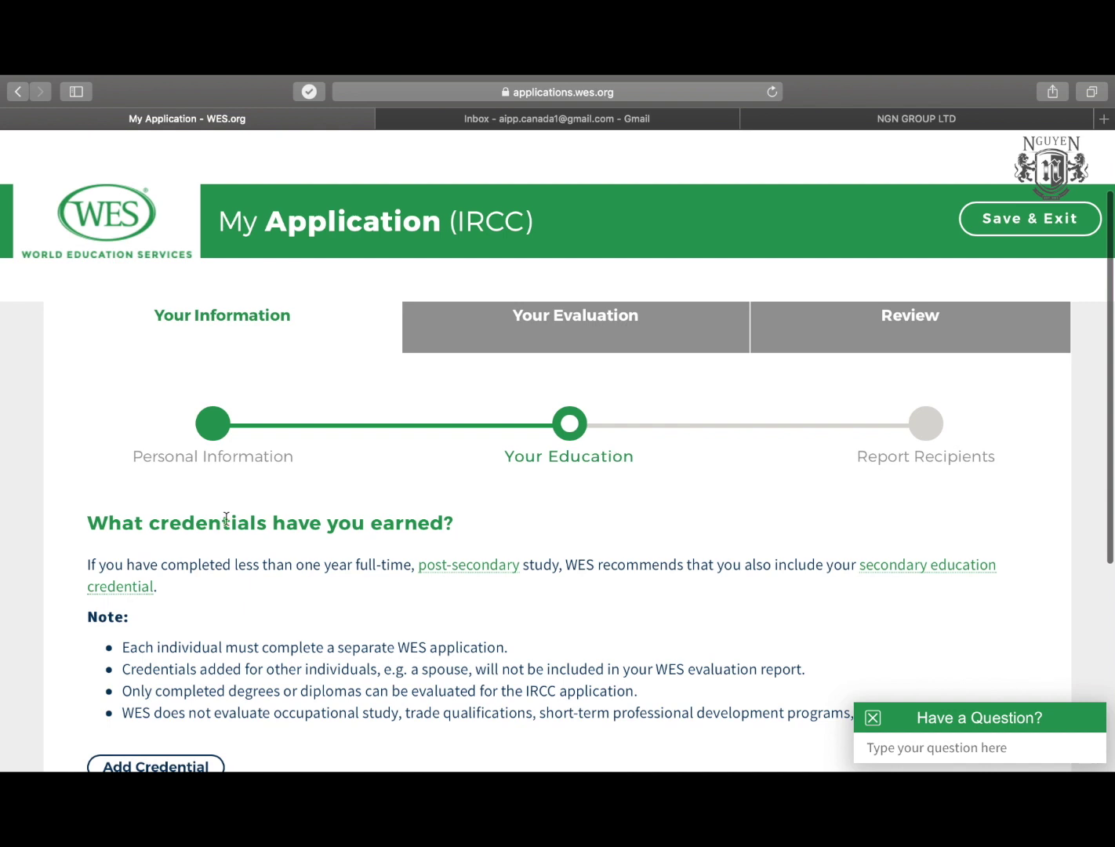
{"action": "scroll", "coordinate": [226, 519], "scroll_direction": "down", "scroll_amount": 2}
{"action": "left_click_drag", "start_coordinate": [133, 449], "coordinate": [444, 445]}
{"action": "scroll", "coordinate": [250, 487], "scroll_direction": "down", "scroll_amount": 1}
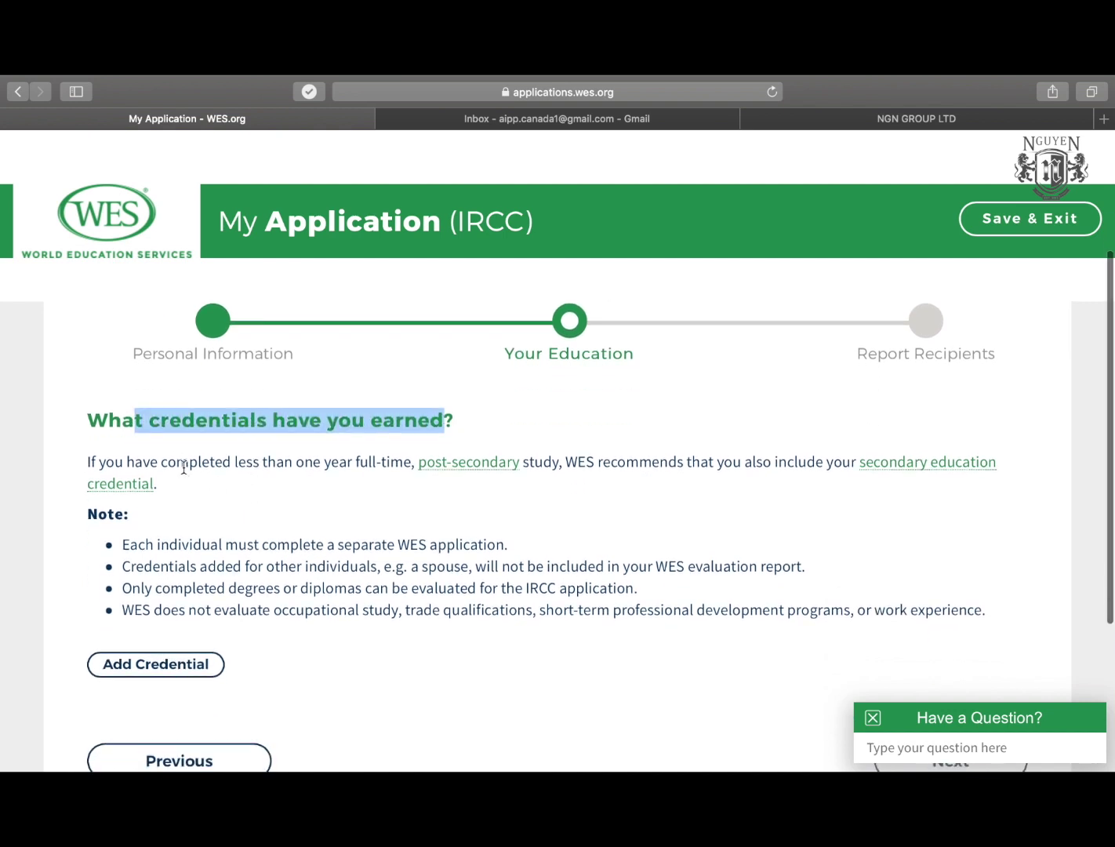
{"action": "left_click_drag", "start_coordinate": [188, 464], "coordinate": [388, 464]}
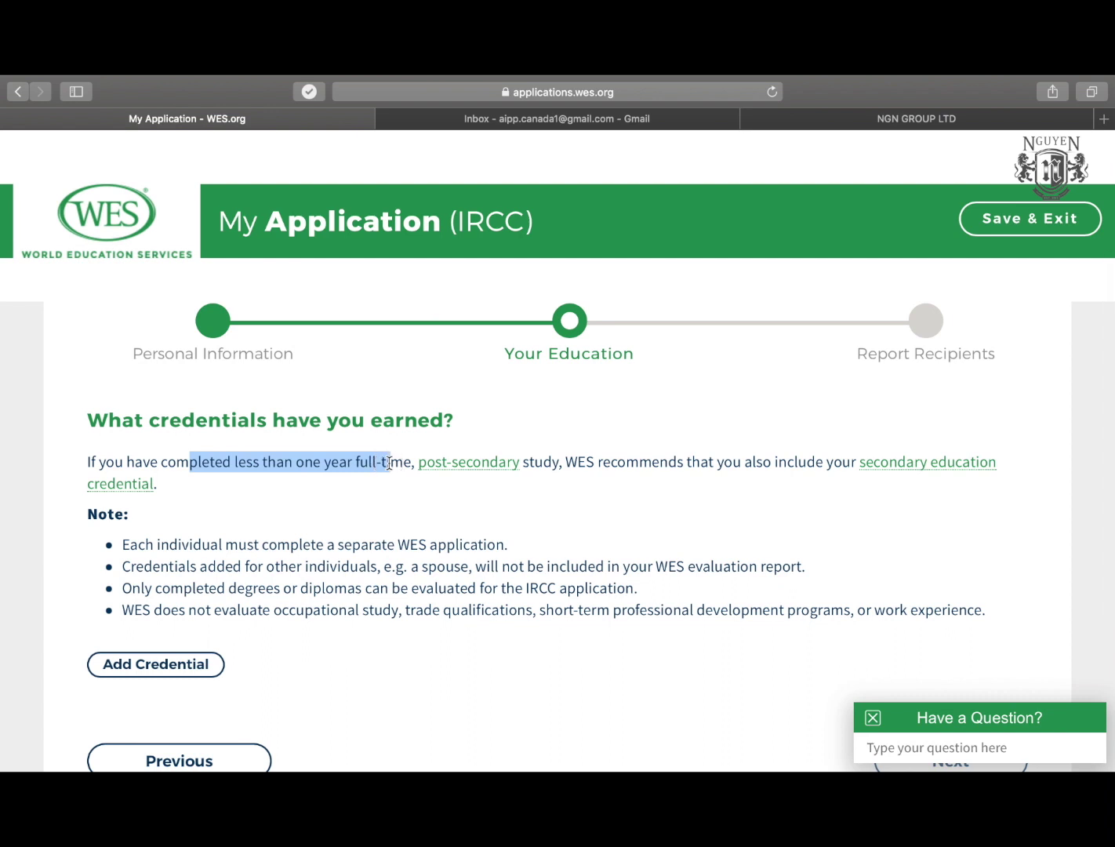
{"action": "left_click_drag", "start_coordinate": [565, 462], "coordinate": [810, 473]}
{"action": "left_click", "coordinate": [811, 474]}
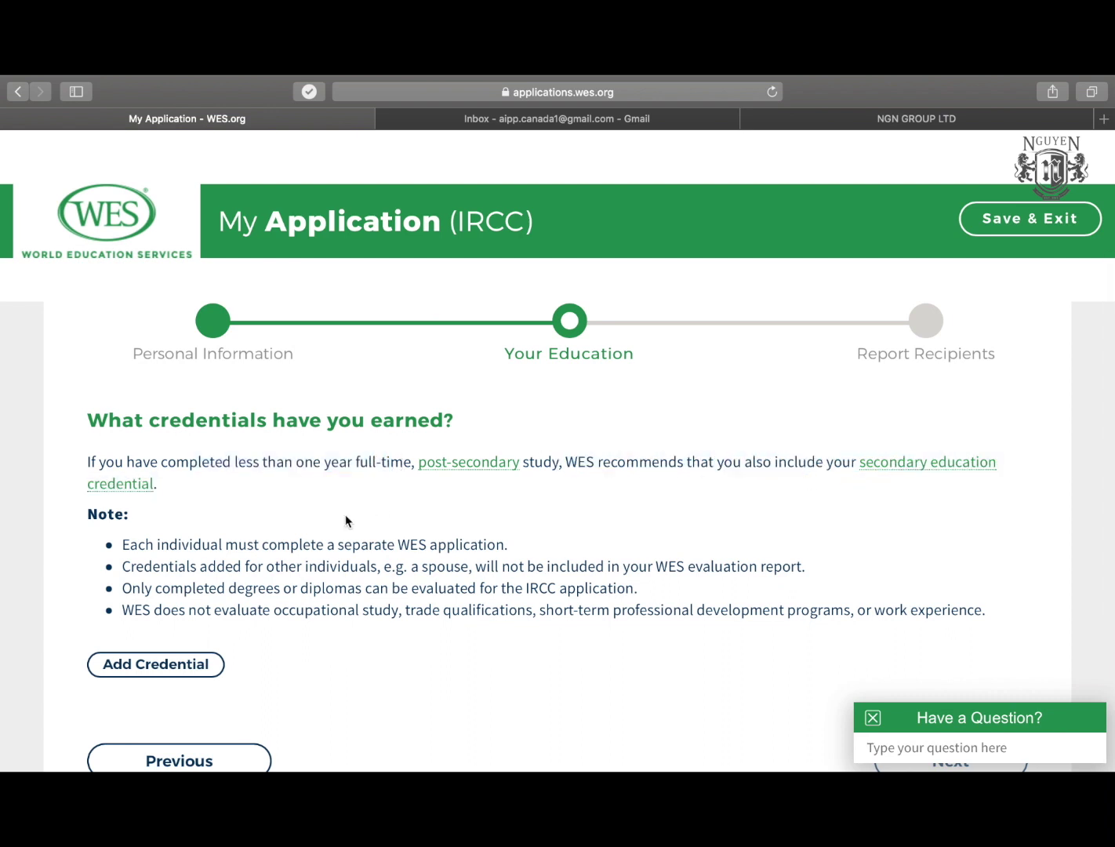
{"action": "scroll", "coordinate": [255, 564], "scroll_direction": "down", "scroll_amount": 2}
{"action": "scroll", "coordinate": [132, 484], "scroll_direction": "down", "scroll_amount": 1}
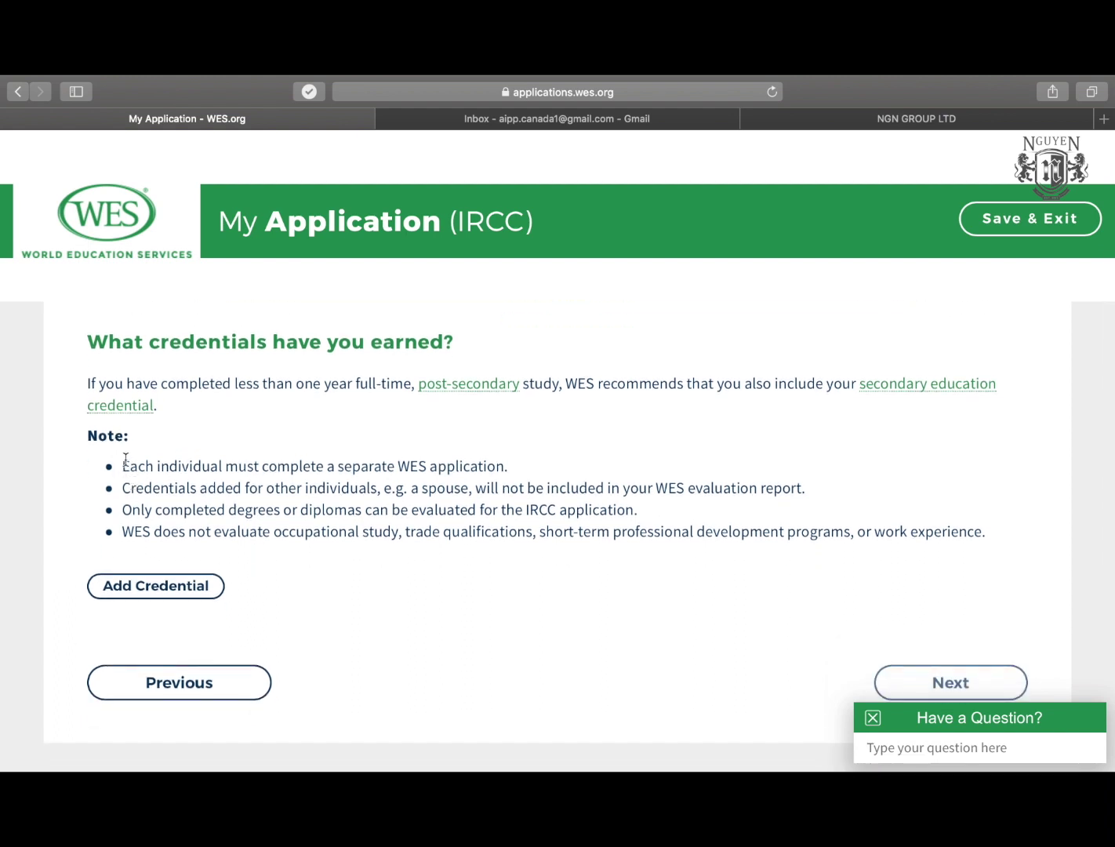
{"action": "left_click_drag", "start_coordinate": [123, 487], "coordinate": [353, 488]}
{"action": "left_click", "coordinate": [353, 487]}
{"action": "scroll", "coordinate": [430, 506], "scroll_direction": "down", "scroll_amount": 1}
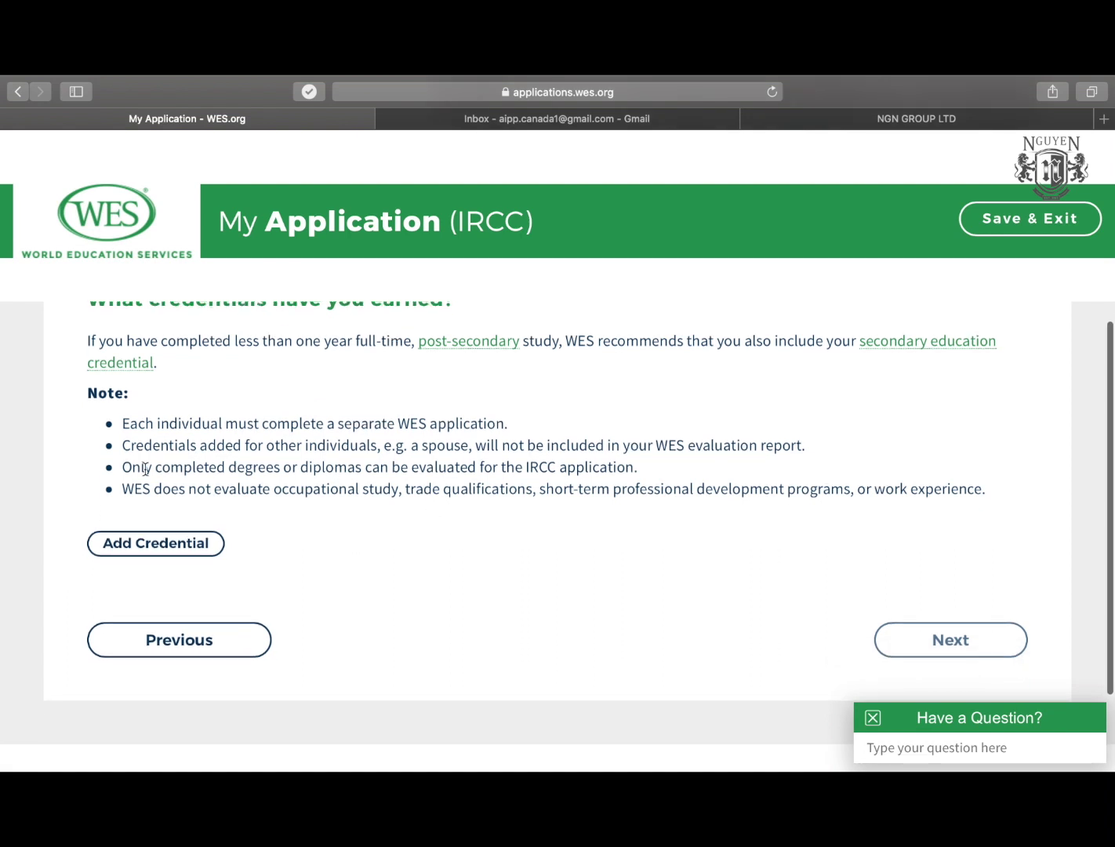
{"action": "left_click", "coordinate": [144, 468]}
{"action": "left_click_drag", "start_coordinate": [145, 468], "coordinate": [555, 484]}
{"action": "left_click", "coordinate": [556, 484]}
{"action": "scroll", "coordinate": [382, 530], "scroll_direction": "down", "scroll_amount": 1}
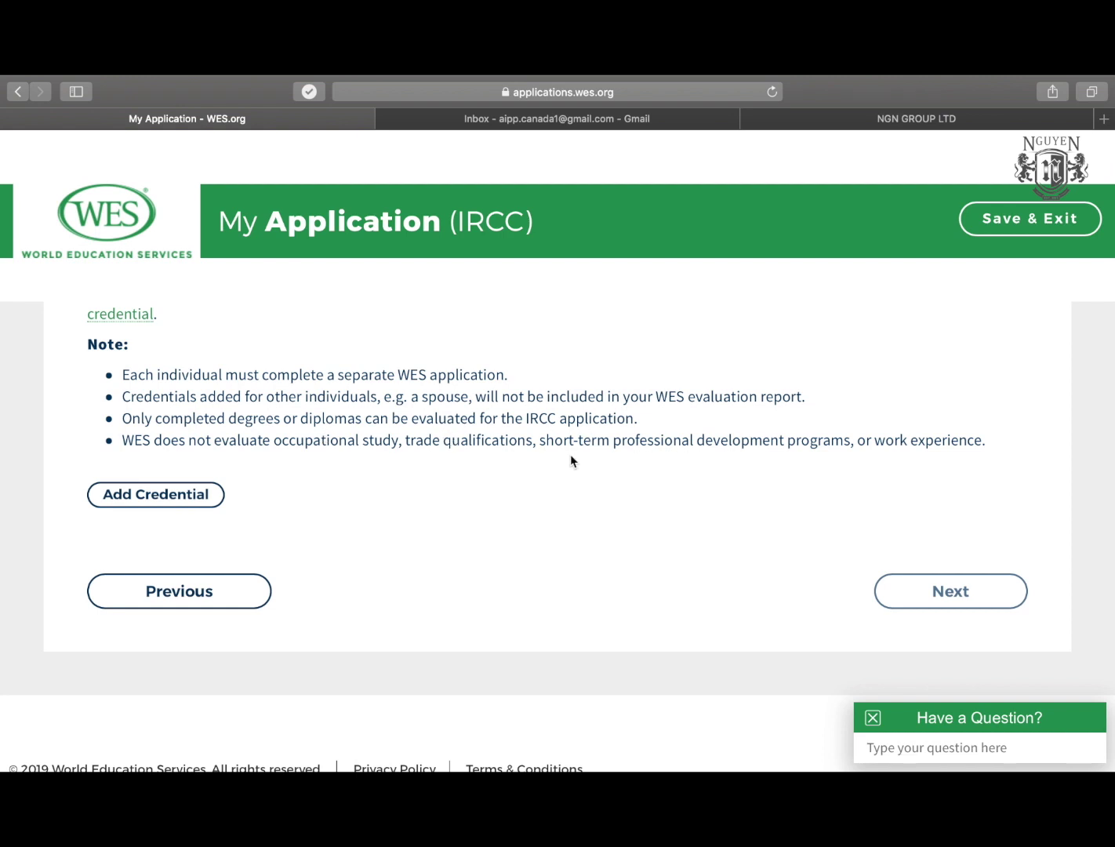
{"action": "scroll", "coordinate": [257, 523], "scroll_direction": "up", "scroll_amount": 3}
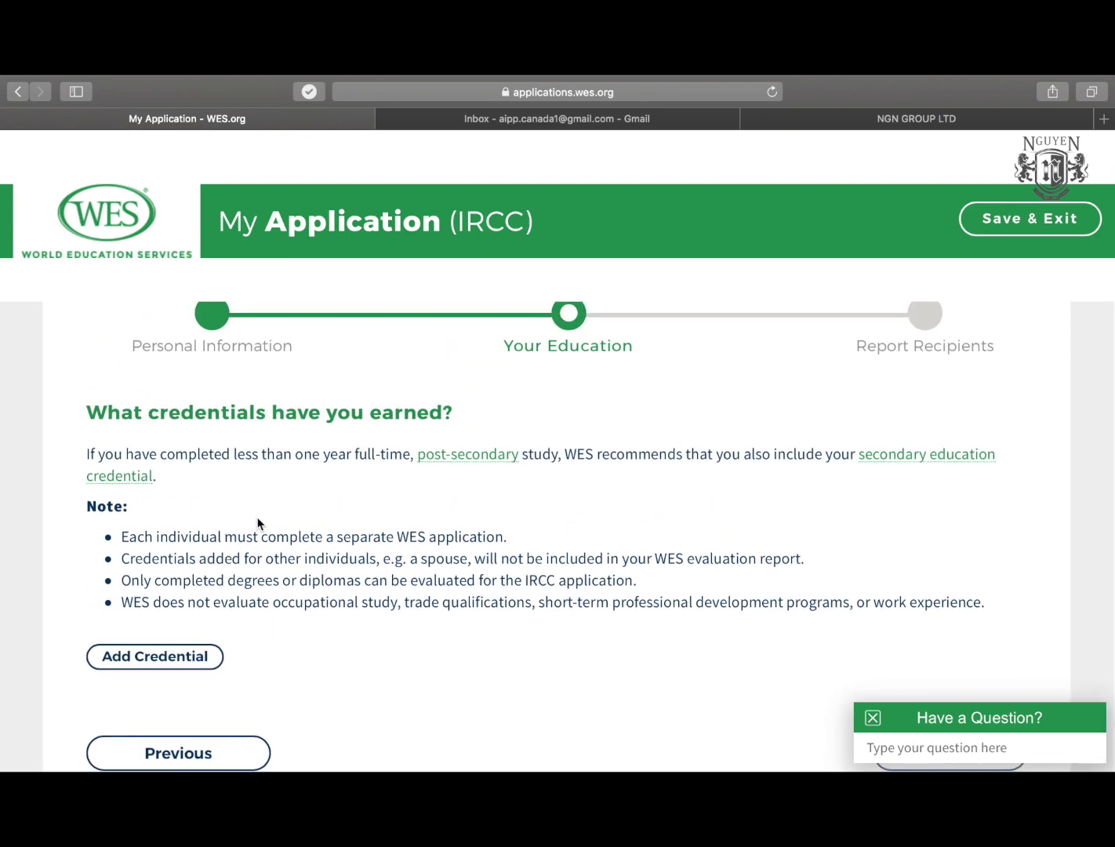
Start a new credential with Kazakhstan as the country of education.
{"action": "left_click", "coordinate": [176, 657]}
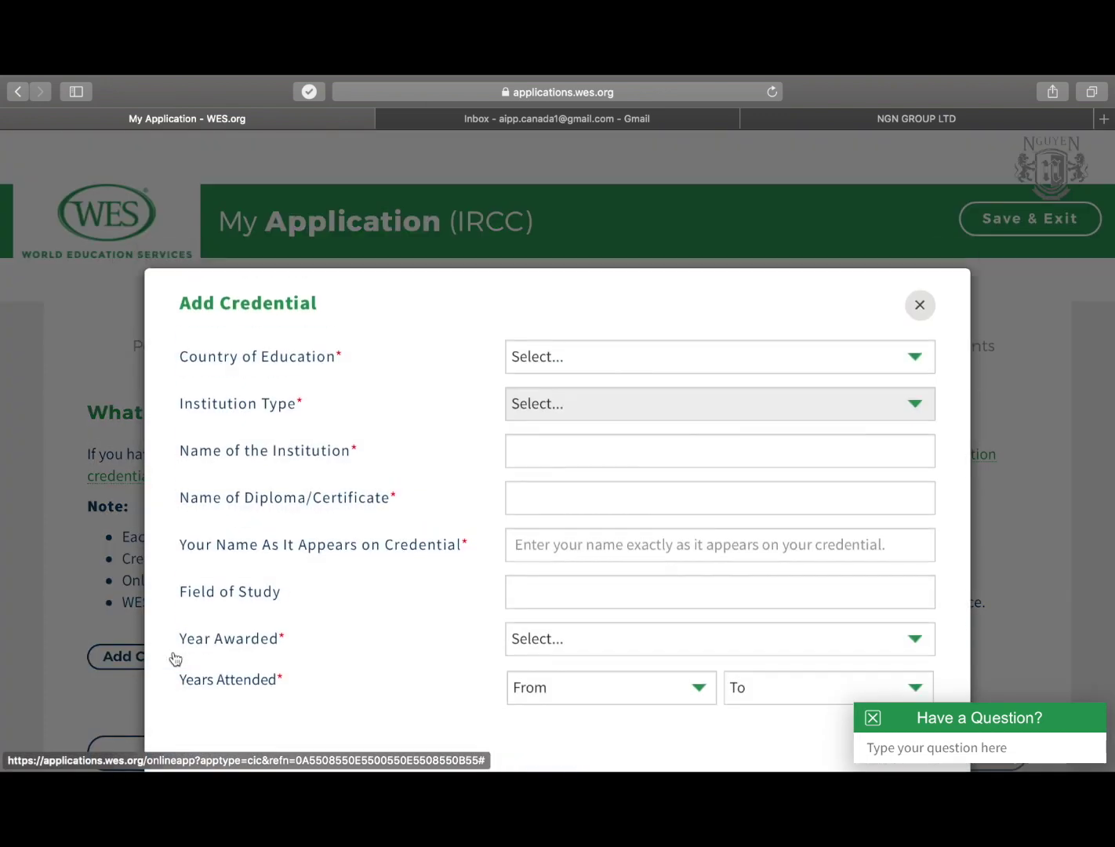
{"action": "scroll", "coordinate": [425, 448], "scroll_direction": "down", "scroll_amount": 2}
{"action": "scroll", "coordinate": [424, 448], "scroll_direction": "up", "scroll_amount": 2}
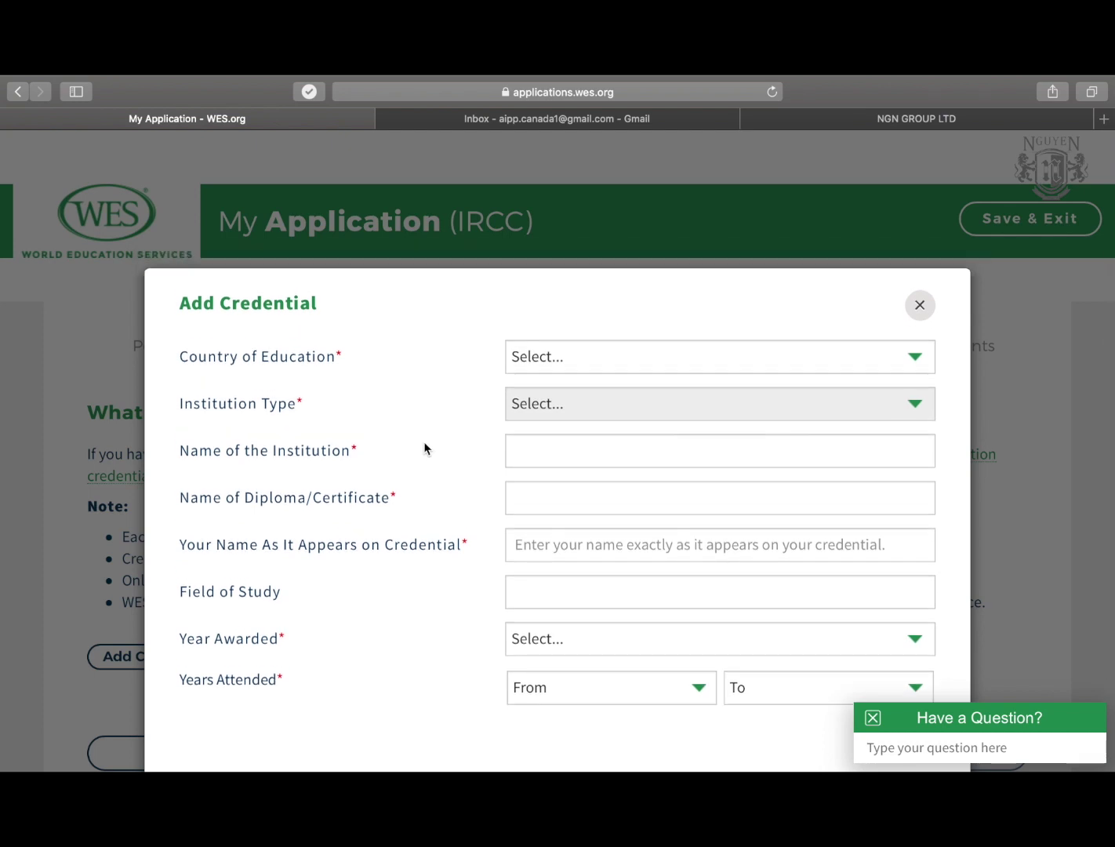
{"action": "left_click", "coordinate": [656, 357]}
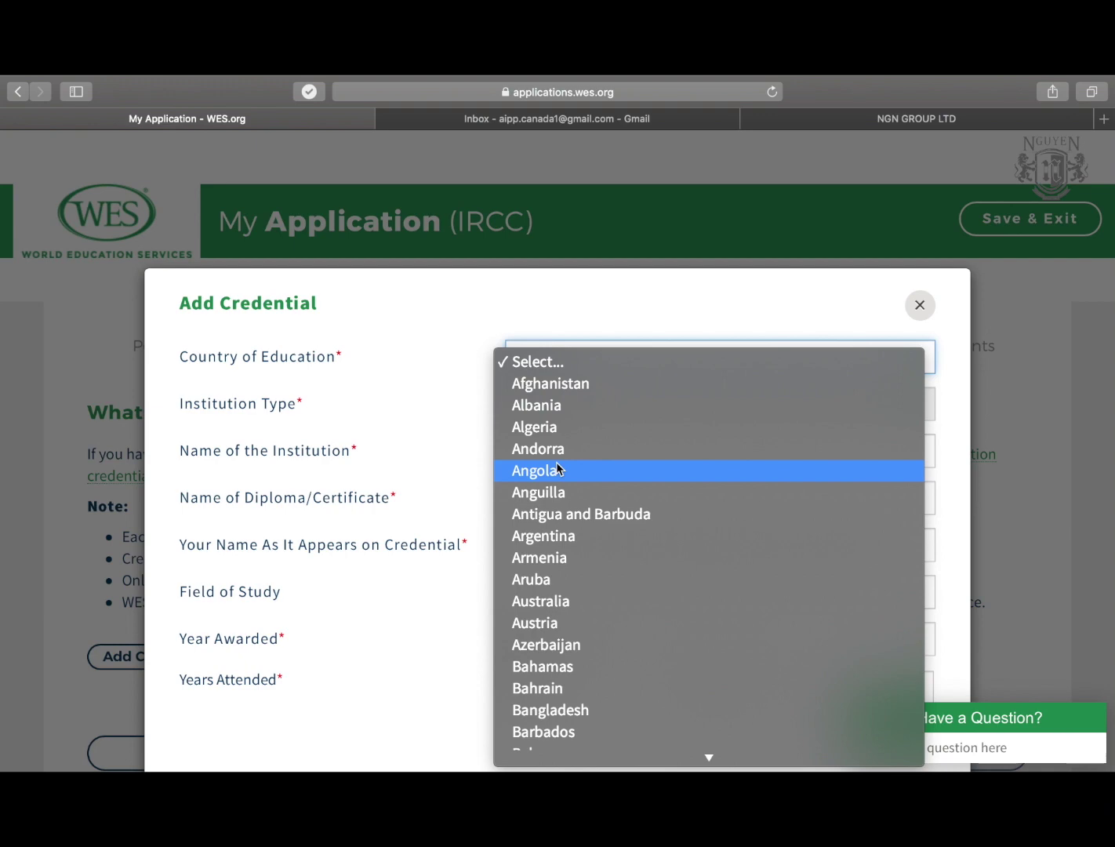
{"action": "scroll", "coordinate": [559, 467], "scroll_direction": "down", "scroll_amount": 6}
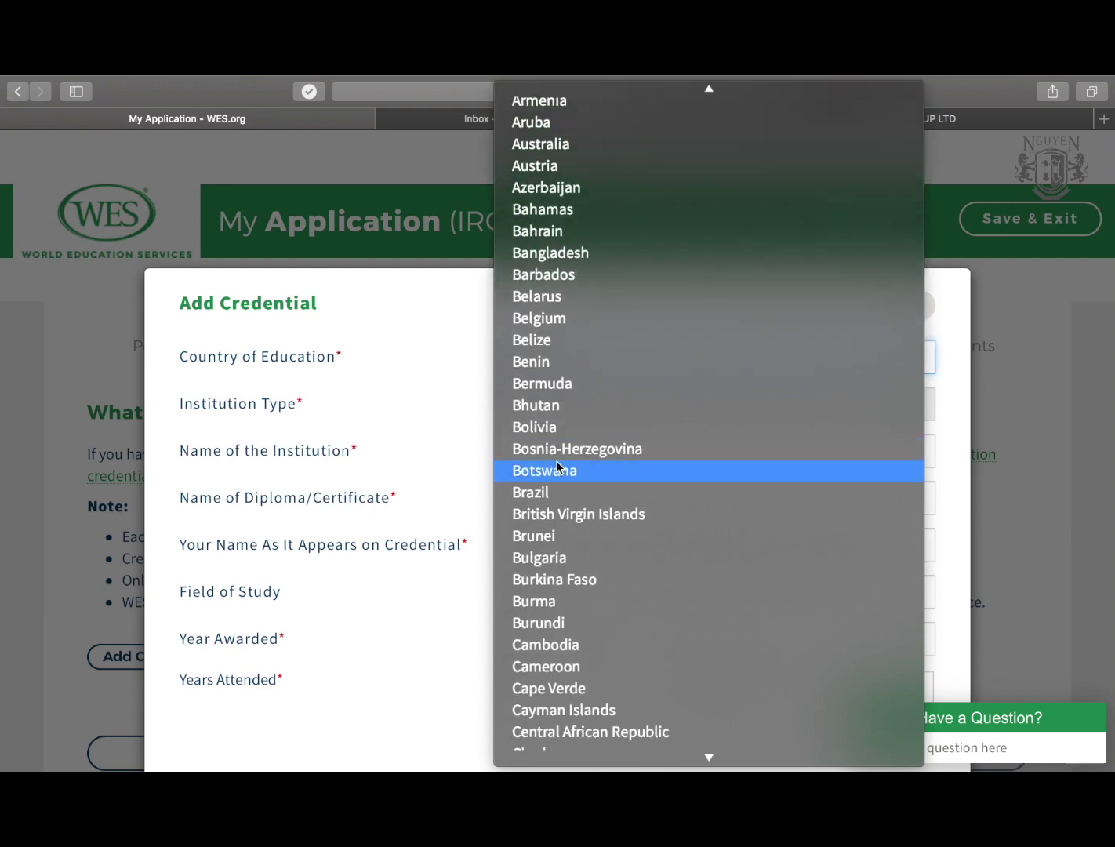
{"action": "scroll", "coordinate": [558, 468], "scroll_direction": "down", "scroll_amount": 15}
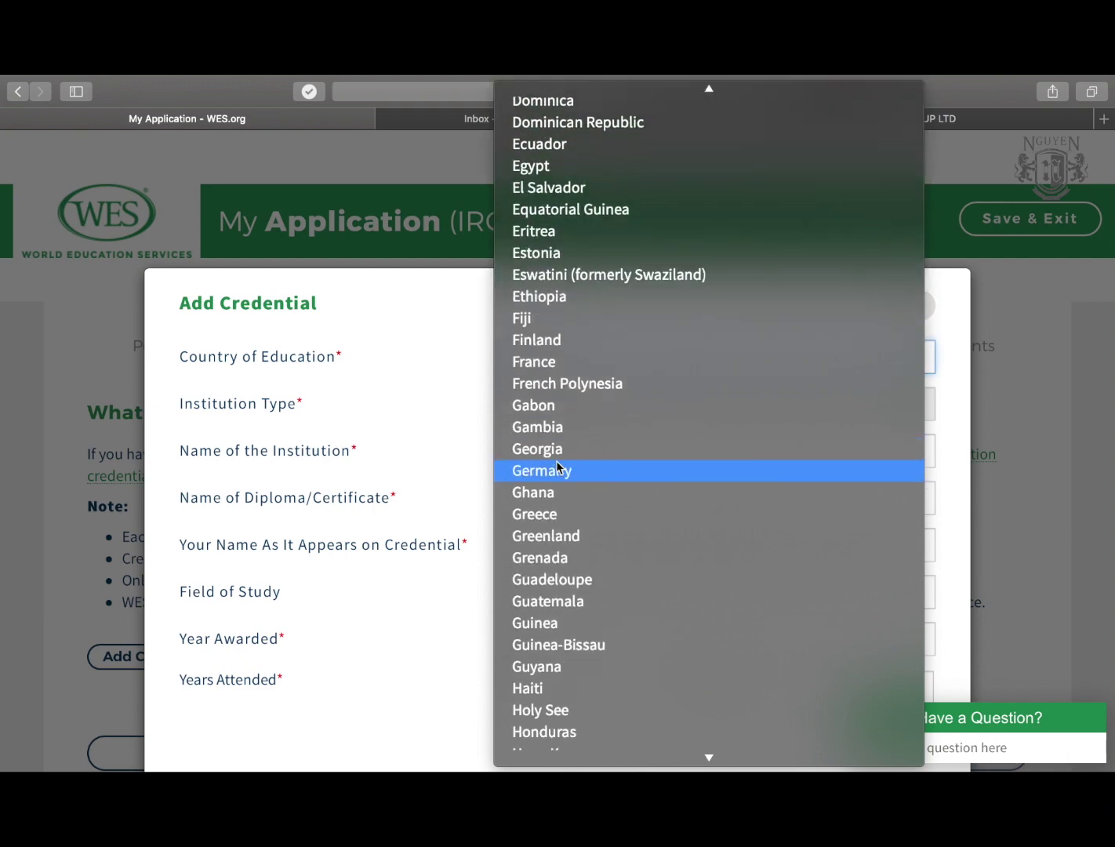
{"action": "scroll", "coordinate": [559, 468], "scroll_direction": "down", "scroll_amount": 10}
{"action": "left_click", "coordinate": [569, 450]}
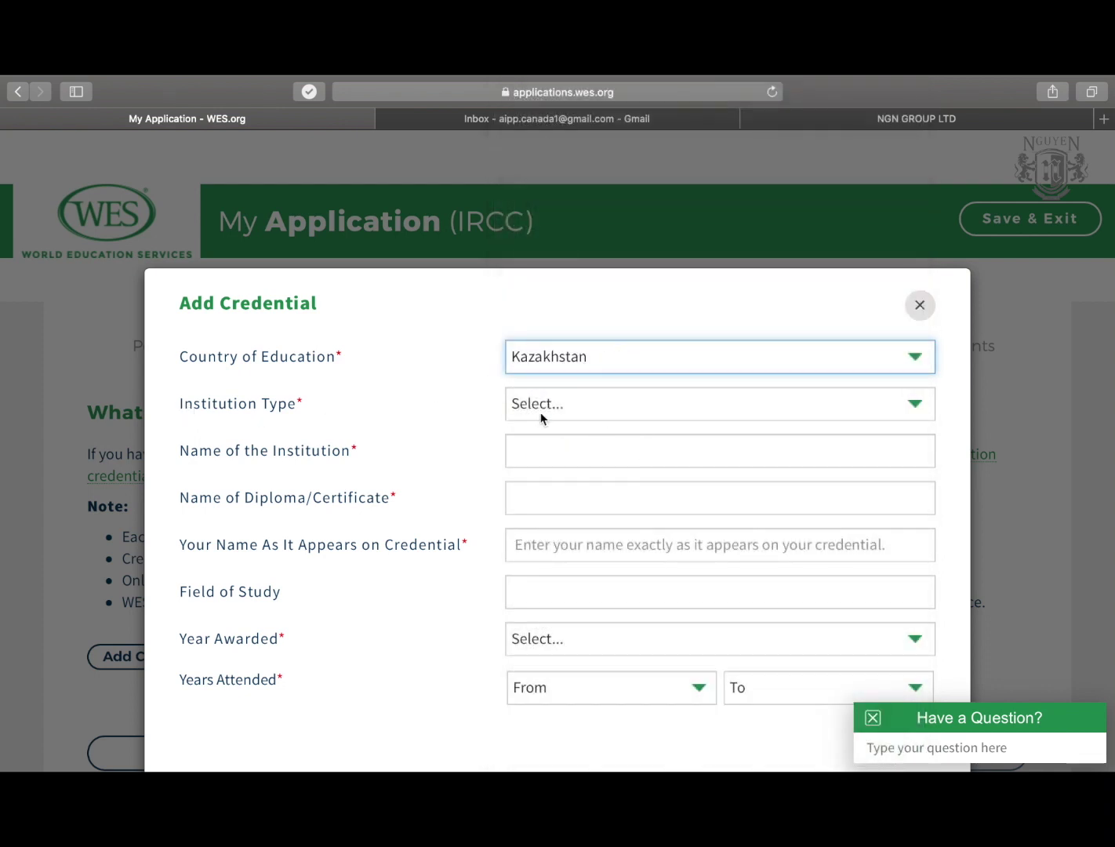
Set the institution type to Higher Education and select the institution name field.
{"action": "scroll", "coordinate": [540, 418], "scroll_direction": "down", "scroll_amount": 1}
{"action": "scroll", "coordinate": [542, 418], "scroll_direction": "down", "scroll_amount": 2}
{"action": "left_click", "coordinate": [560, 373]}
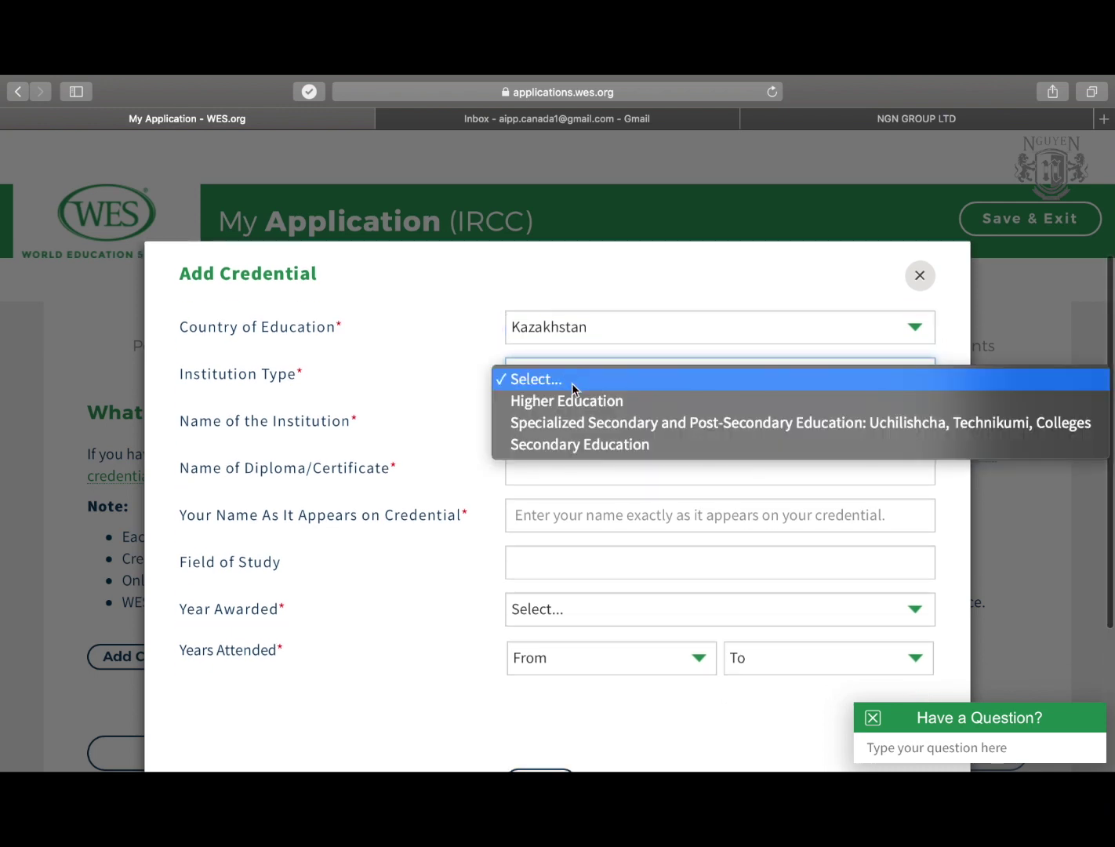
{"action": "left_click", "coordinate": [643, 405]}
{"action": "left_click", "coordinate": [578, 433]}
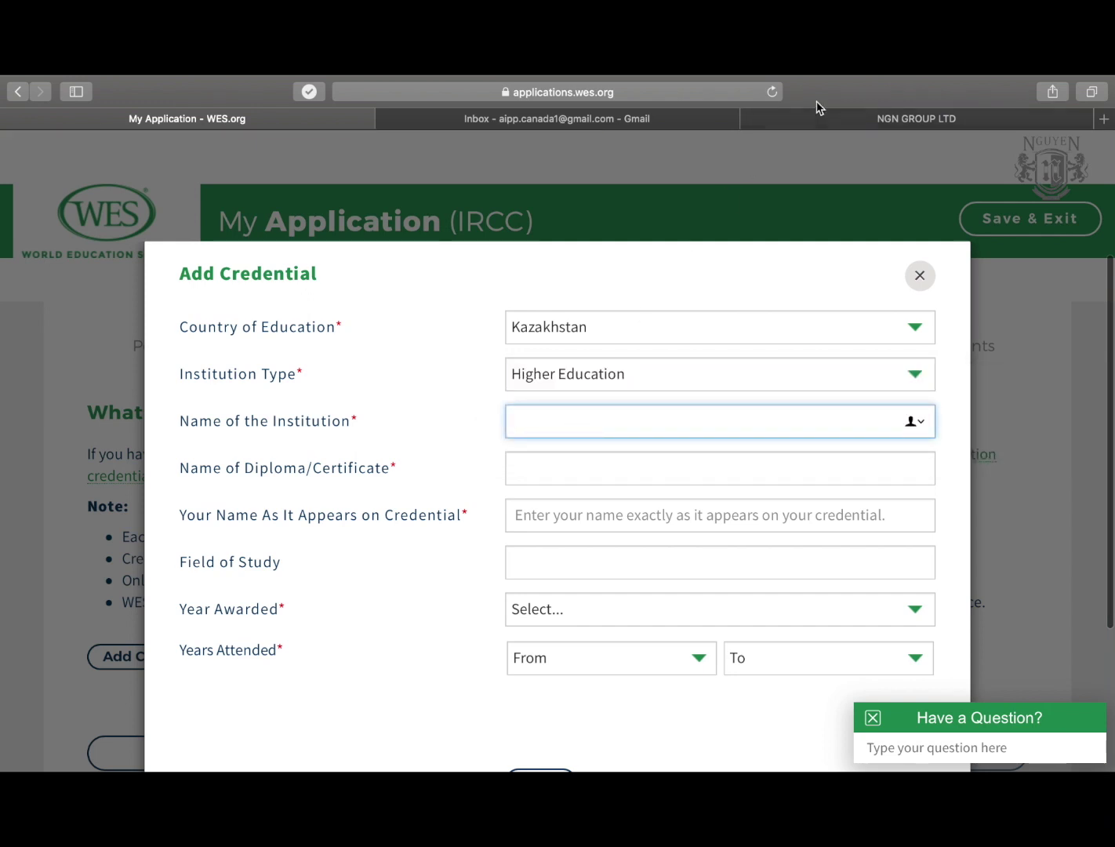
Search Google for 'university kazakhstan' in a new tab and open the Wikipedia universities list.
{"action": "key", "text": "super+t"}
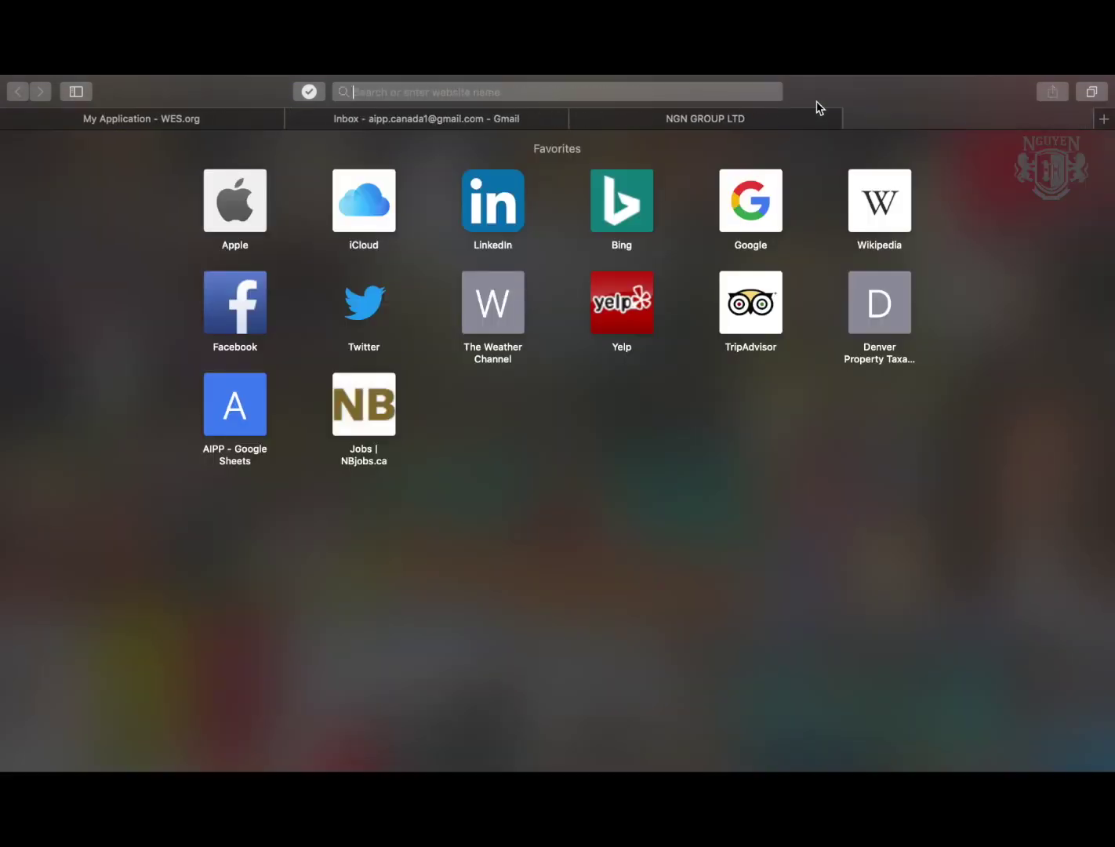
{"action": "type", "text": "universi"}
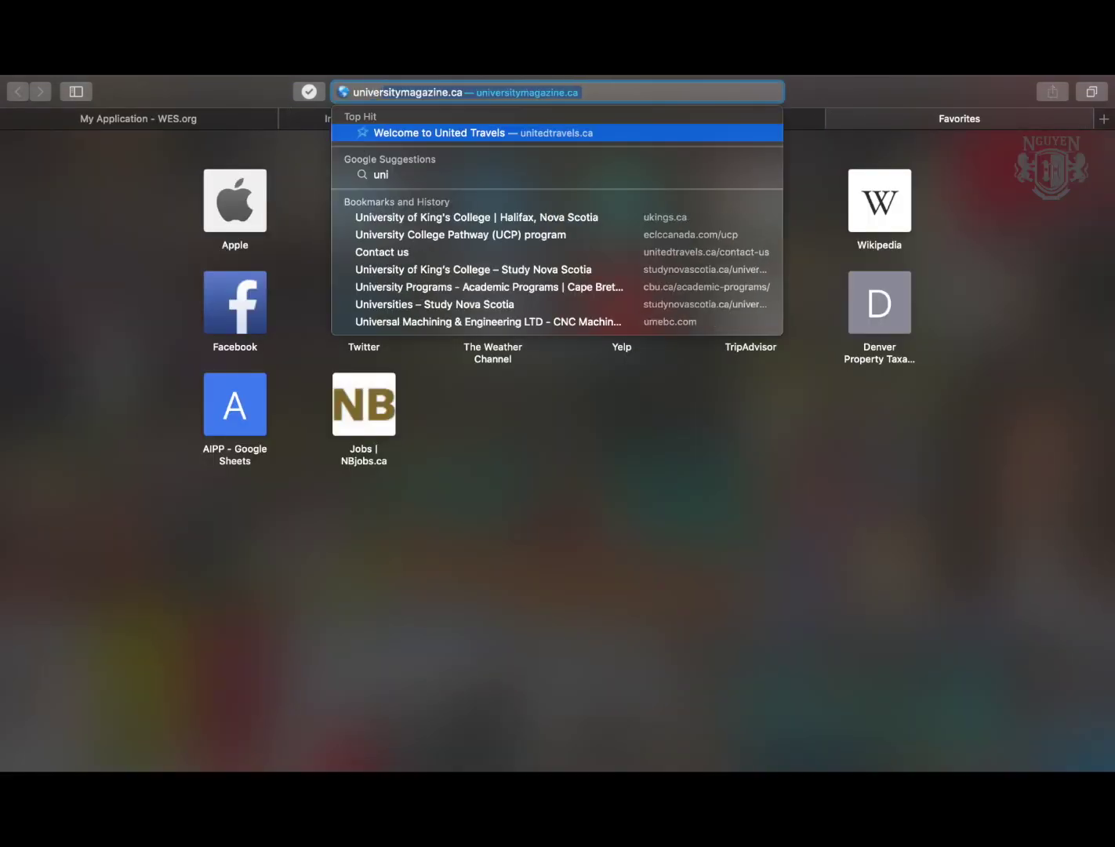
{"action": "type", "text": "ty "}
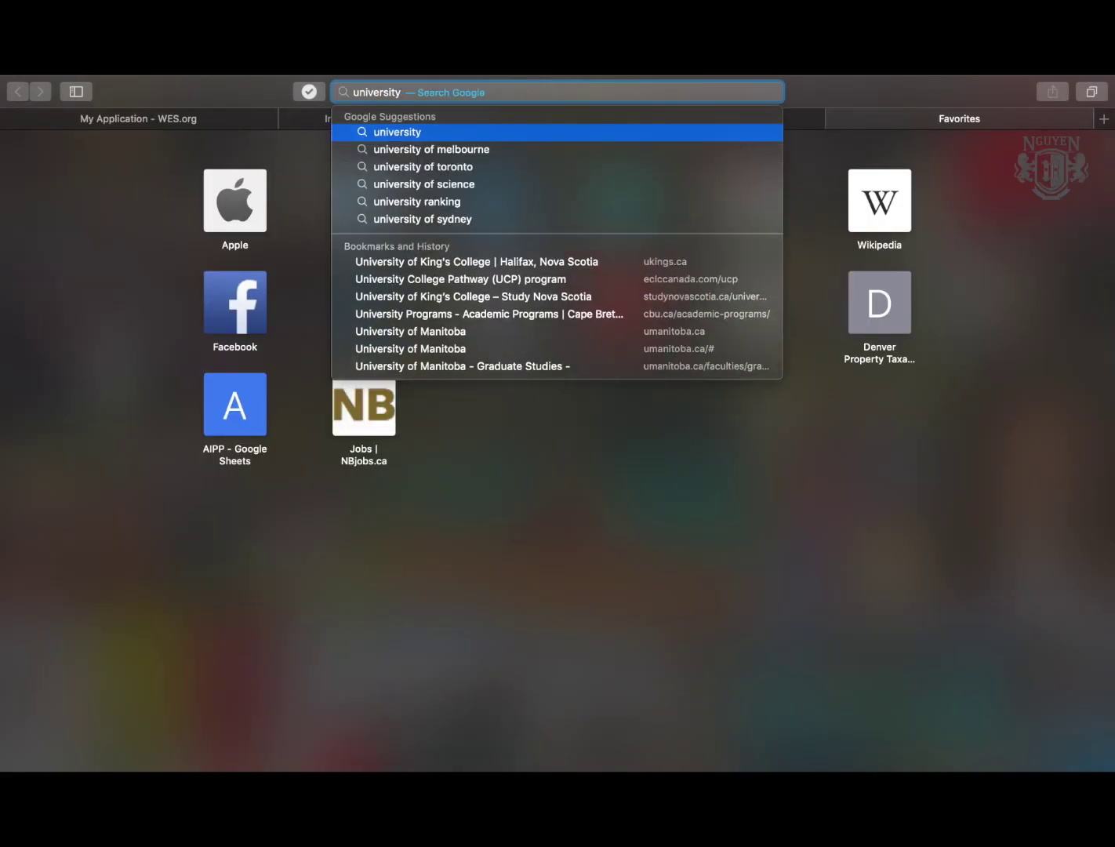
{"action": "type", "text": "kazakhtan"}
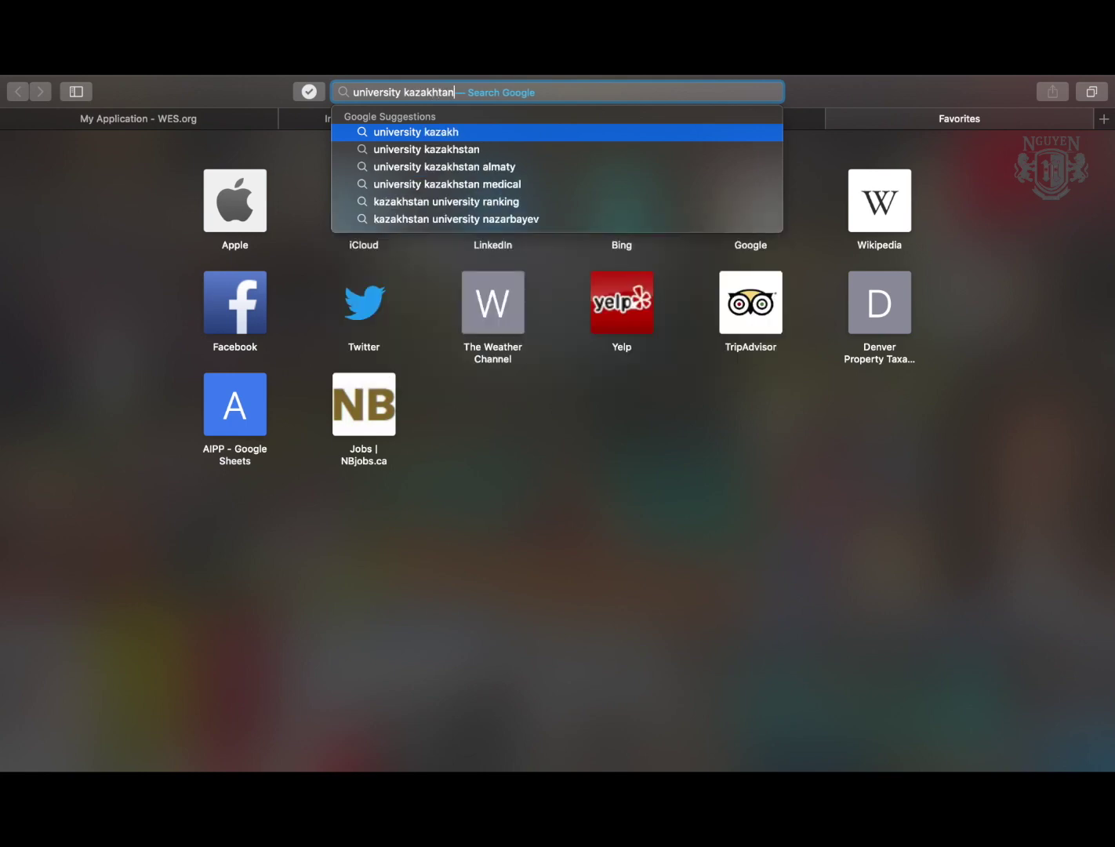
{"action": "key", "text": "Return"}
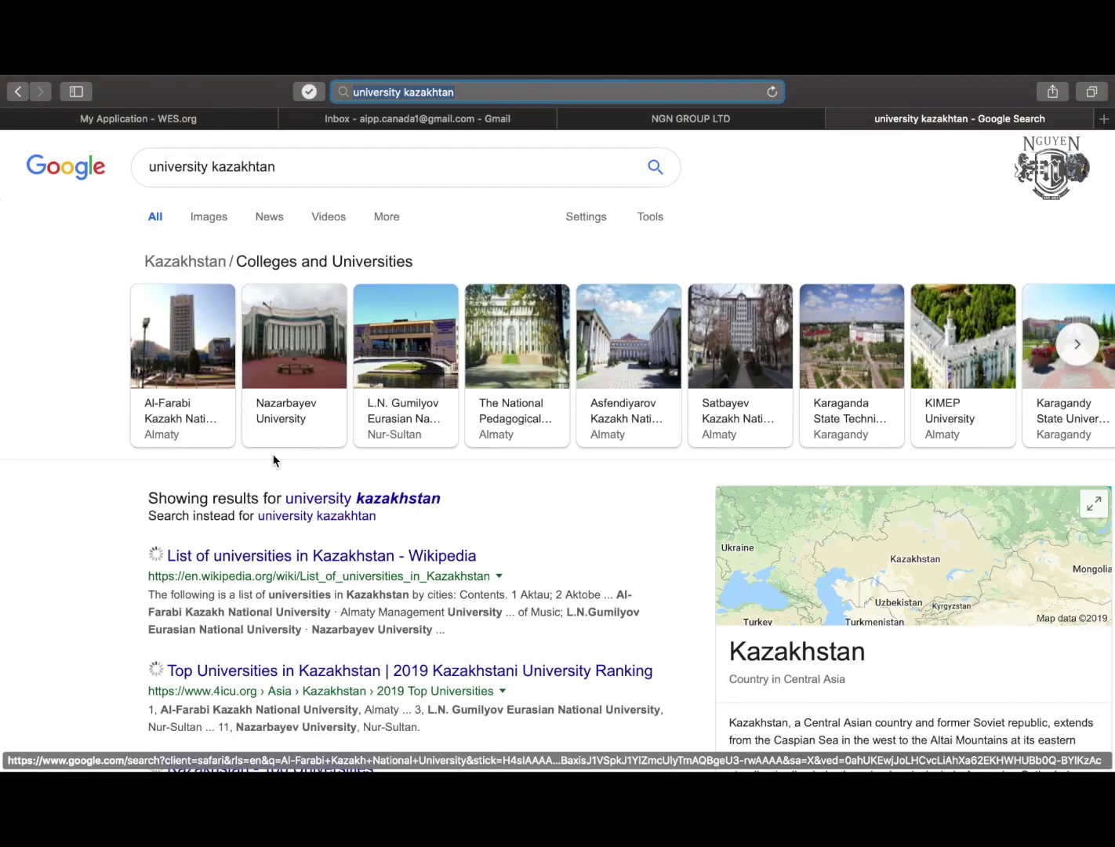
{"action": "left_click", "coordinate": [421, 499]}
{"action": "scroll", "coordinate": [352, 565], "scroll_direction": "down", "scroll_amount": 1}
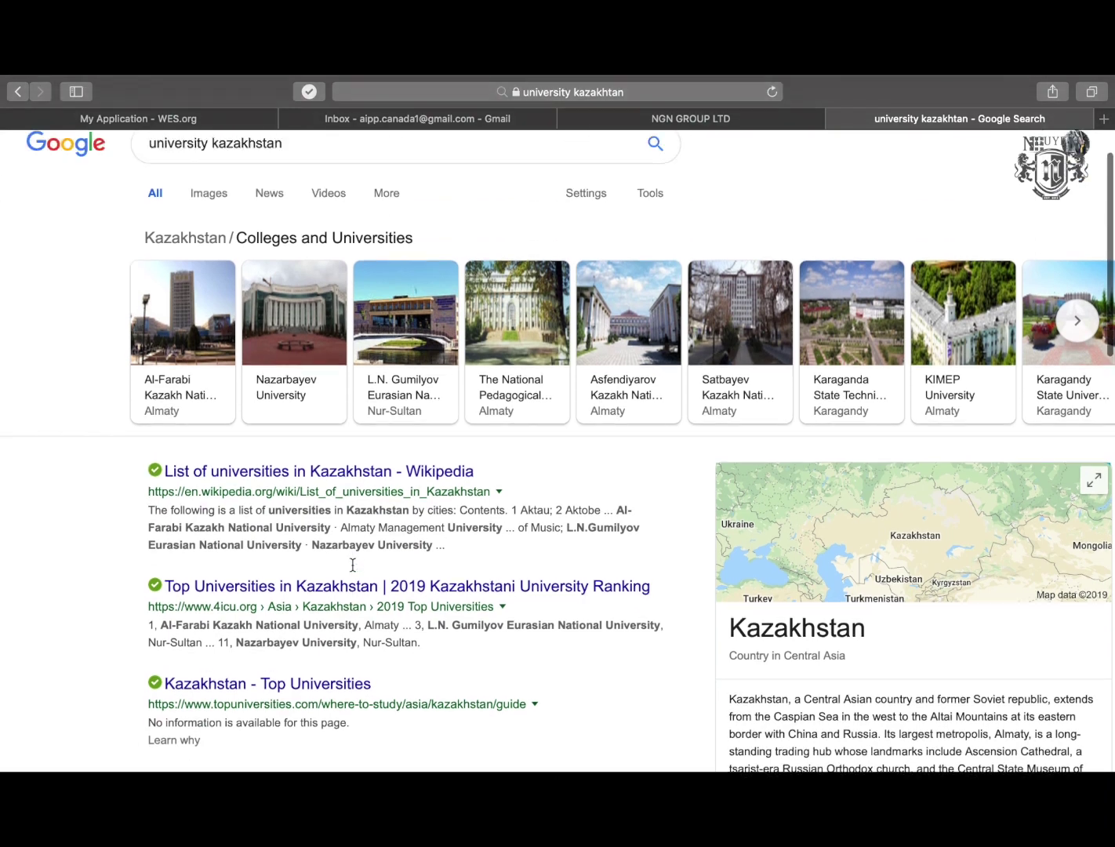
{"action": "scroll", "coordinate": [352, 564], "scroll_direction": "up", "scroll_amount": 1}
{"action": "left_click", "coordinate": [261, 490]}
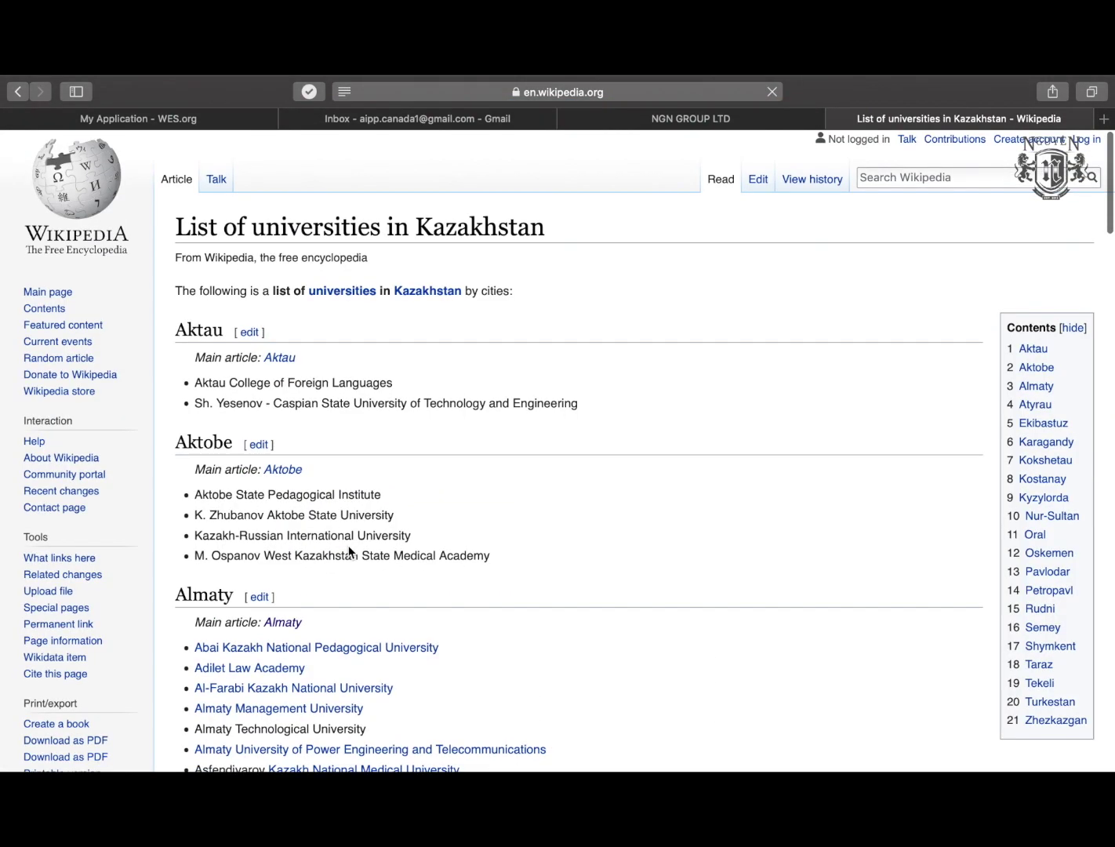
Copy 'Kazakh-American University' from the Almaty section and return to the WES tab.
{"action": "scroll", "coordinate": [351, 553], "scroll_direction": "down", "scroll_amount": 5}
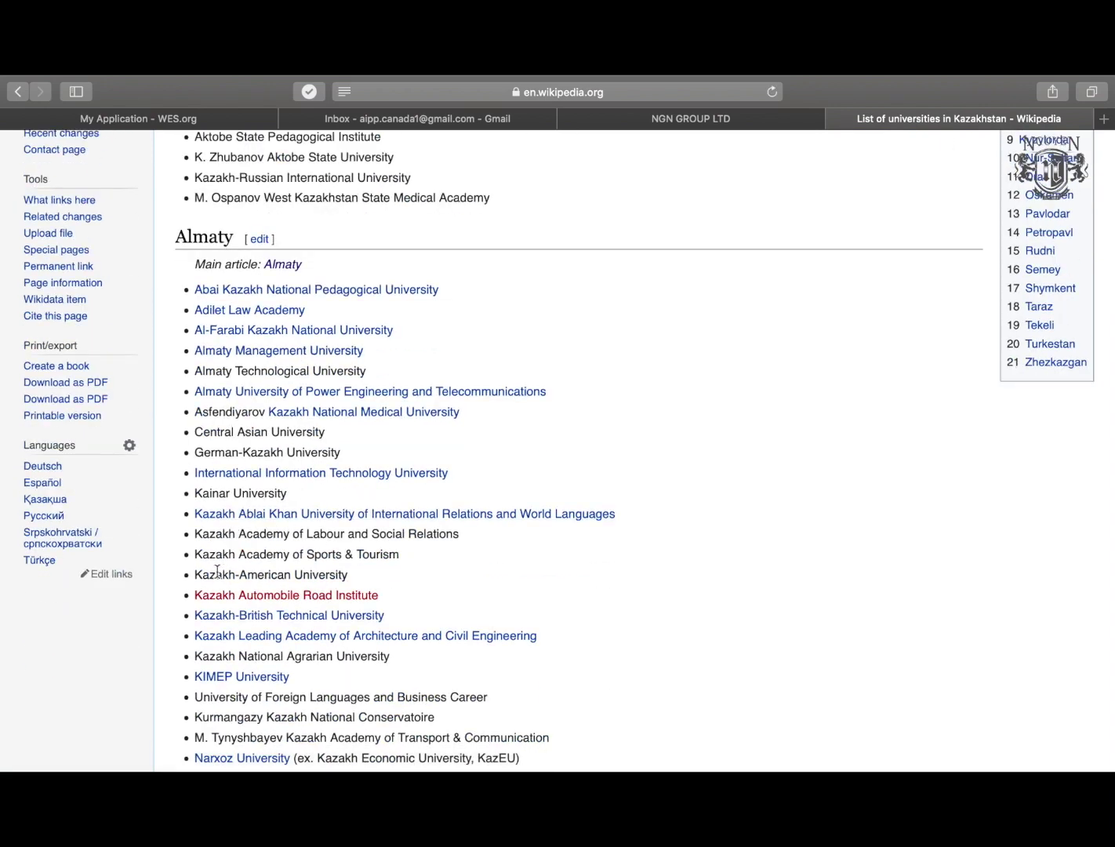
{"action": "left_click_drag", "start_coordinate": [197, 575], "coordinate": [354, 578]}
{"action": "key", "text": "super+c"}
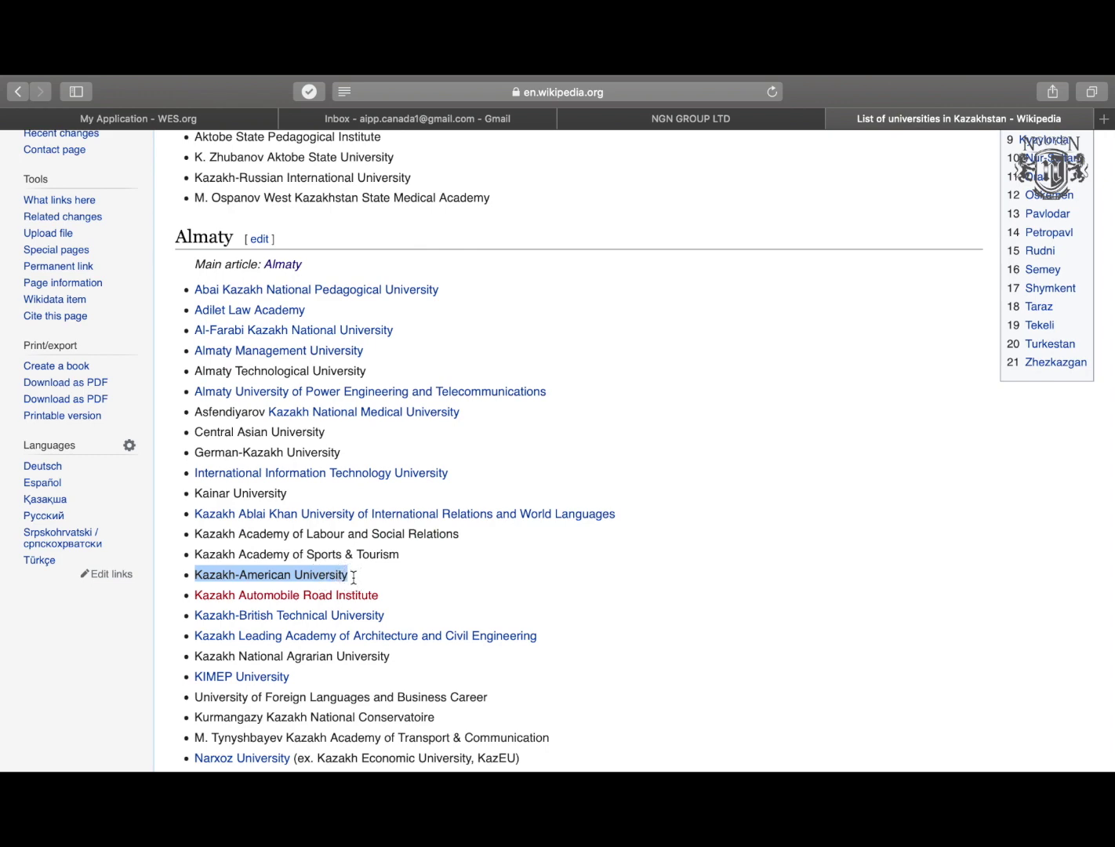
{"action": "left_click", "coordinate": [189, 124]}
Enter Kazakh-American University as the institution and choose Diploma of Specialist.
{"action": "key", "text": "super+v"}
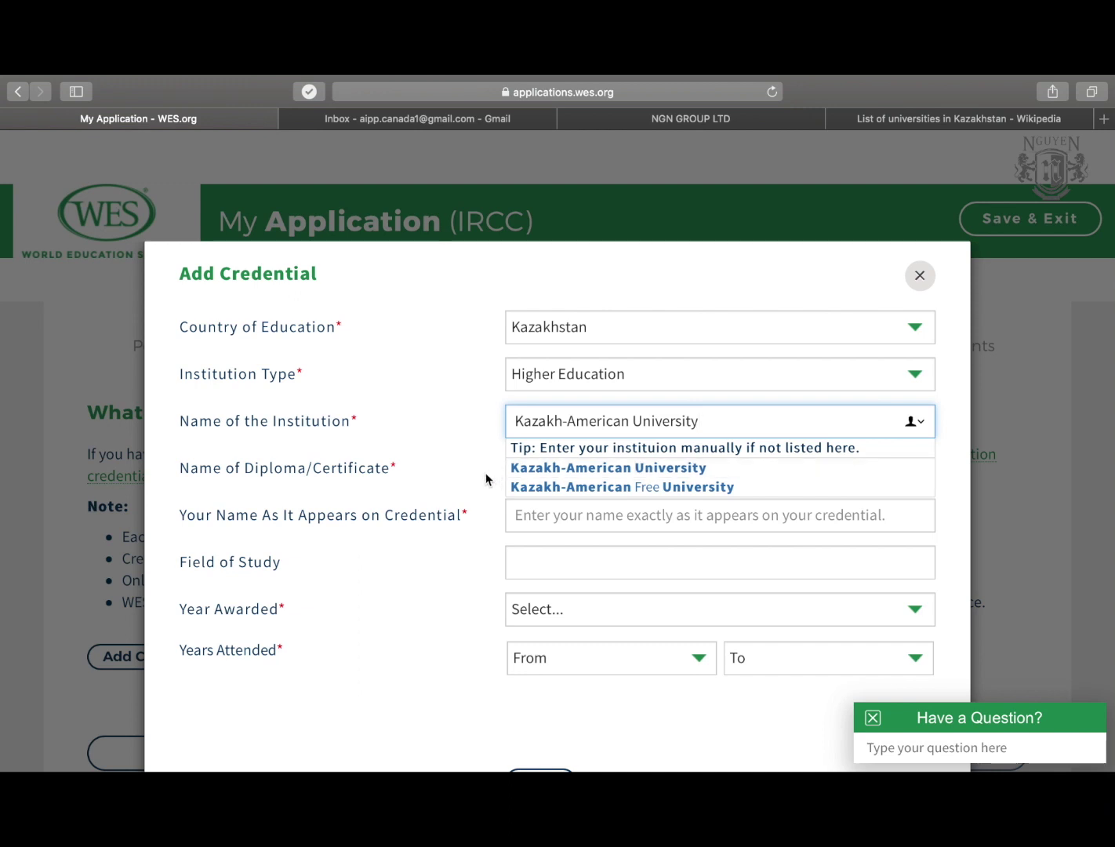
{"action": "left_click", "coordinate": [553, 471]}
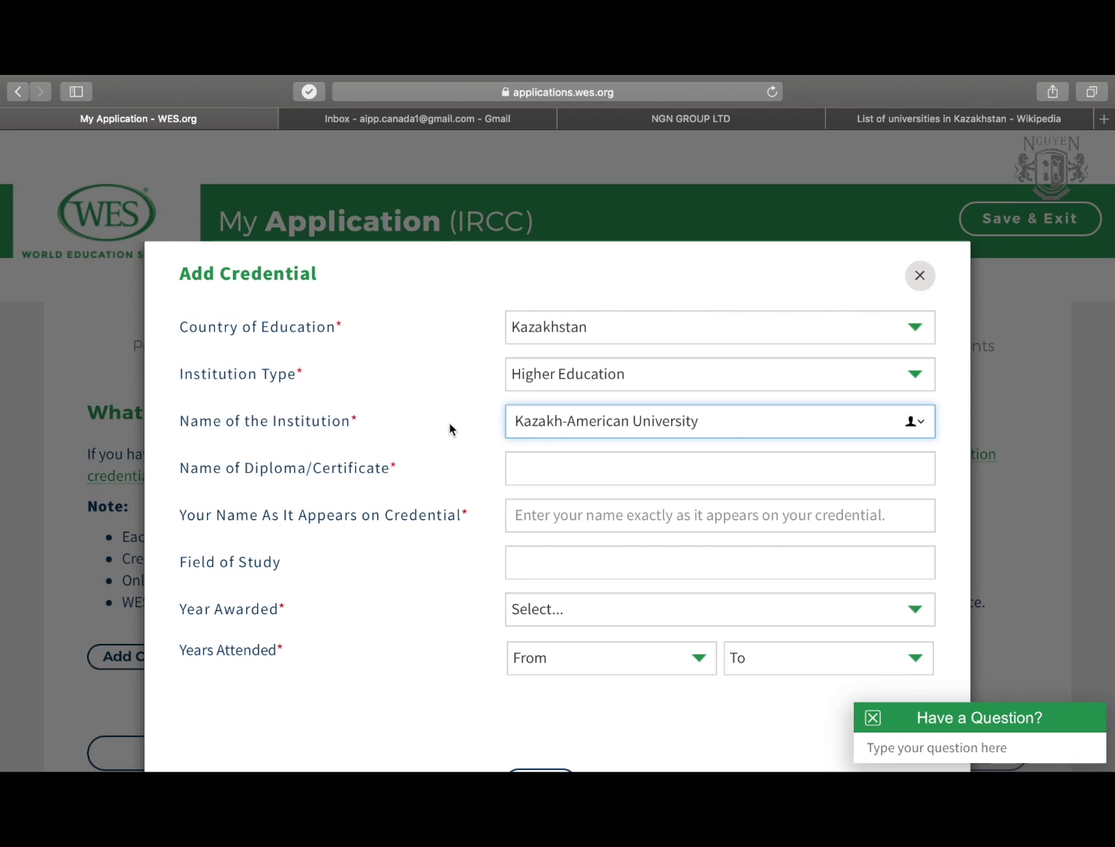
{"action": "scroll", "coordinate": [460, 426], "scroll_direction": "down", "scroll_amount": 3}
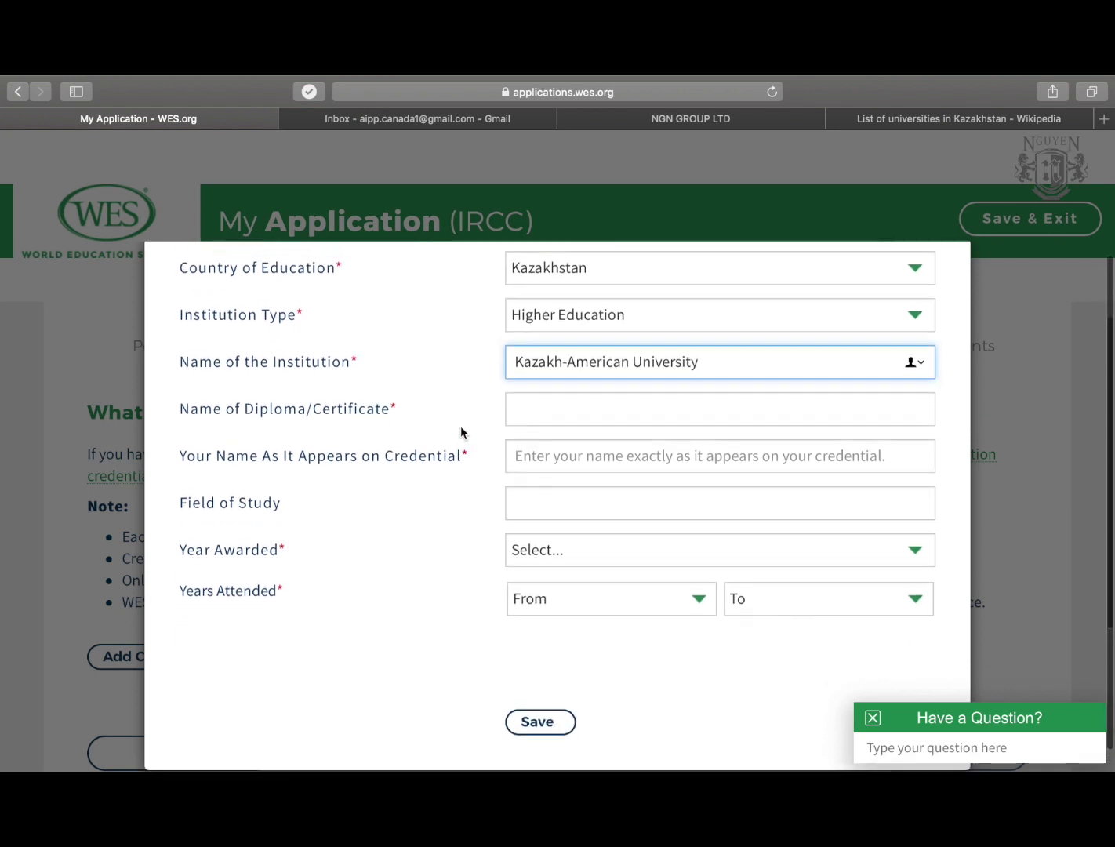
{"action": "scroll", "coordinate": [460, 428], "scroll_direction": "up", "scroll_amount": 2}
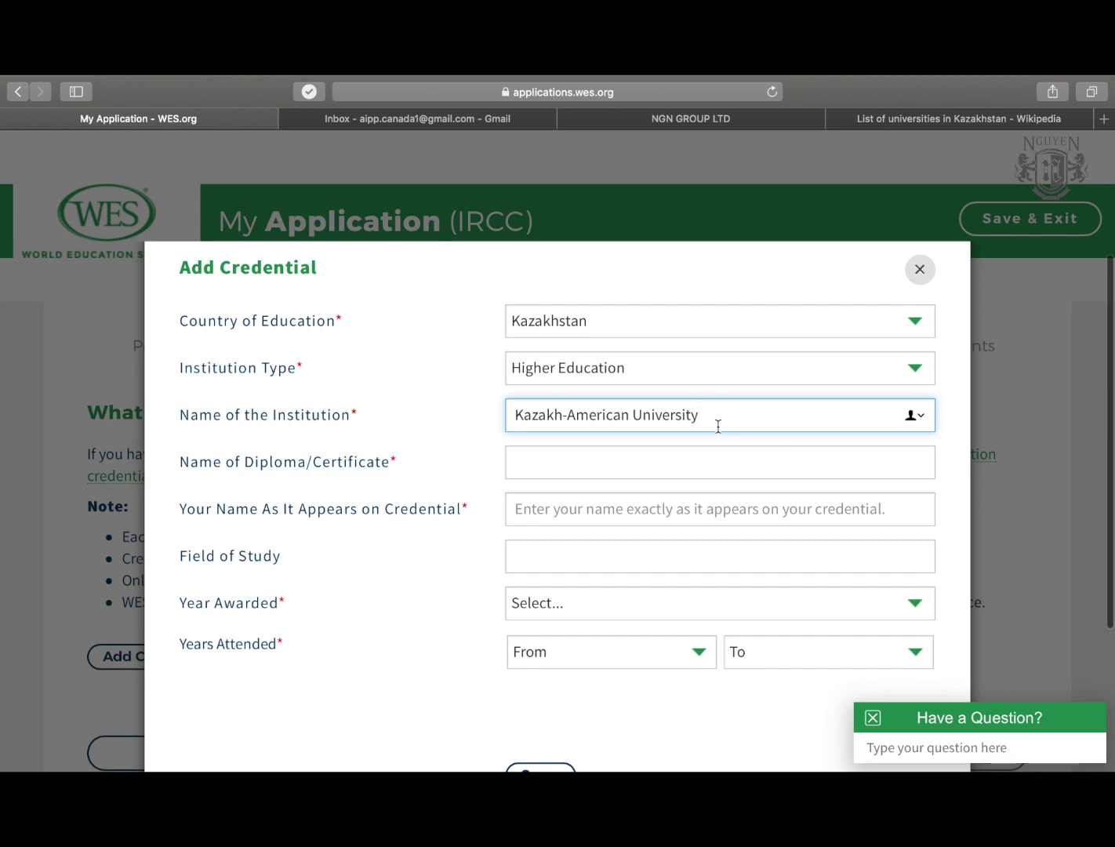
{"action": "left_click", "coordinate": [588, 463]}
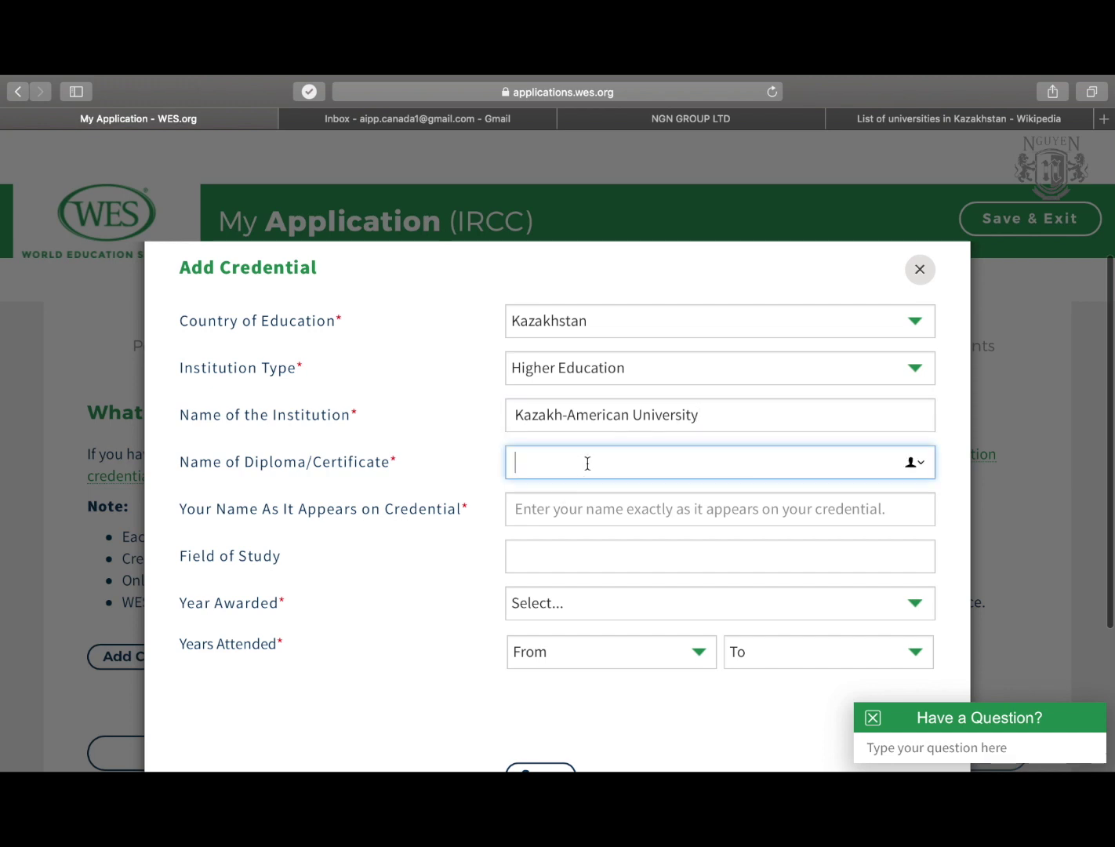
{"action": "type", "text": "dip"}
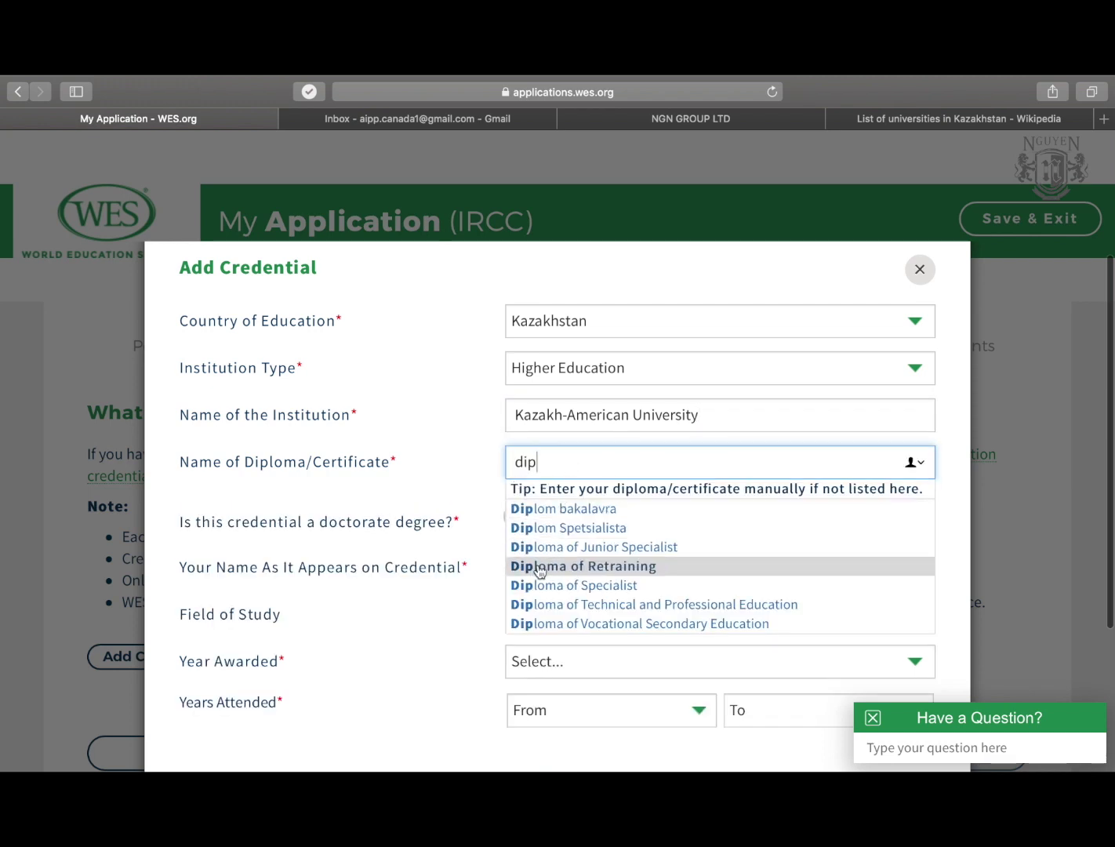
{"action": "left_click", "coordinate": [579, 589]}
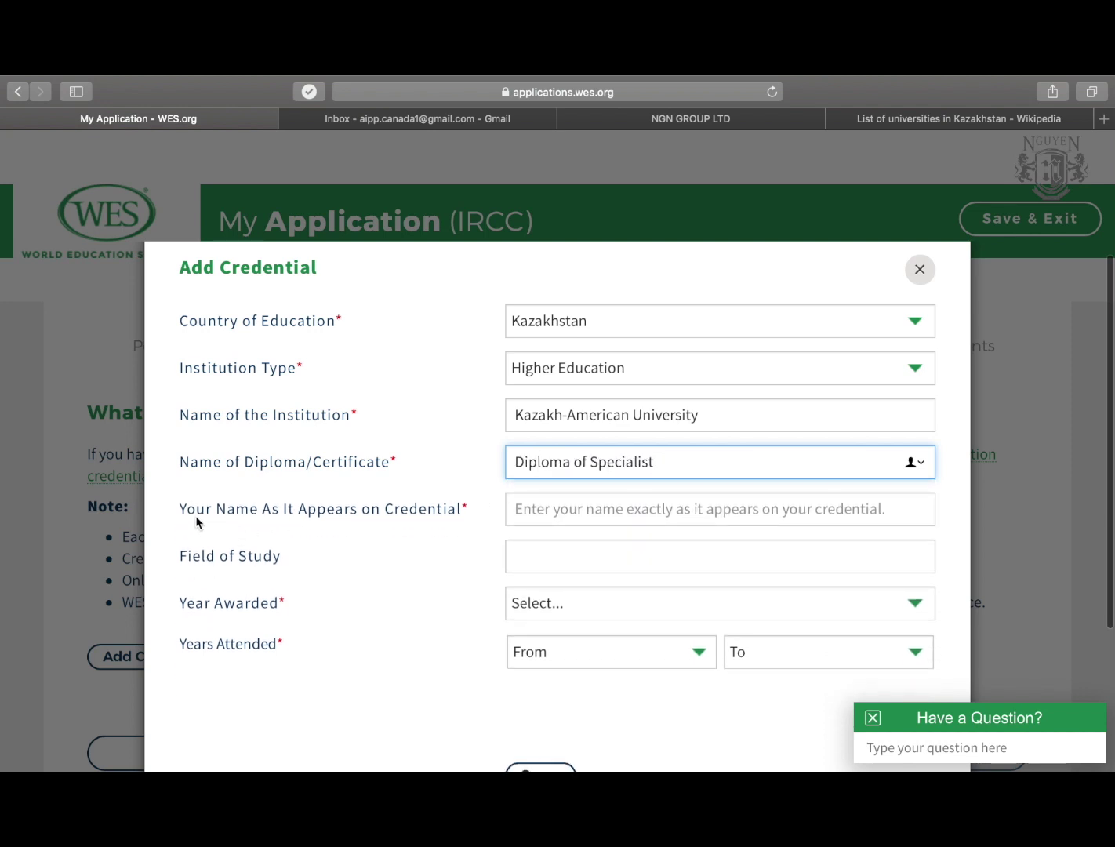
Enter the applicant's name as shown on the credential and Finance as field of study.
{"action": "left_click", "coordinate": [569, 509]}
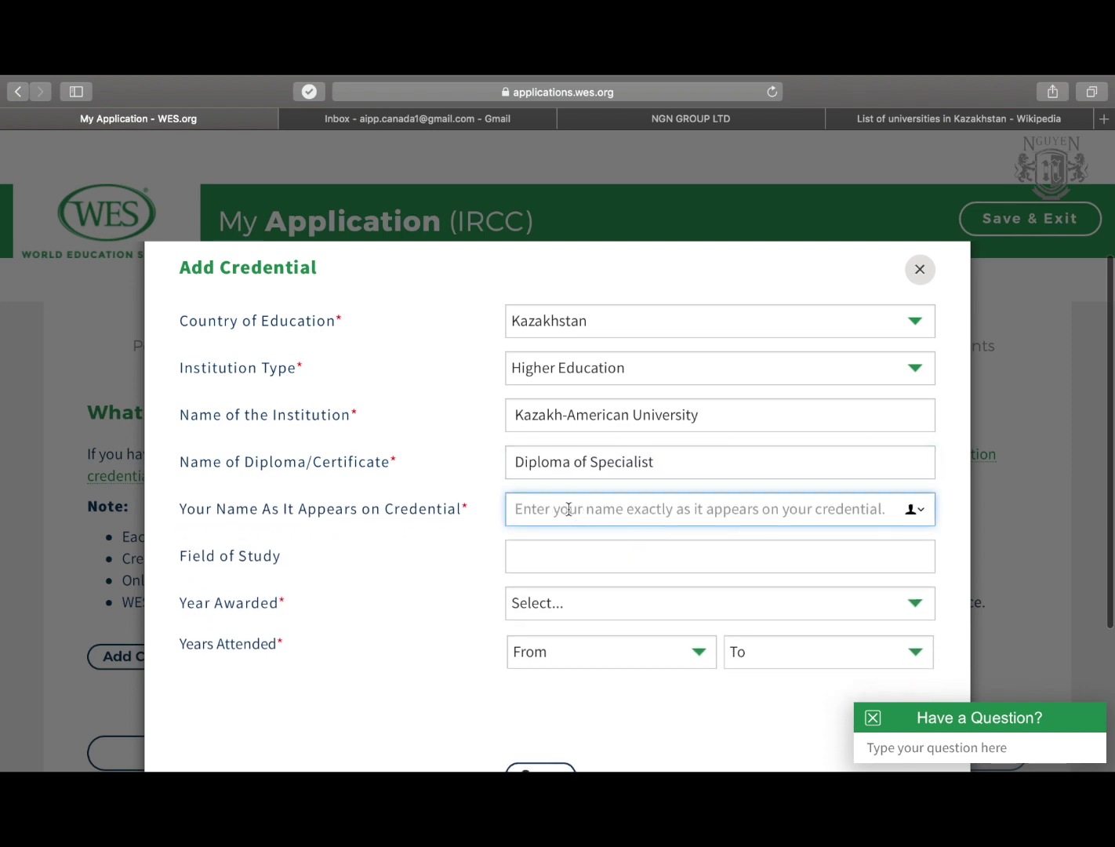
{"action": "type", "text": "James"}
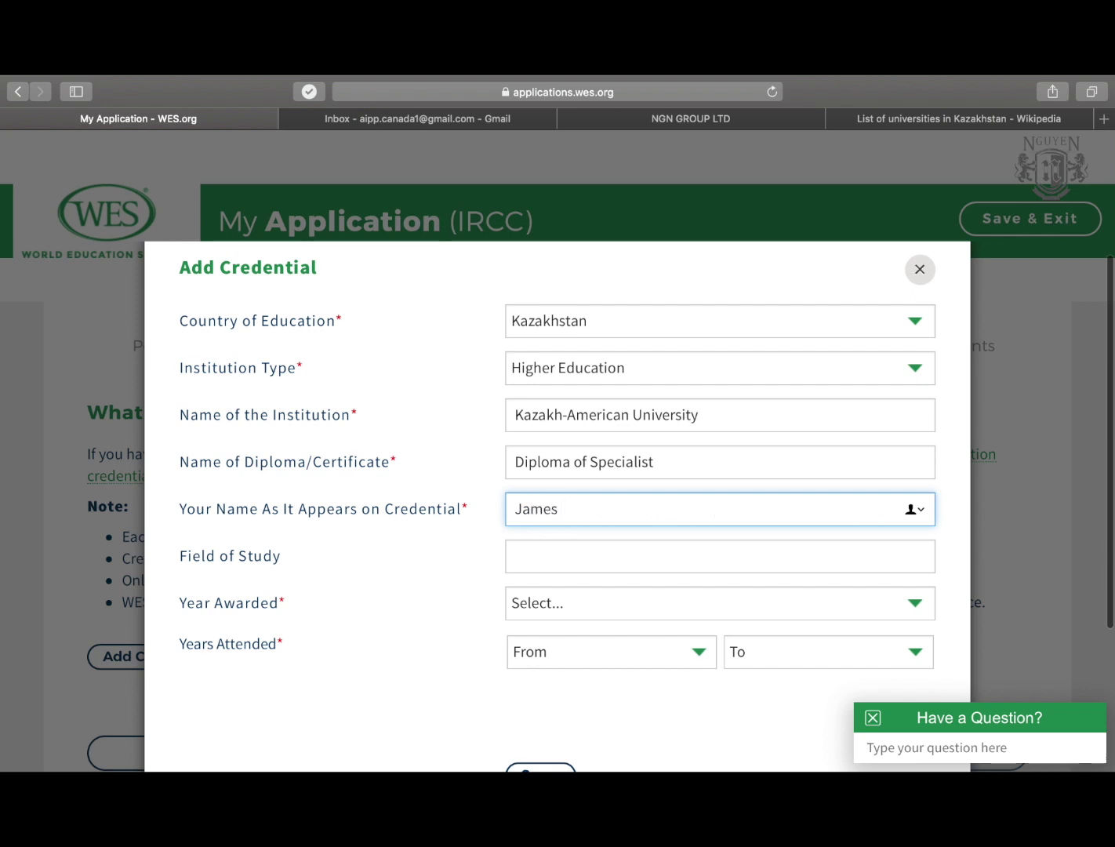
{"action": "type", "text": " Bond"}
{"action": "scroll", "coordinate": [436, 542], "scroll_direction": "down", "scroll_amount": 2}
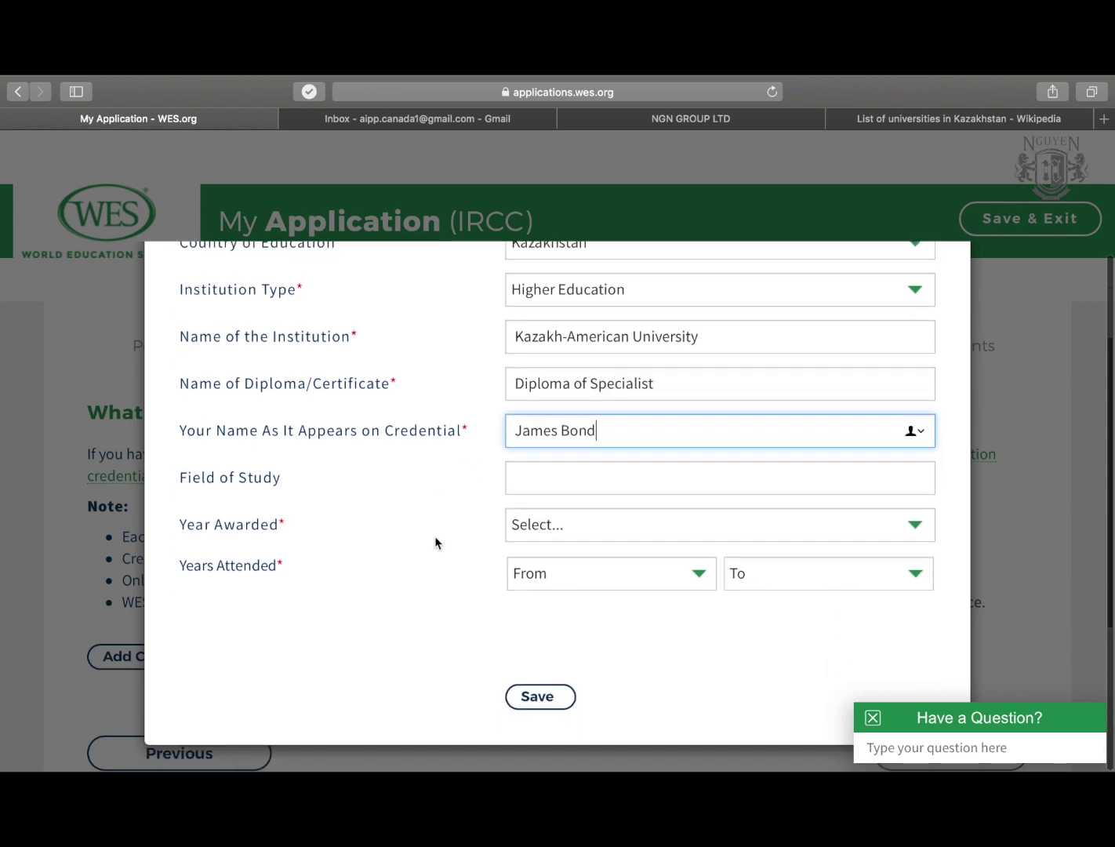
{"action": "left_click", "coordinate": [610, 477]}
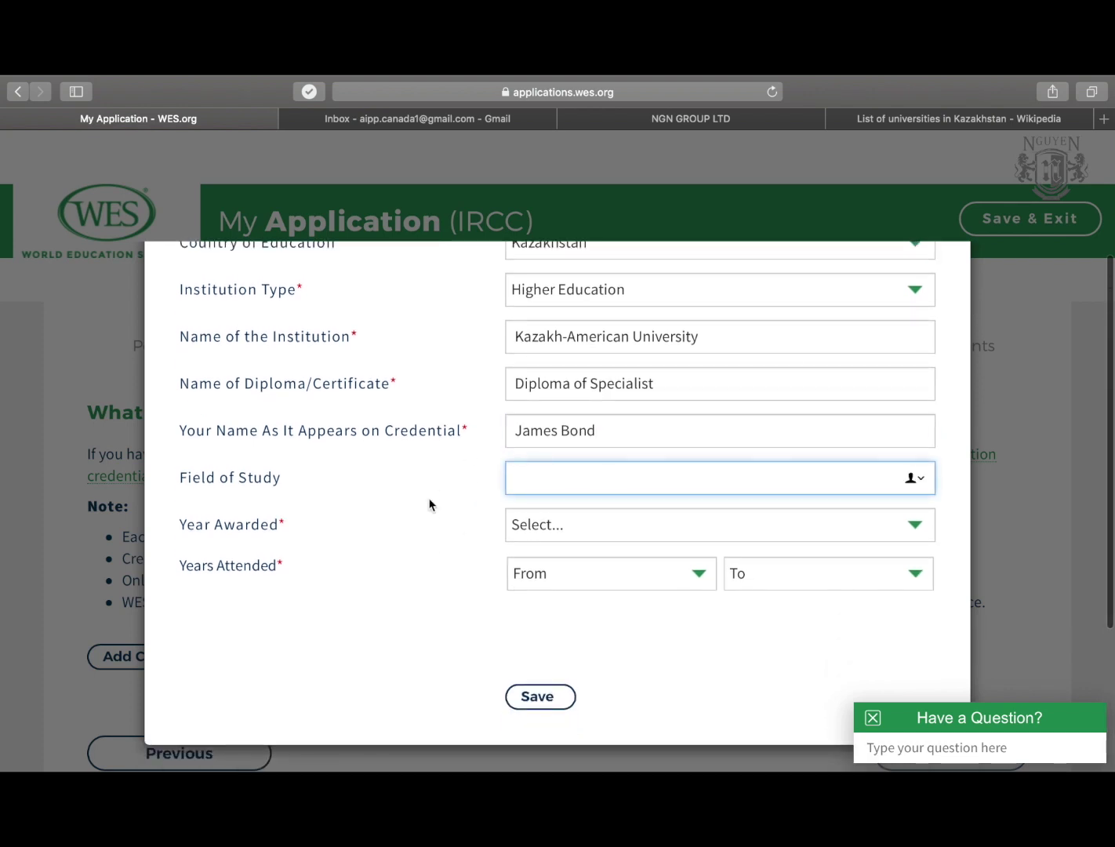
{"action": "type", "text": "Finance"}
Set year awarded 2008, years attended 2004 to 2008, and save the credential.
{"action": "left_click", "coordinate": [555, 537]}
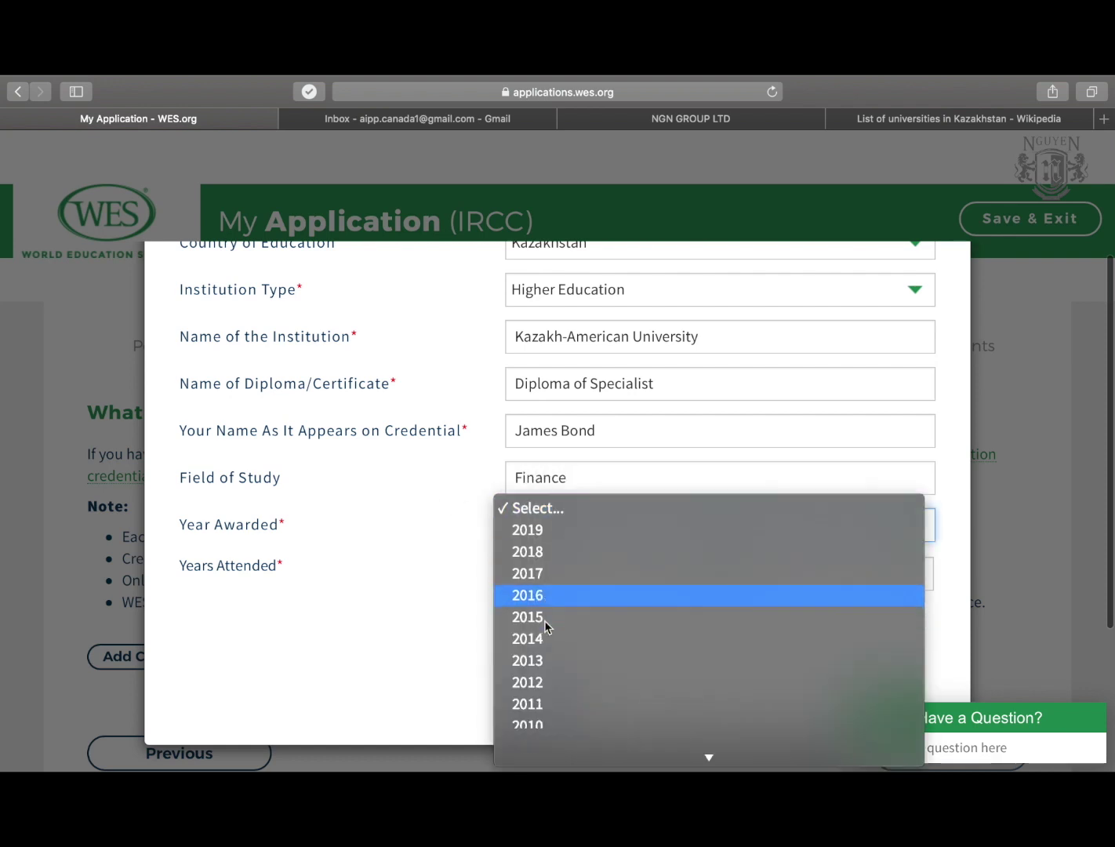
{"action": "scroll", "coordinate": [544, 621], "scroll_direction": "down", "scroll_amount": 5}
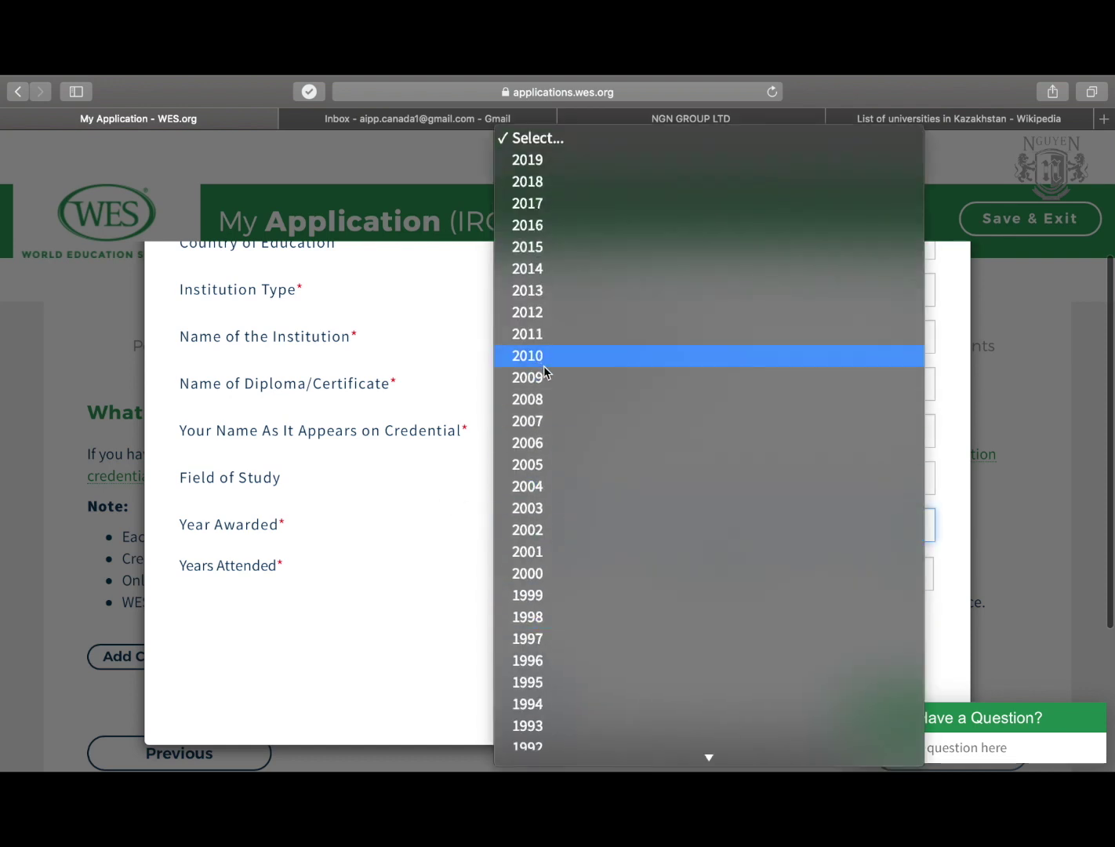
{"action": "left_click", "coordinate": [560, 404]}
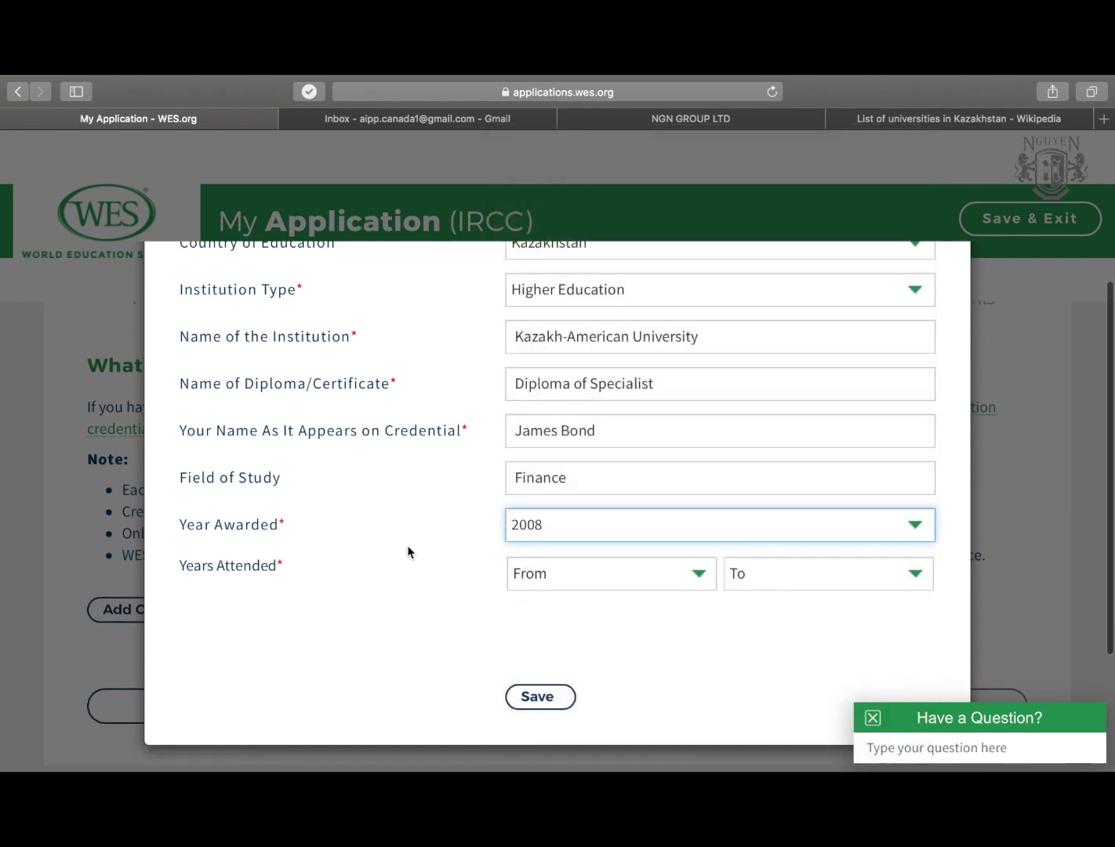
{"action": "left_click", "coordinate": [612, 580]}
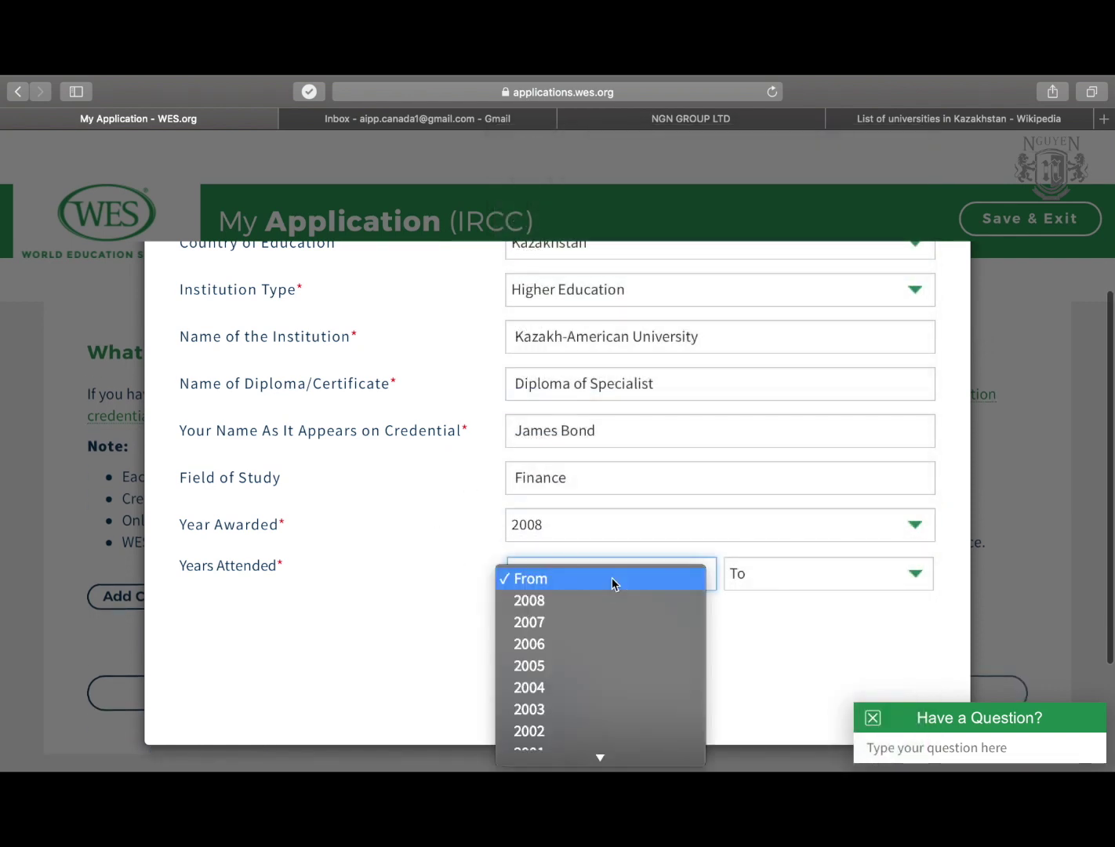
{"action": "left_click", "coordinate": [561, 688]}
{"action": "left_click", "coordinate": [779, 582]}
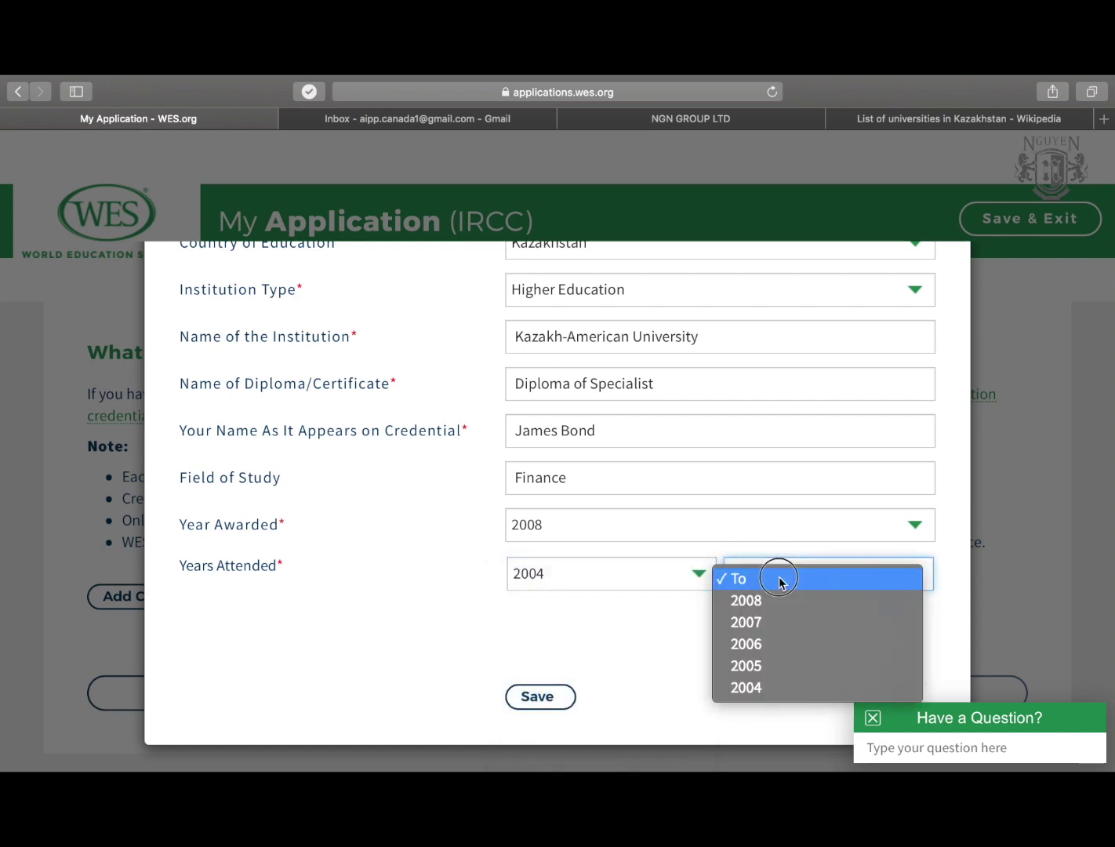
{"action": "left_click", "coordinate": [778, 577]}
{"action": "left_click", "coordinate": [773, 579]}
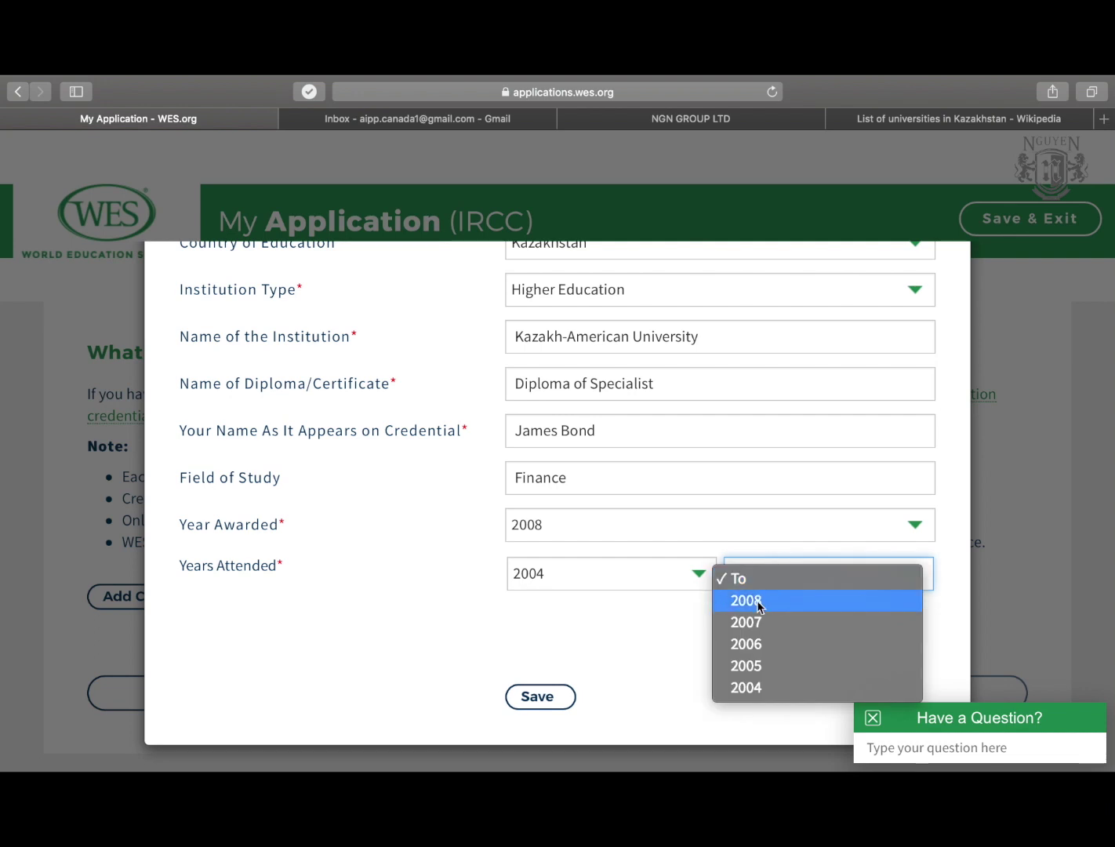
{"action": "left_click", "coordinate": [758, 601]}
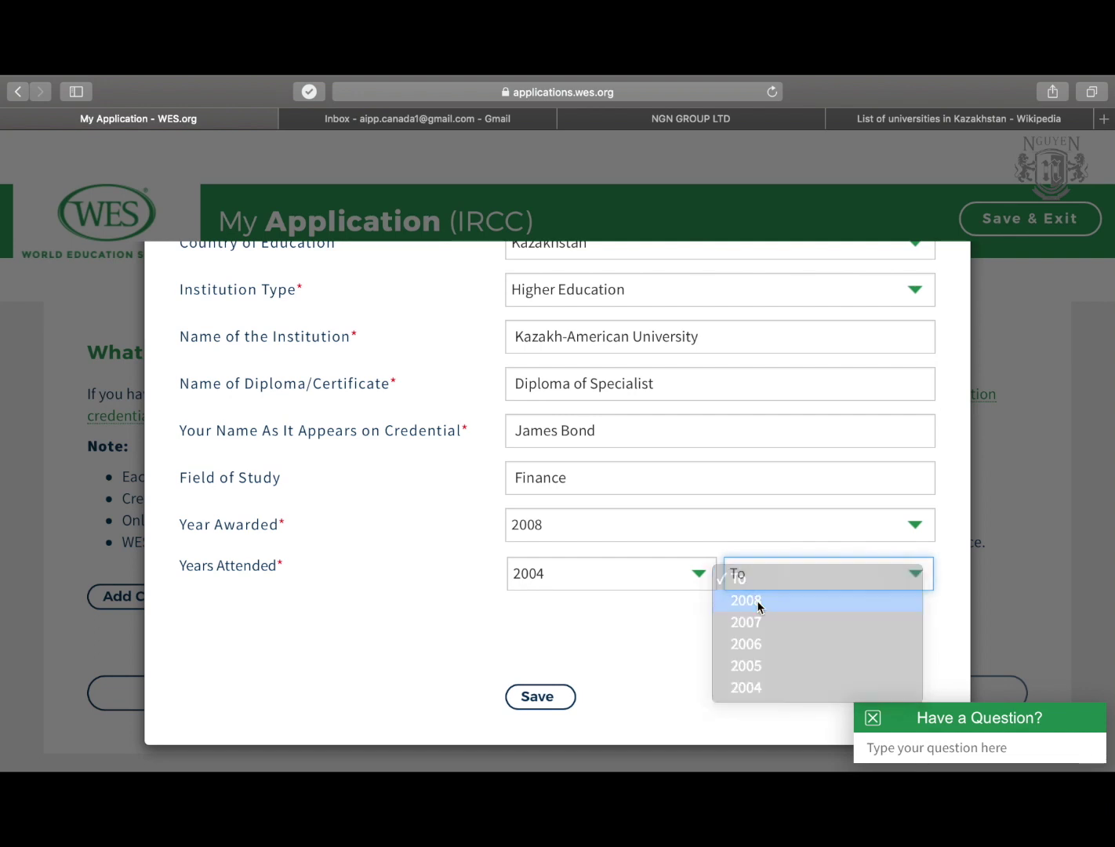
{"action": "left_click", "coordinate": [562, 694]}
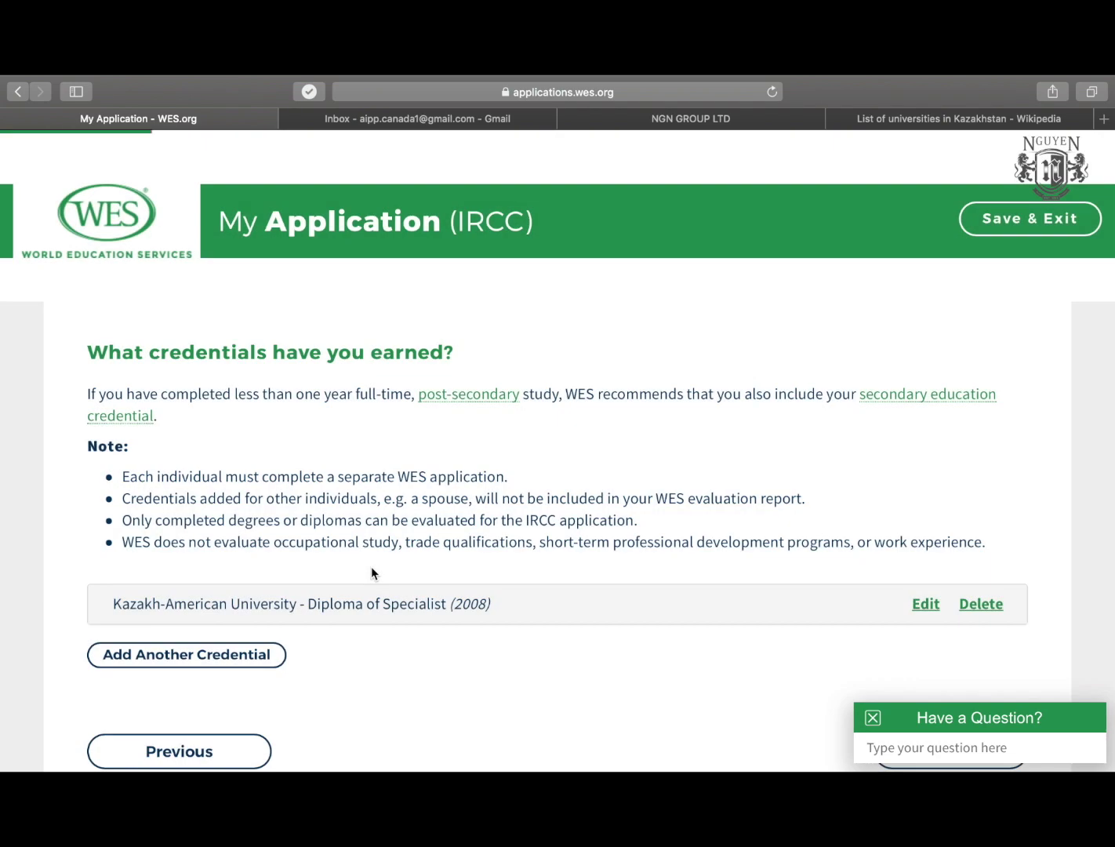
Check the saved Diploma of Specialist (2008) entry and continue to Report Recipients.
{"action": "scroll", "coordinate": [371, 567], "scroll_direction": "down", "scroll_amount": 2}
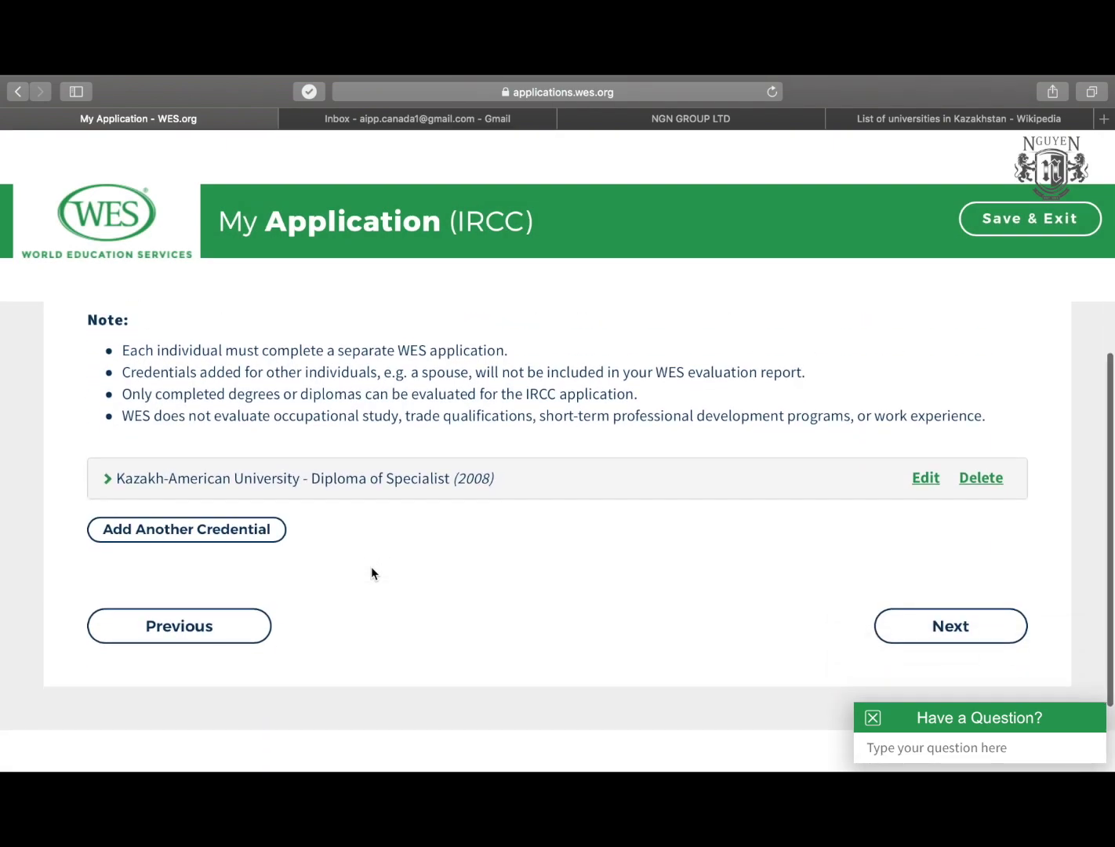
{"action": "scroll", "coordinate": [371, 573], "scroll_direction": "up", "scroll_amount": 3}
{"action": "scroll", "coordinate": [372, 572], "scroll_direction": "down", "scroll_amount": 2}
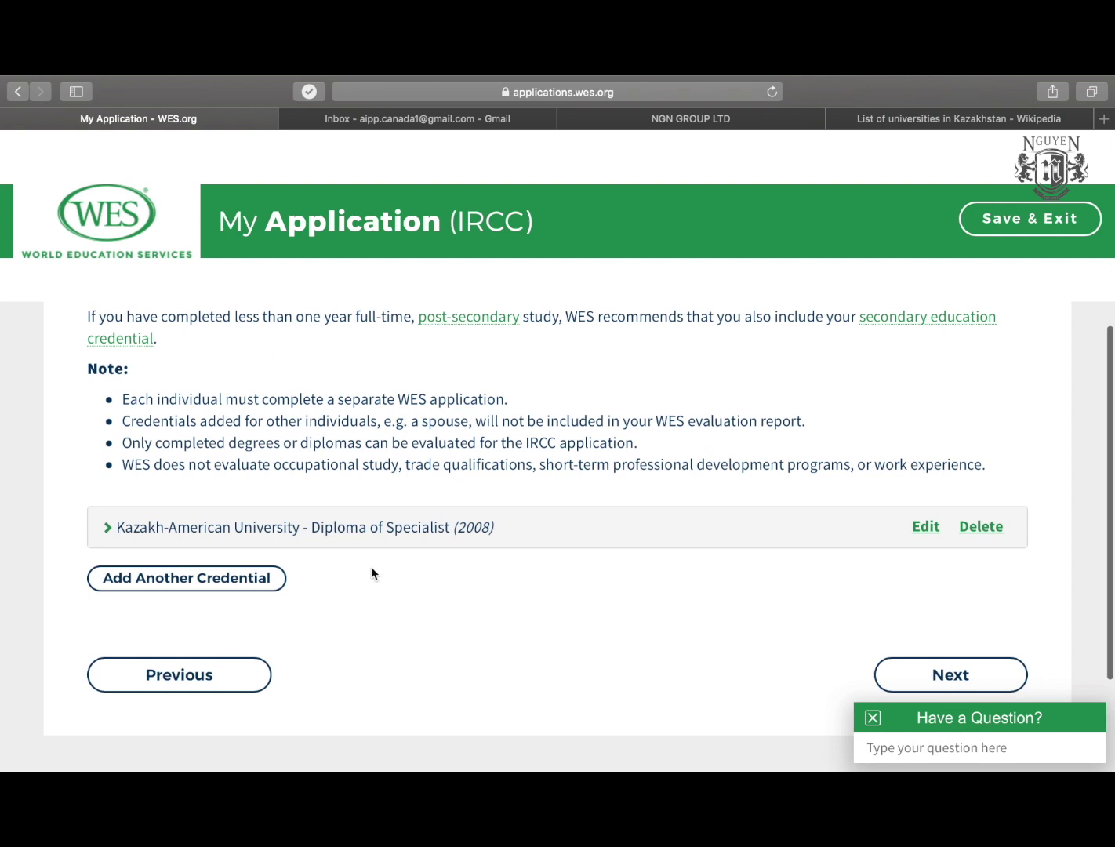
{"action": "scroll", "coordinate": [403, 524], "scroll_direction": "up", "scroll_amount": 2}
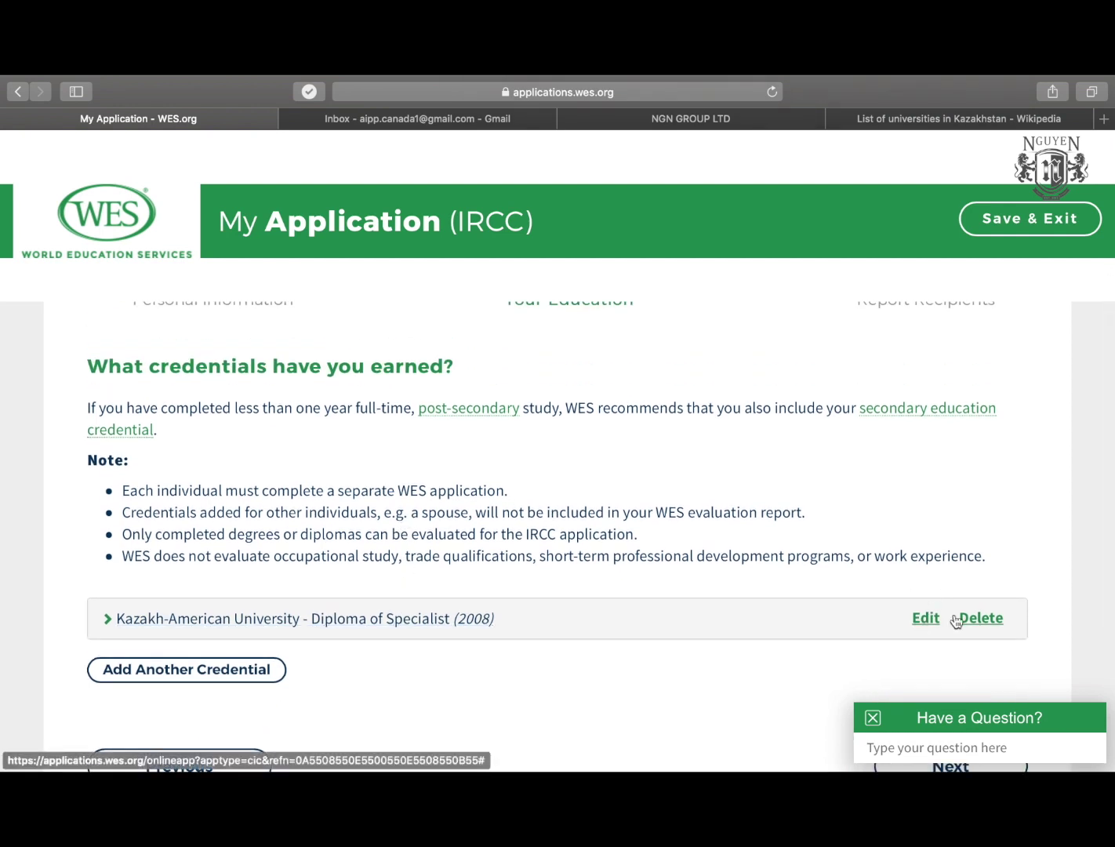
{"action": "scroll", "coordinate": [644, 498], "scroll_direction": "down", "scroll_amount": 3}
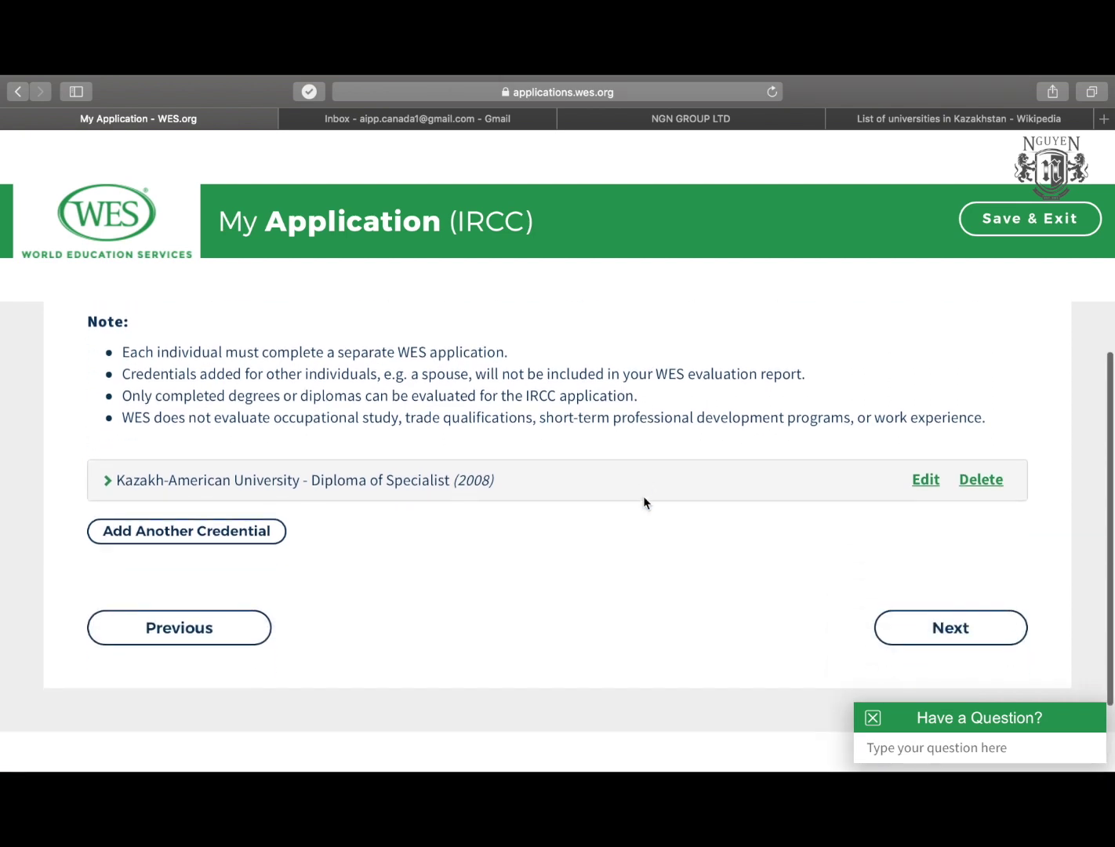
{"action": "scroll", "coordinate": [643, 496], "scroll_direction": "up", "scroll_amount": 4}
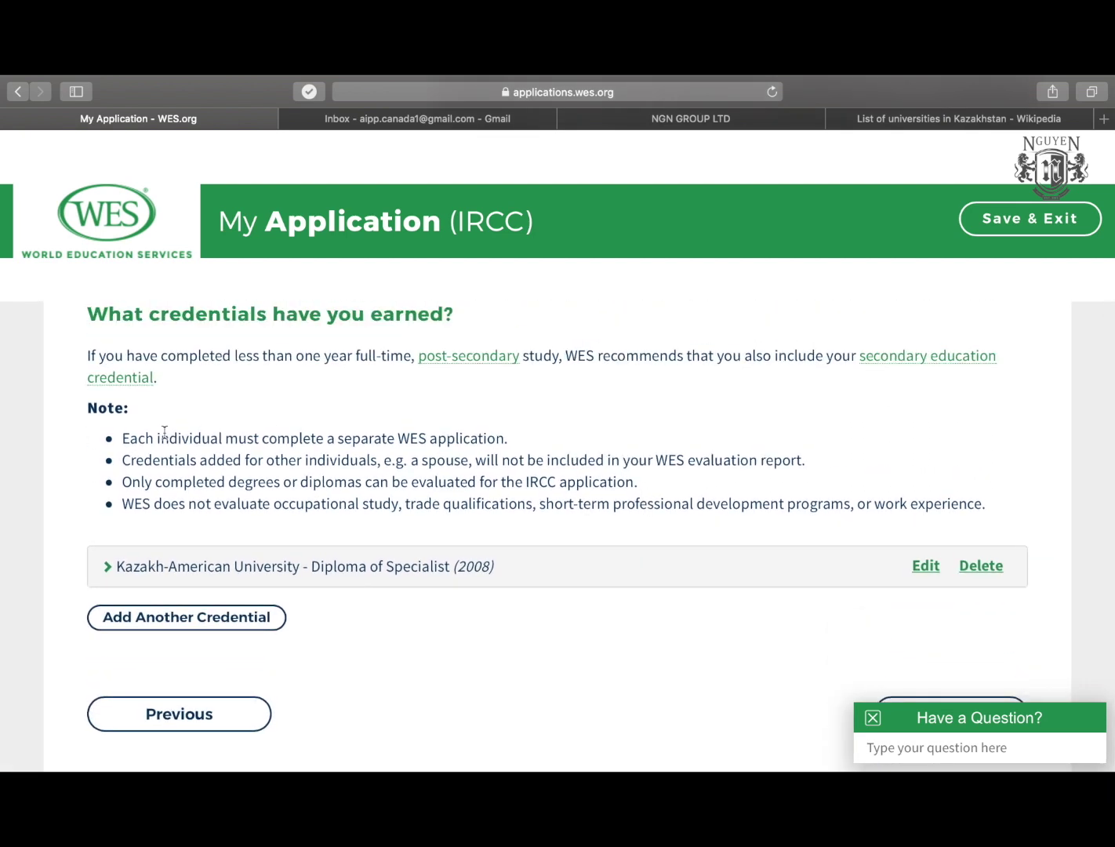
{"action": "scroll", "coordinate": [164, 433], "scroll_direction": "up", "scroll_amount": 1}
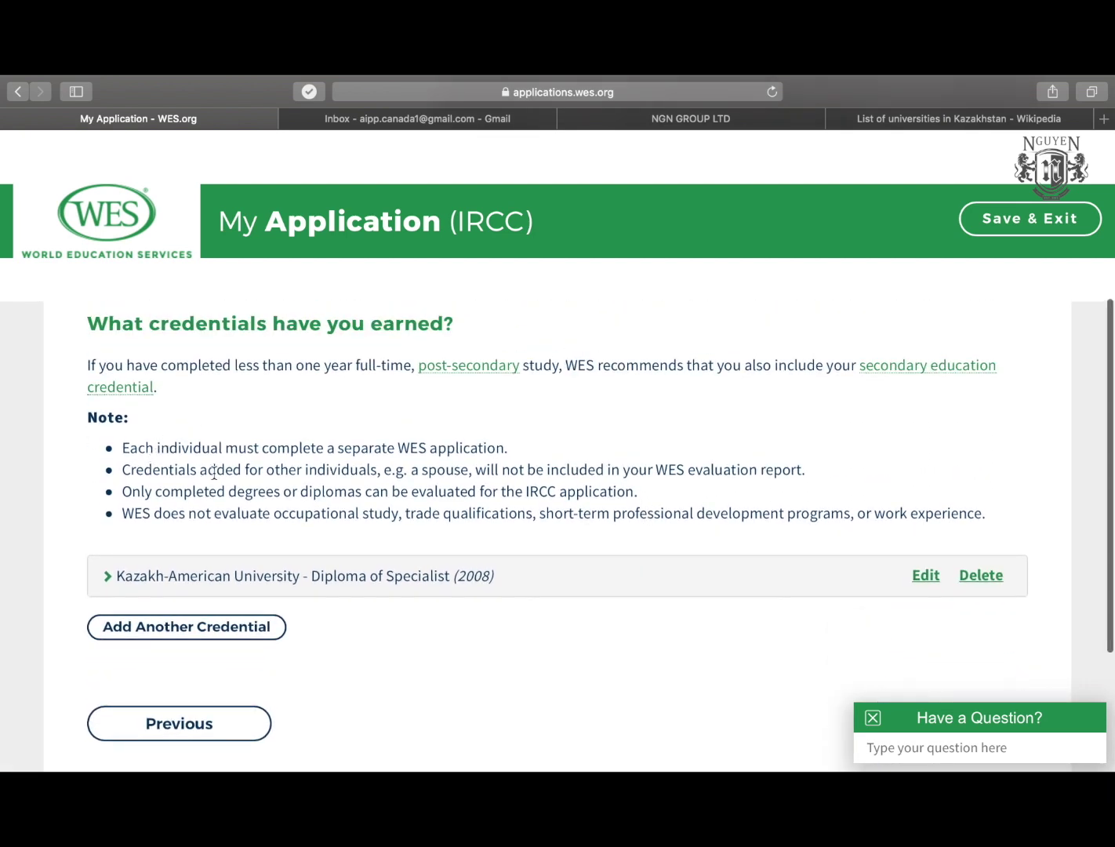
{"action": "scroll", "coordinate": [214, 472], "scroll_direction": "up", "scroll_amount": 2}
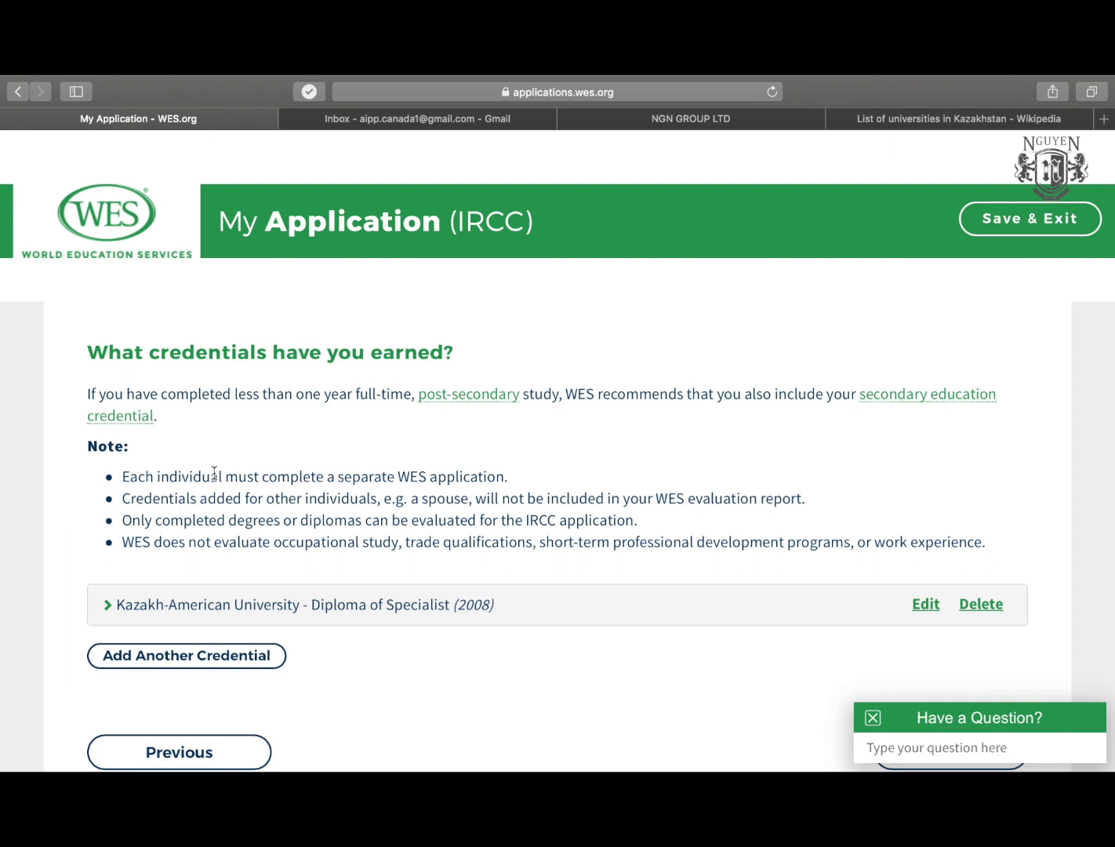
{"action": "scroll", "coordinate": [497, 497], "scroll_direction": "down", "scroll_amount": 5}
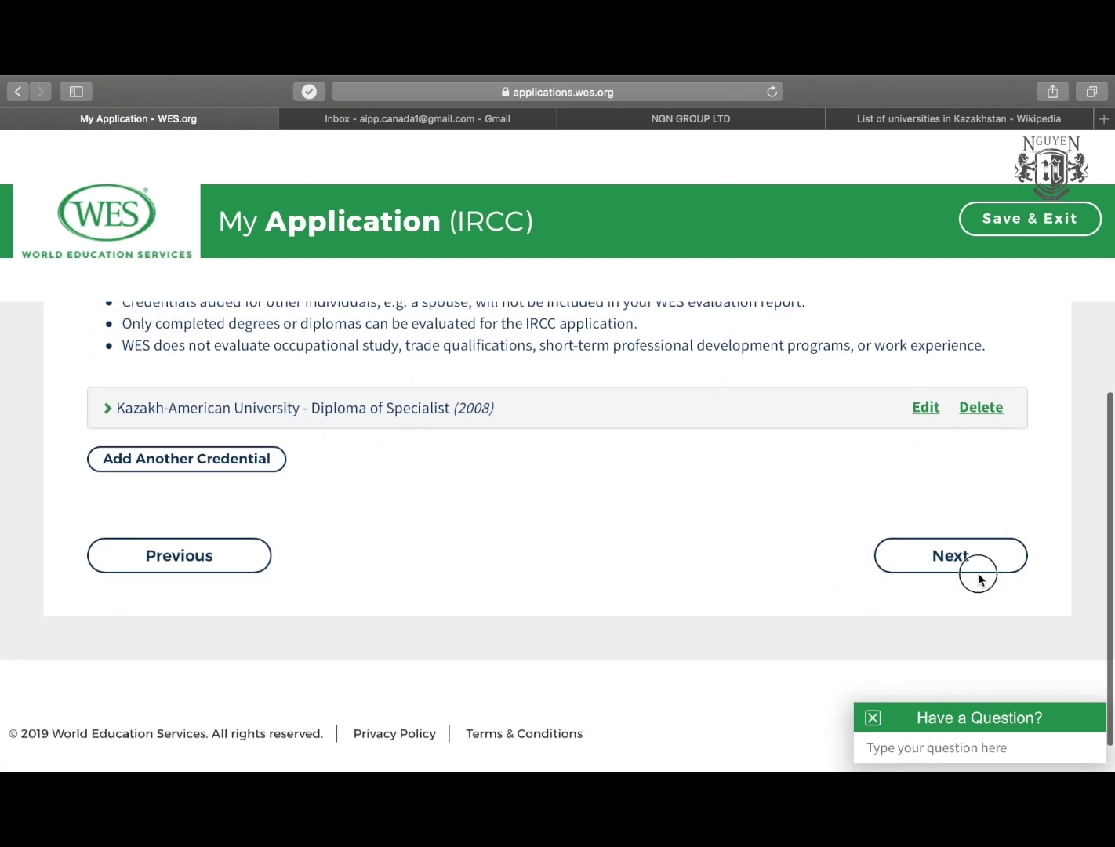
{"action": "left_click", "coordinate": [971, 558]}
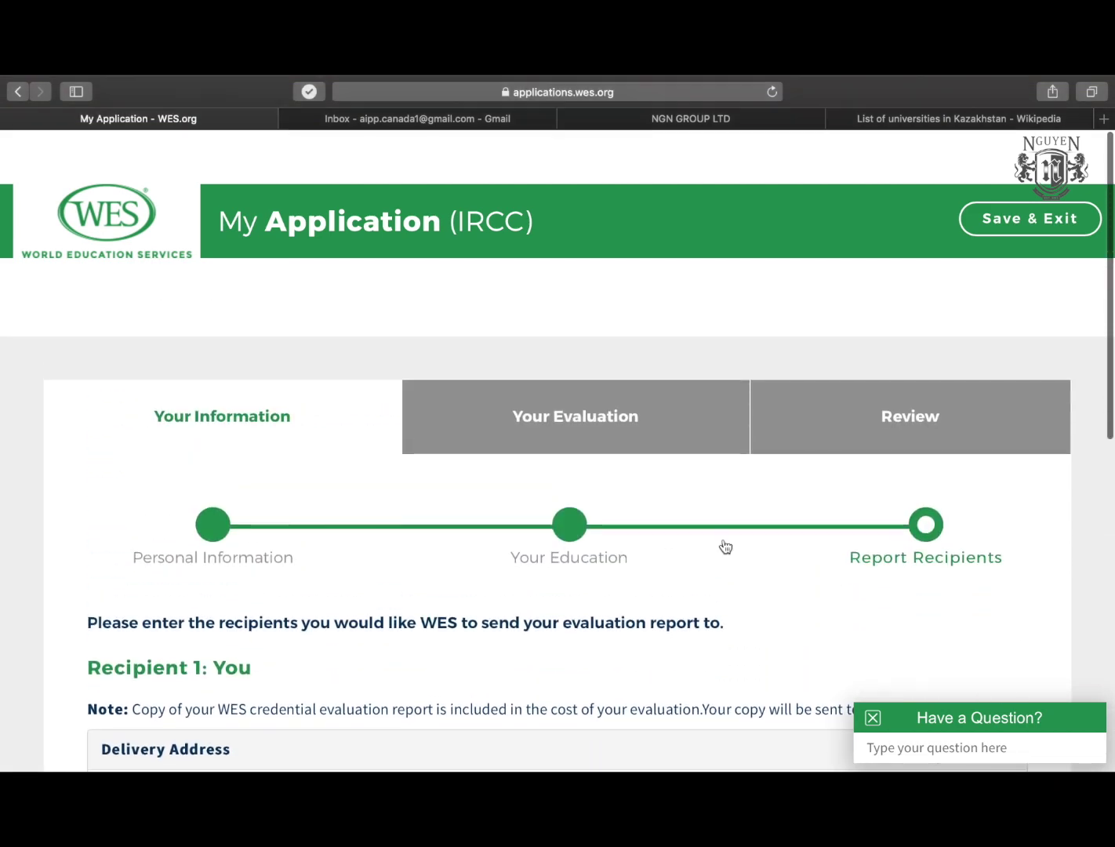
Review the report-recipient instructions and your own delivery address as Recipient 1.
{"action": "scroll", "coordinate": [725, 546], "scroll_direction": "down", "scroll_amount": 2}
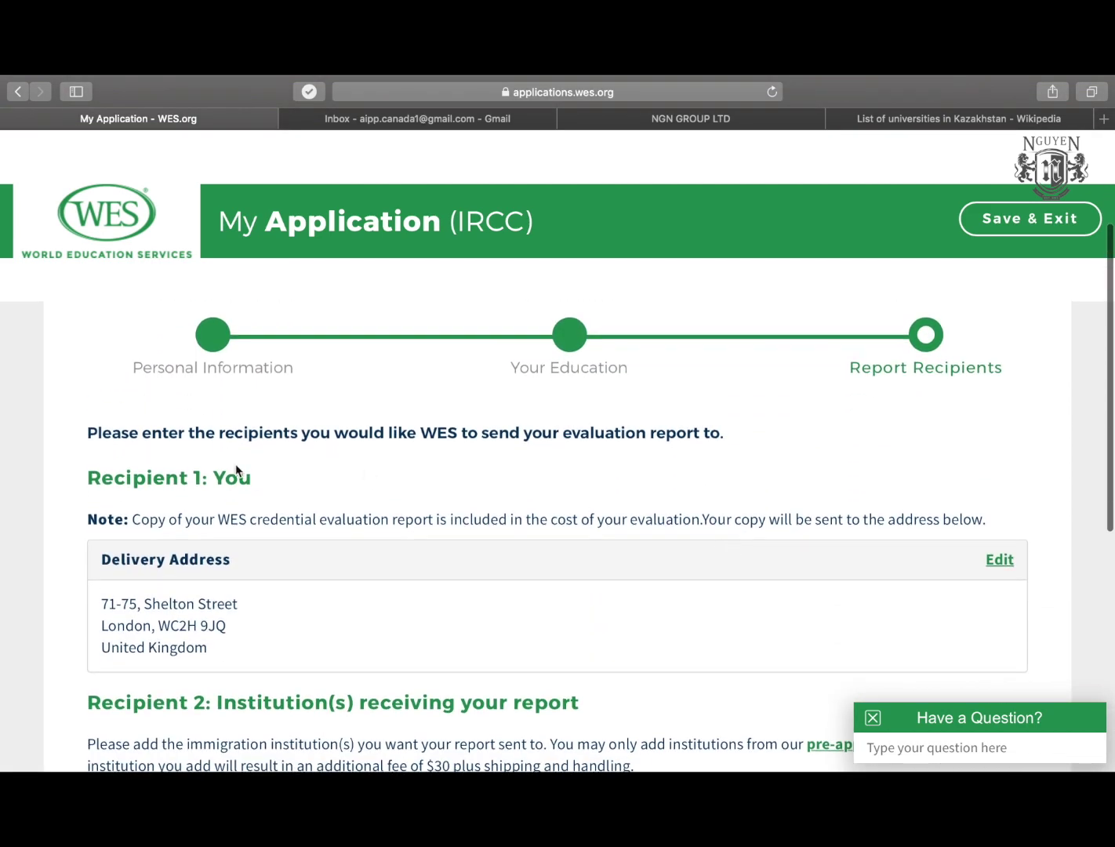
{"action": "left_click_drag", "start_coordinate": [103, 434], "coordinate": [521, 422]}
{"action": "left_click", "coordinate": [349, 432]}
{"action": "scroll", "coordinate": [350, 443], "scroll_direction": "down", "scroll_amount": 2}
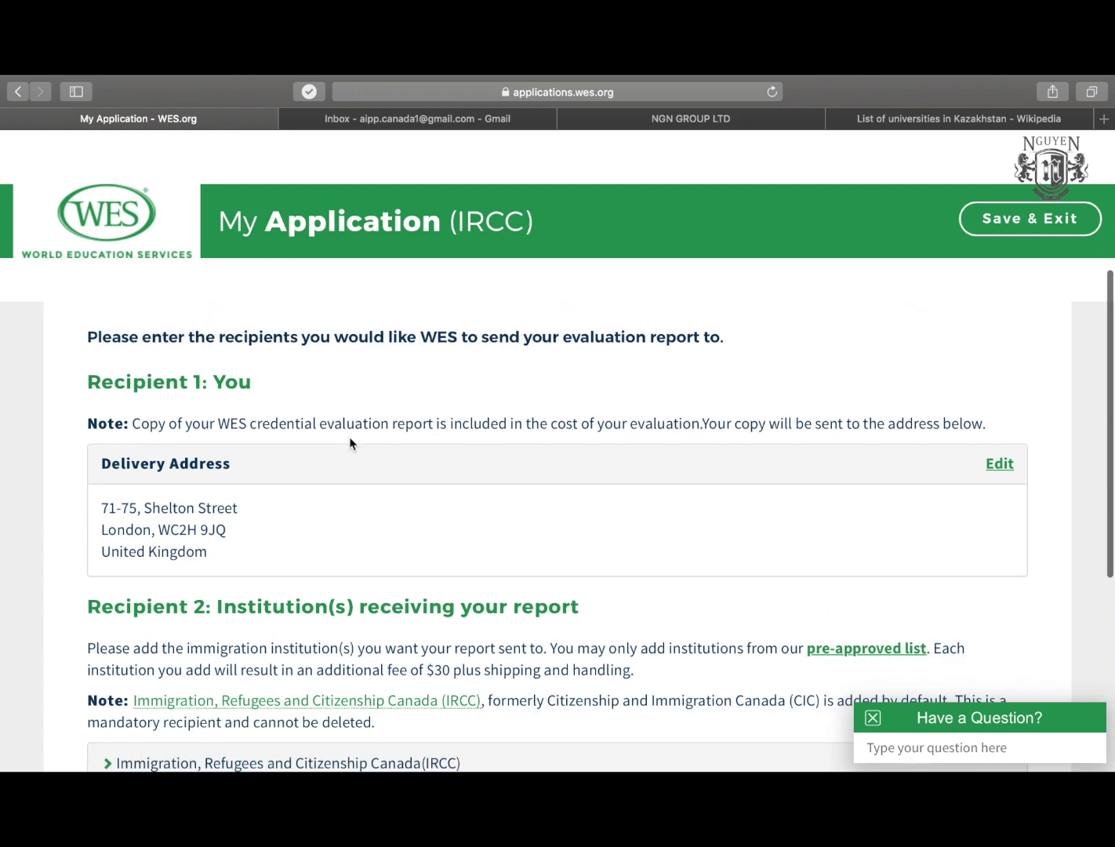
{"action": "left_click_drag", "start_coordinate": [100, 505], "coordinate": [229, 557]}
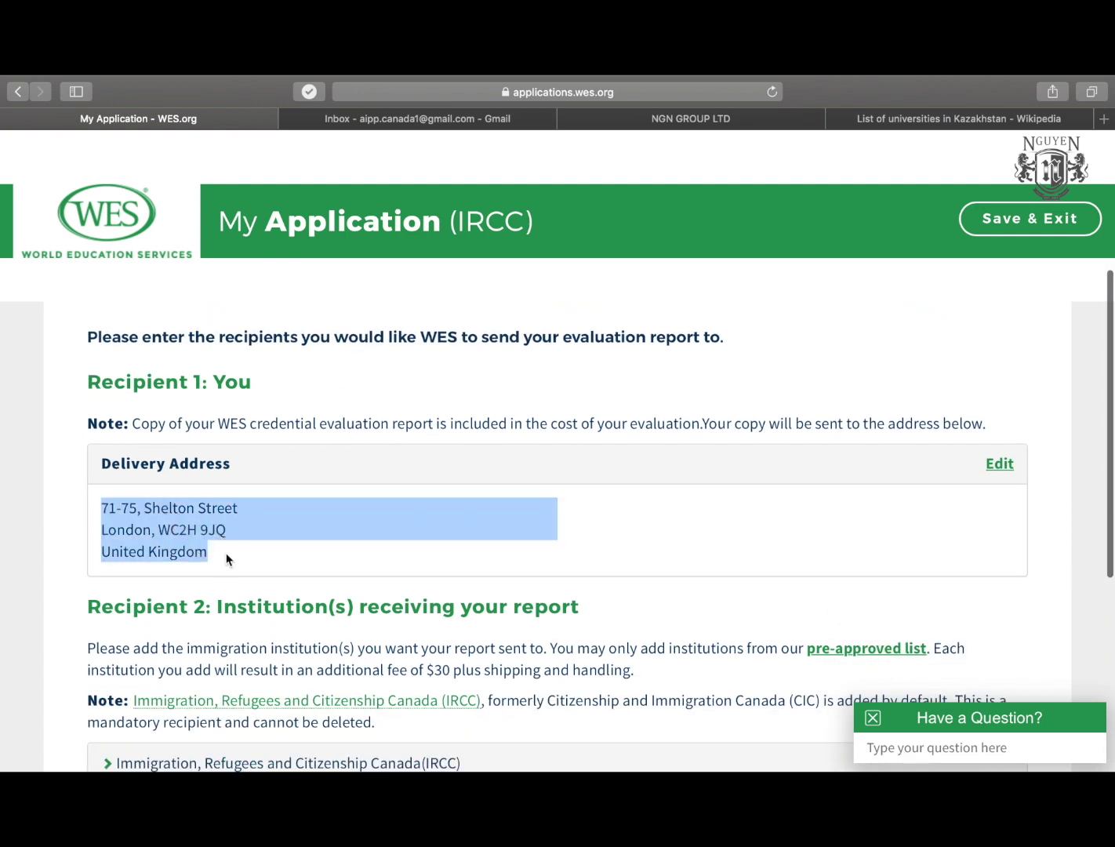
{"action": "left_click", "coordinate": [226, 553]}
{"action": "scroll", "coordinate": [226, 554], "scroll_direction": "down", "scroll_amount": 3}
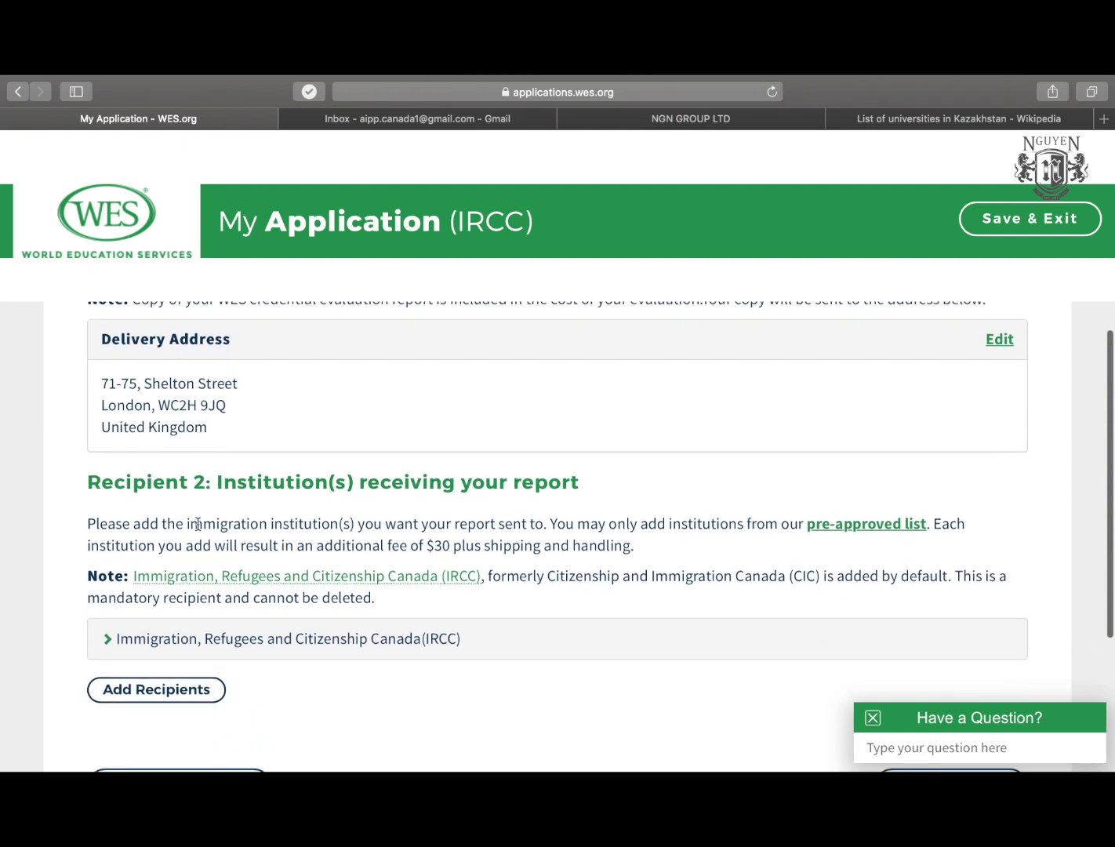
{"action": "left_click_drag", "start_coordinate": [217, 482], "coordinate": [563, 482]}
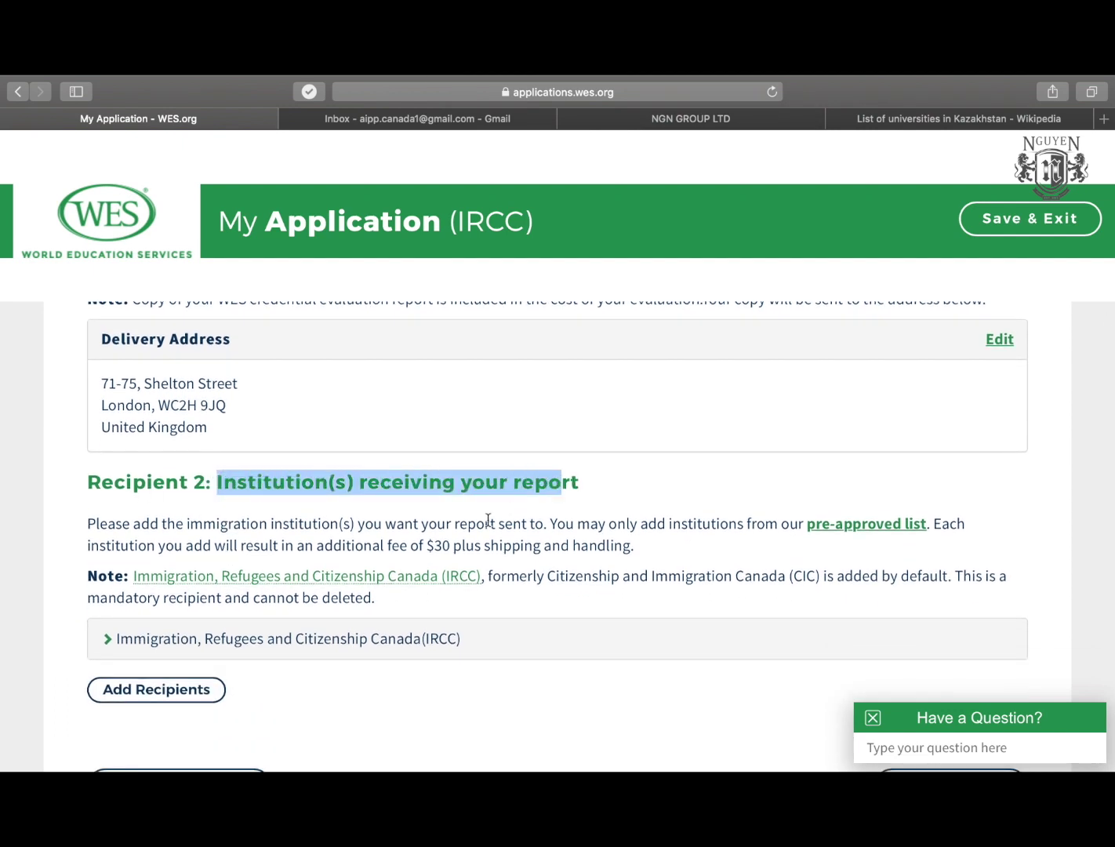
{"action": "scroll", "coordinate": [489, 520], "scroll_direction": "down", "scroll_amount": 2}
{"action": "left_click", "coordinate": [218, 462]}
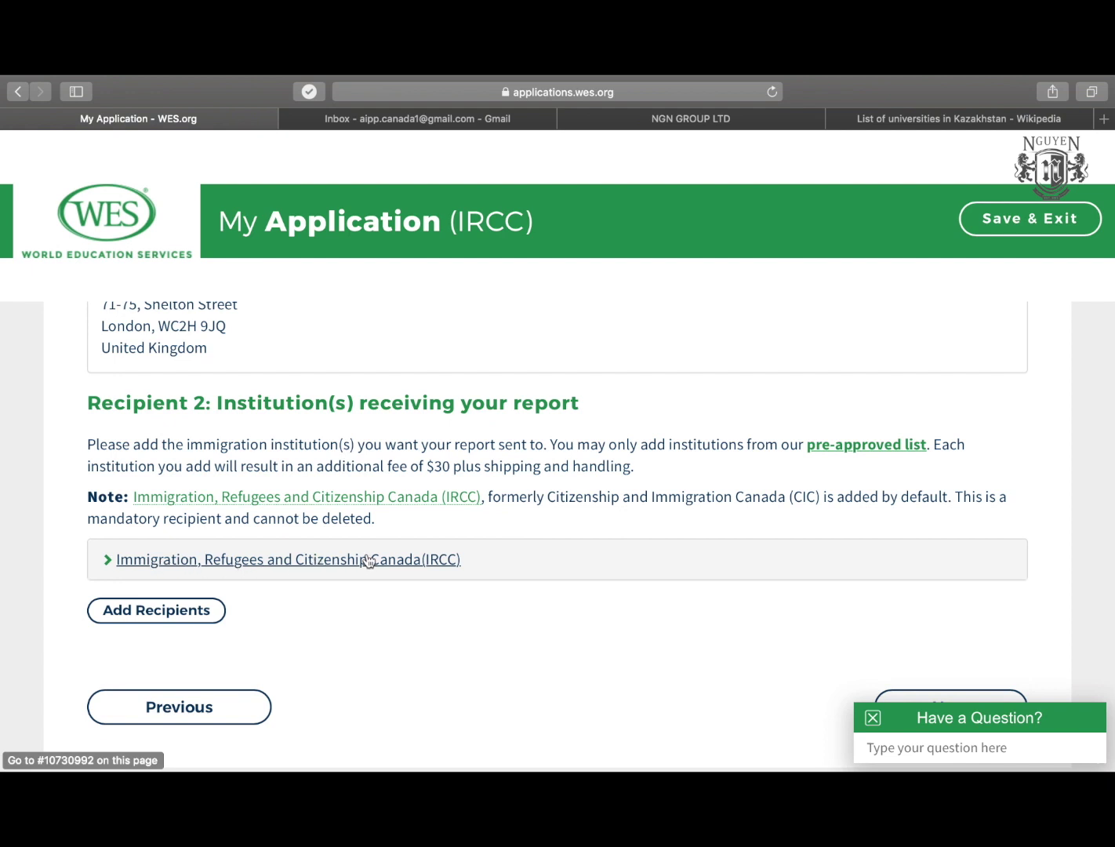
Check the default IRCC Recipient 2 and proceed to the evaluation section.
{"action": "scroll", "coordinate": [374, 643], "scroll_direction": "down", "scroll_amount": 2}
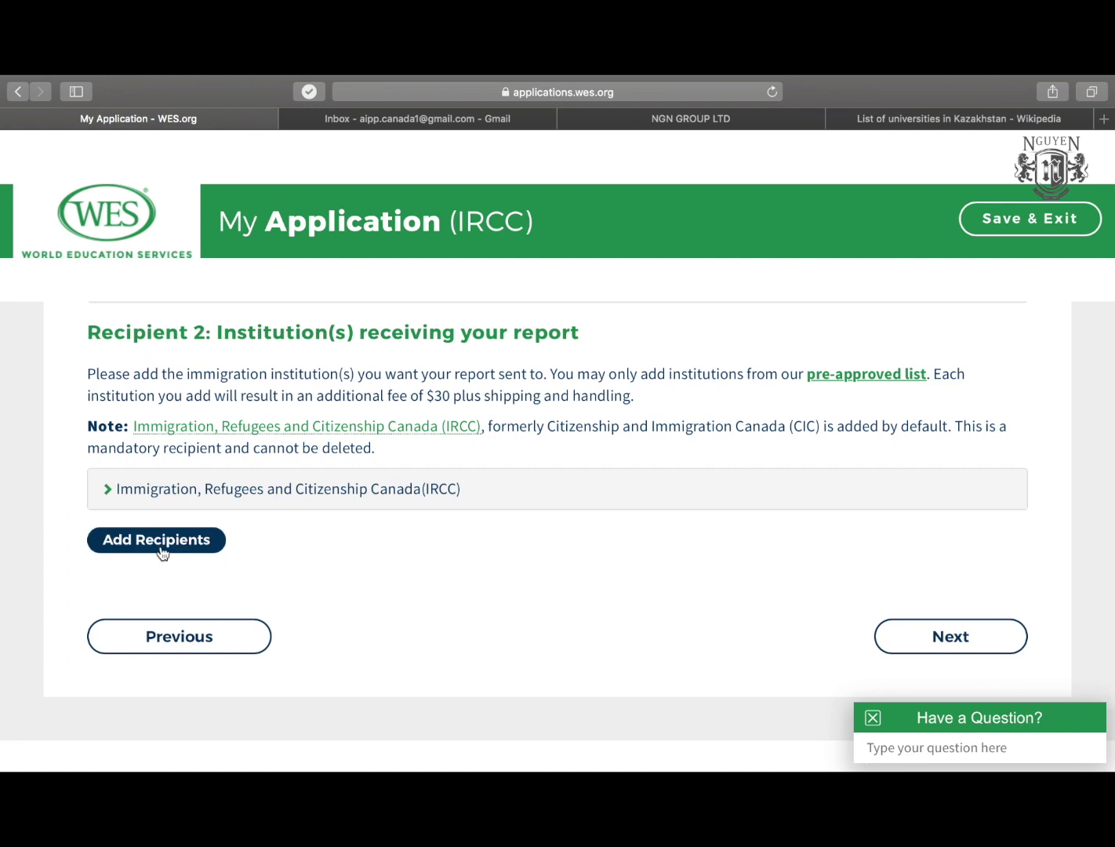
{"action": "scroll", "coordinate": [161, 553], "scroll_direction": "up", "scroll_amount": 1}
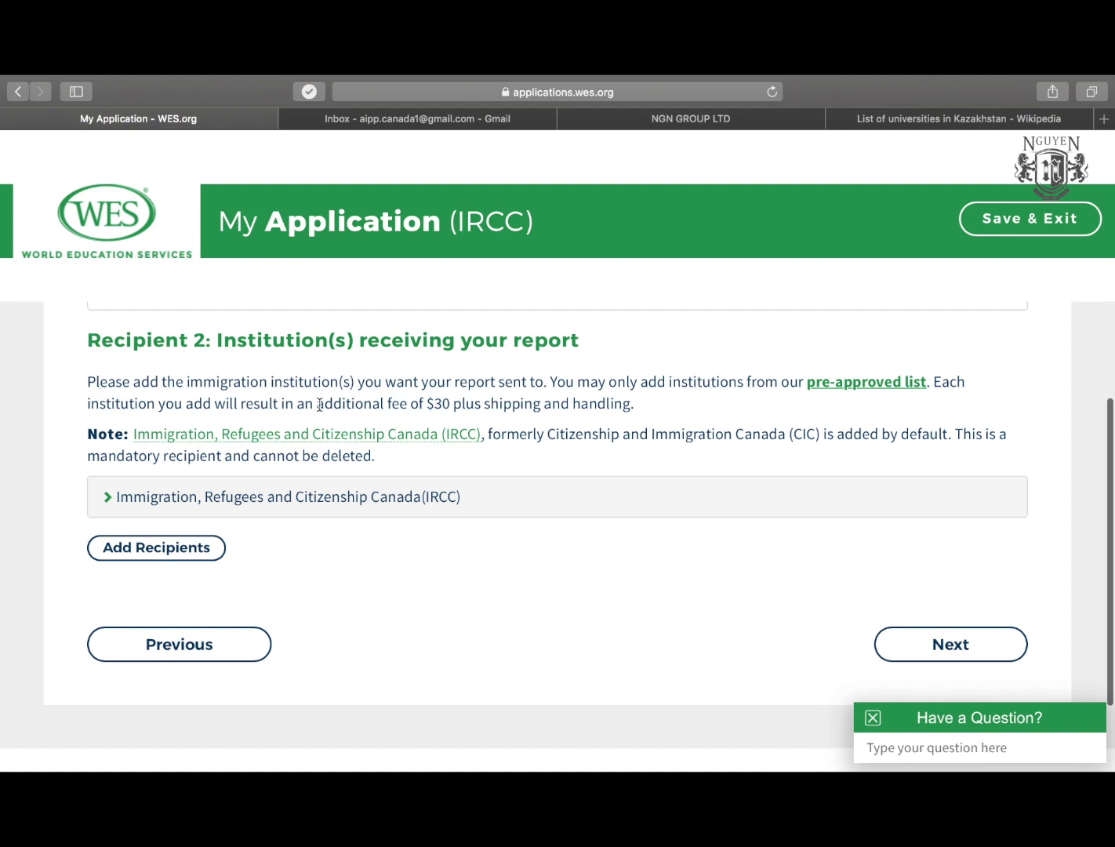
{"action": "scroll", "coordinate": [398, 563], "scroll_direction": "up", "scroll_amount": 2}
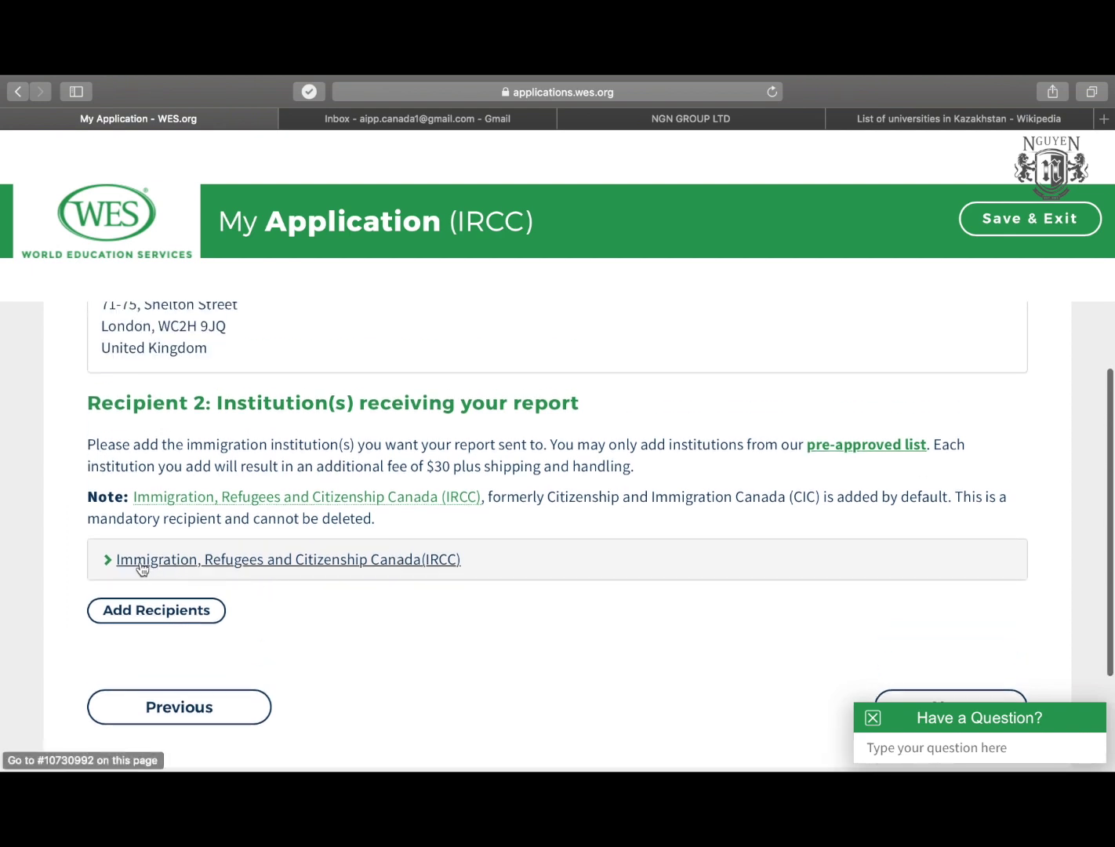
{"action": "scroll", "coordinate": [142, 567], "scroll_direction": "up", "scroll_amount": 2}
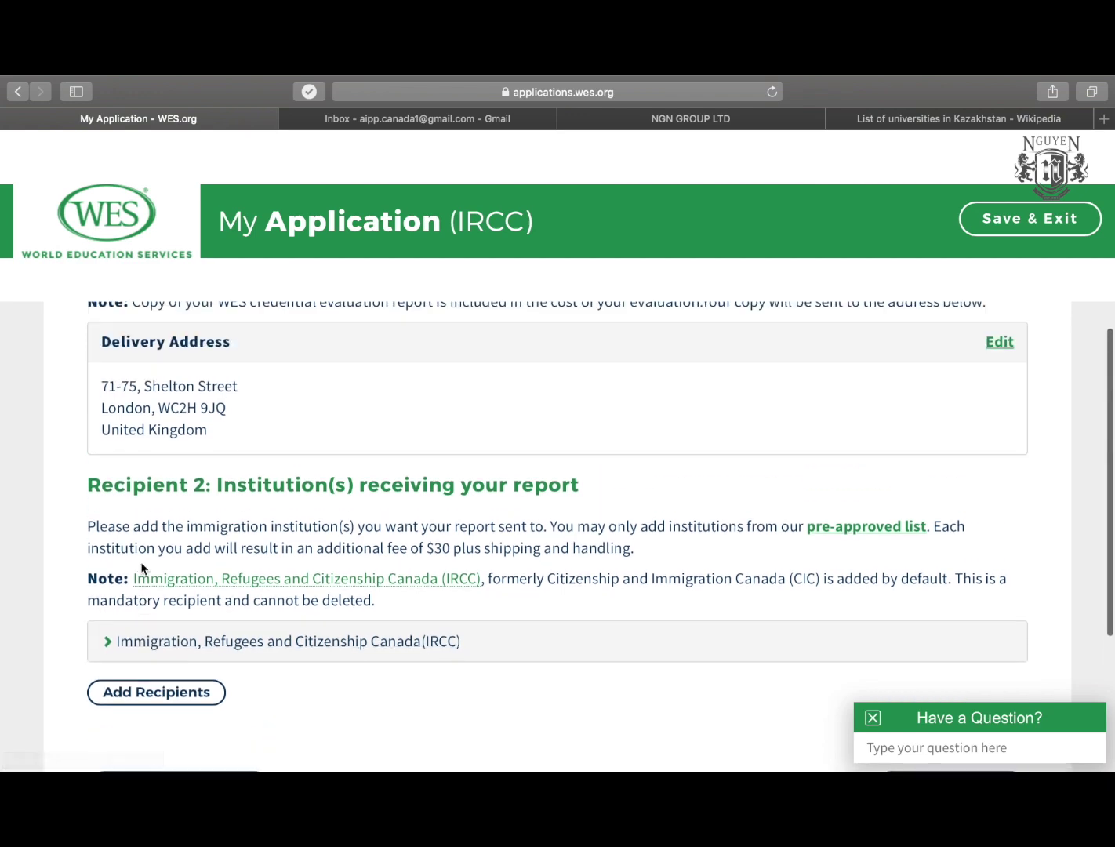
{"action": "scroll", "coordinate": [142, 568], "scroll_direction": "down", "scroll_amount": 3}
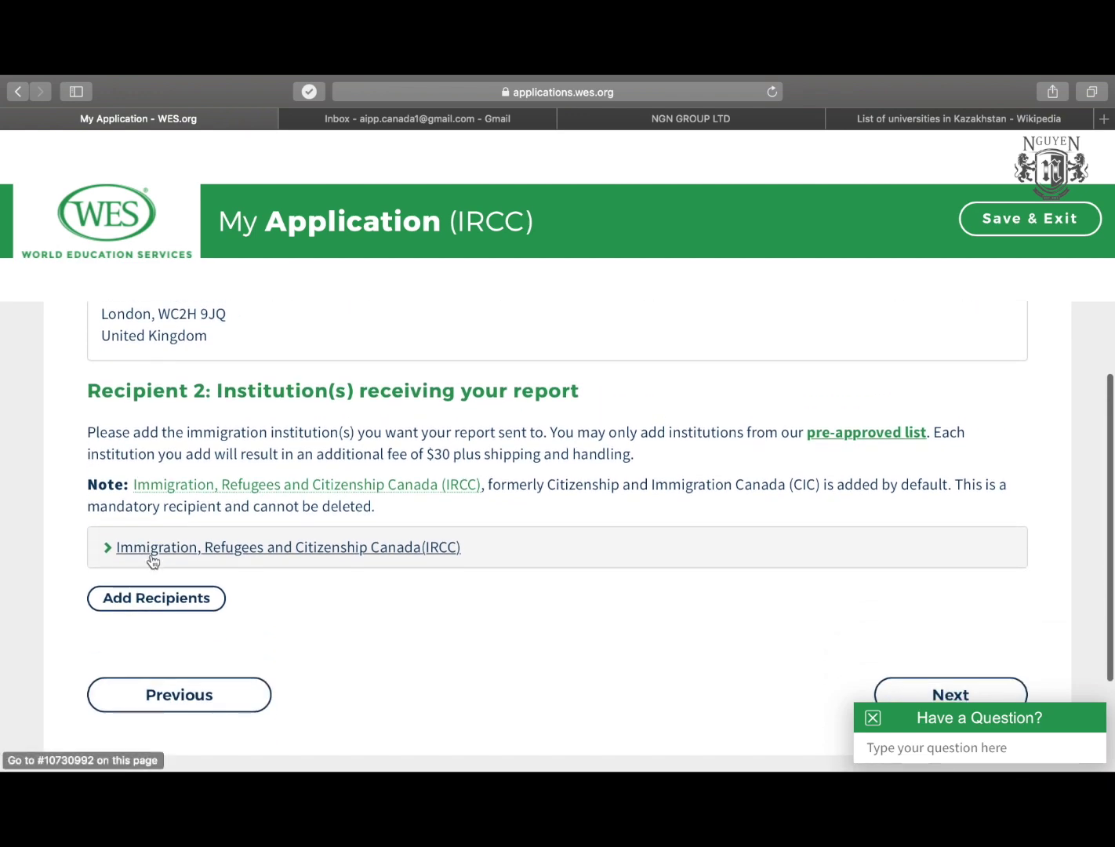
{"action": "scroll", "coordinate": [493, 597], "scroll_direction": "up", "scroll_amount": 3}
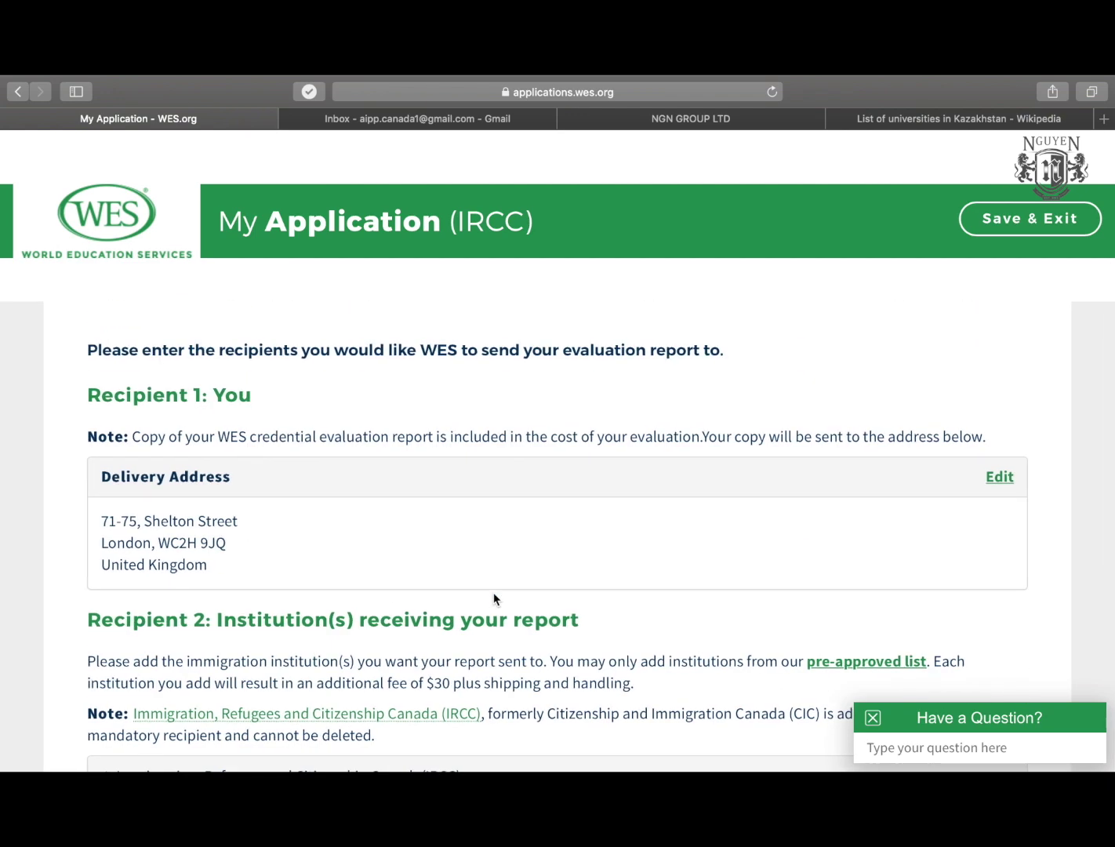
{"action": "scroll", "coordinate": [494, 599], "scroll_direction": "down", "scroll_amount": 3}
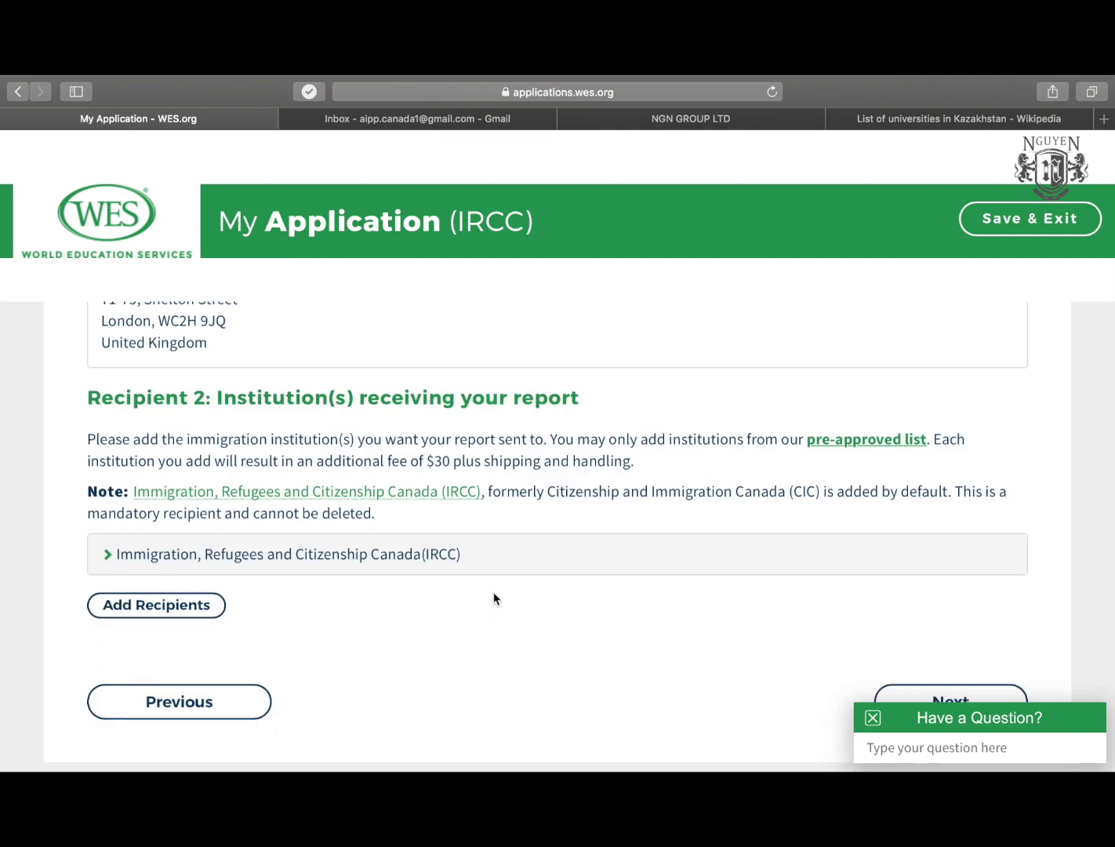
{"action": "scroll", "coordinate": [494, 598], "scroll_direction": "down", "scroll_amount": 5}
{"action": "left_click", "coordinate": [968, 541]}
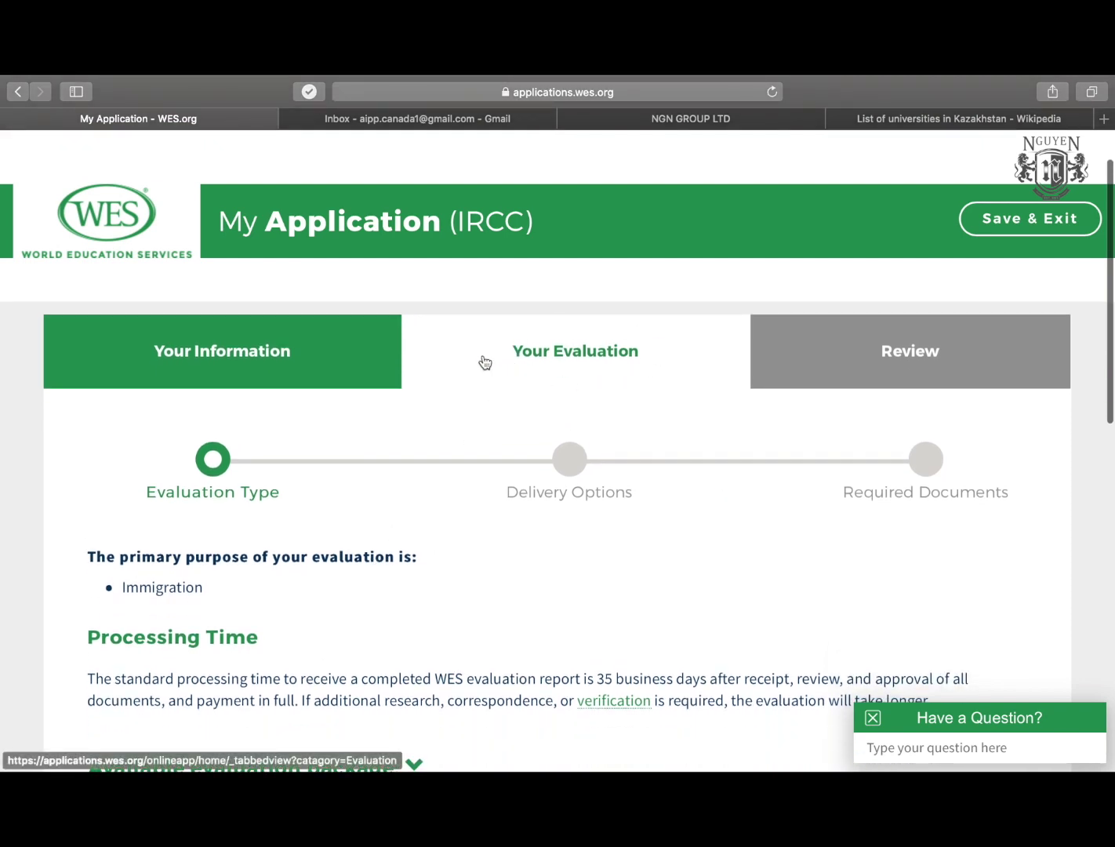
Confirm Immigration as the primary purpose of the evaluation.
{"action": "scroll", "coordinate": [303, 559], "scroll_direction": "down", "scroll_amount": 2}
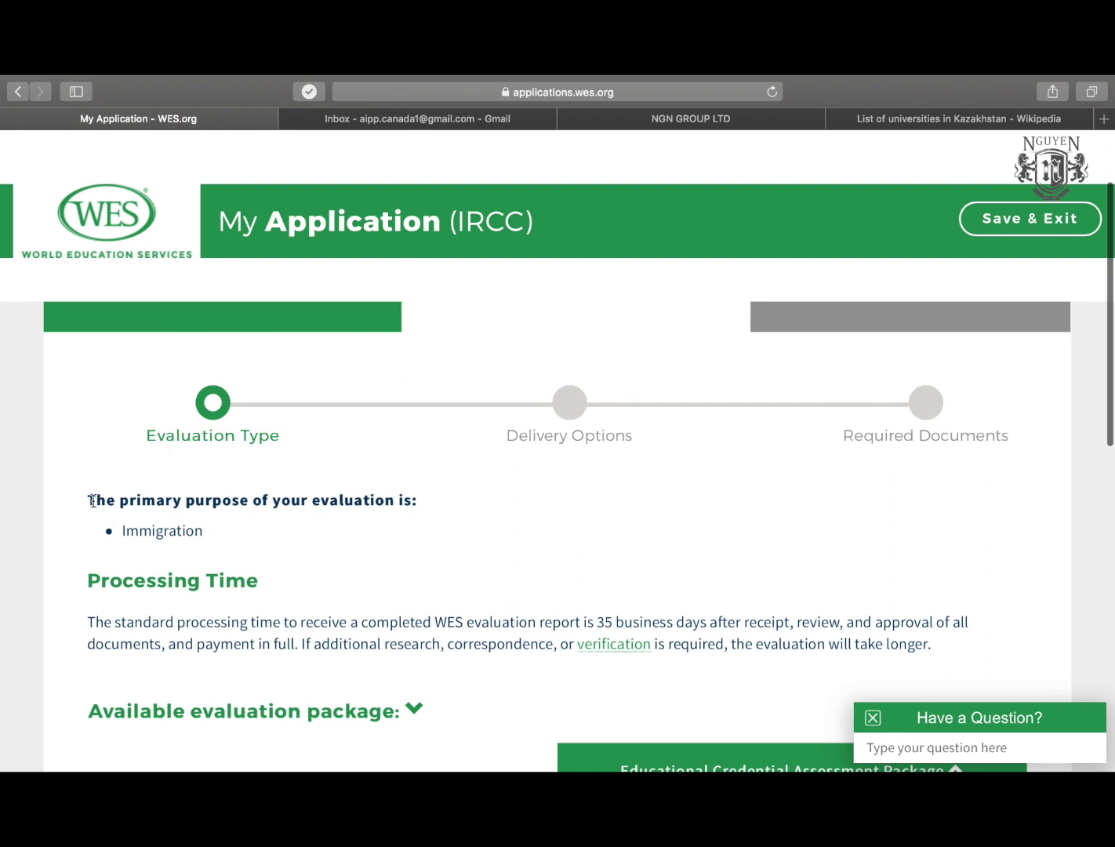
{"action": "left_click_drag", "start_coordinate": [91, 500], "coordinate": [403, 498]}
{"action": "left_click", "coordinate": [402, 498]}
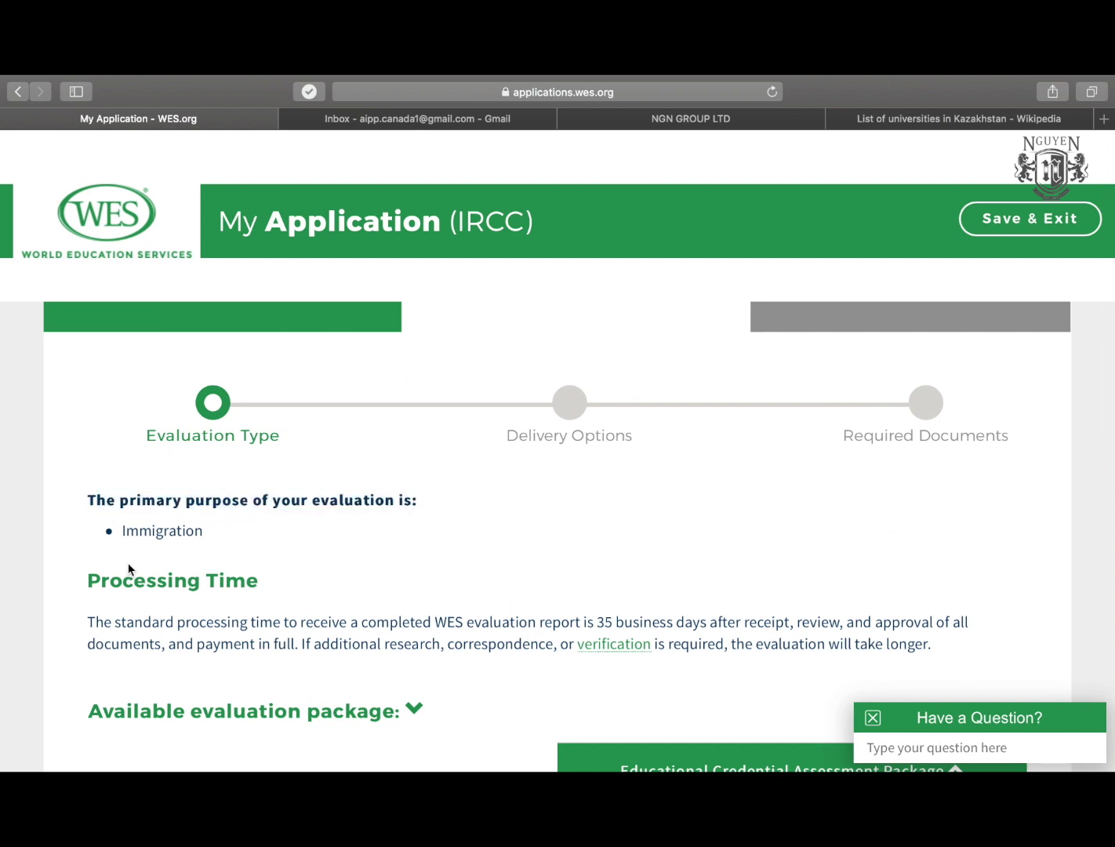
{"action": "double_click", "coordinate": [156, 529]}
Read the processing-time note stating 35 business days.
{"action": "scroll", "coordinate": [157, 530], "scroll_direction": "down", "scroll_amount": 3}
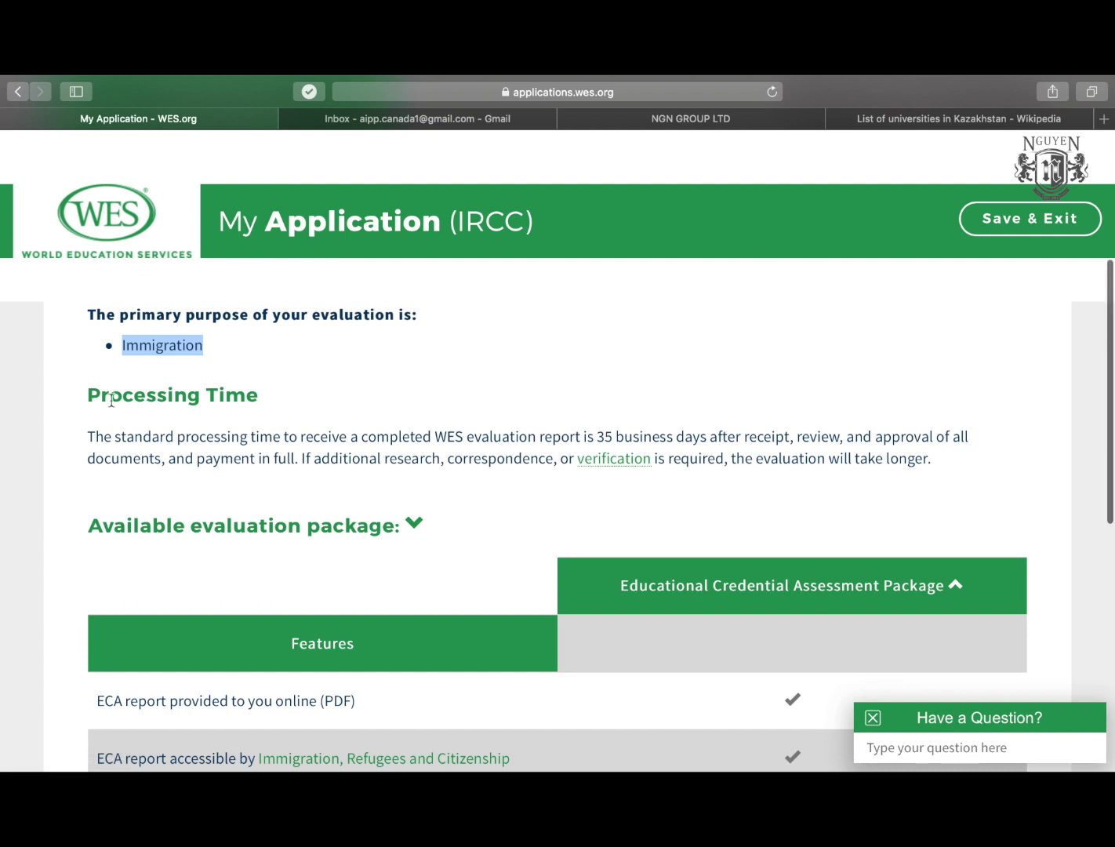
{"action": "left_click_drag", "start_coordinate": [88, 436], "coordinate": [436, 437]}
{"action": "left_click", "coordinate": [435, 438]}
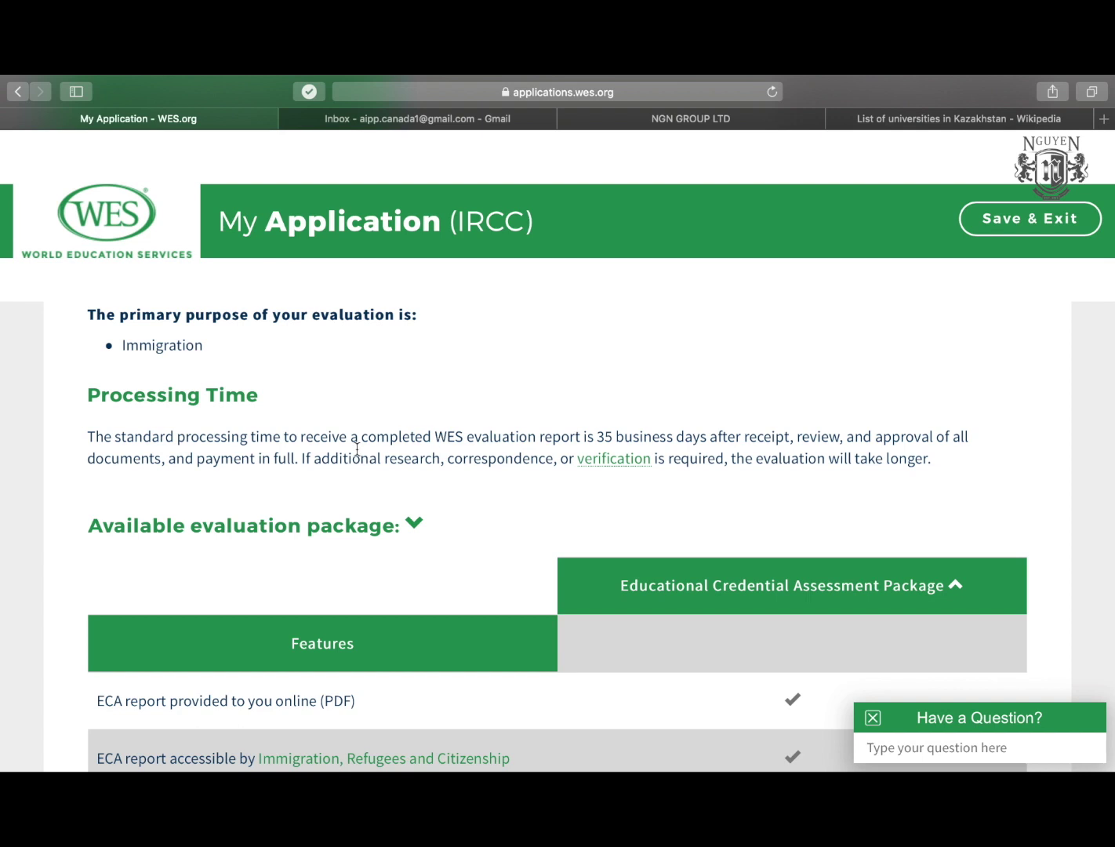
{"action": "scroll", "coordinate": [357, 448], "scroll_direction": "up", "scroll_amount": 3}
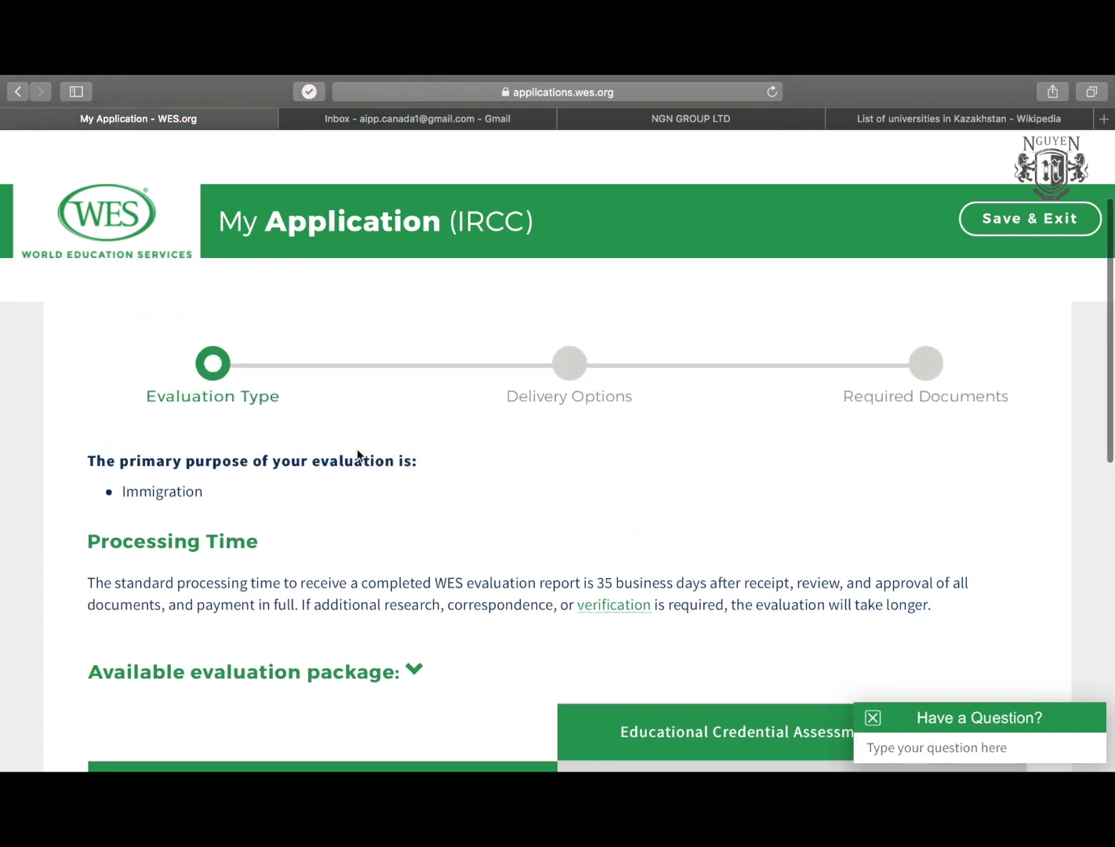
{"action": "scroll", "coordinate": [356, 452], "scroll_direction": "down", "scroll_amount": 3}
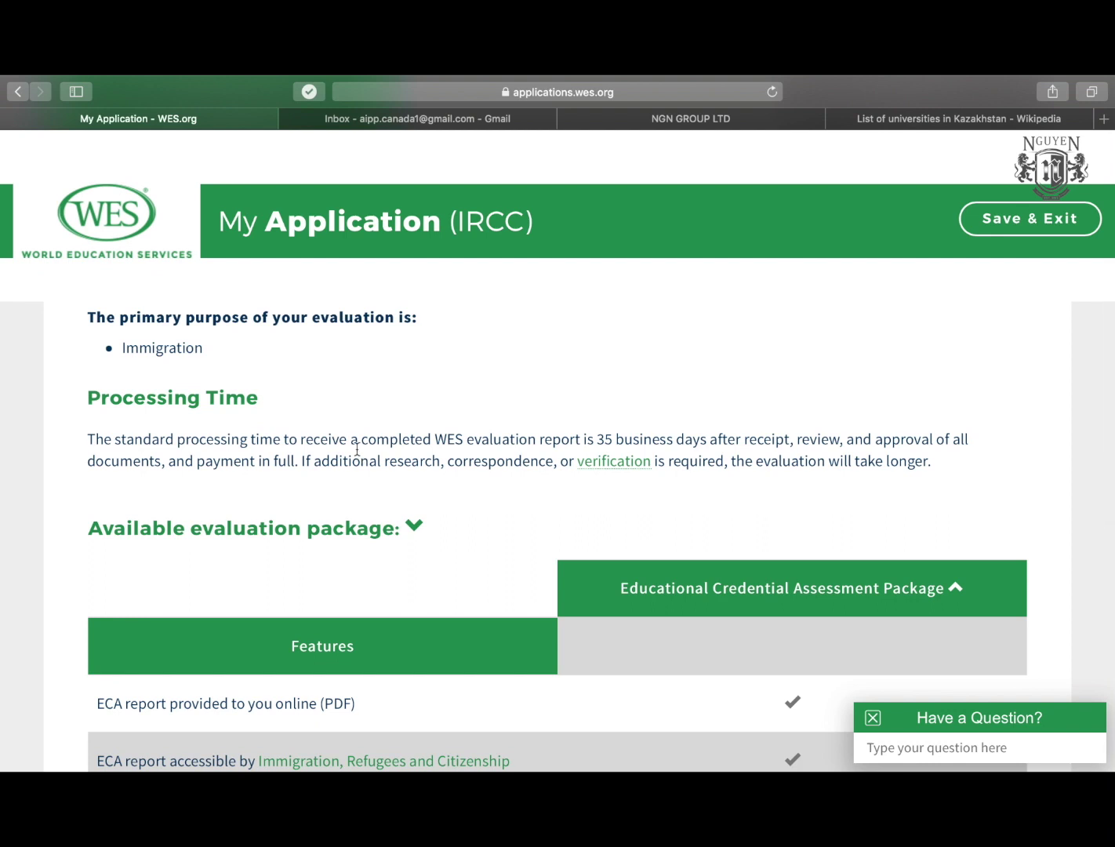
{"action": "left_click_drag", "start_coordinate": [358, 447], "coordinate": [688, 436]}
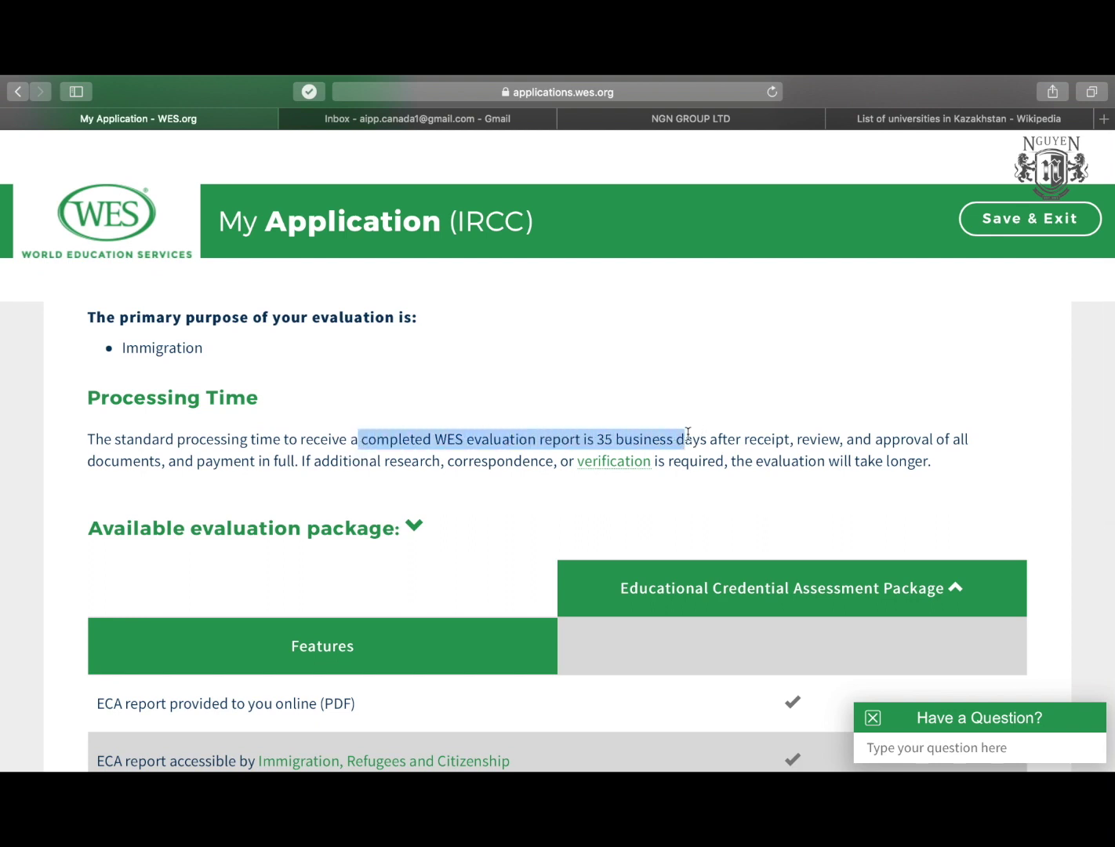
{"action": "left_click", "coordinate": [687, 435]}
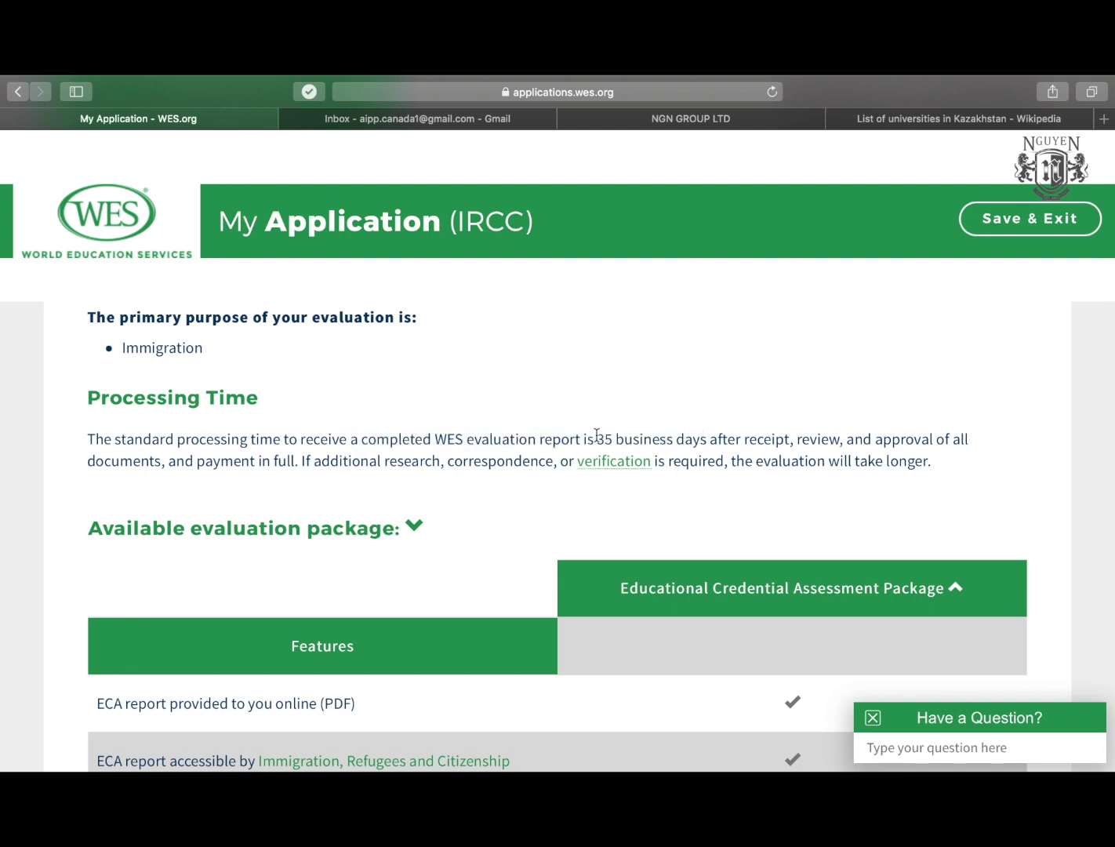
{"action": "left_click_drag", "start_coordinate": [598, 436], "coordinate": [611, 435]}
Review the package table and accept the $220.00 ECA package.
{"action": "scroll", "coordinate": [178, 465], "scroll_direction": "down", "scroll_amount": 10}
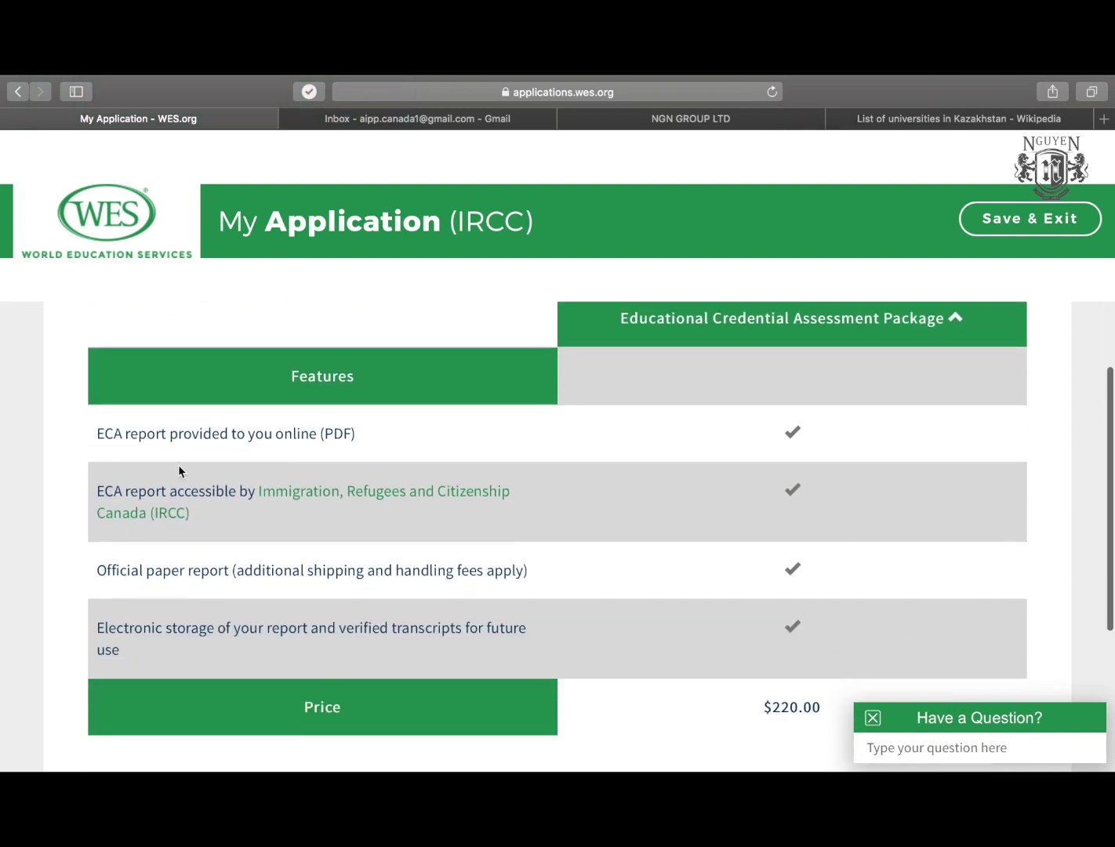
{"action": "scroll", "coordinate": [179, 466], "scroll_direction": "up", "scroll_amount": 1}
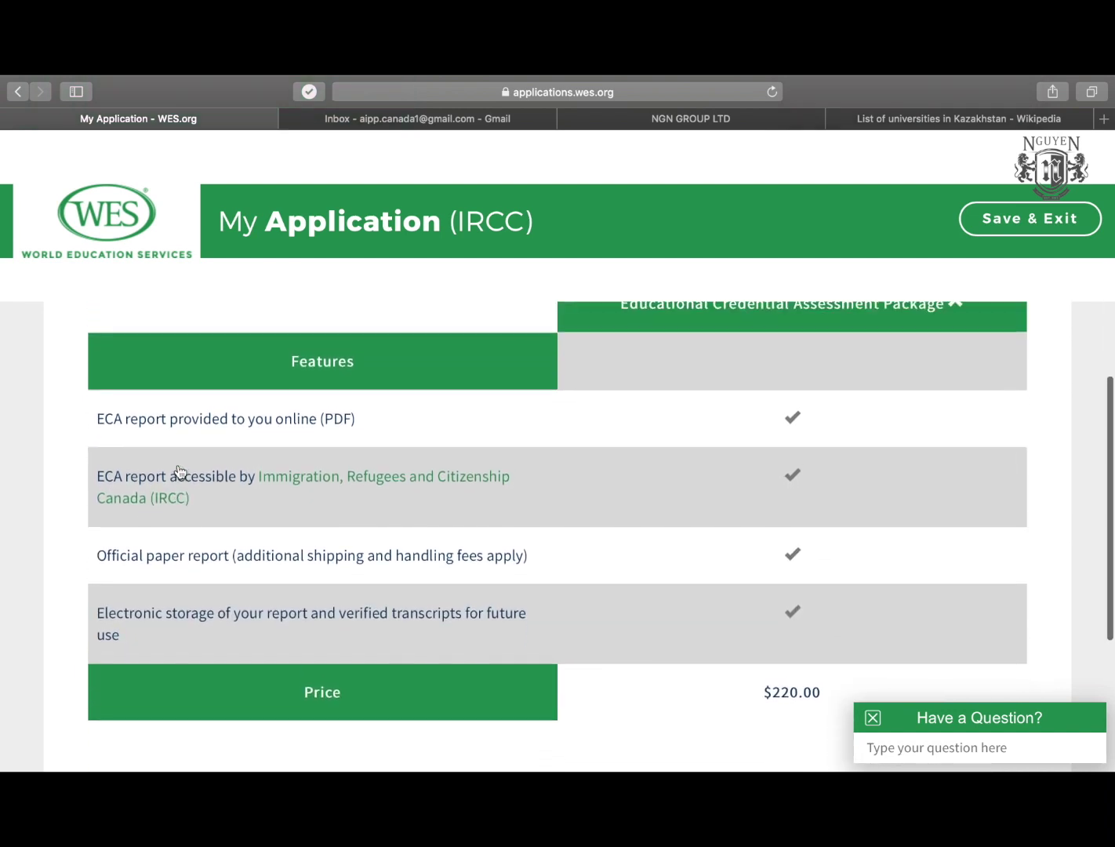
{"action": "scroll", "coordinate": [742, 401], "scroll_direction": "up", "scroll_amount": 1}
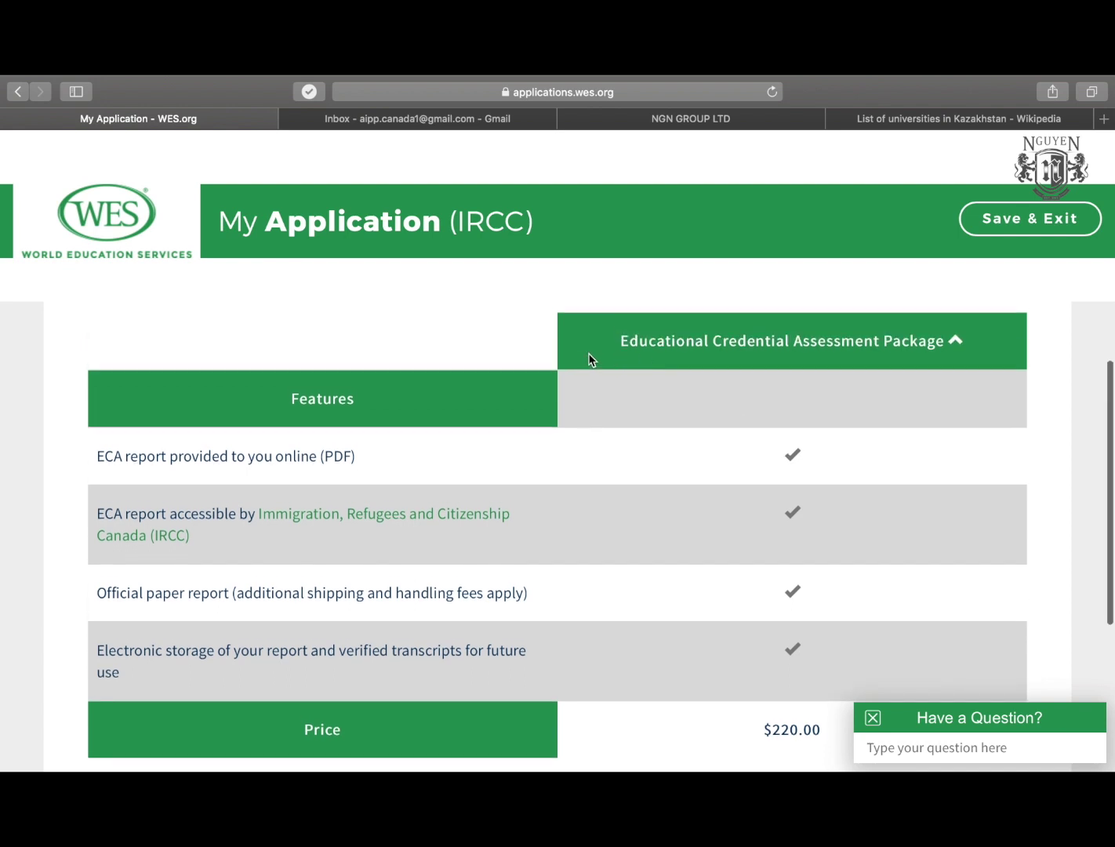
{"action": "scroll", "coordinate": [582, 363], "scroll_direction": "down", "scroll_amount": 2}
{"action": "scroll", "coordinate": [583, 363], "scroll_direction": "up", "scroll_amount": 2}
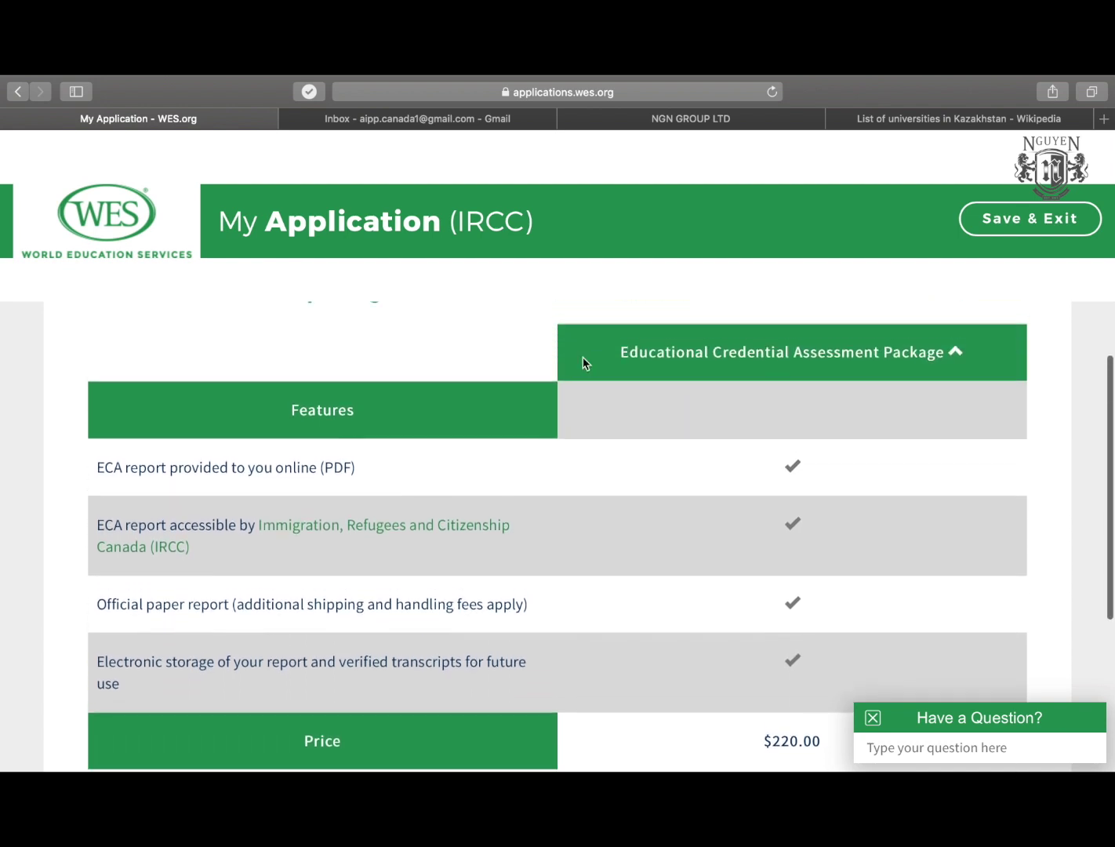
{"action": "scroll", "coordinate": [588, 413], "scroll_direction": "down", "scroll_amount": 5}
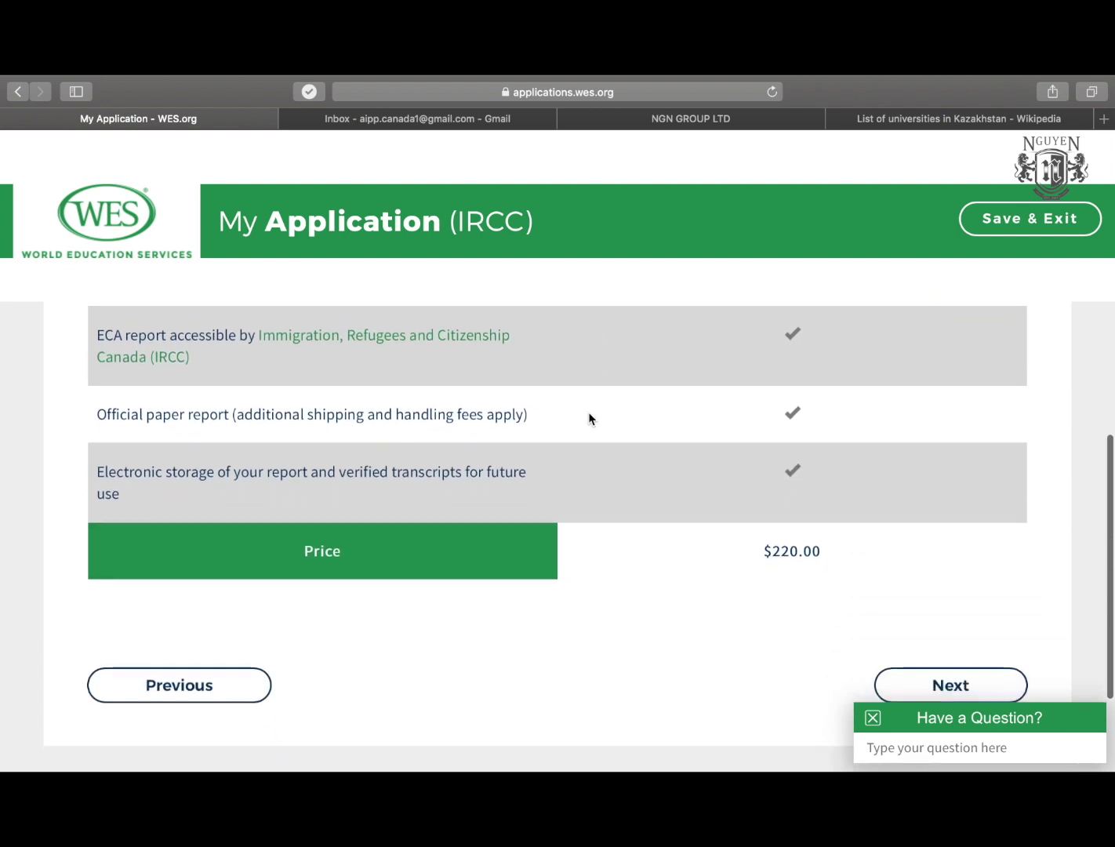
{"action": "left_click_drag", "start_coordinate": [824, 549], "coordinate": [763, 552]}
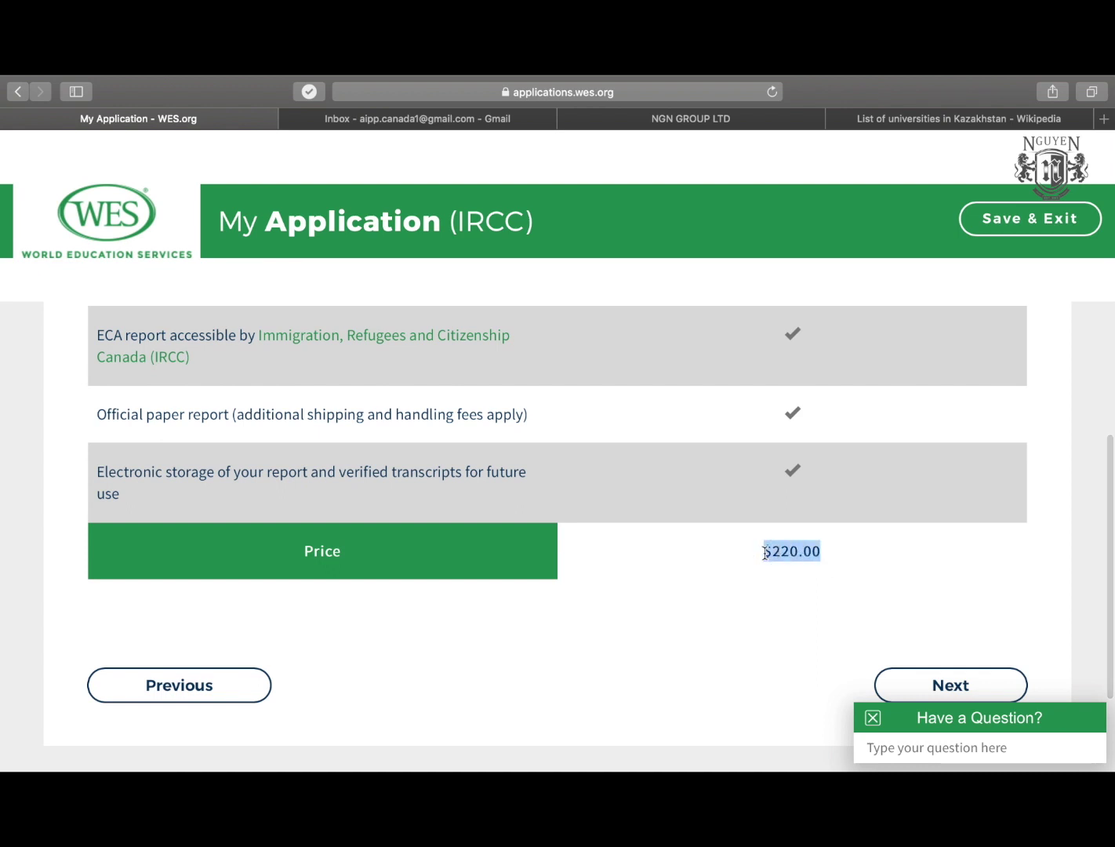
{"action": "scroll", "coordinate": [689, 558], "scroll_direction": "up", "scroll_amount": 2}
{"action": "scroll", "coordinate": [862, 604], "scroll_direction": "down", "scroll_amount": 4}
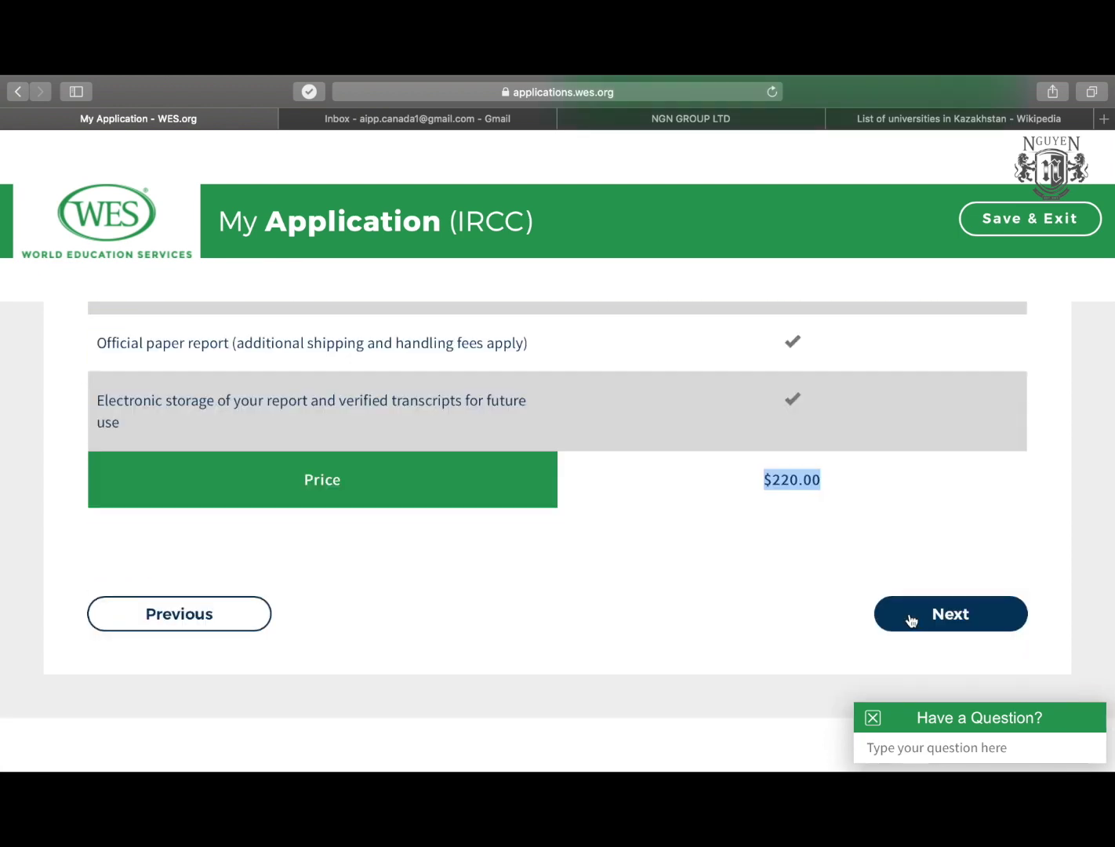
{"action": "scroll", "coordinate": [911, 616], "scroll_direction": "up", "scroll_amount": 1}
{"action": "scroll", "coordinate": [911, 620], "scroll_direction": "down", "scroll_amount": 1}
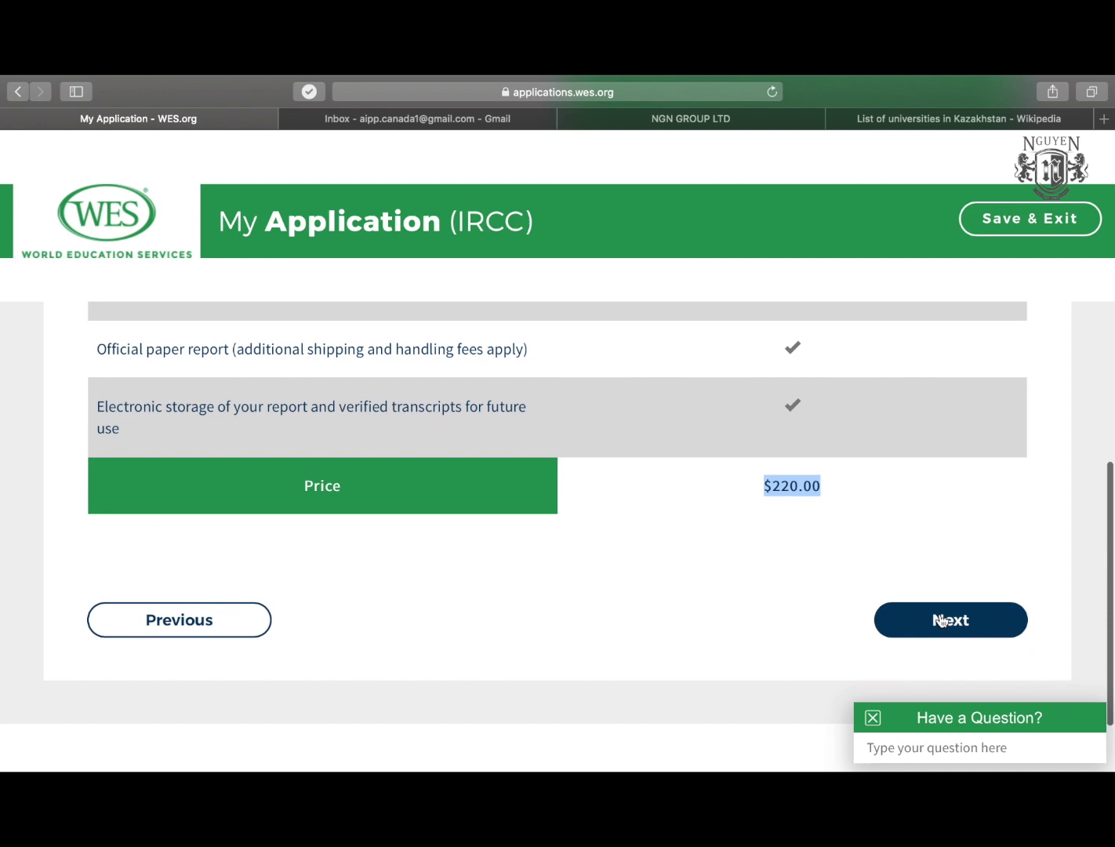
{"action": "left_click", "coordinate": [939, 620]}
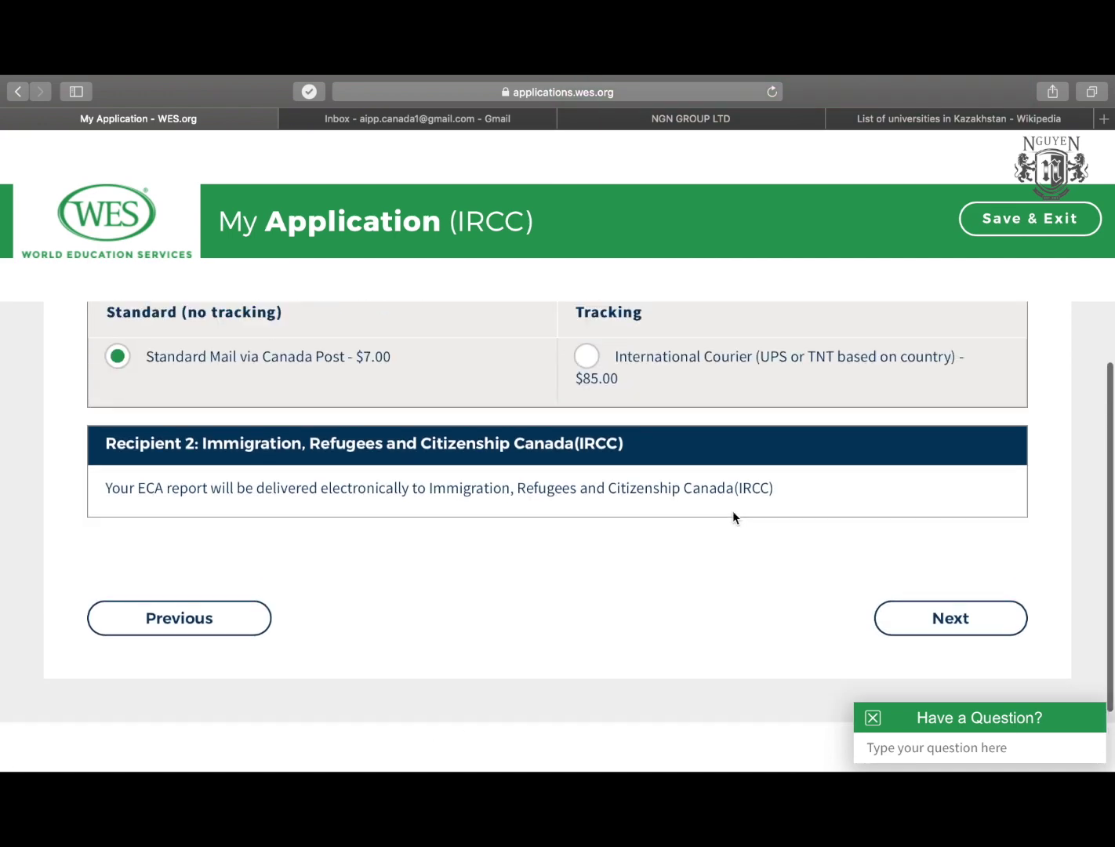
Choose International Courier ($85.00) under Tracking for Recipient 1, then proceed to Required Documents.
{"action": "scroll", "coordinate": [733, 517], "scroll_direction": "down", "scroll_amount": 3}
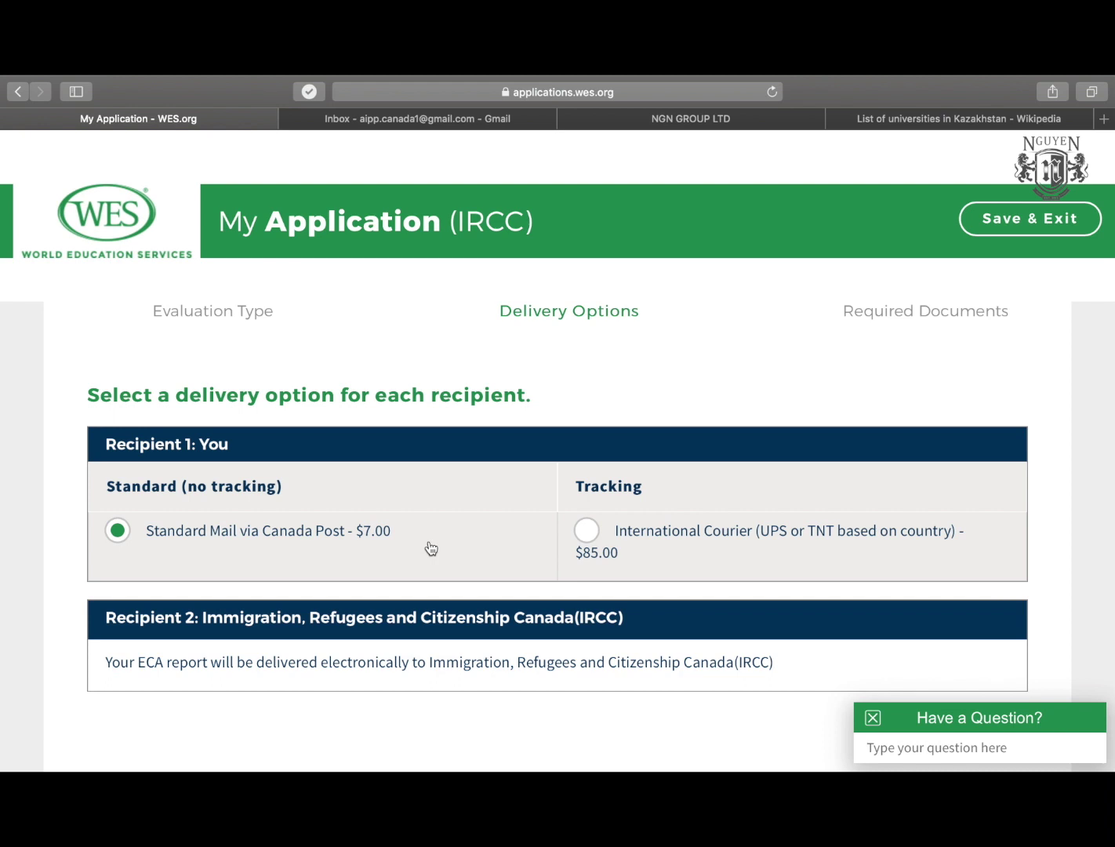
{"action": "left_click", "coordinate": [589, 537]}
{"action": "scroll", "coordinate": [584, 580], "scroll_direction": "down", "scroll_amount": 4}
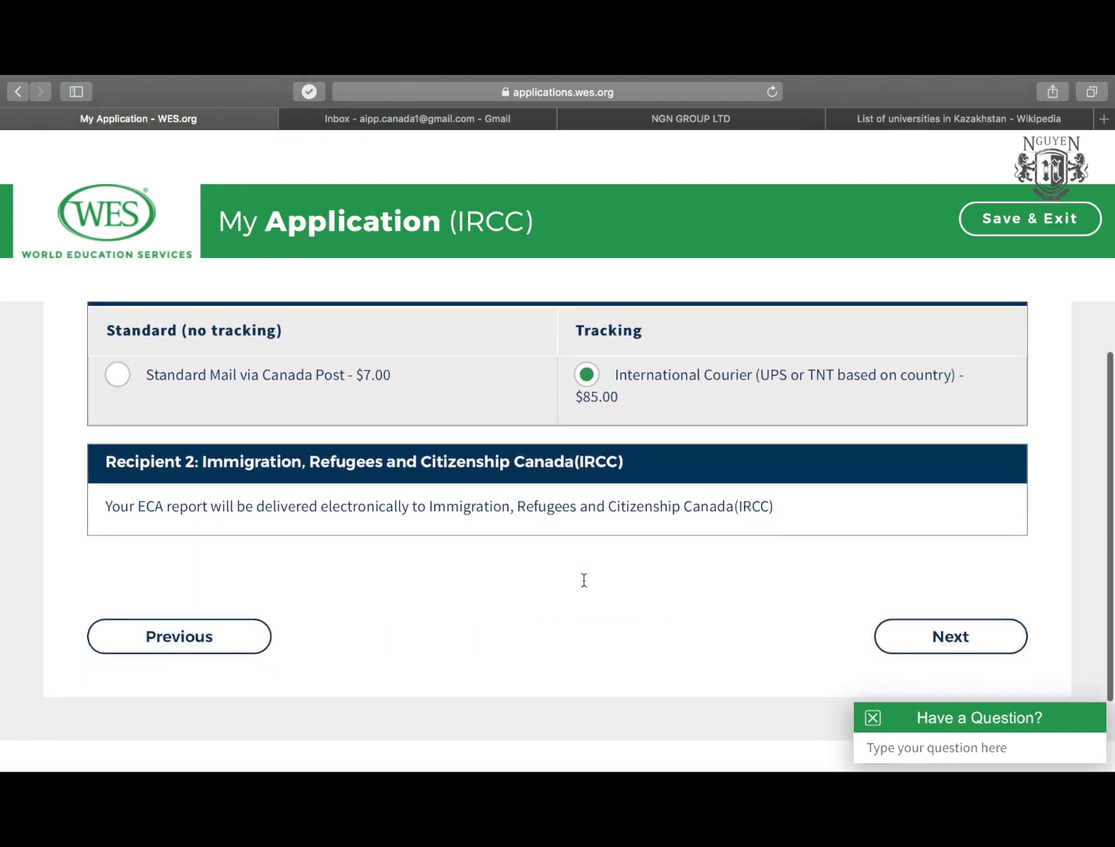
{"action": "scroll", "coordinate": [584, 580], "scroll_direction": "up", "scroll_amount": 1}
{"action": "scroll", "coordinate": [583, 581], "scroll_direction": "down", "scroll_amount": 1}
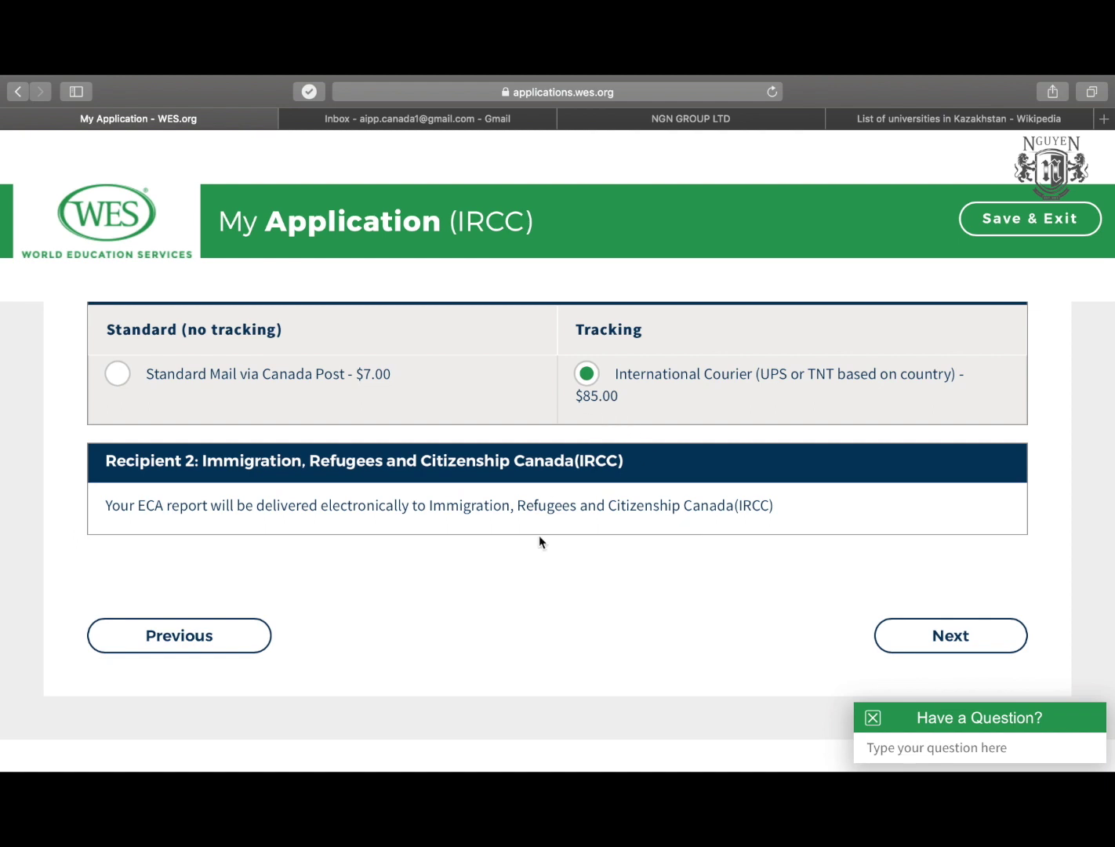
{"action": "scroll", "coordinate": [539, 542], "scroll_direction": "up", "scroll_amount": 1}
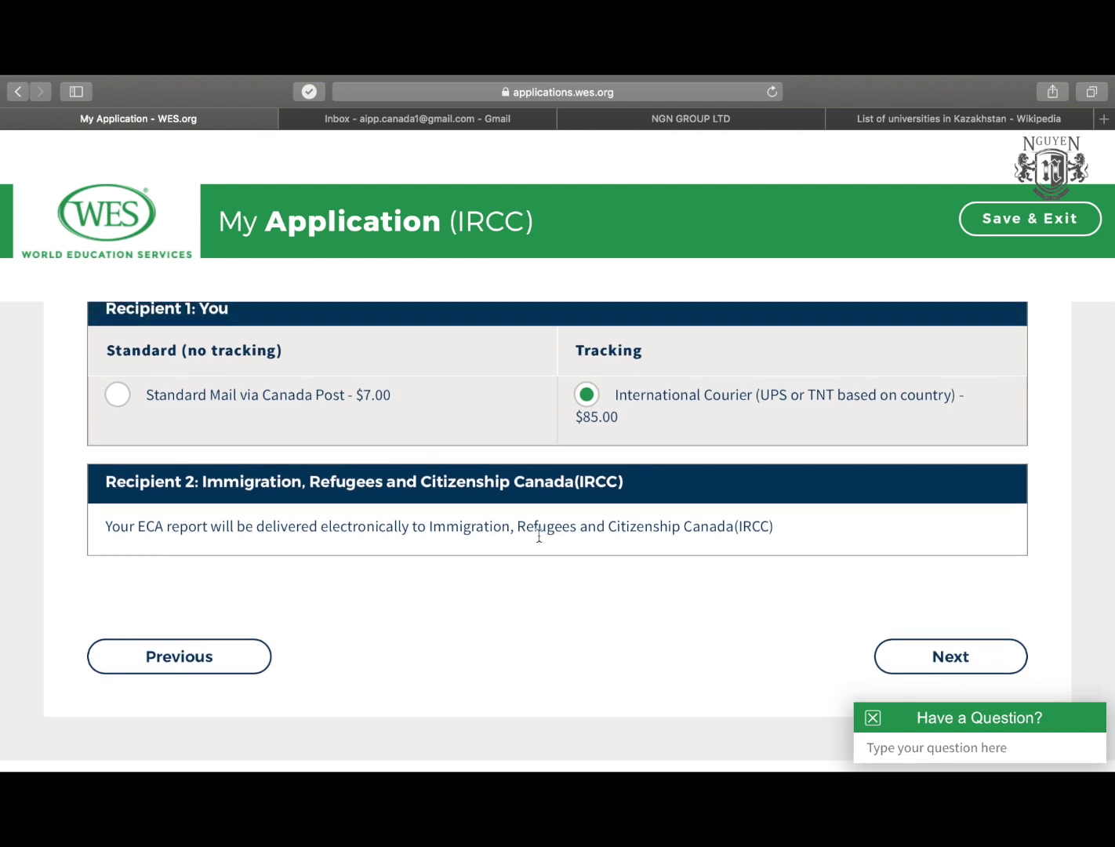
{"action": "scroll", "coordinate": [539, 537], "scroll_direction": "up", "scroll_amount": 2}
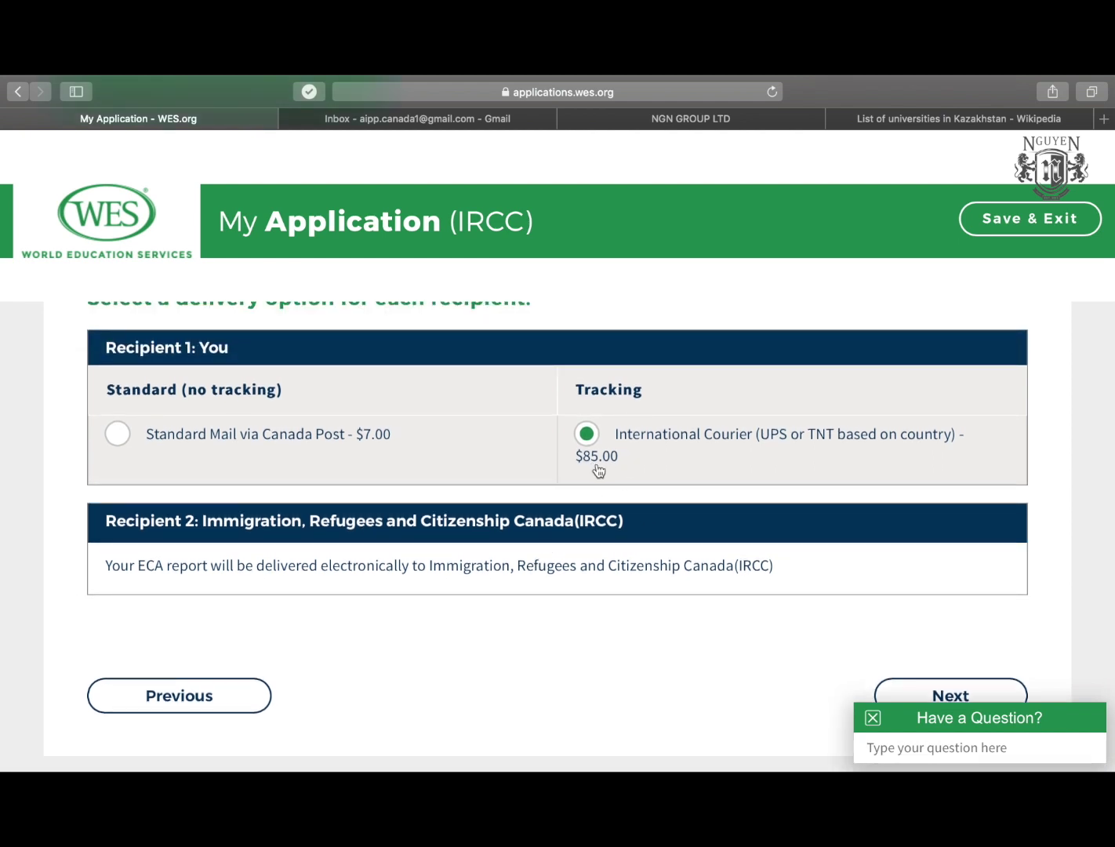
{"action": "scroll", "coordinate": [564, 510], "scroll_direction": "up", "scroll_amount": 2}
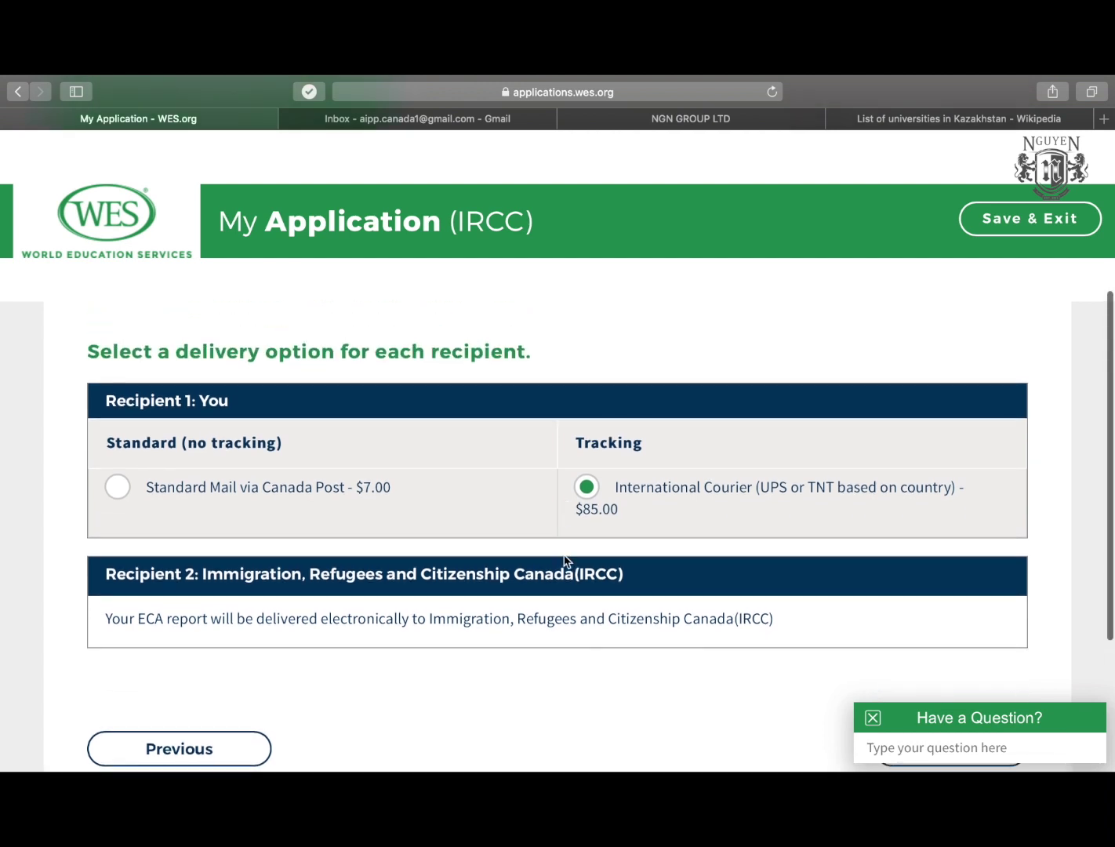
{"action": "scroll", "coordinate": [567, 560], "scroll_direction": "down", "scroll_amount": 1}
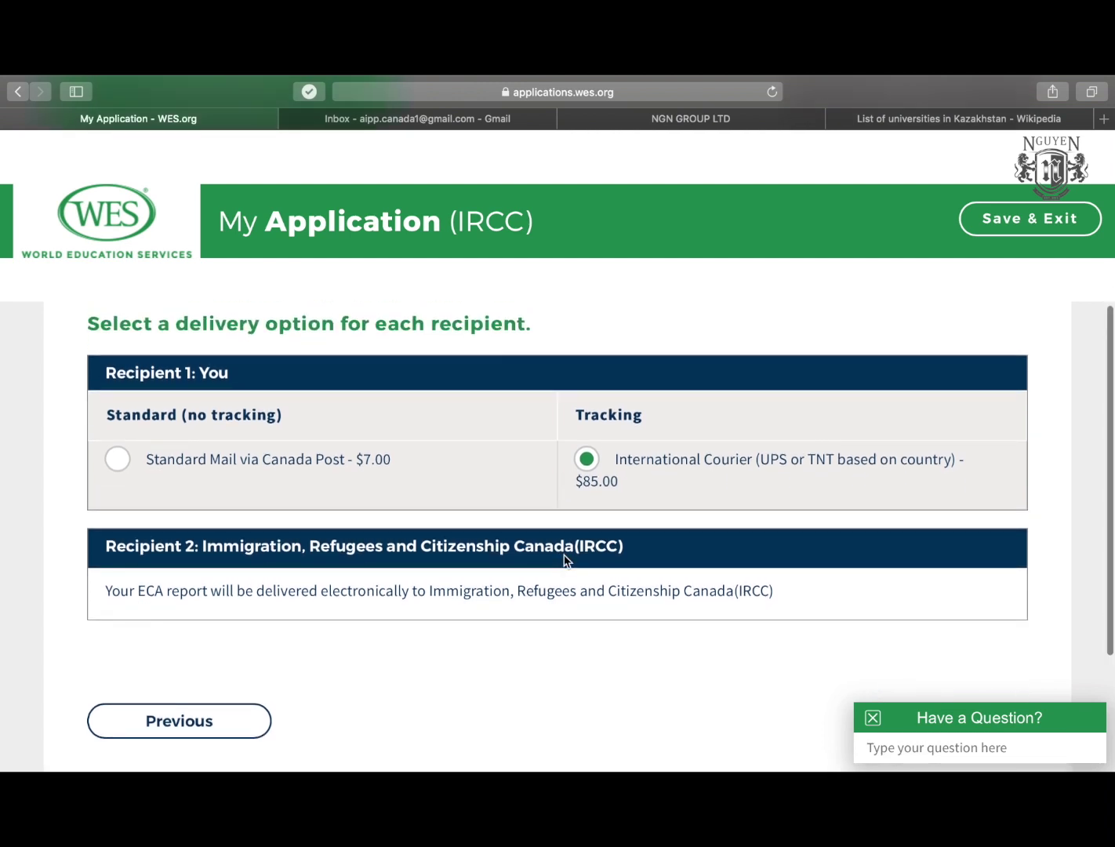
{"action": "scroll", "coordinate": [564, 559], "scroll_direction": "down", "scroll_amount": 3}
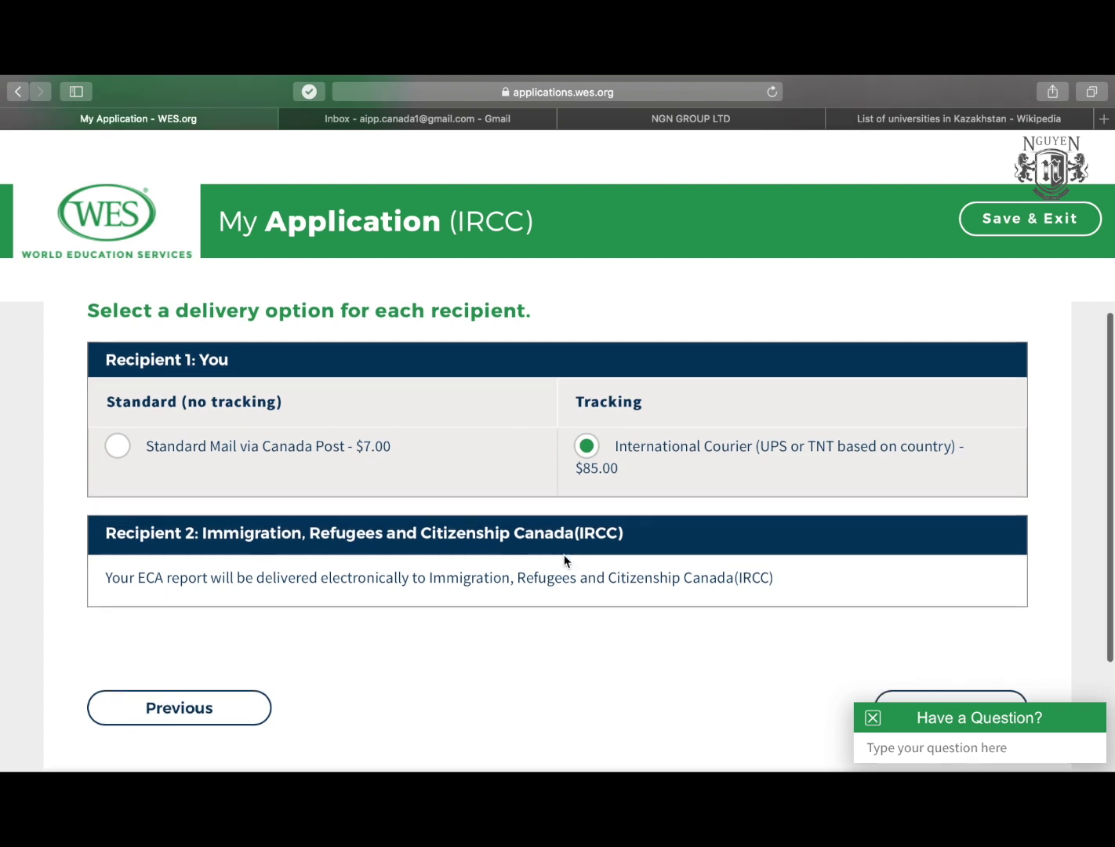
{"action": "scroll", "coordinate": [564, 560], "scroll_direction": "up", "scroll_amount": 1}
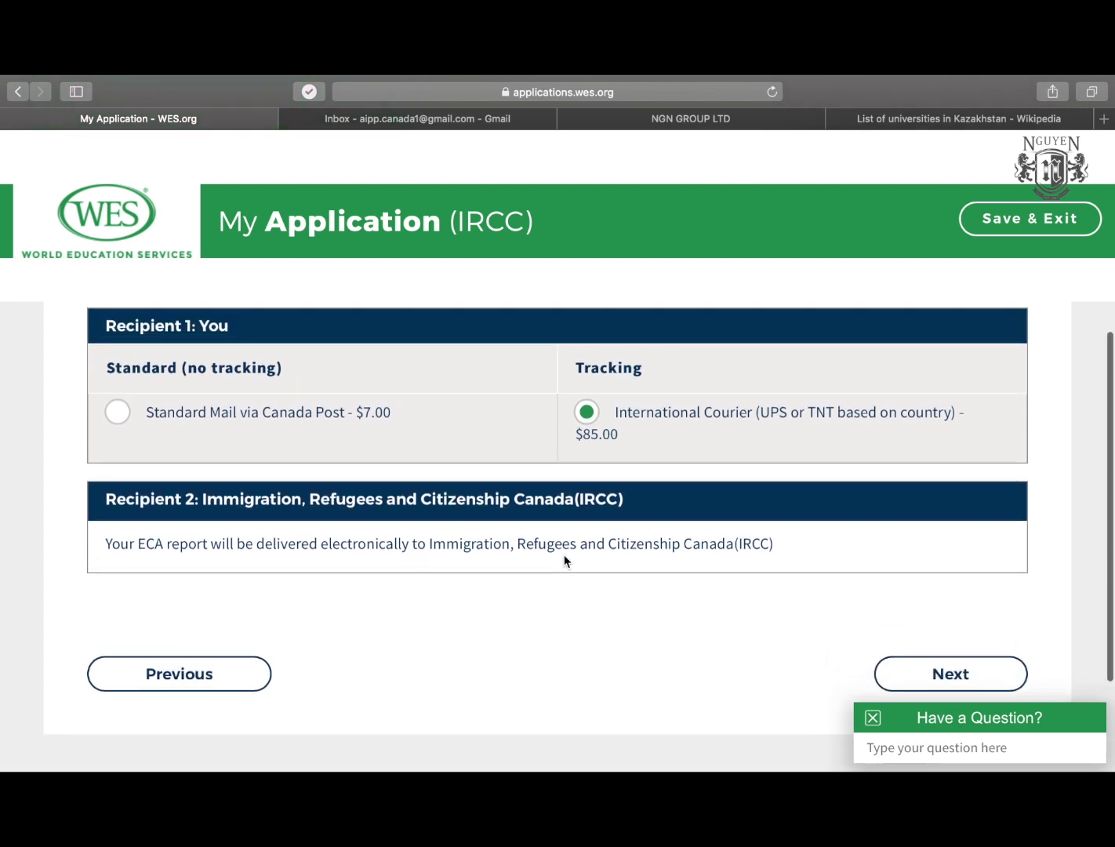
{"action": "scroll", "coordinate": [568, 594], "scroll_direction": "down", "scroll_amount": 2}
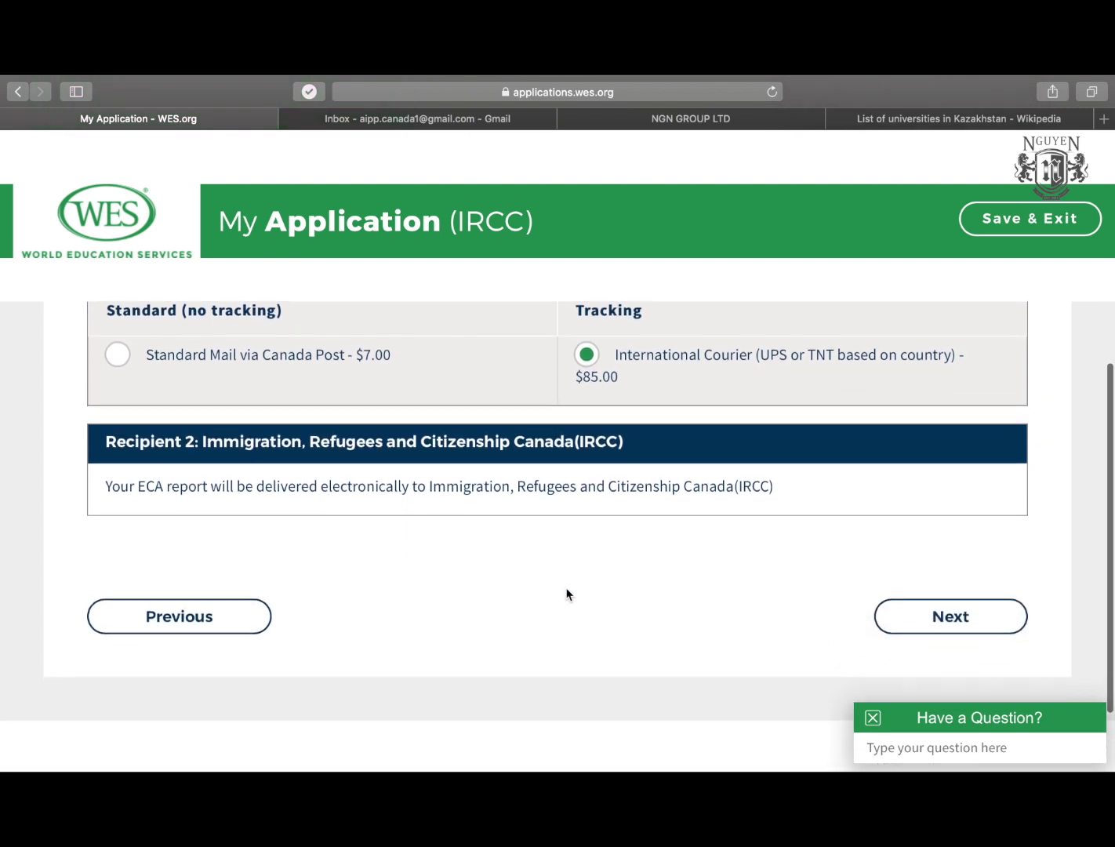
{"action": "left_click", "coordinate": [949, 627]}
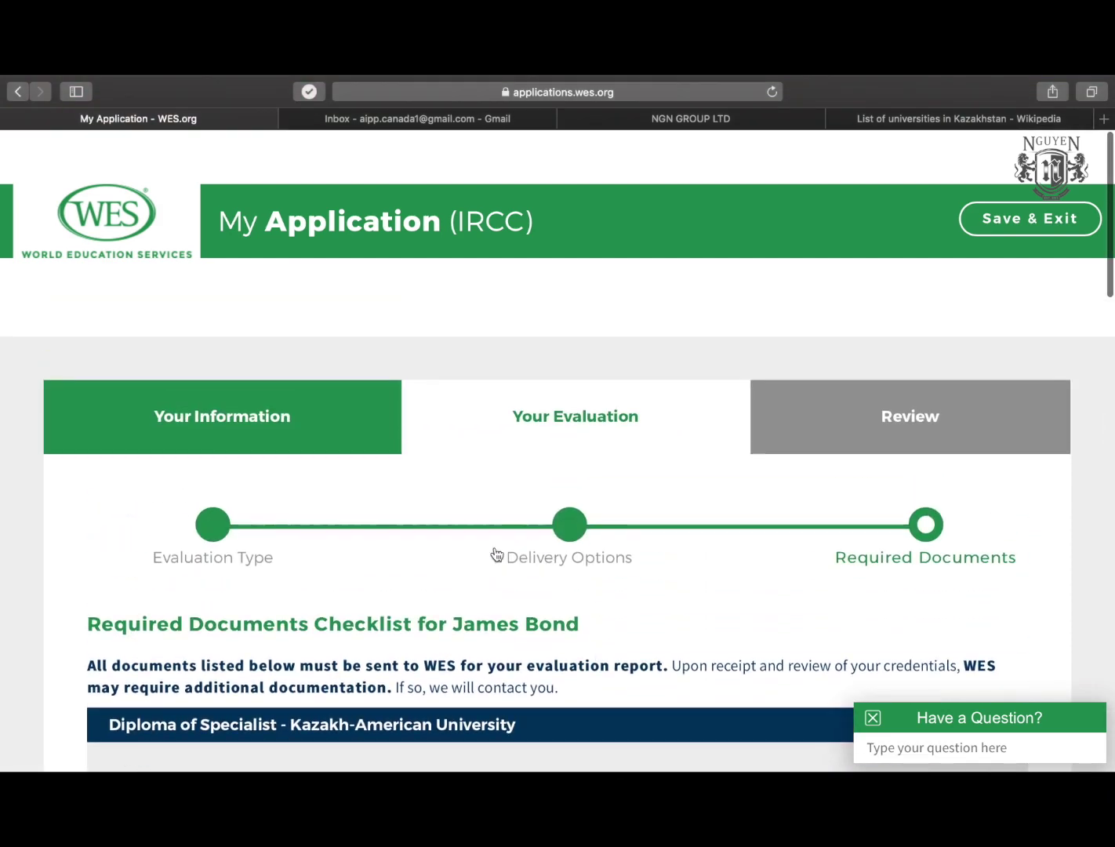
{"action": "scroll", "coordinate": [499, 496], "scroll_direction": "down", "scroll_amount": 5}
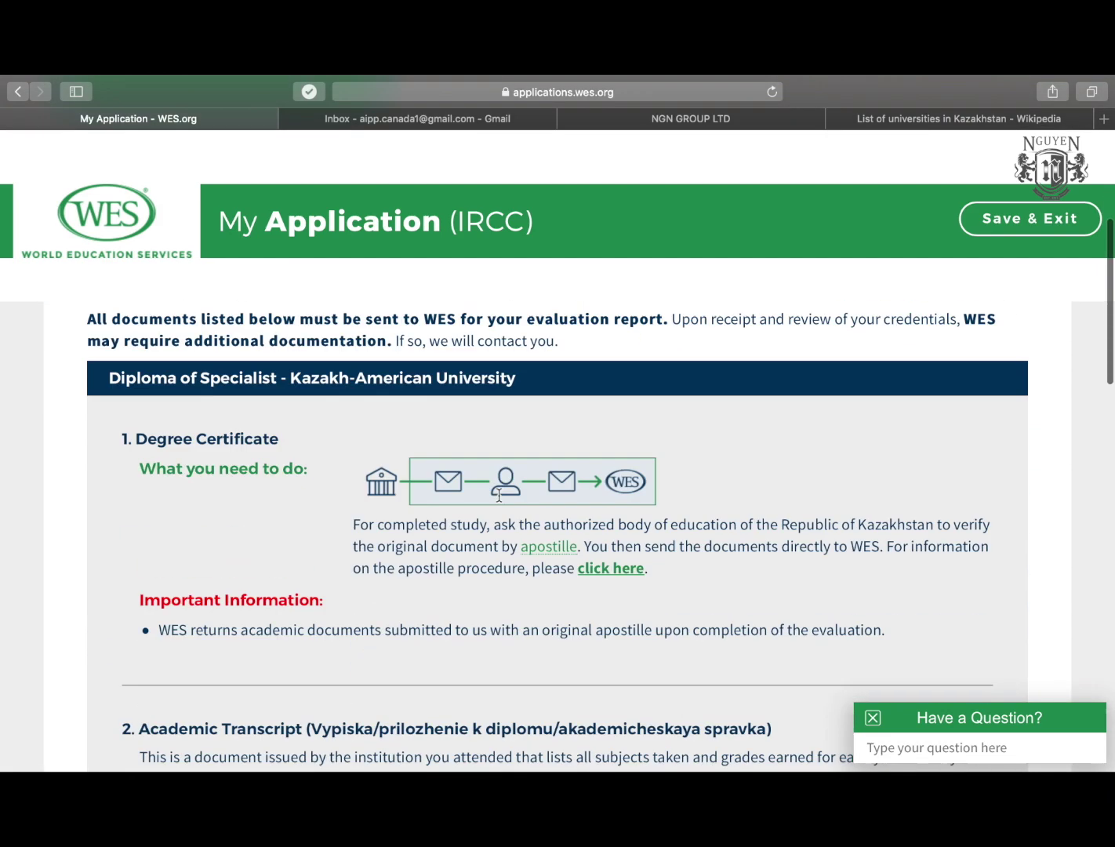
{"action": "scroll", "coordinate": [265, 413], "scroll_direction": "down", "scroll_amount": 4}
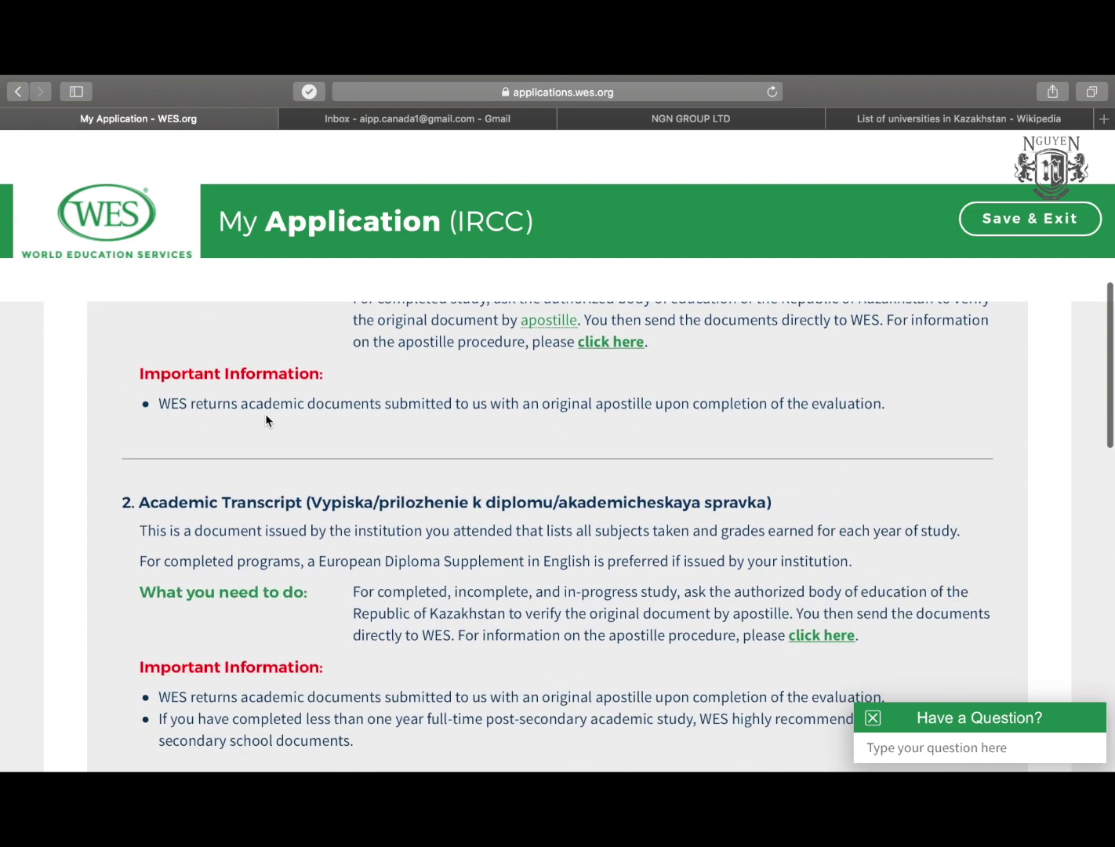
{"action": "scroll", "coordinate": [265, 413], "scroll_direction": "up", "scroll_amount": 5}
{"action": "scroll", "coordinate": [265, 419], "scroll_direction": "up", "scroll_amount": 2}
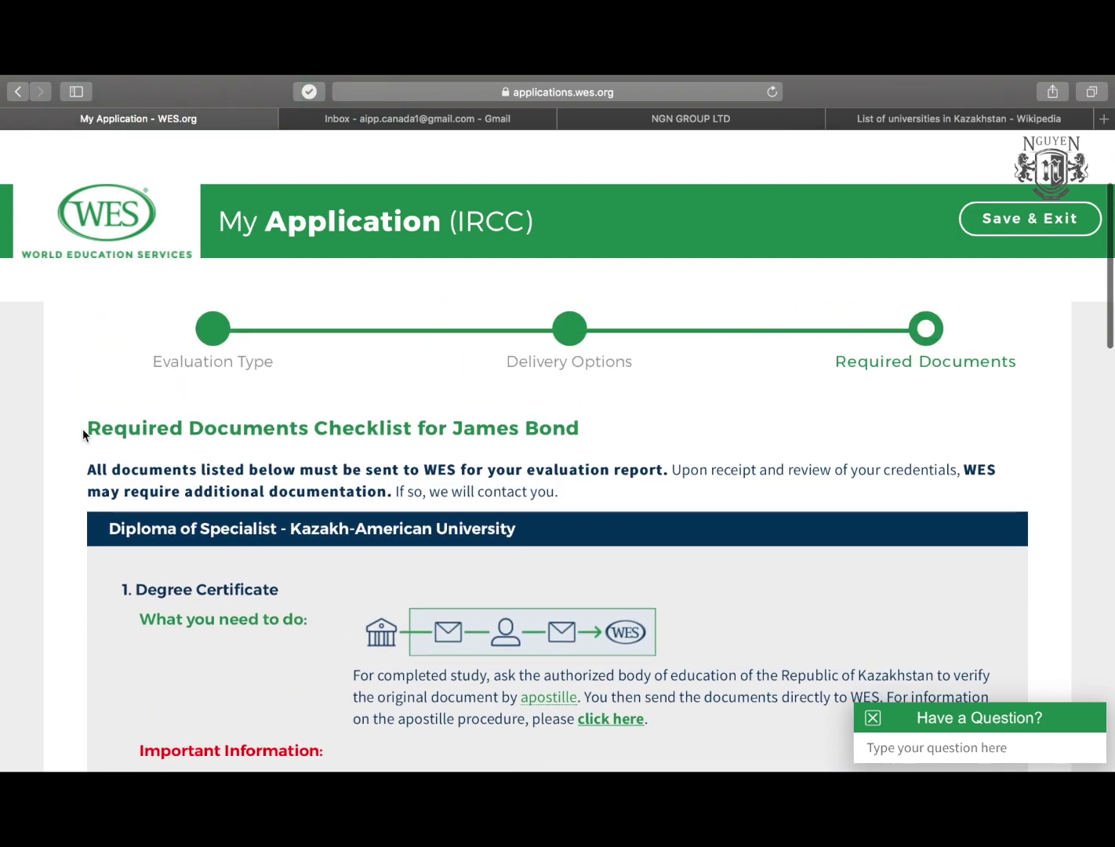
{"action": "left_click_drag", "start_coordinate": [83, 436], "coordinate": [614, 425]}
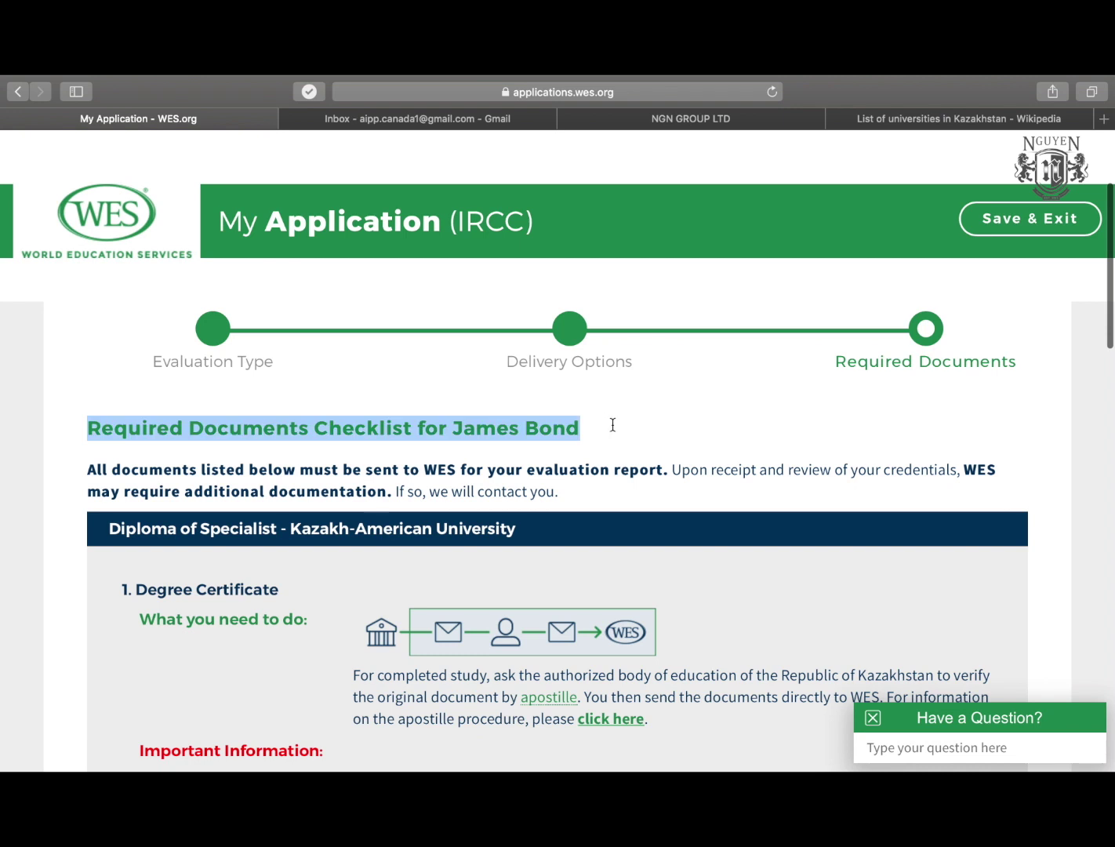
{"action": "left_click", "coordinate": [614, 425]}
{"action": "scroll", "coordinate": [114, 463], "scroll_direction": "down", "scroll_amount": 1}
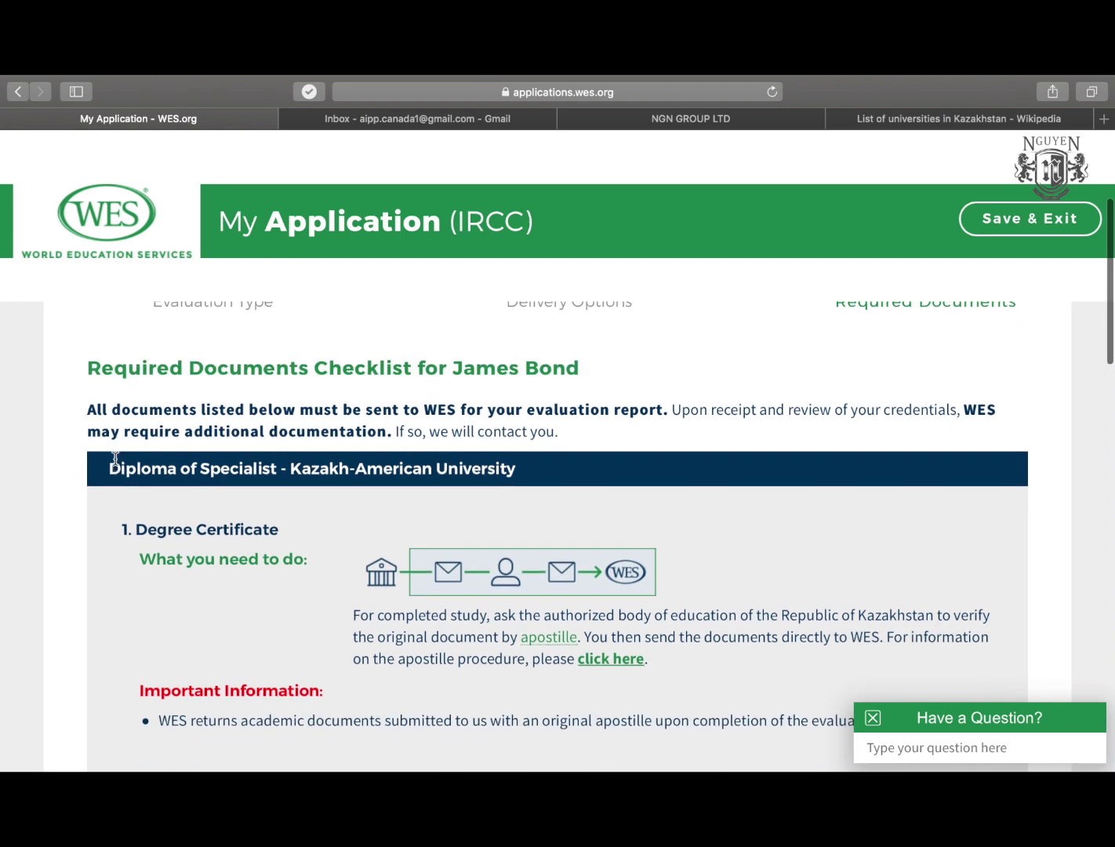
{"action": "scroll", "coordinate": [71, 490], "scroll_direction": "down", "scroll_amount": 1}
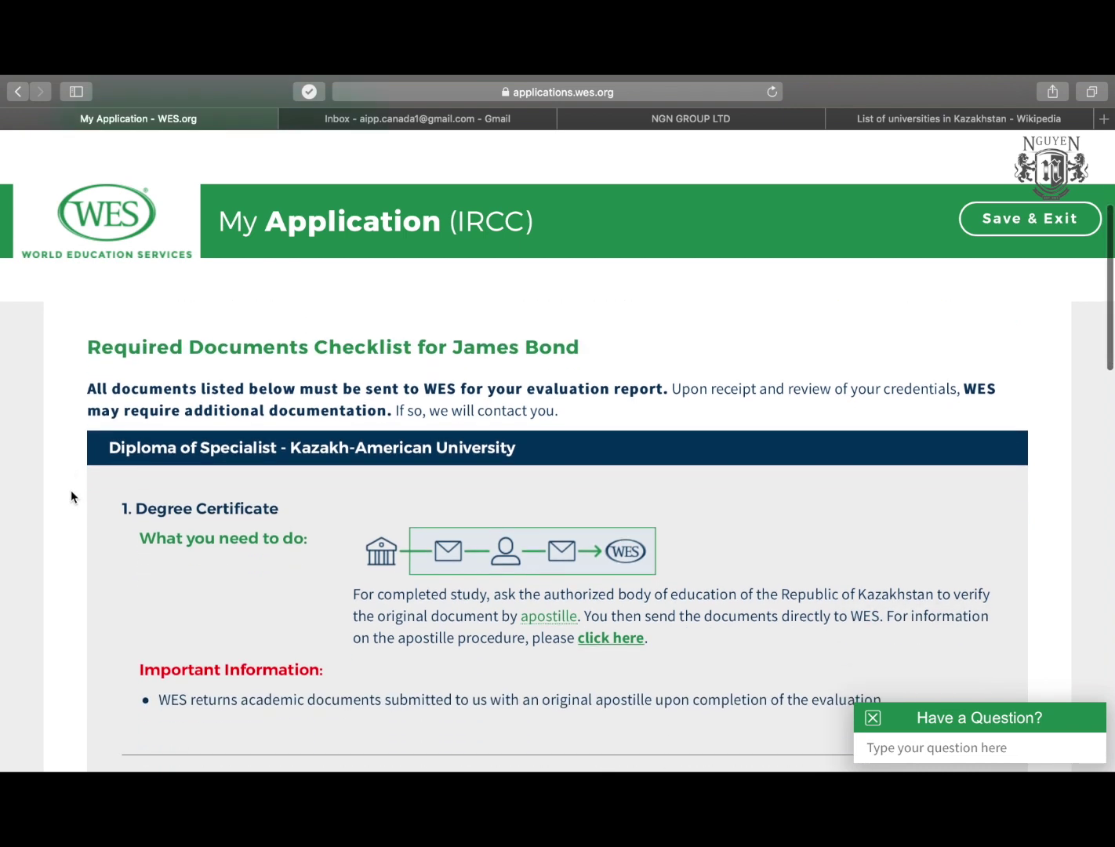
{"action": "scroll", "coordinate": [71, 496], "scroll_direction": "down", "scroll_amount": 1}
{"action": "scroll", "coordinate": [72, 490], "scroll_direction": "down", "scroll_amount": 1}
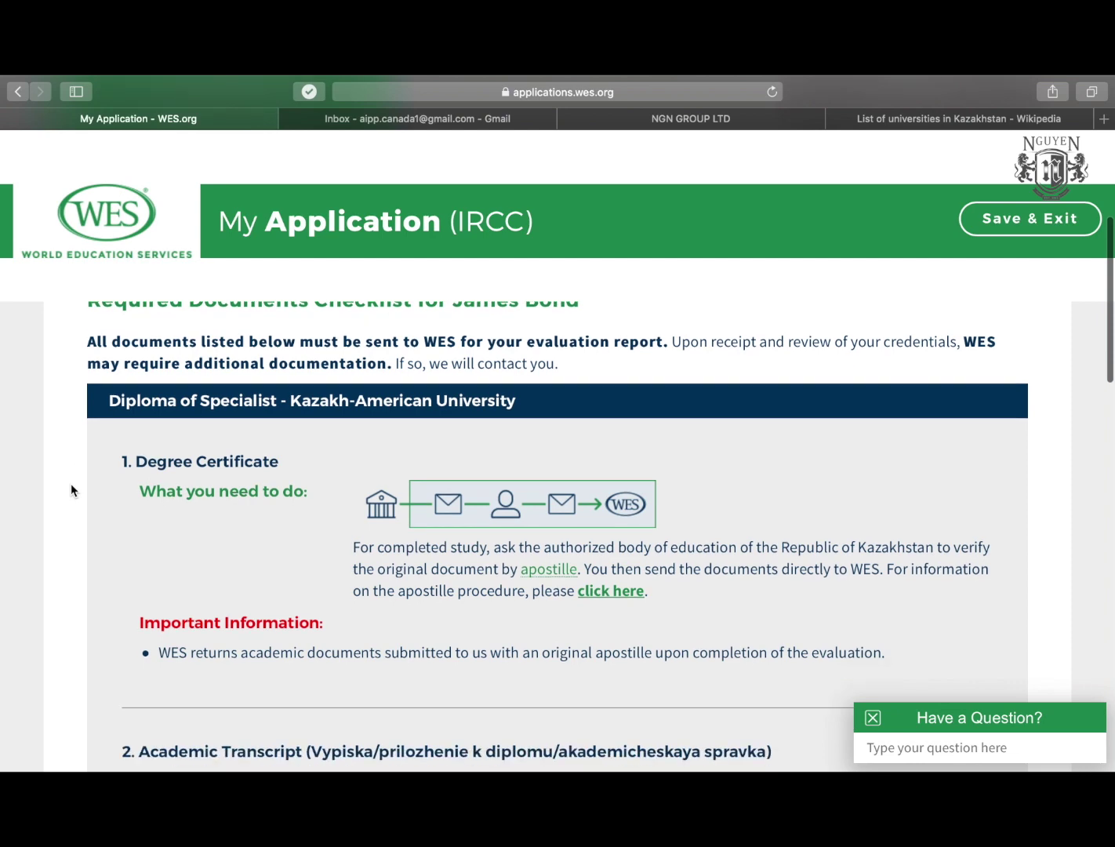
{"action": "scroll", "coordinate": [70, 490], "scroll_direction": "up", "scroll_amount": 1}
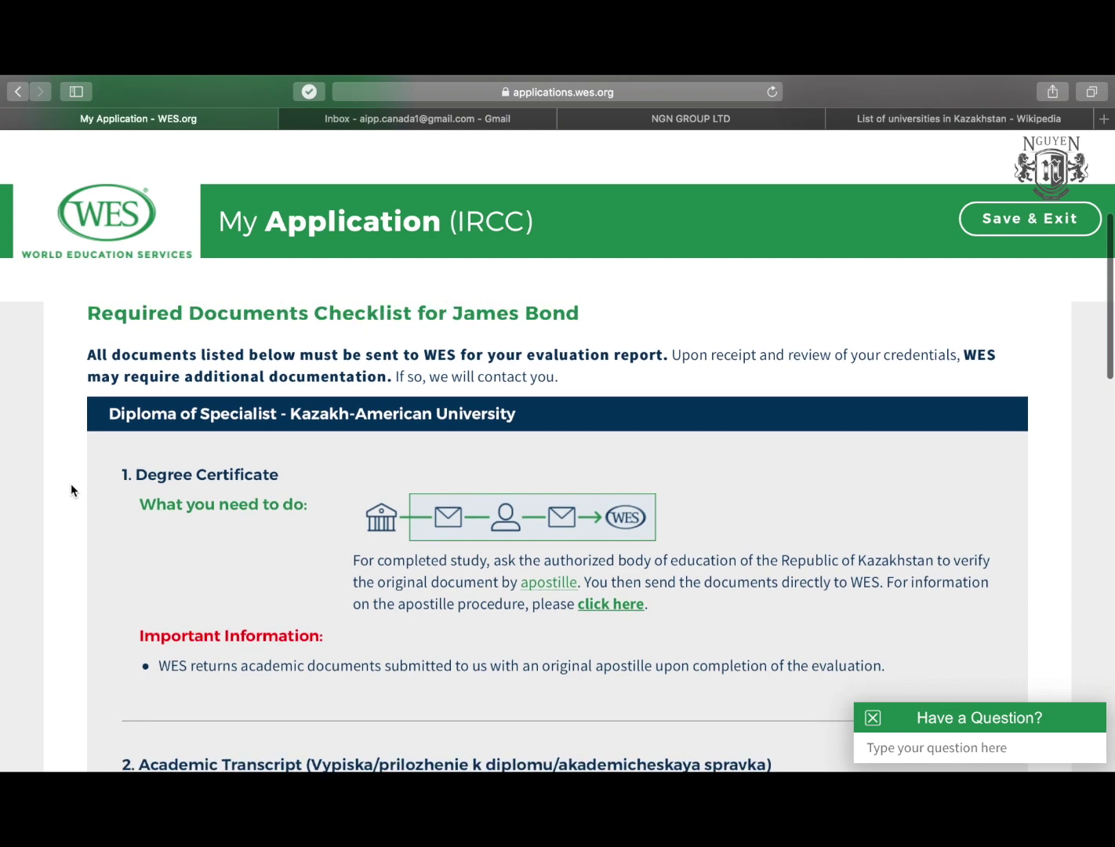
{"action": "scroll", "coordinate": [105, 537], "scroll_direction": "down", "scroll_amount": 5}
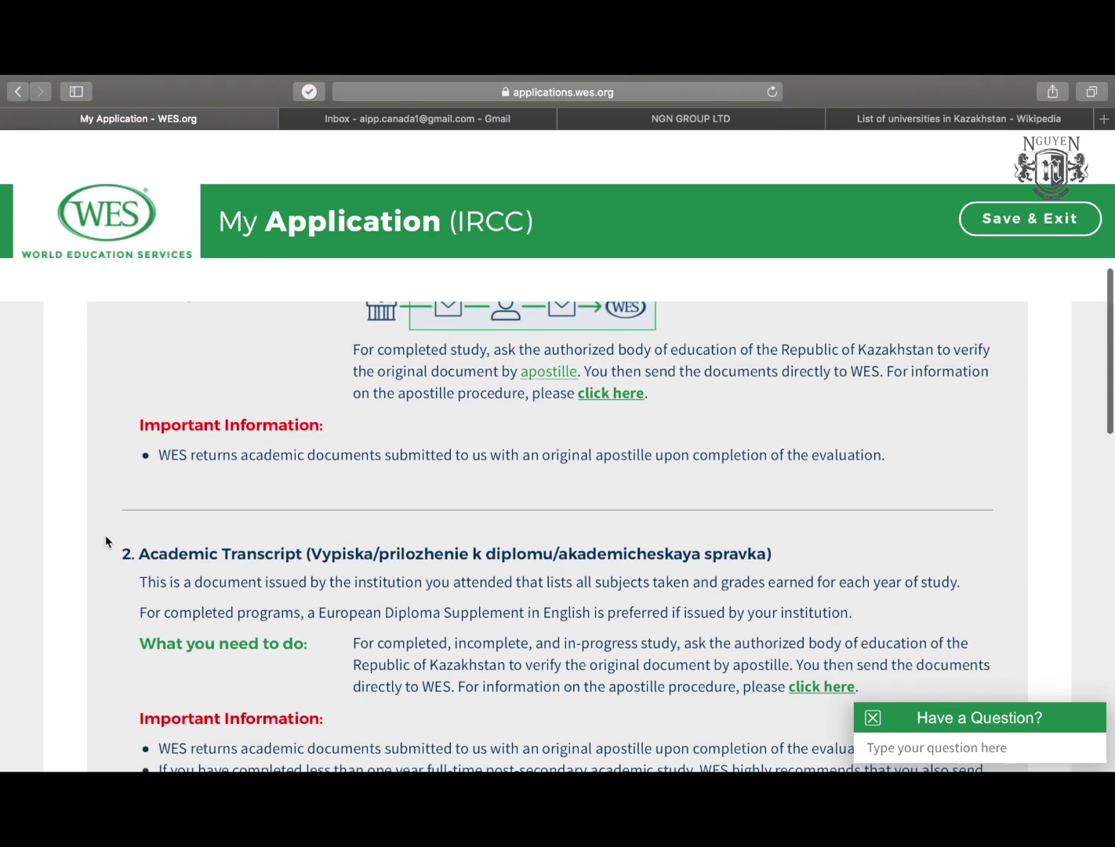
{"action": "scroll", "coordinate": [105, 540], "scroll_direction": "up", "scroll_amount": 3}
{"action": "scroll", "coordinate": [106, 537], "scroll_direction": "down", "scroll_amount": 5}
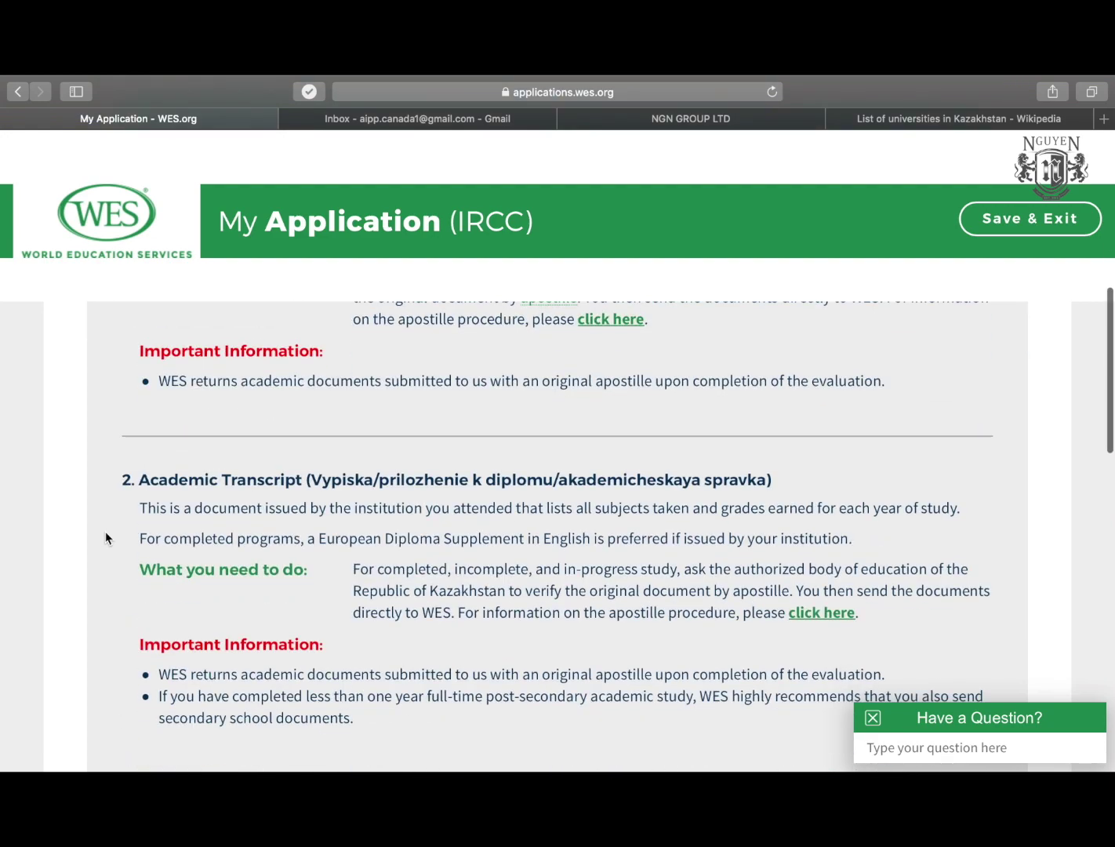
{"action": "scroll", "coordinate": [106, 537], "scroll_direction": "down", "scroll_amount": 4}
{"action": "scroll", "coordinate": [106, 537], "scroll_direction": "up", "scroll_amount": 9}
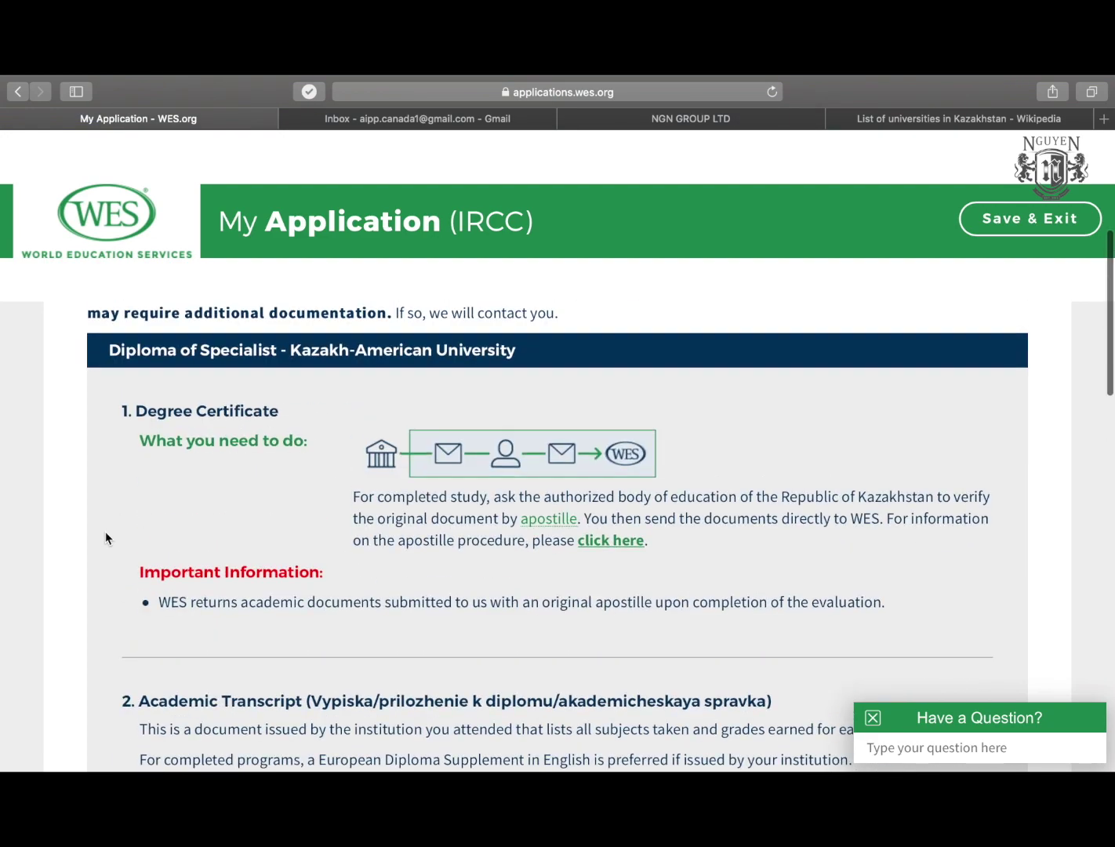
{"action": "scroll", "coordinate": [106, 538], "scroll_direction": "up", "scroll_amount": 1}
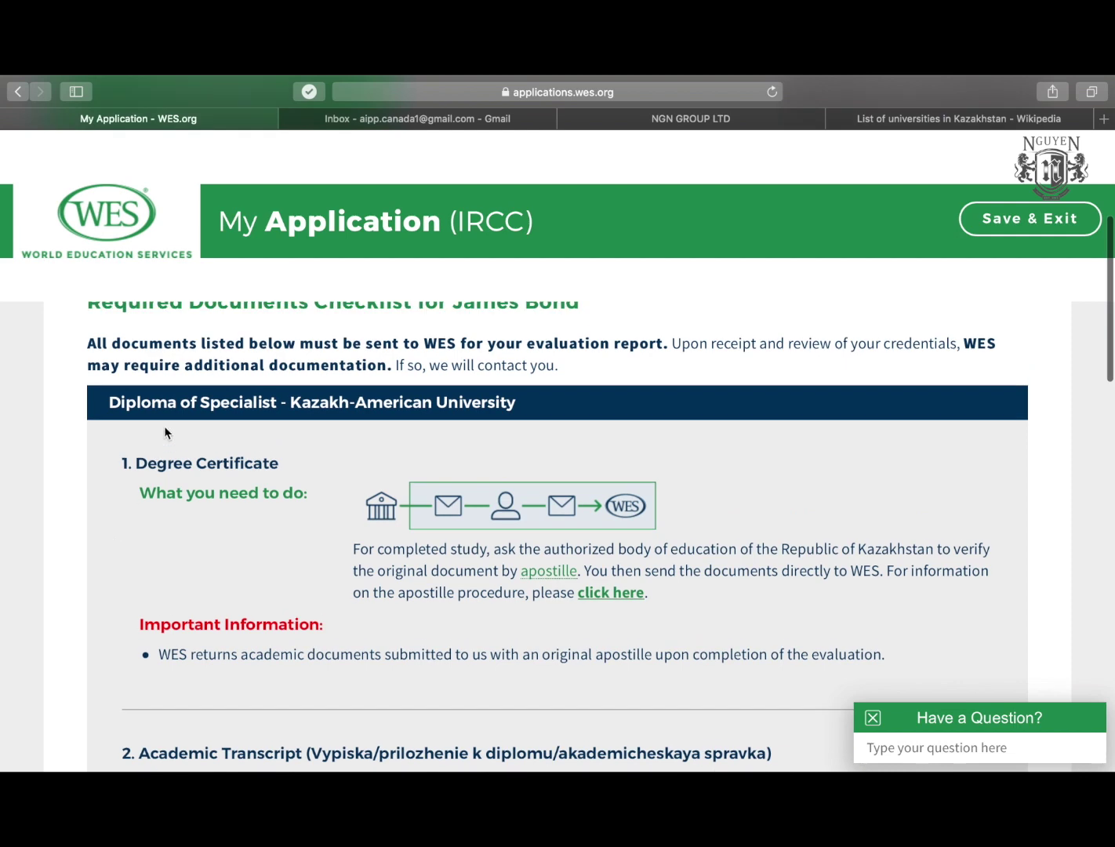
{"action": "left_click", "coordinate": [111, 401]}
{"action": "left_click_drag", "start_coordinate": [110, 402], "coordinate": [498, 407]}
{"action": "left_click", "coordinate": [331, 403]}
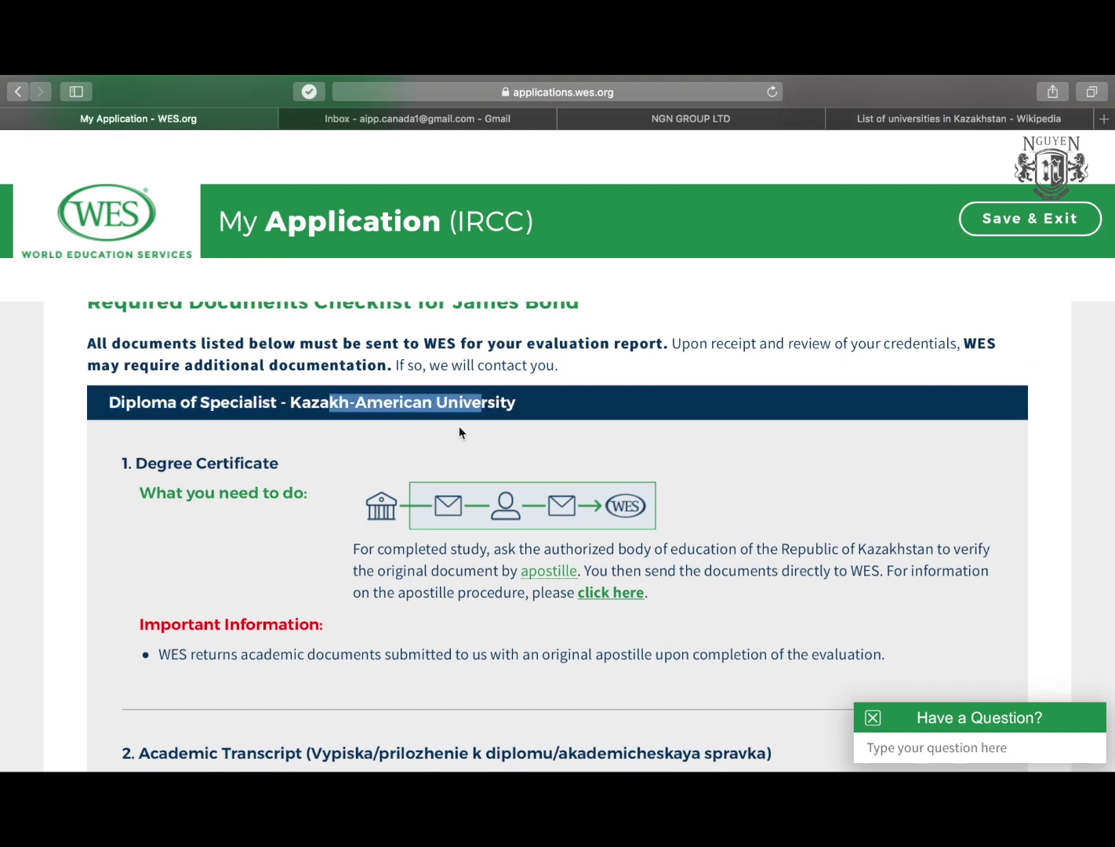
{"action": "scroll", "coordinate": [303, 569], "scroll_direction": "down", "scroll_amount": 7}
{"action": "scroll", "coordinate": [303, 569], "scroll_direction": "up", "scroll_amount": 10}
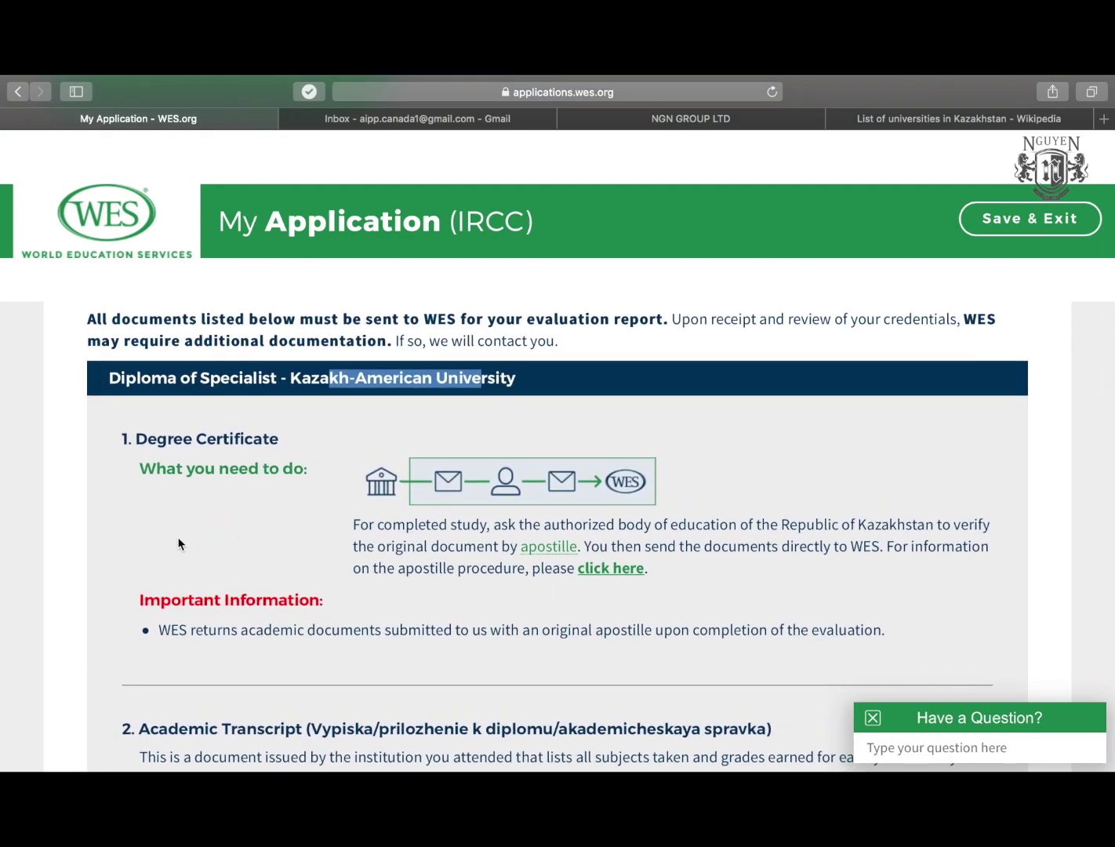
{"action": "left_click", "coordinate": [138, 440]}
{"action": "left_click_drag", "start_coordinate": [138, 441], "coordinate": [289, 441]}
{"action": "left_click_drag", "start_coordinate": [143, 470], "coordinate": [306, 468]}
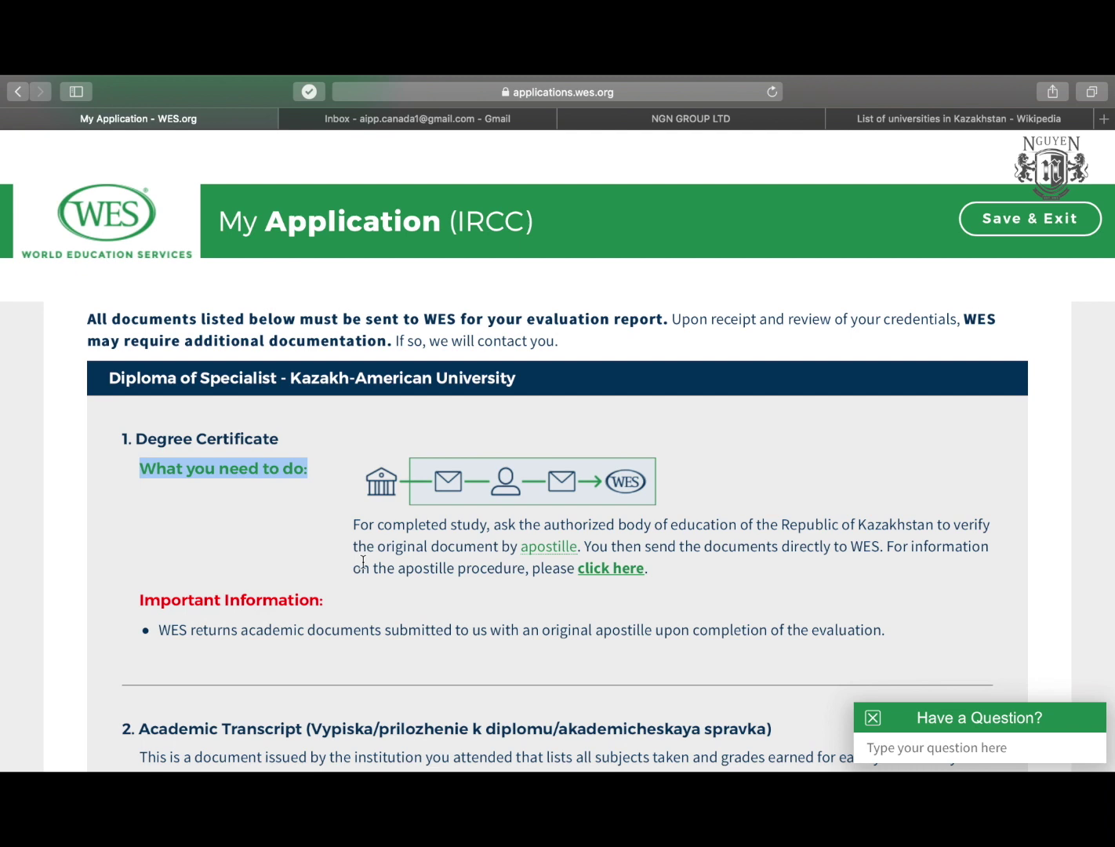
{"action": "left_click", "coordinate": [391, 549]}
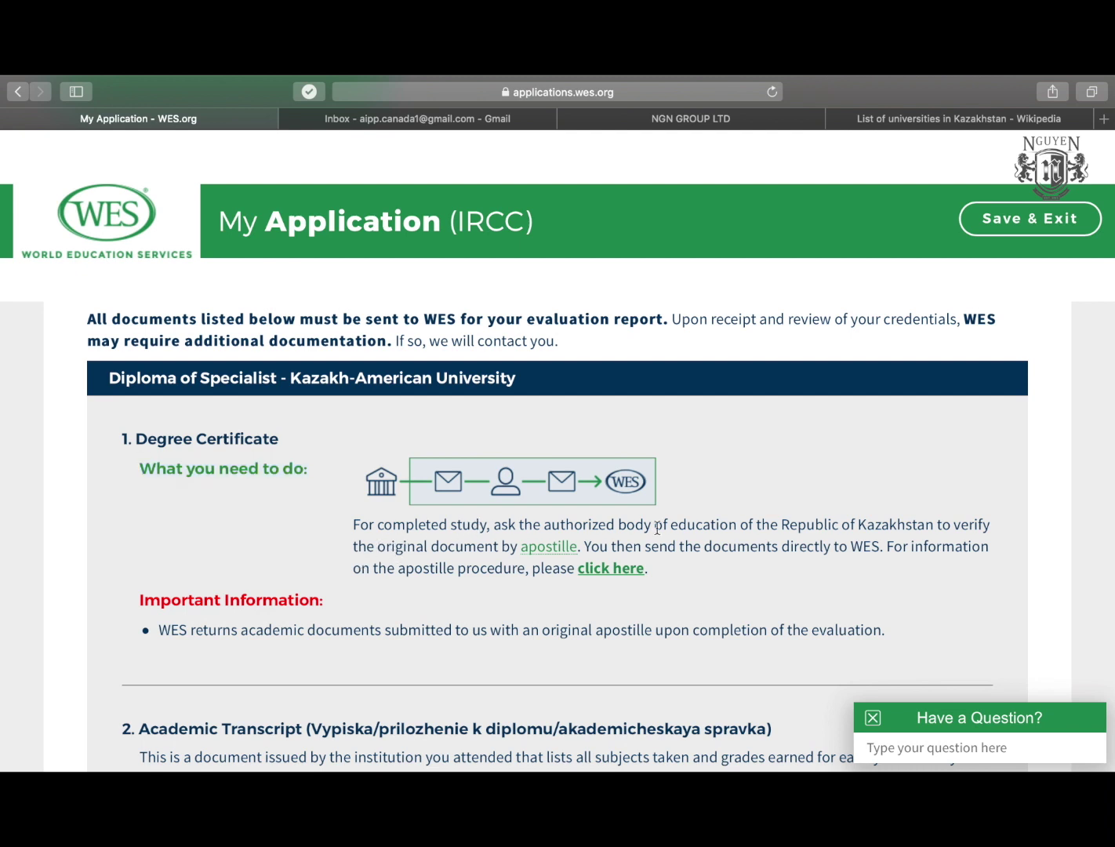
{"action": "scroll", "coordinate": [657, 528], "scroll_direction": "down", "scroll_amount": 1}
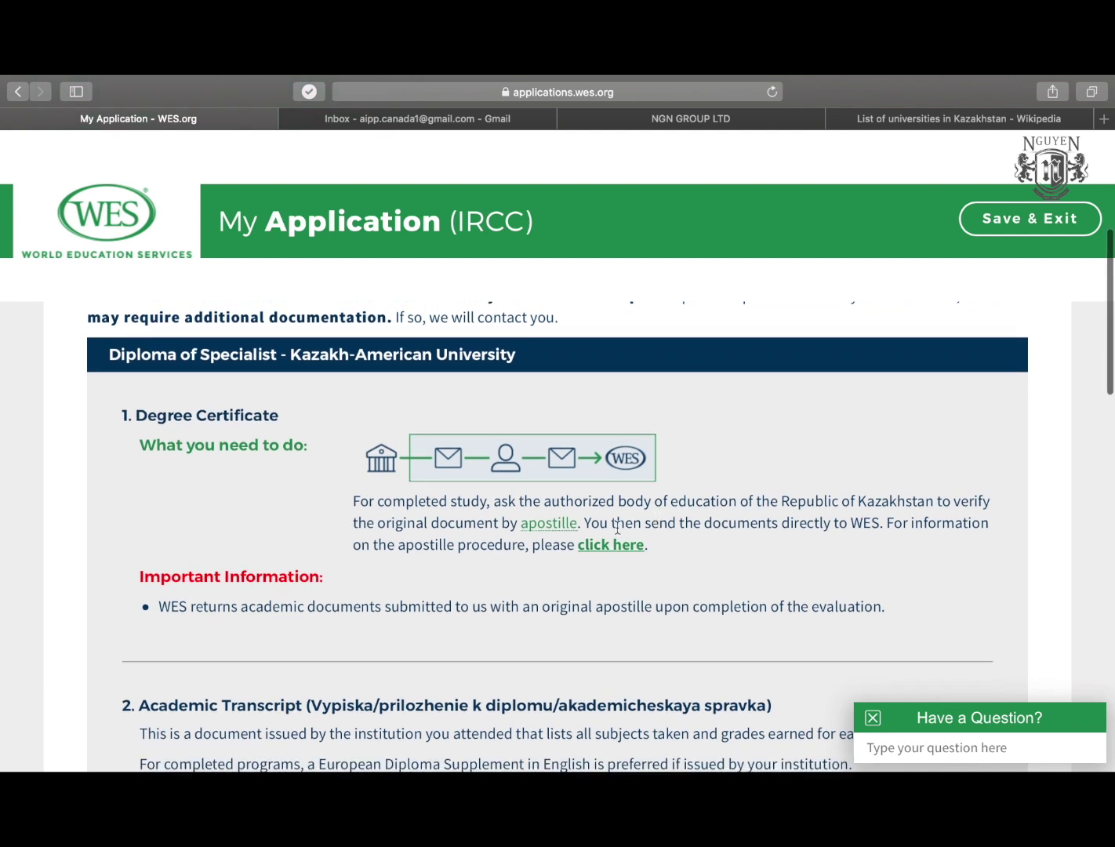
{"action": "left_click_drag", "start_coordinate": [357, 523], "coordinate": [498, 528]}
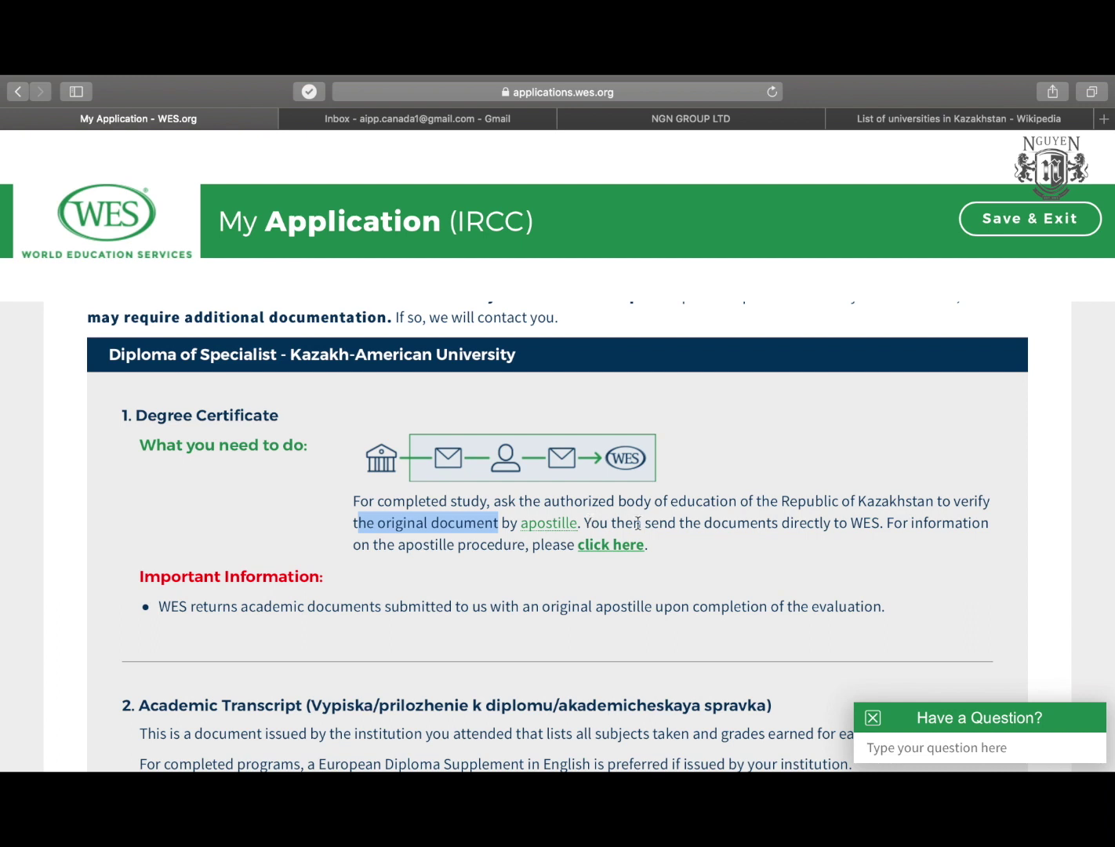
{"action": "left_click_drag", "start_coordinate": [641, 523], "coordinate": [843, 527]}
{"action": "scroll", "coordinate": [488, 551], "scroll_direction": "down", "scroll_amount": 2}
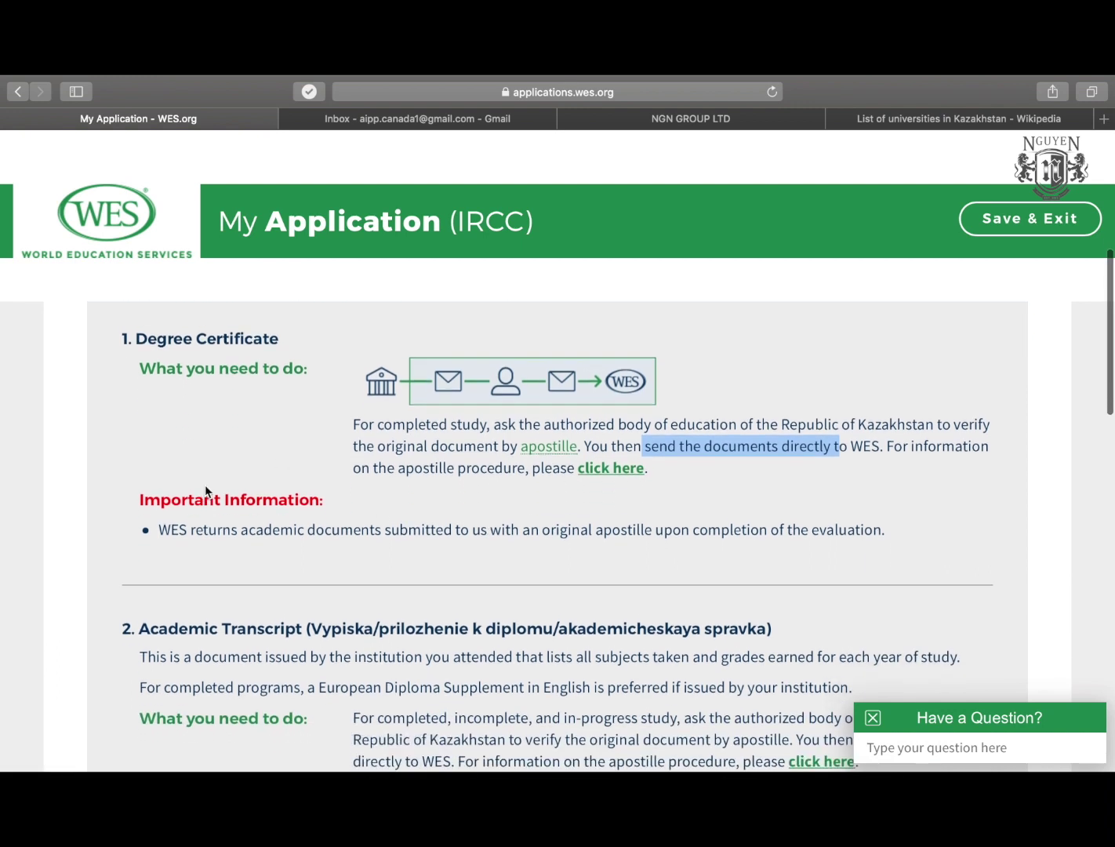
{"action": "scroll", "coordinate": [206, 485], "scroll_direction": "up", "scroll_amount": 1}
{"action": "scroll", "coordinate": [330, 505], "scroll_direction": "up", "scroll_amount": 1}
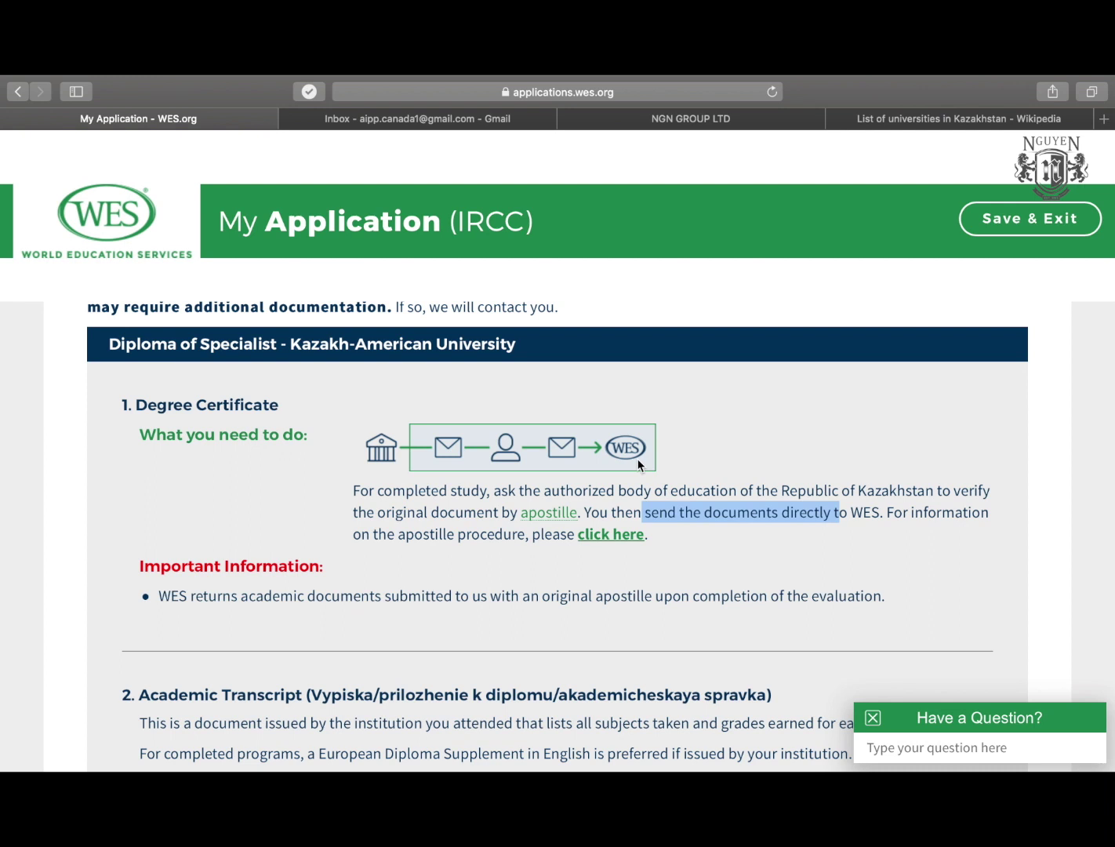
{"action": "scroll", "coordinate": [640, 464], "scroll_direction": "down", "scroll_amount": 5}
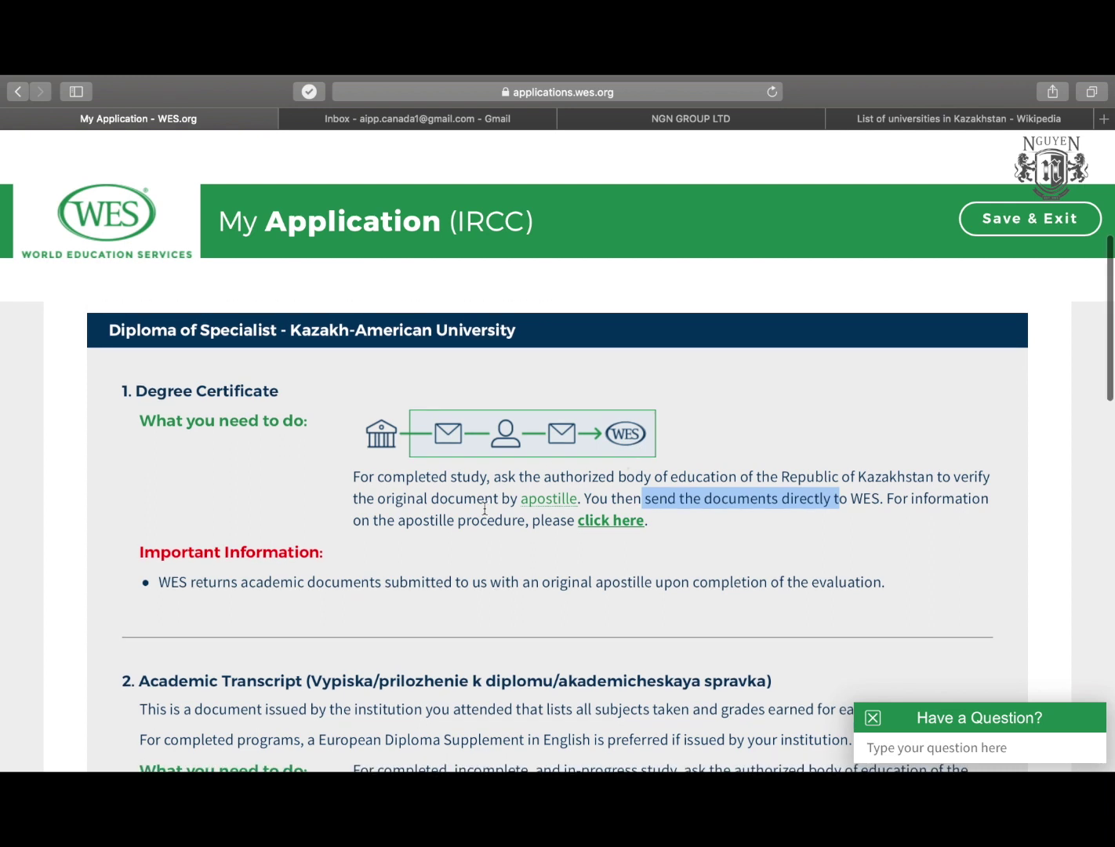
{"action": "scroll", "coordinate": [484, 508], "scroll_direction": "down", "scroll_amount": 3}
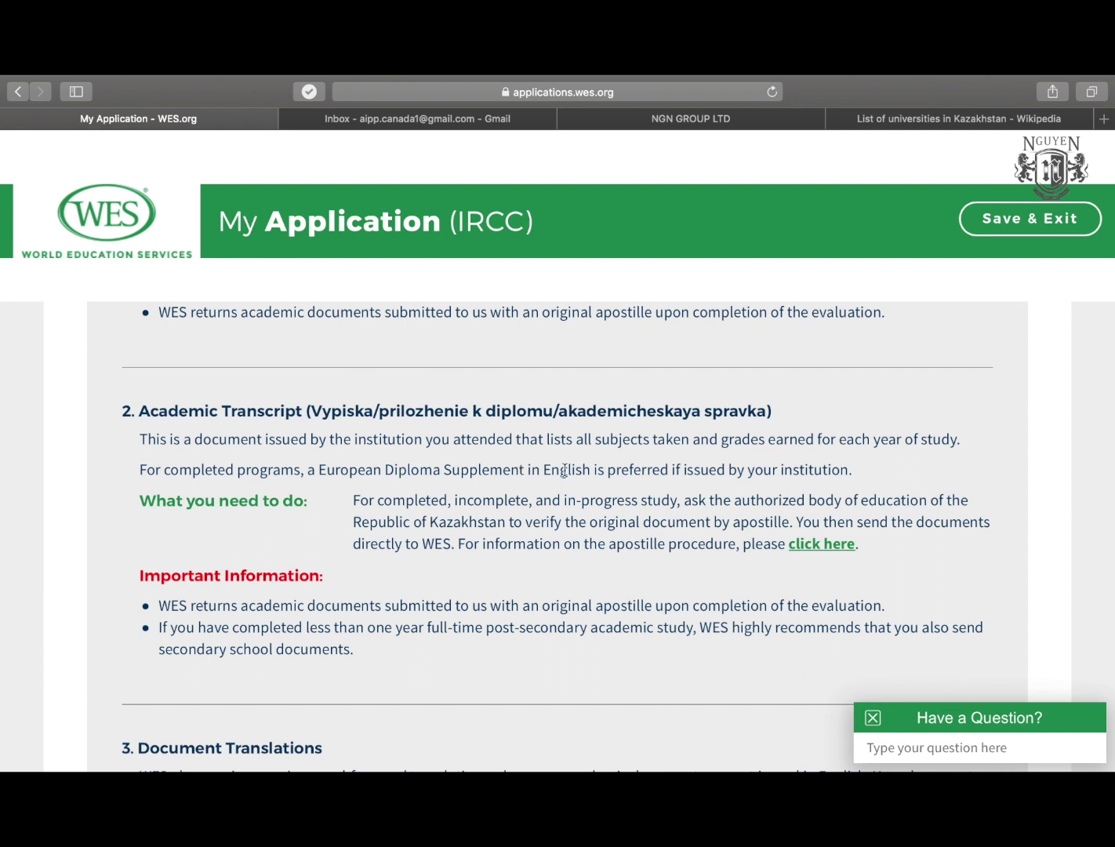
{"action": "left_click_drag", "start_coordinate": [671, 471], "coordinate": [863, 462]}
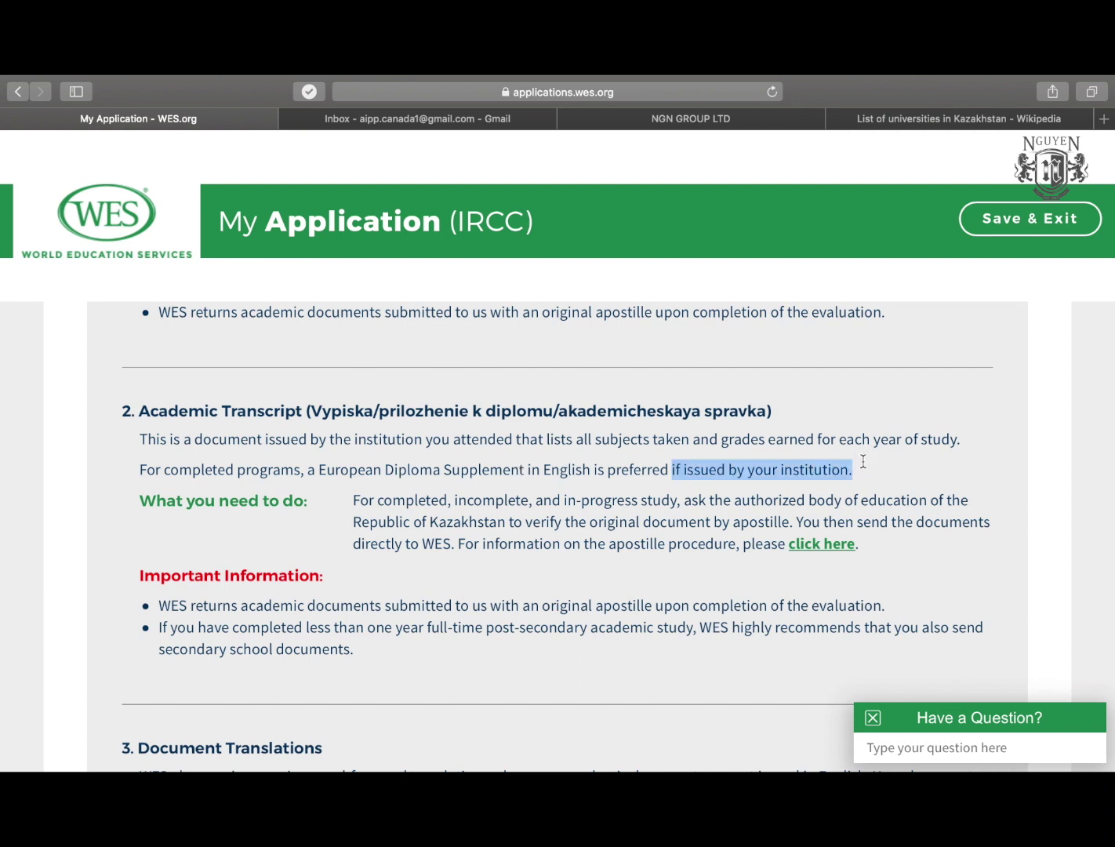
{"action": "scroll", "coordinate": [428, 438], "scroll_direction": "down", "scroll_amount": 2}
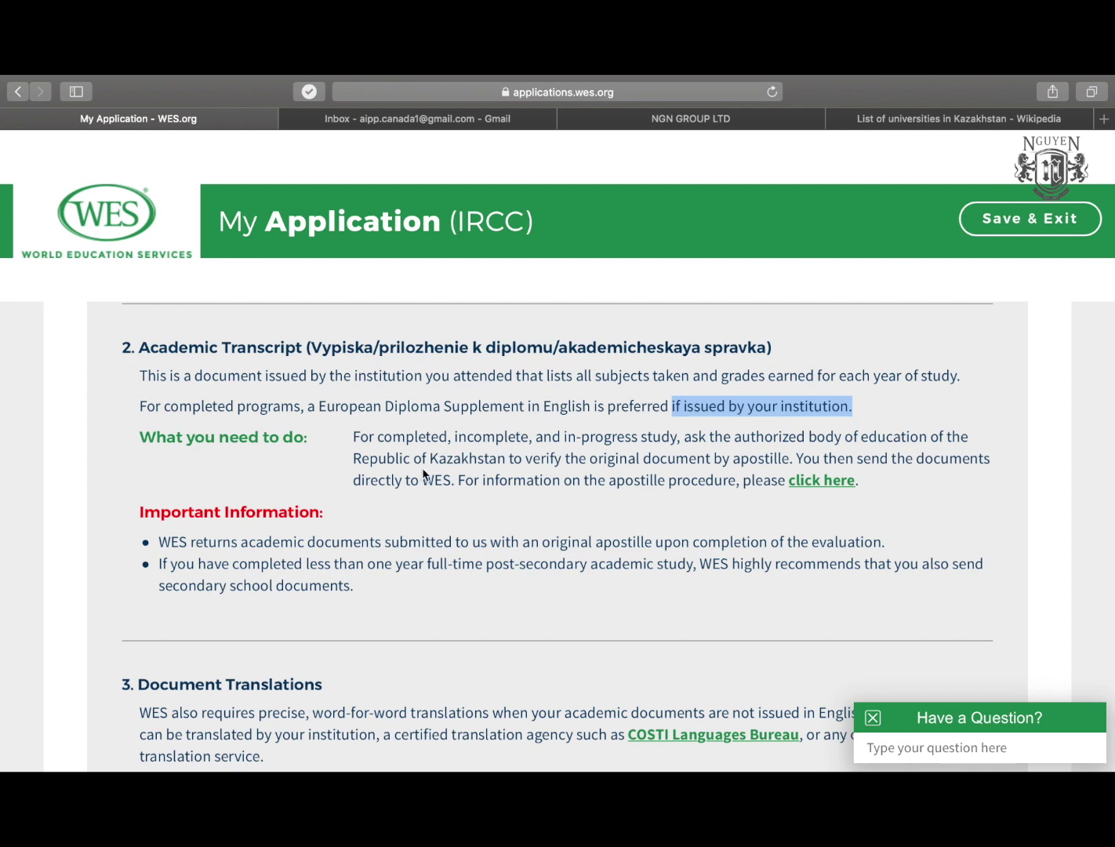
{"action": "left_click_drag", "start_coordinate": [506, 458], "coordinate": [820, 460]}
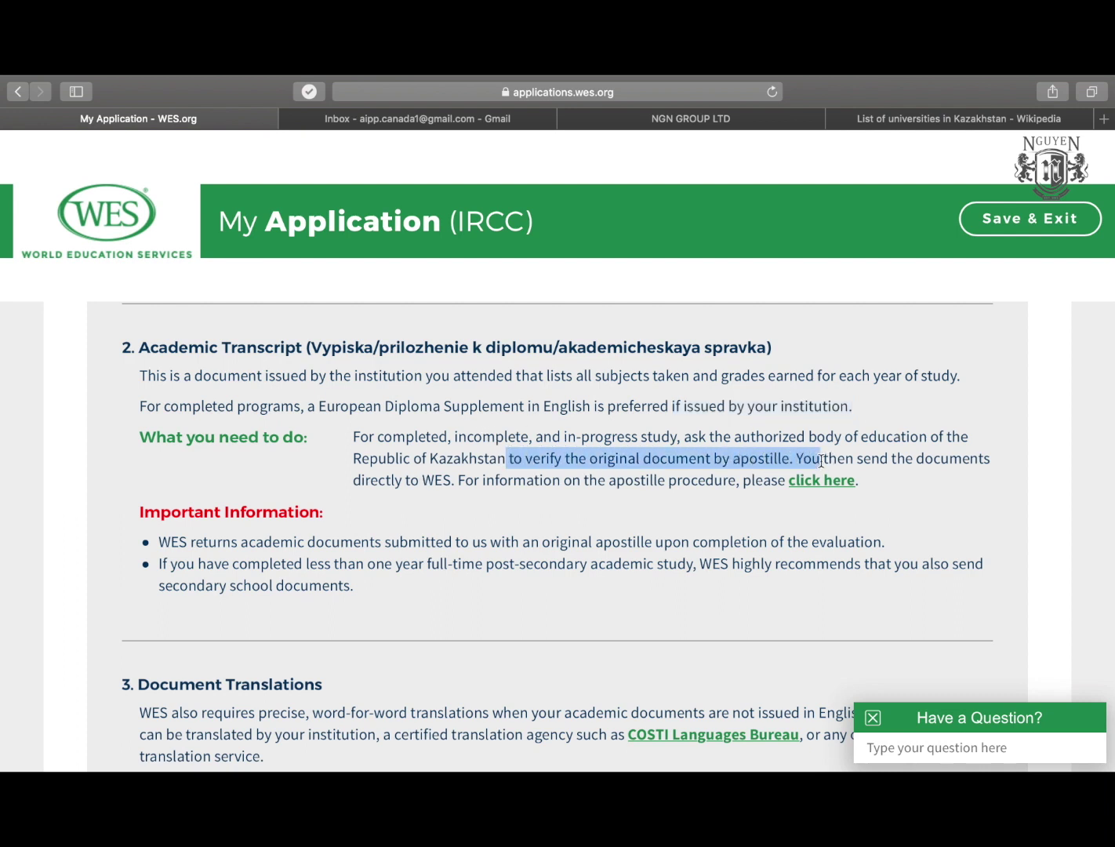
{"action": "left_click", "coordinate": [808, 460]}
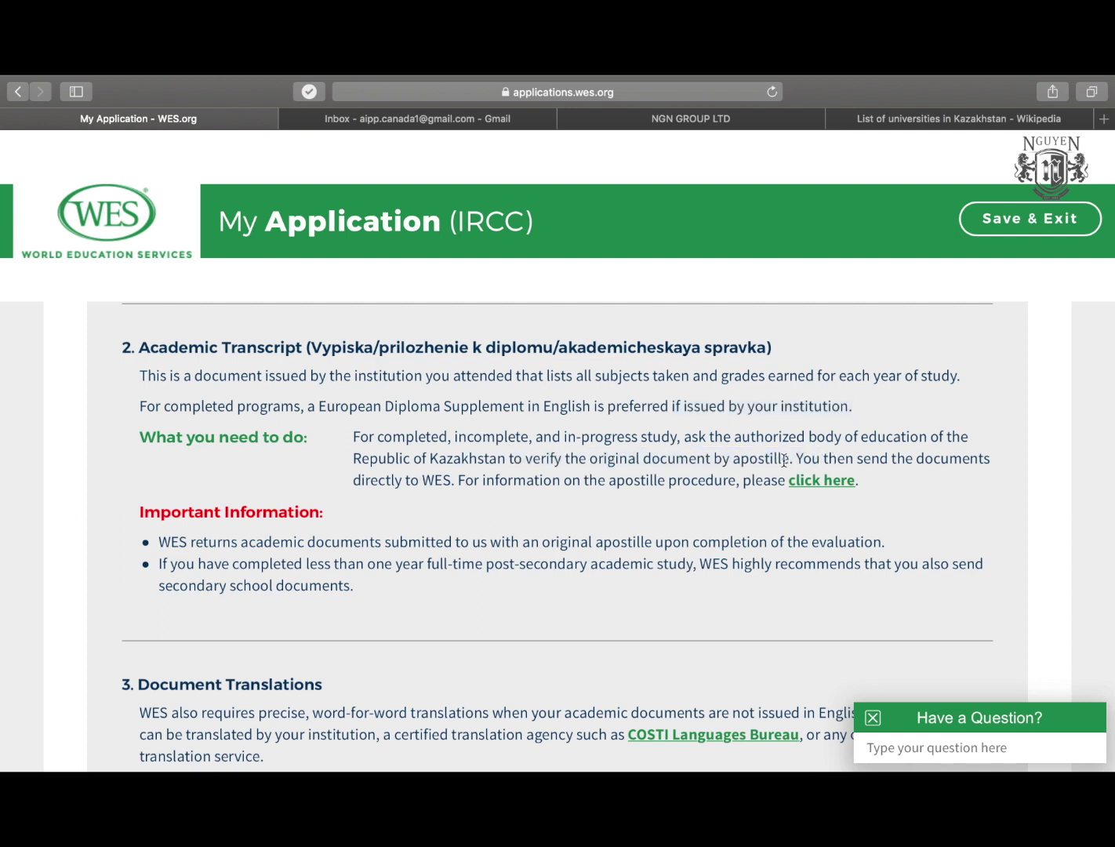
{"action": "scroll", "coordinate": [416, 483], "scroll_direction": "up", "scroll_amount": 2}
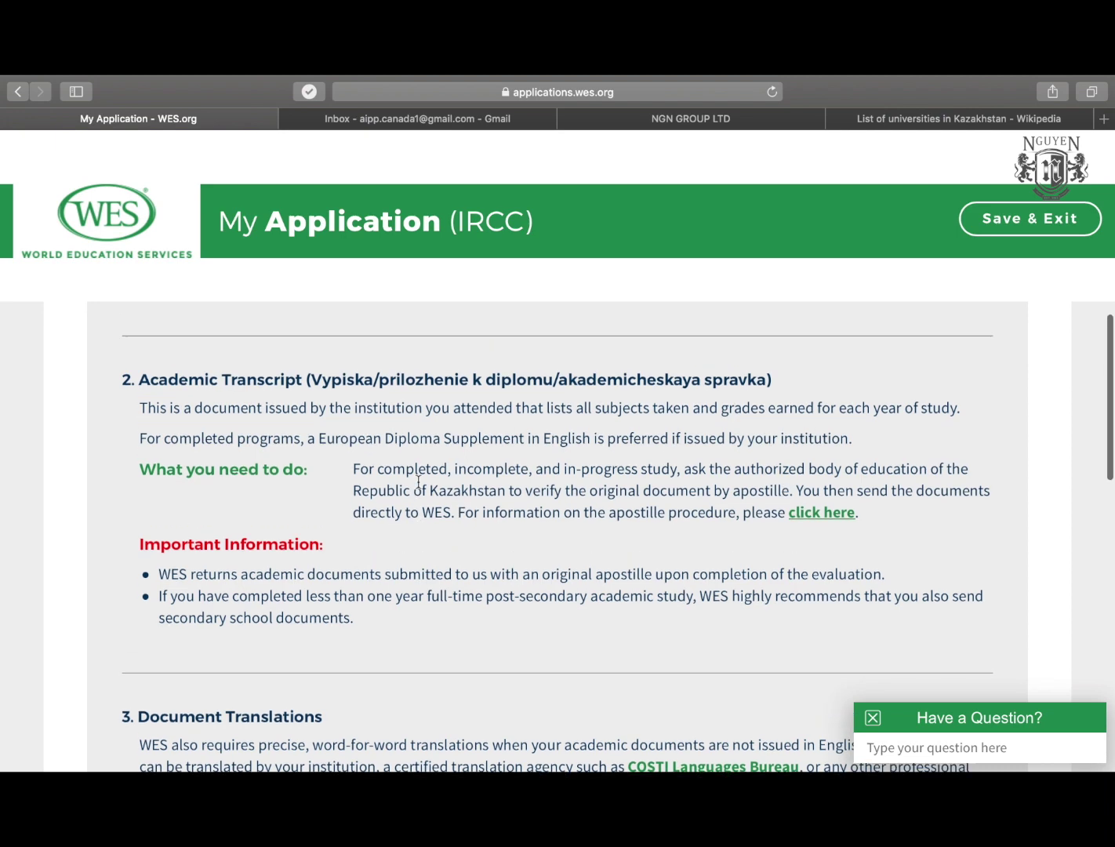
{"action": "scroll", "coordinate": [418, 481], "scroll_direction": "up", "scroll_amount": 5}
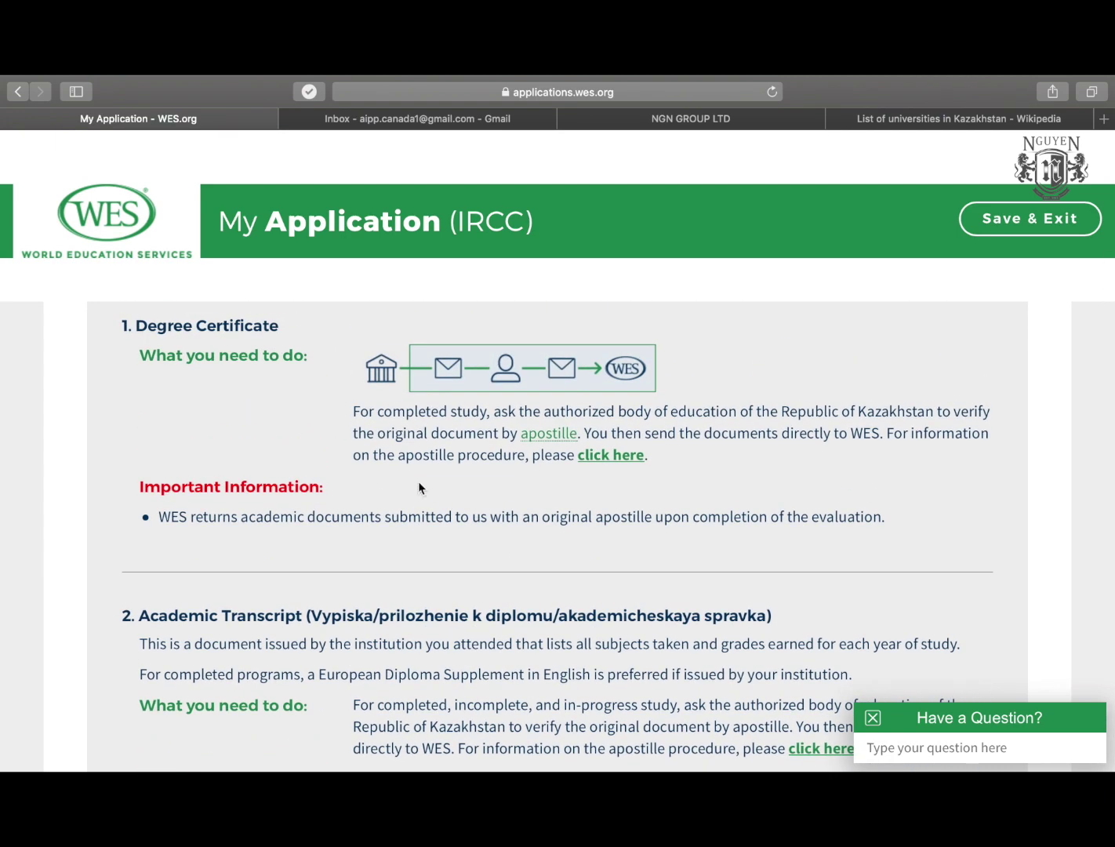
{"action": "left_click_drag", "start_coordinate": [136, 326], "coordinate": [279, 328]}
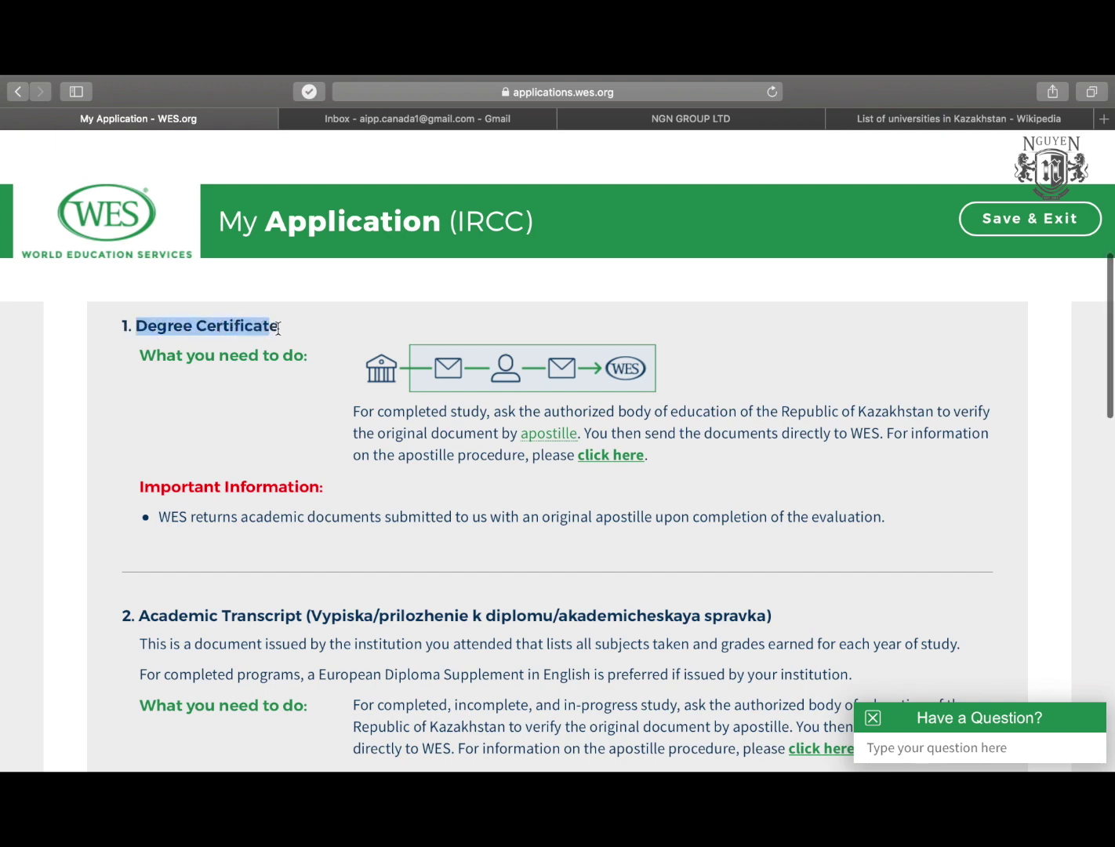
{"action": "scroll", "coordinate": [161, 445], "scroll_direction": "down", "scroll_amount": 5}
{"action": "left_click", "coordinate": [149, 444]}
{"action": "left_click_drag", "start_coordinate": [149, 444], "coordinate": [306, 441]}
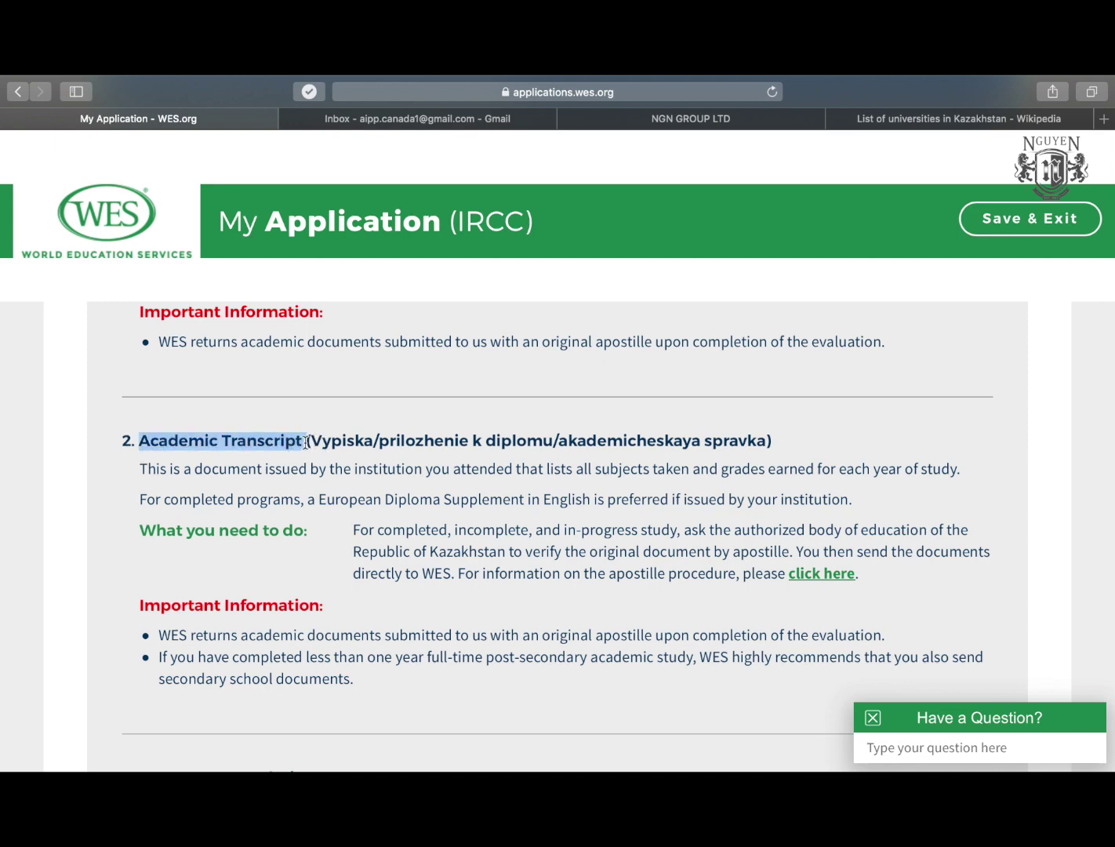
{"action": "scroll", "coordinate": [305, 441], "scroll_direction": "down", "scroll_amount": 10}
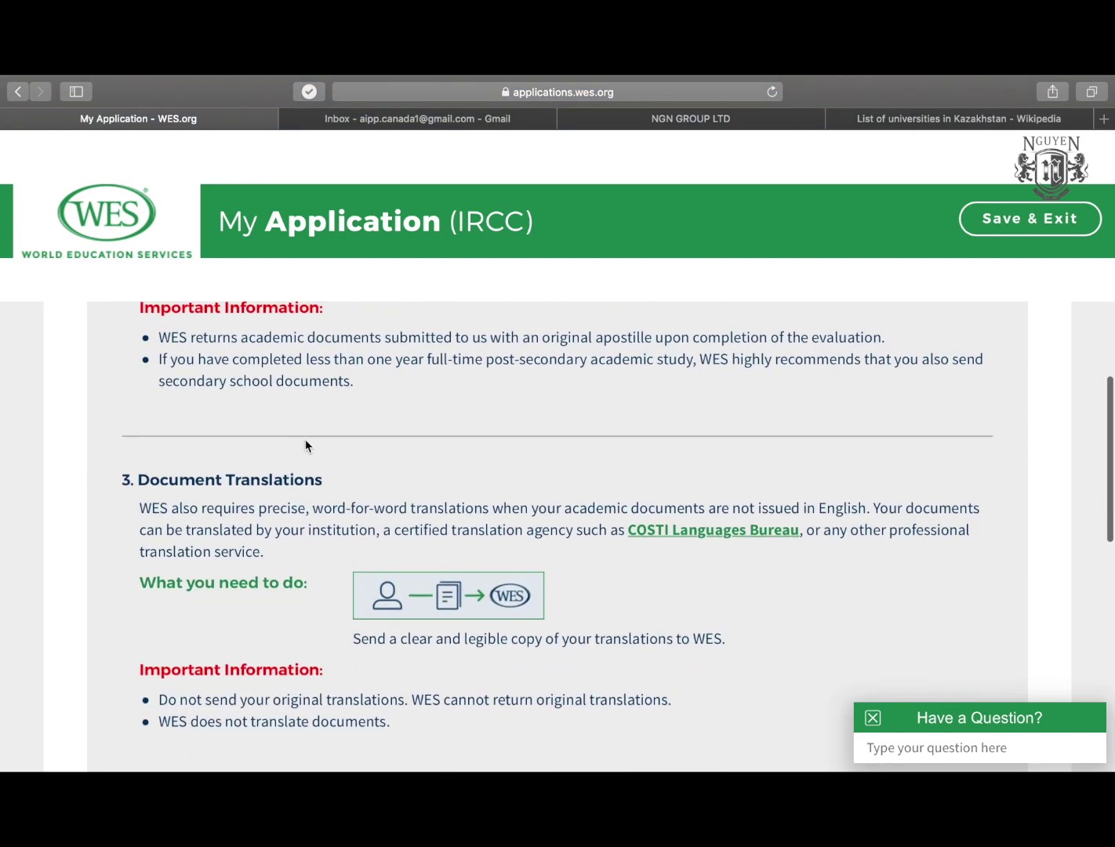
{"action": "left_click_drag", "start_coordinate": [137, 394], "coordinate": [314, 397]}
{"action": "left_click", "coordinate": [254, 414]}
{"action": "left_click_drag", "start_coordinate": [142, 423], "coordinate": [373, 463]}
{"action": "left_click", "coordinate": [343, 428]}
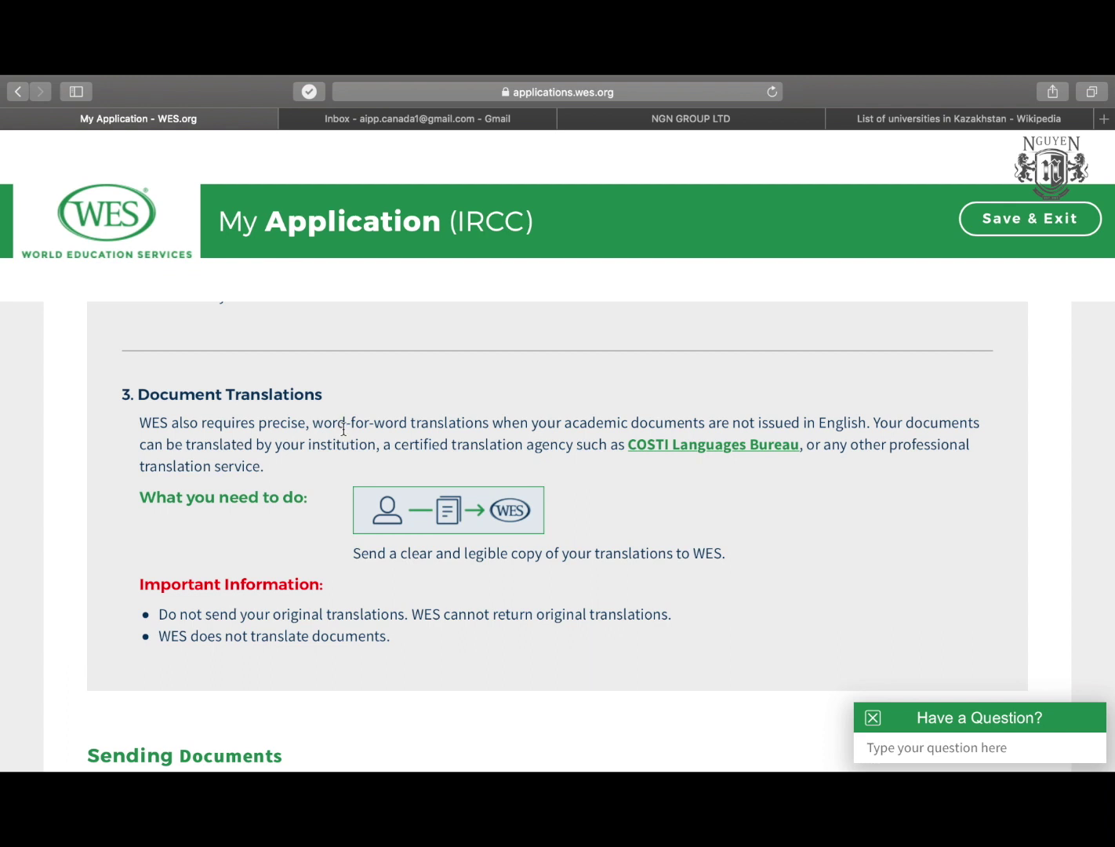
{"action": "scroll", "coordinate": [344, 427], "scroll_direction": "down", "scroll_amount": 1}
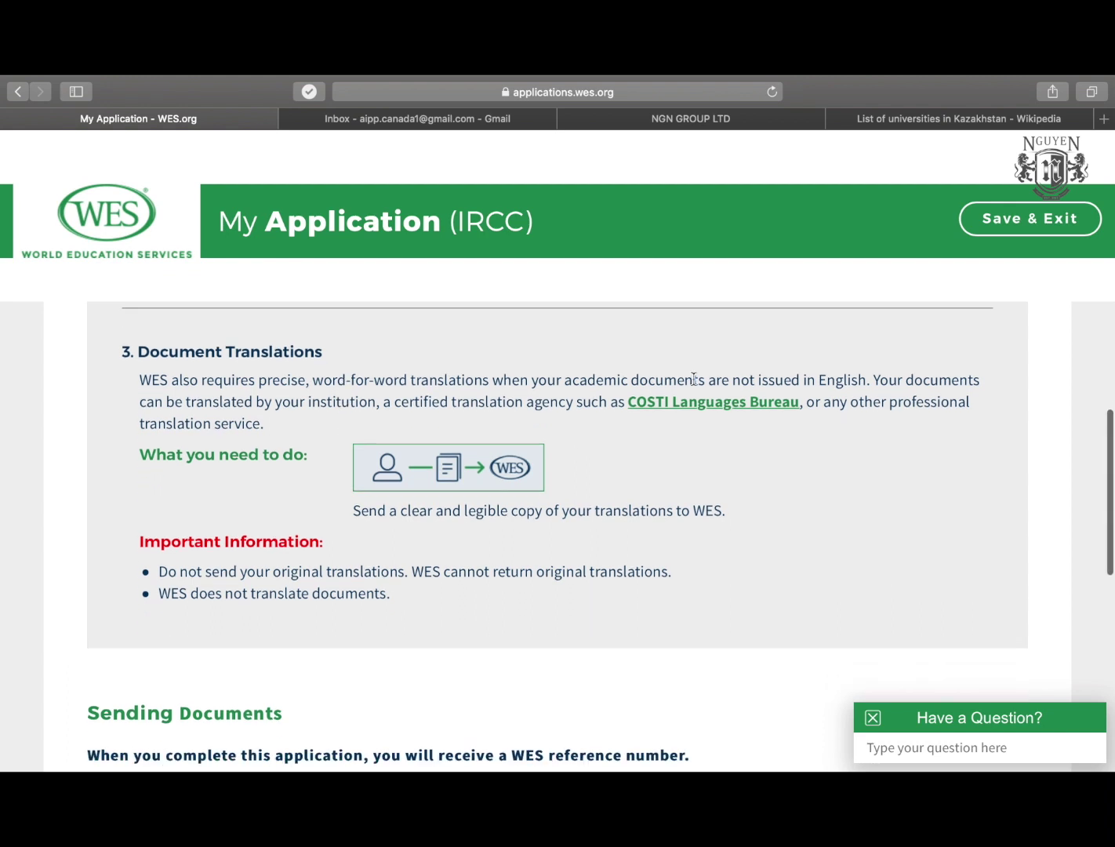
{"action": "left_click_drag", "start_coordinate": [684, 380], "coordinate": [948, 385]}
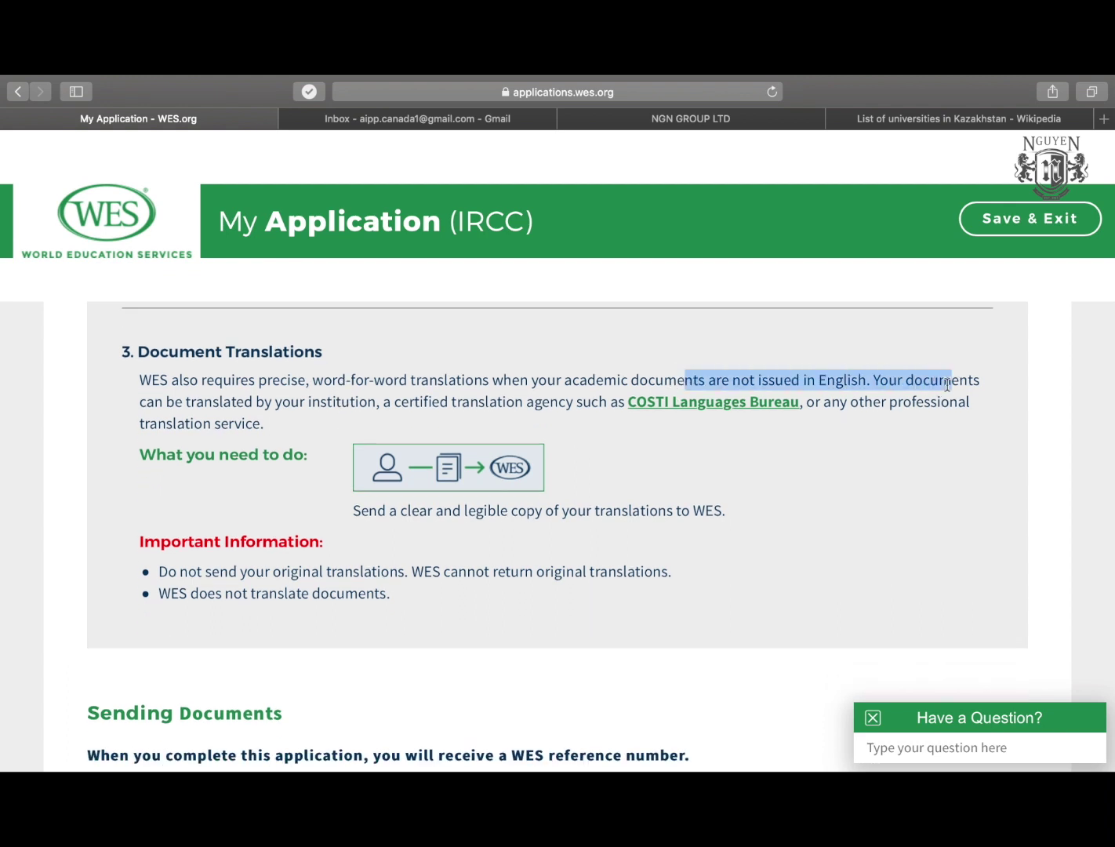
{"action": "scroll", "coordinate": [674, 440], "scroll_direction": "up", "scroll_amount": 10}
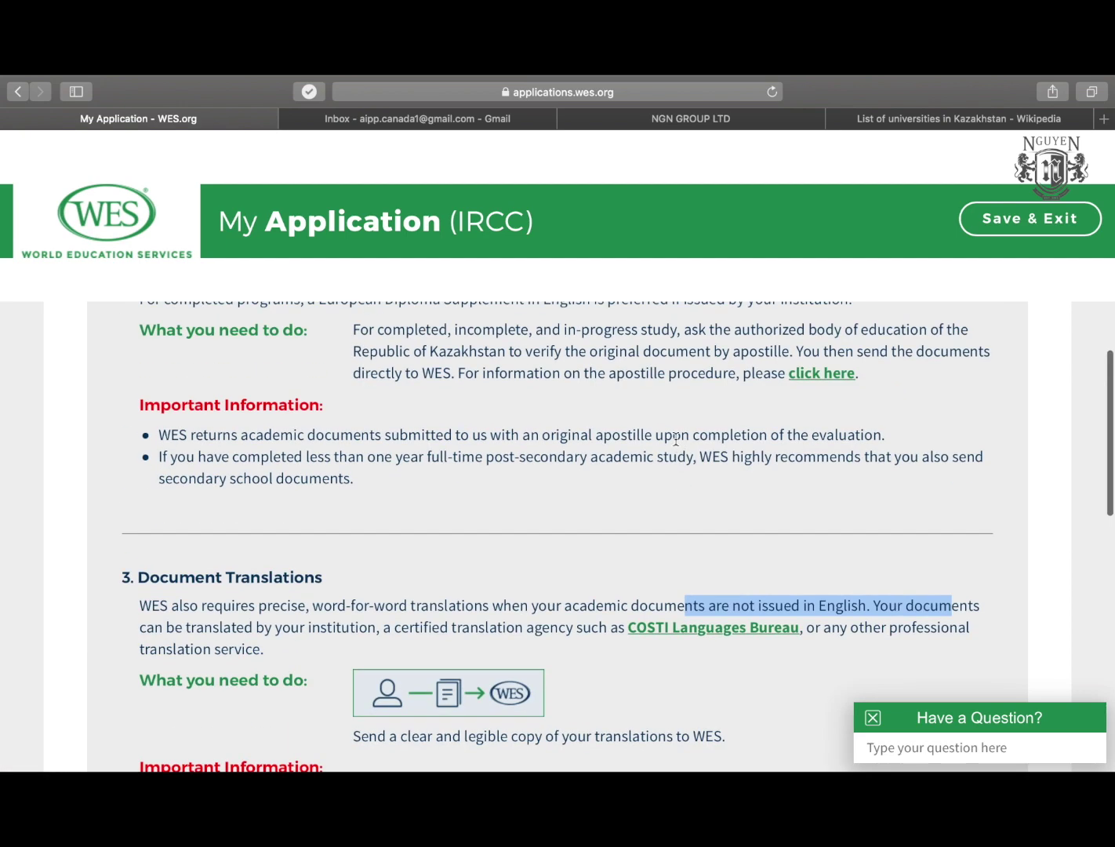
{"action": "scroll", "coordinate": [674, 440], "scroll_direction": "up", "scroll_amount": 5}
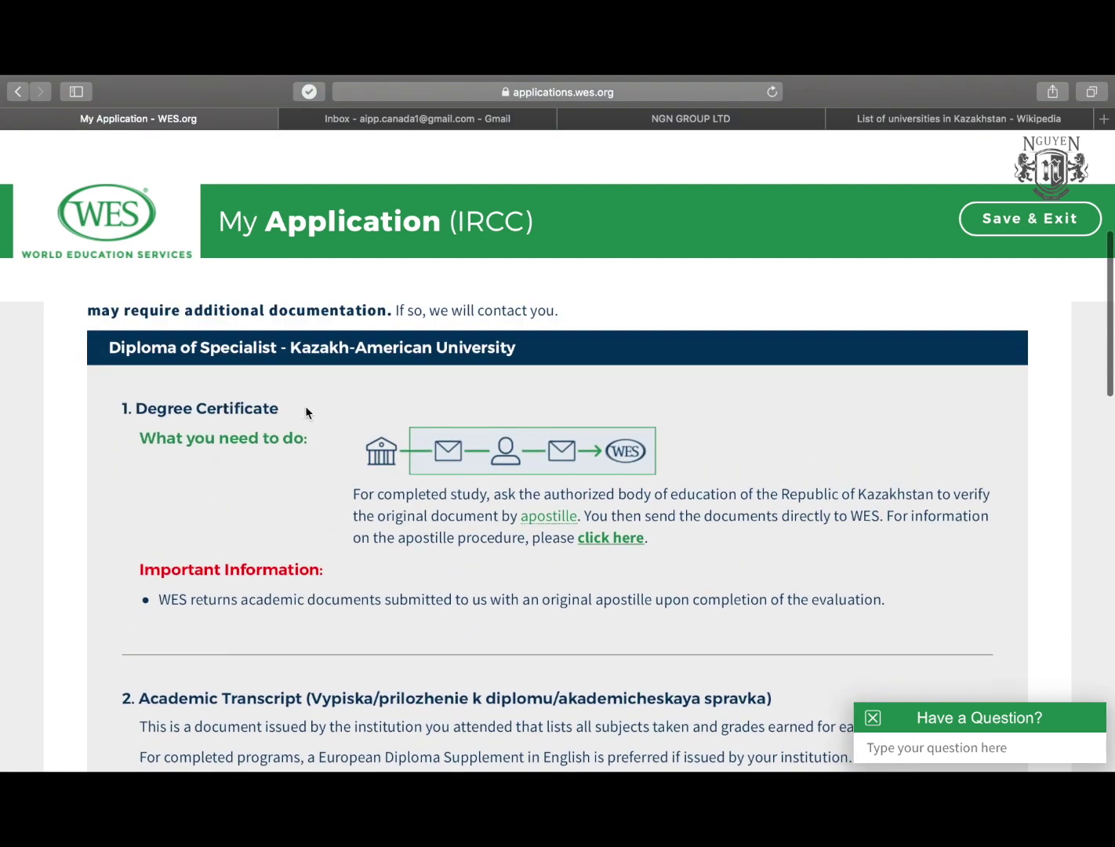
{"action": "scroll", "coordinate": [306, 413], "scroll_direction": "down", "scroll_amount": 1}
{"action": "scroll", "coordinate": [306, 405], "scroll_direction": "down", "scroll_amount": 2}
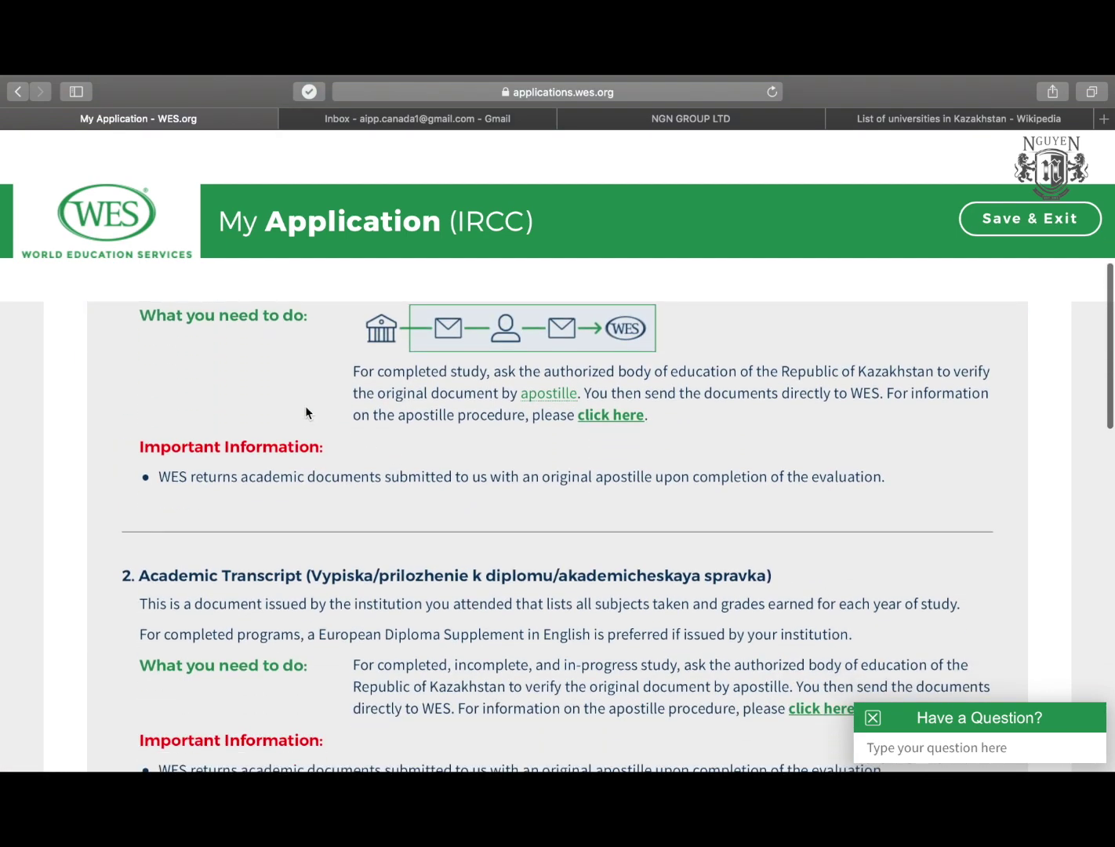
{"action": "scroll", "coordinate": [305, 406], "scroll_direction": "down", "scroll_amount": 9}
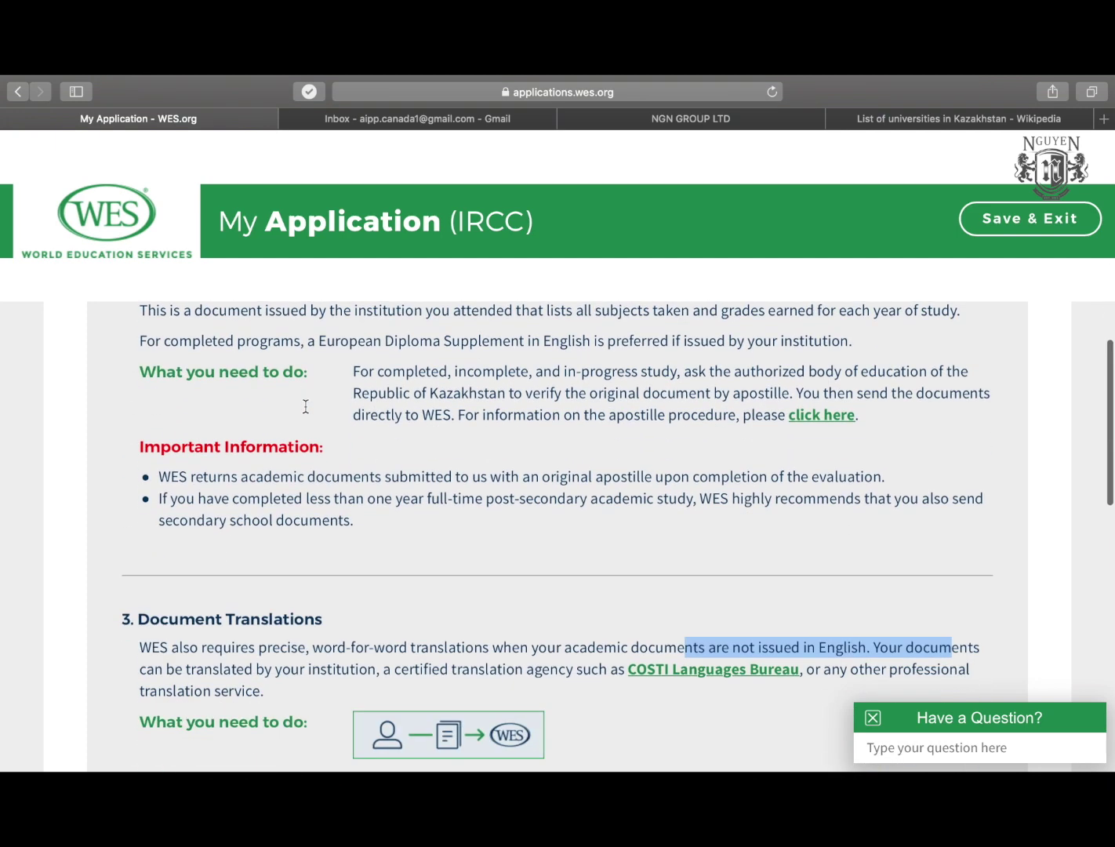
{"action": "scroll", "coordinate": [306, 404], "scroll_direction": "down", "scroll_amount": 5}
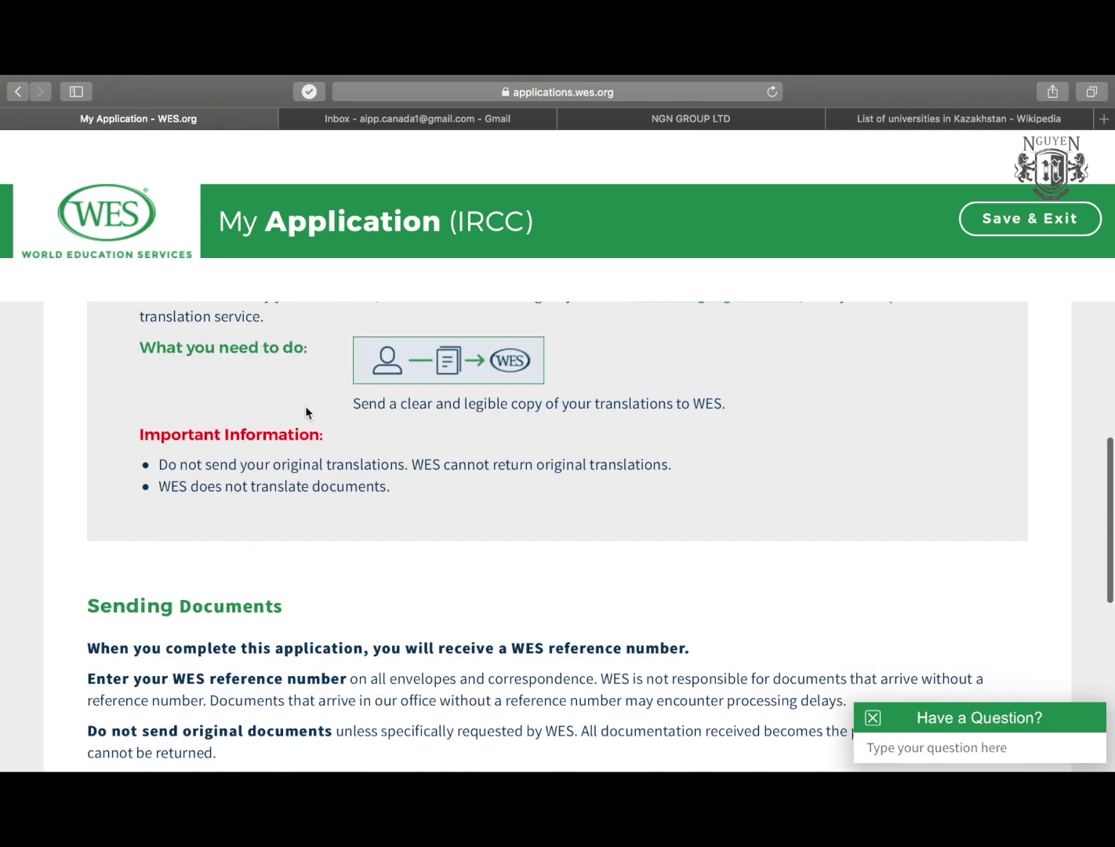
{"action": "scroll", "coordinate": [306, 413], "scroll_direction": "down", "scroll_amount": 2}
{"action": "scroll", "coordinate": [306, 412], "scroll_direction": "down", "scroll_amount": 4}
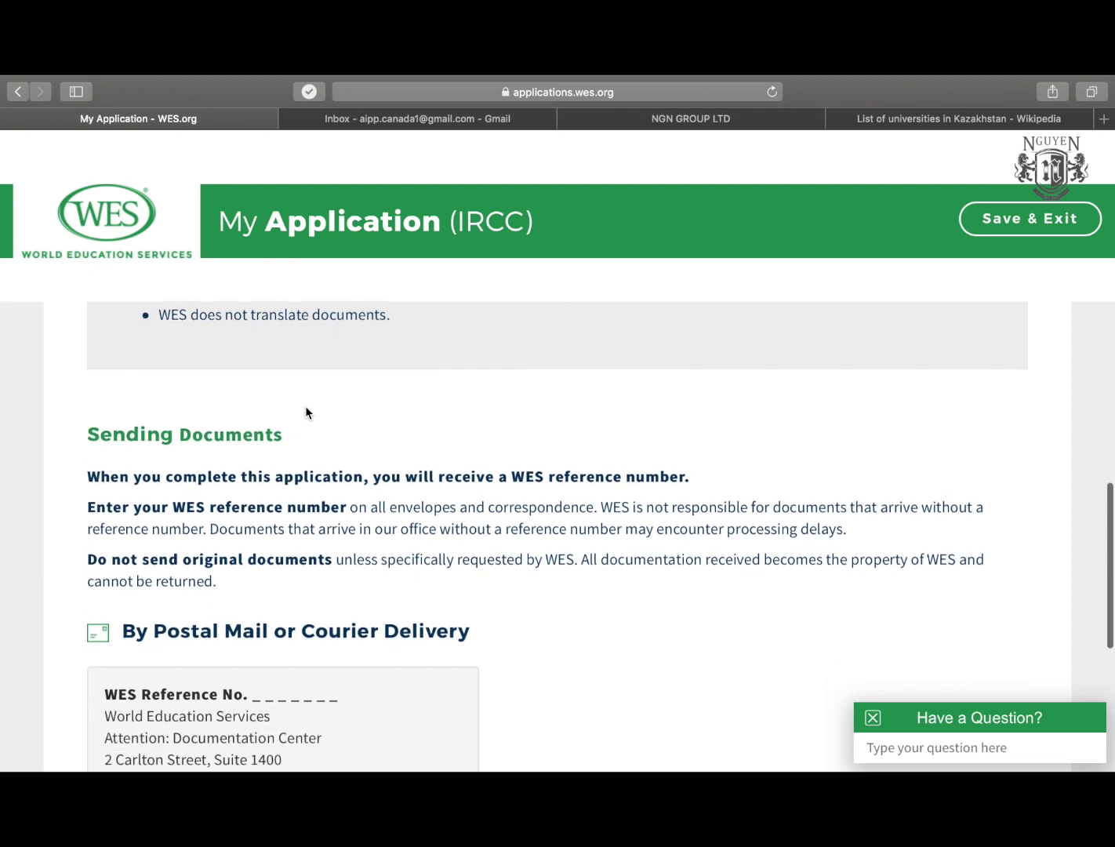
{"action": "scroll", "coordinate": [306, 406], "scroll_direction": "up", "scroll_amount": 1}
{"action": "scroll", "coordinate": [305, 405], "scroll_direction": "down", "scroll_amount": 3}
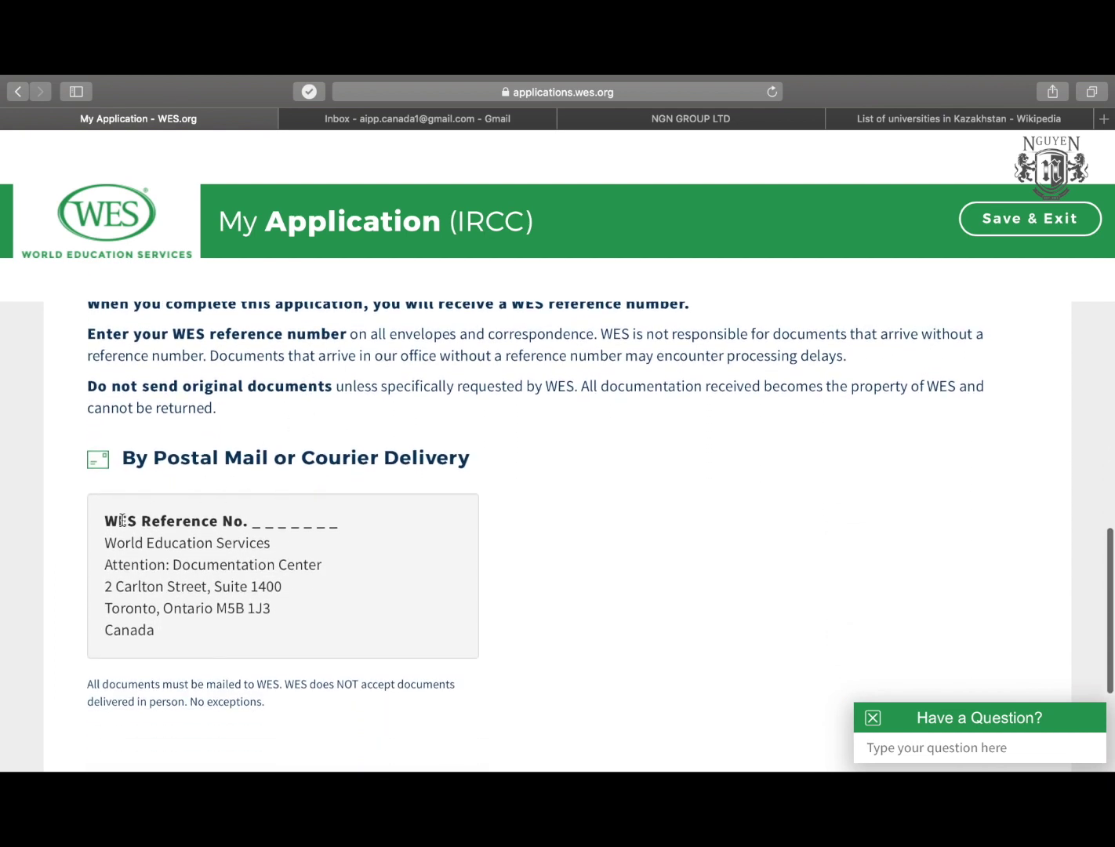
{"action": "scroll", "coordinate": [119, 518], "scroll_direction": "up", "scroll_amount": 1}
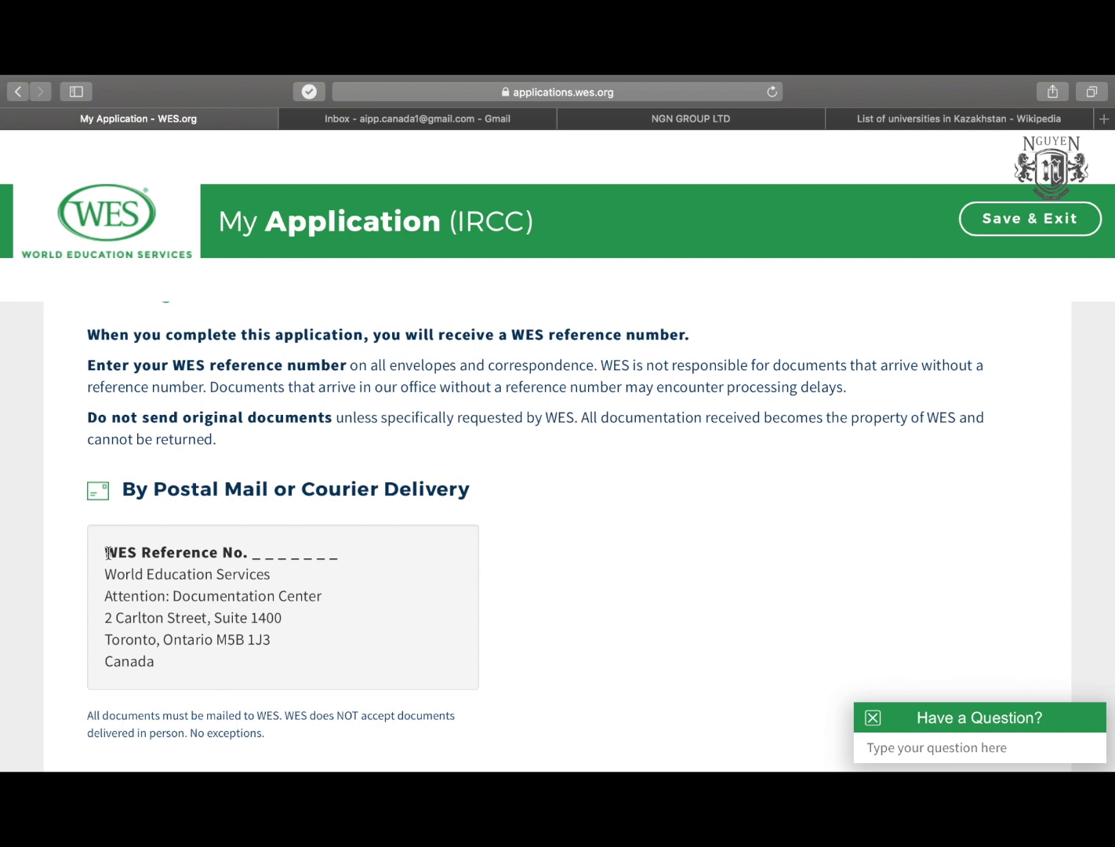
{"action": "left_click_drag", "start_coordinate": [107, 553], "coordinate": [373, 548]}
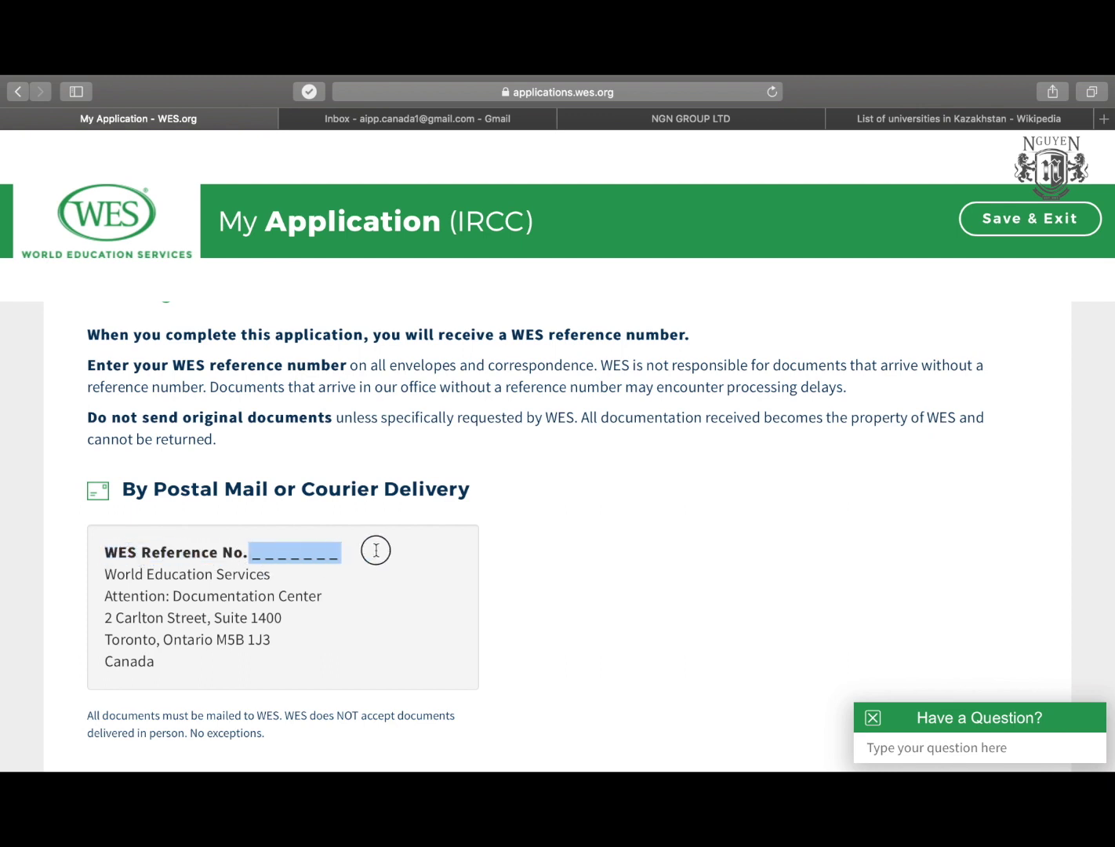
{"action": "left_click", "coordinate": [265, 555]}
{"action": "left_click_drag", "start_coordinate": [107, 575], "coordinate": [297, 657]}
{"action": "scroll", "coordinate": [296, 657], "scroll_direction": "down", "scroll_amount": 3}
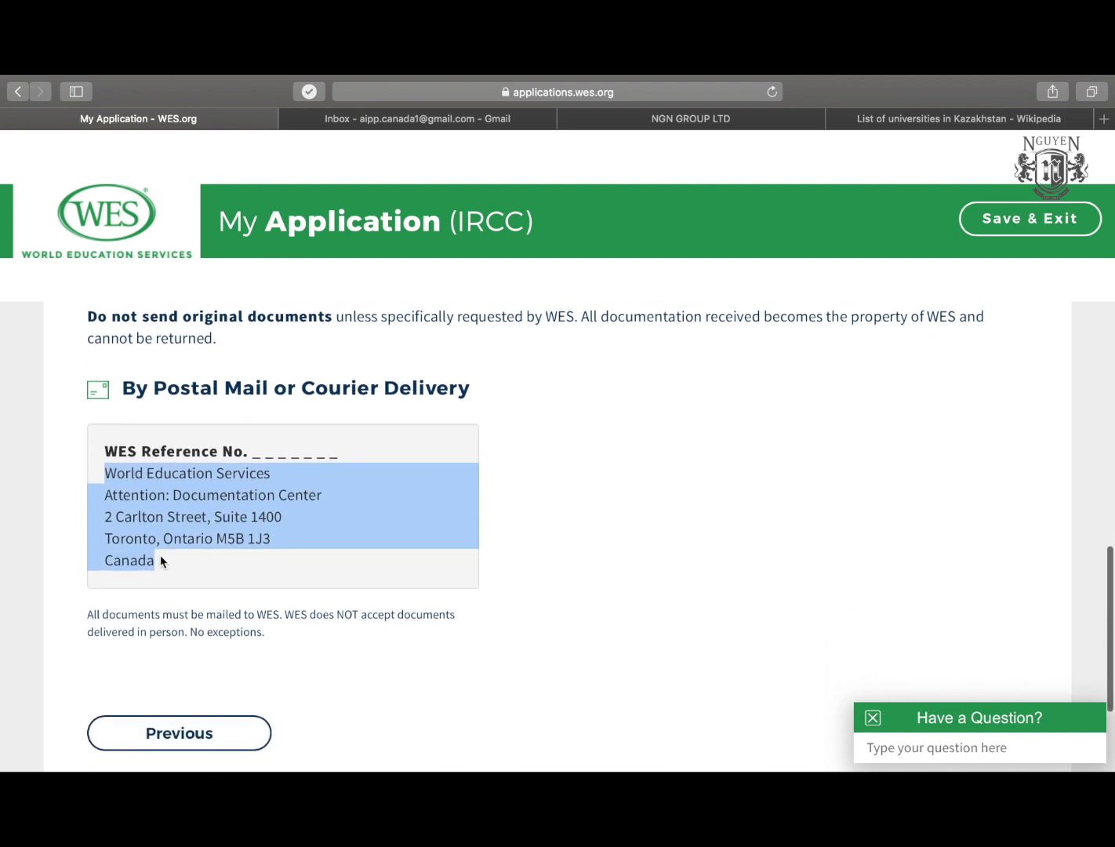
{"action": "scroll", "coordinate": [160, 561], "scroll_direction": "down", "scroll_amount": 3}
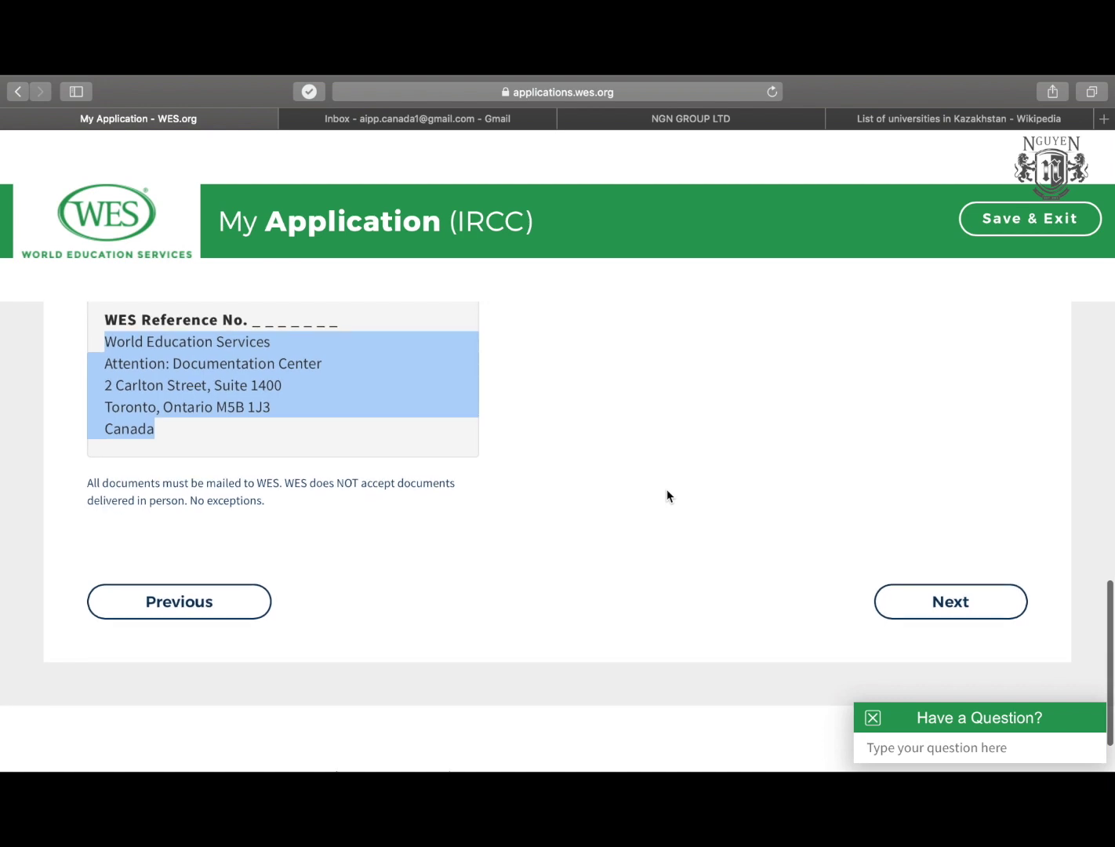
{"action": "scroll", "coordinate": [668, 495], "scroll_direction": "up", "scroll_amount": 2}
{"action": "scroll", "coordinate": [668, 496], "scroll_direction": "down", "scroll_amount": 2}
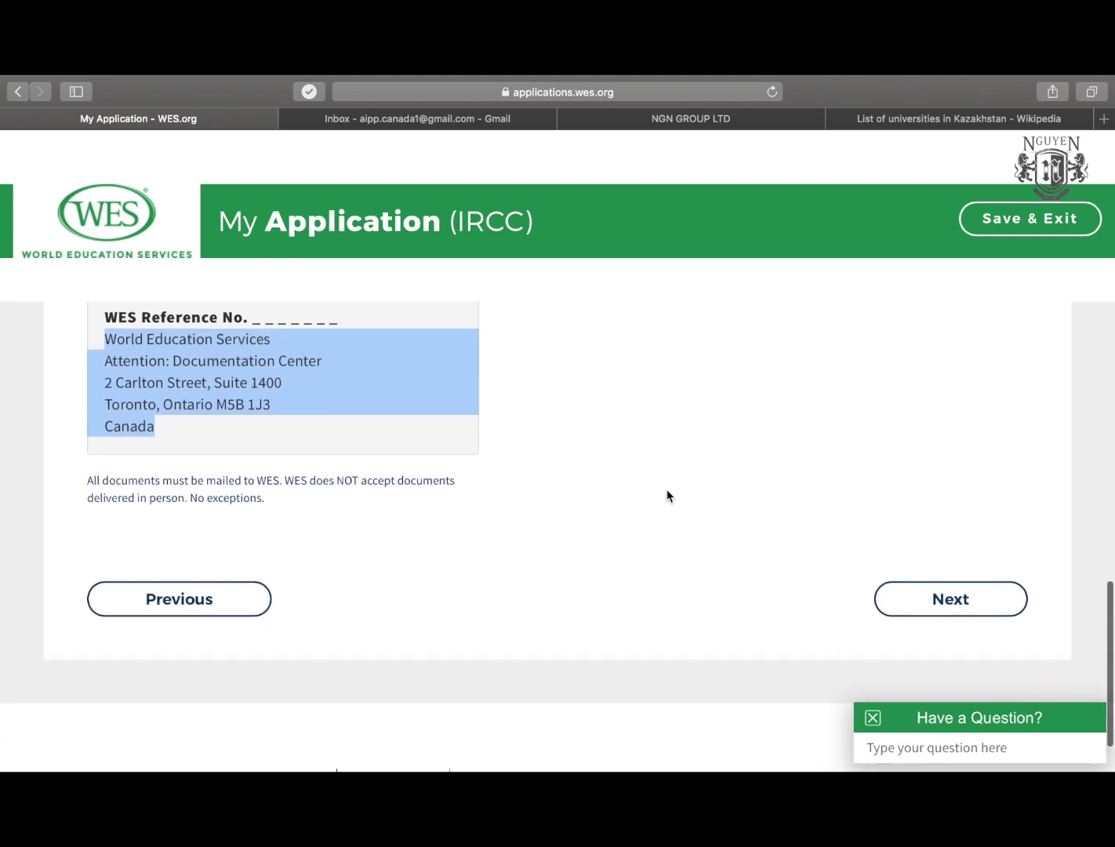
Advance to the application review page and scroll to the User Profile.
{"action": "left_click", "coordinate": [939, 598]}
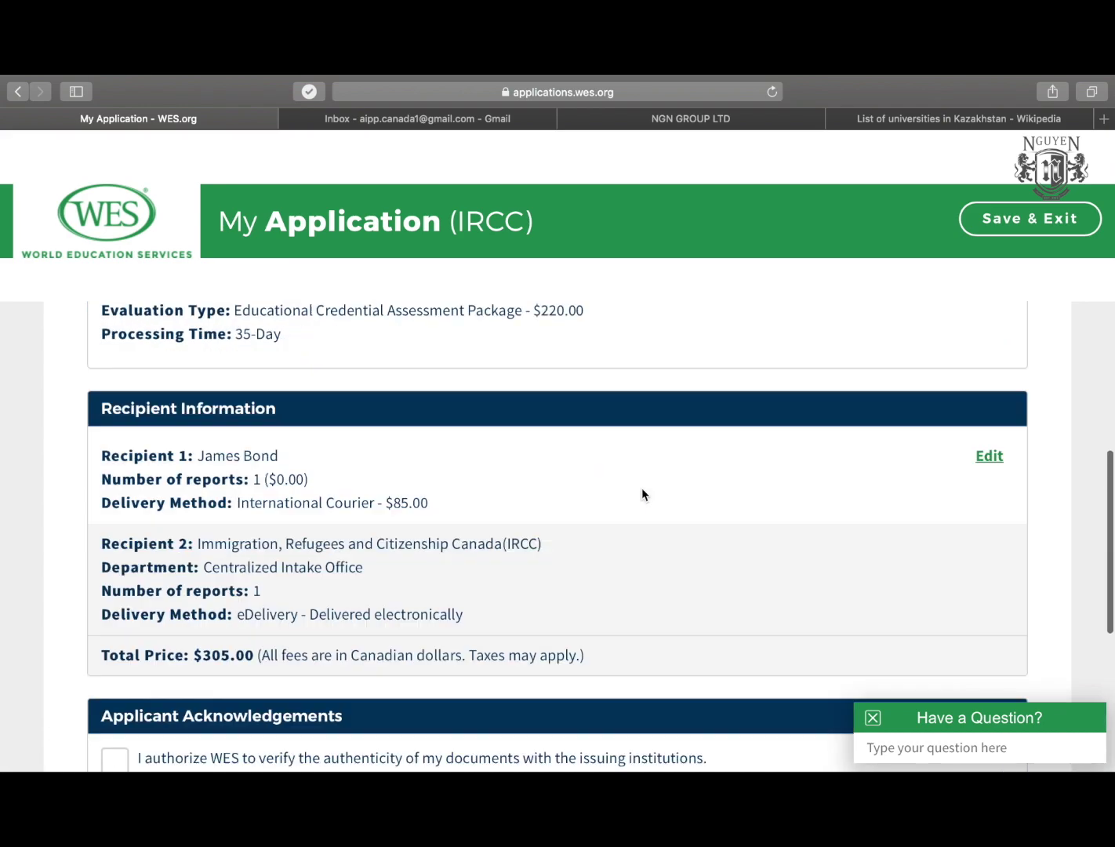
{"action": "scroll", "coordinate": [641, 488], "scroll_direction": "down", "scroll_amount": 3}
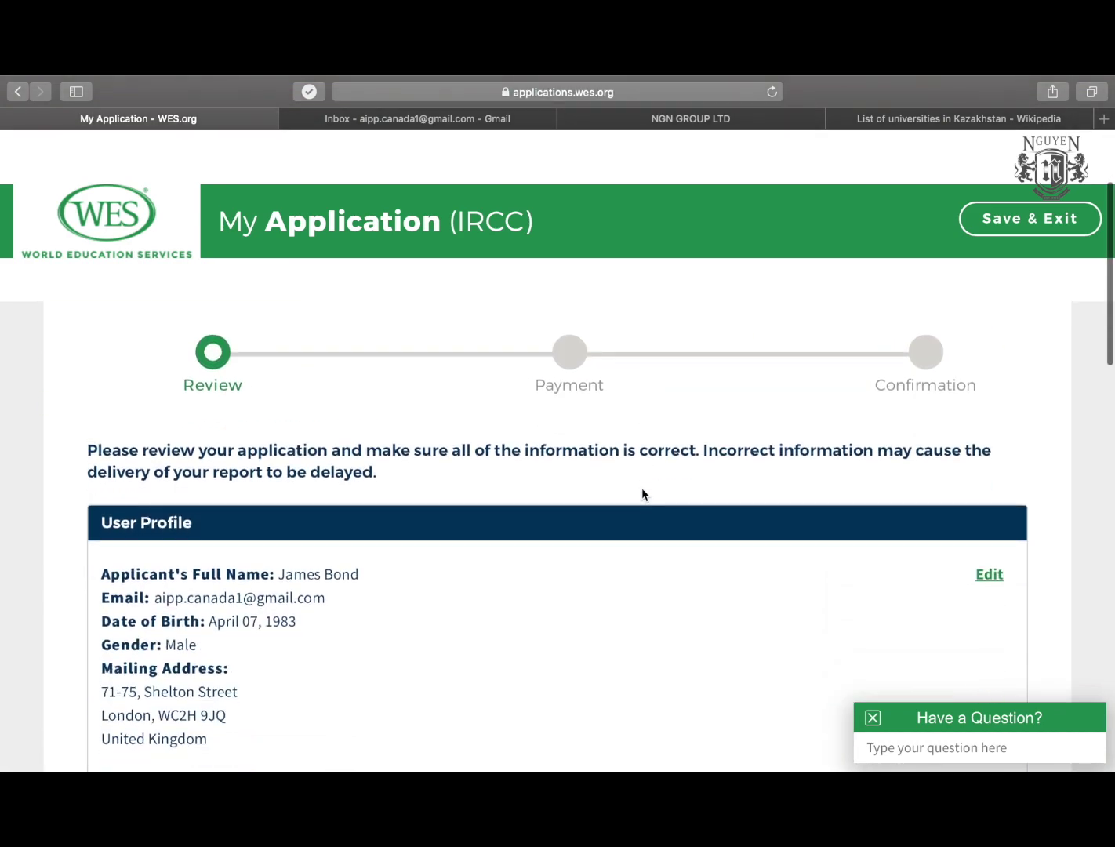
{"action": "scroll", "coordinate": [236, 513], "scroll_direction": "up", "scroll_amount": 3}
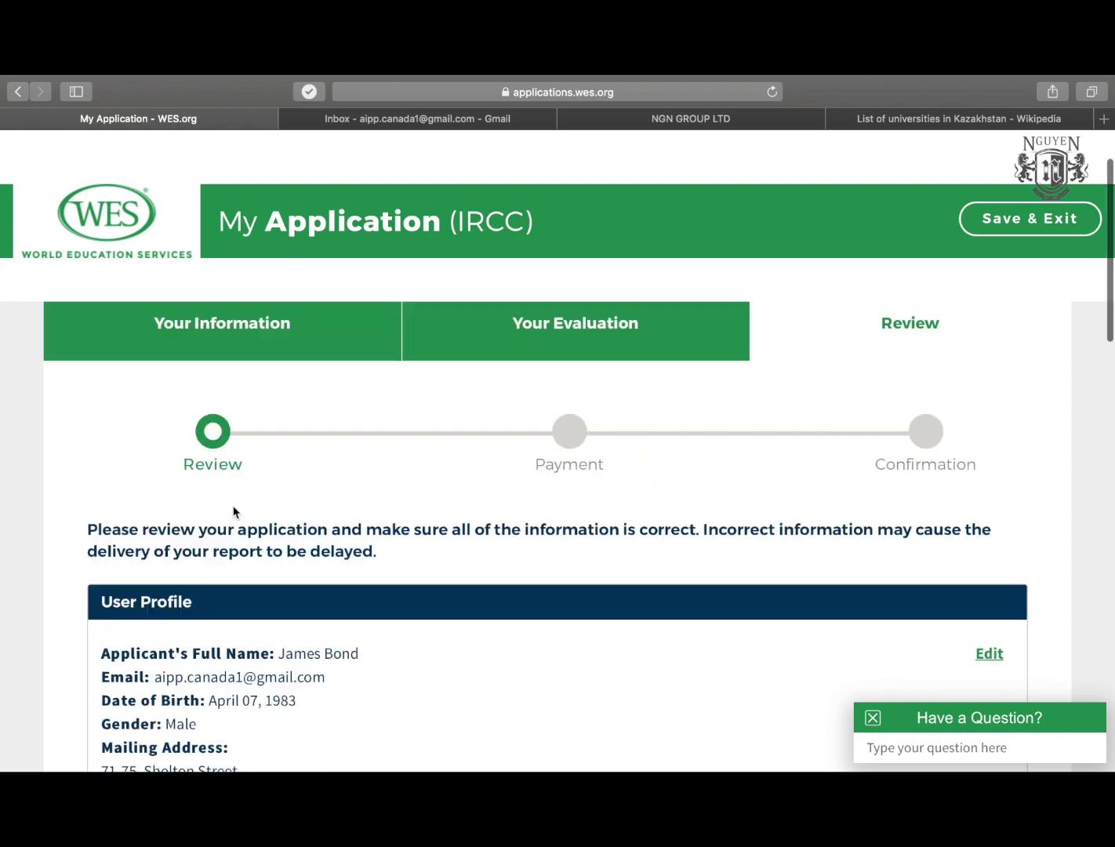
{"action": "scroll", "coordinate": [234, 511], "scroll_direction": "down", "scroll_amount": 2}
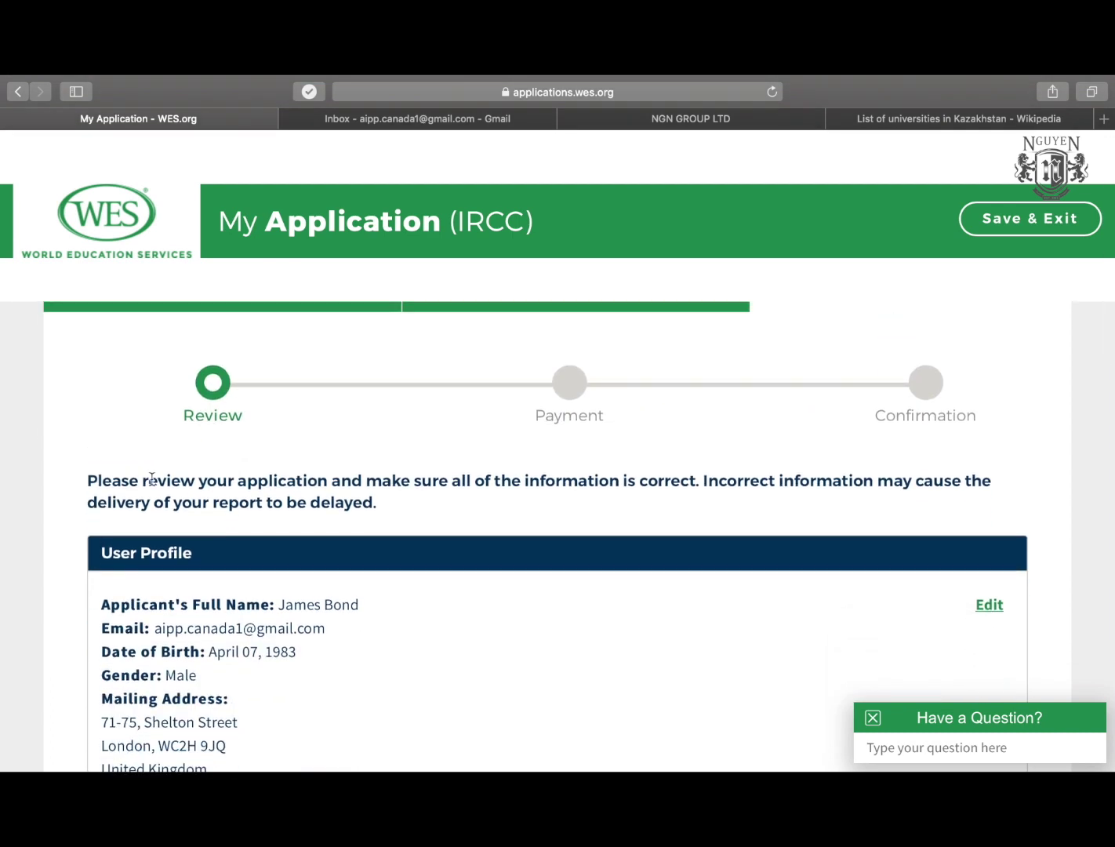
{"action": "scroll", "coordinate": [88, 494], "scroll_direction": "down", "scroll_amount": 2}
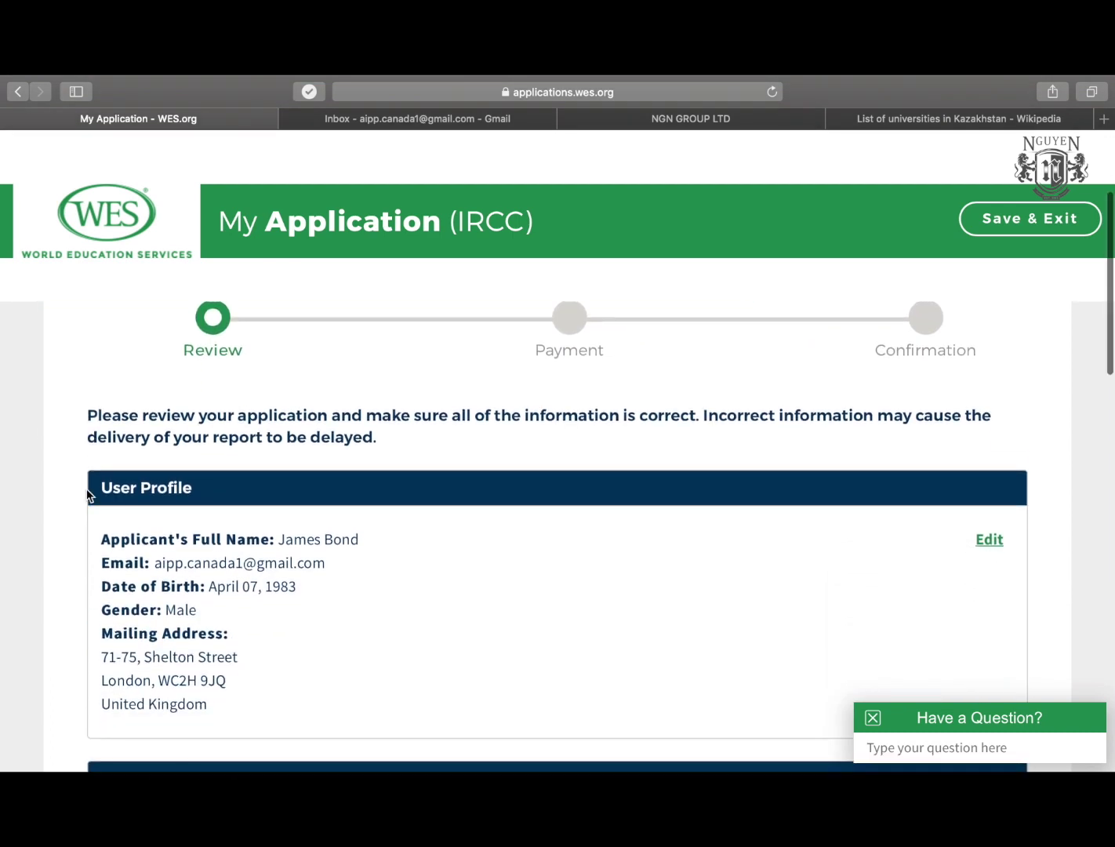
{"action": "scroll", "coordinate": [88, 494], "scroll_direction": "down", "scroll_amount": 2}
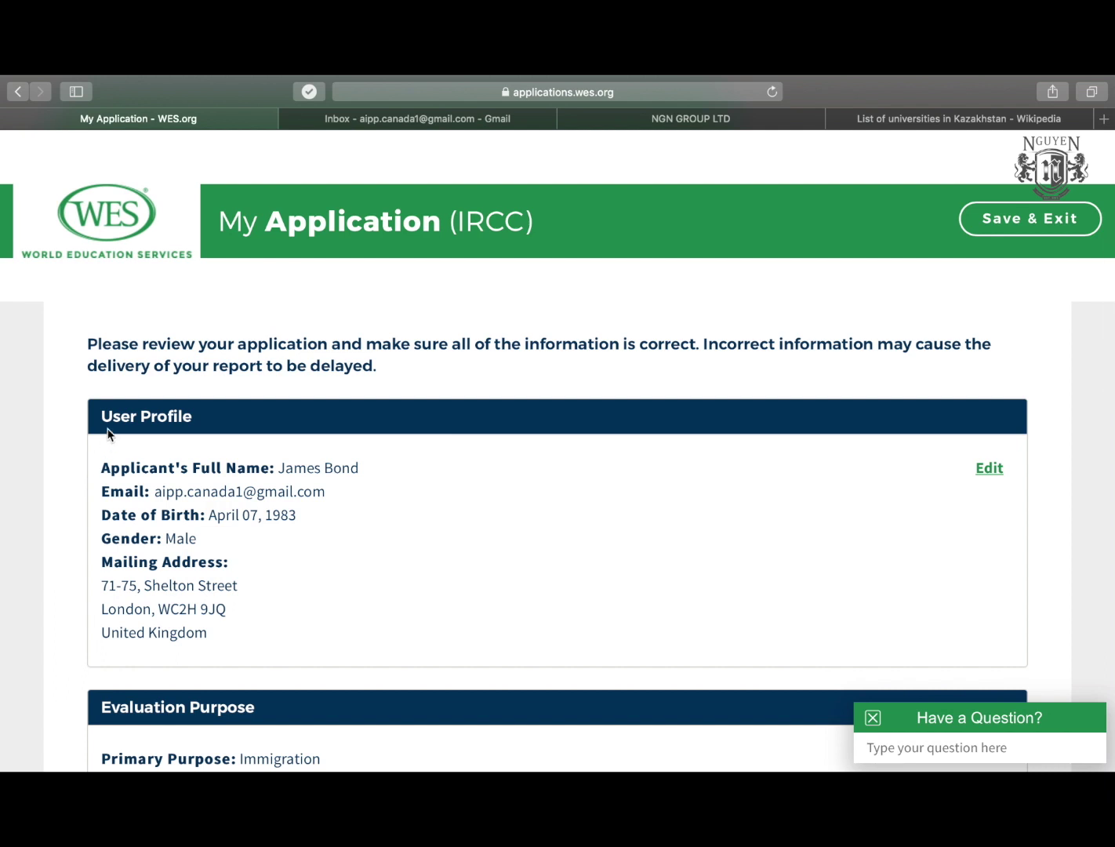
{"action": "scroll", "coordinate": [88, 499], "scroll_direction": "down", "scroll_amount": 1}
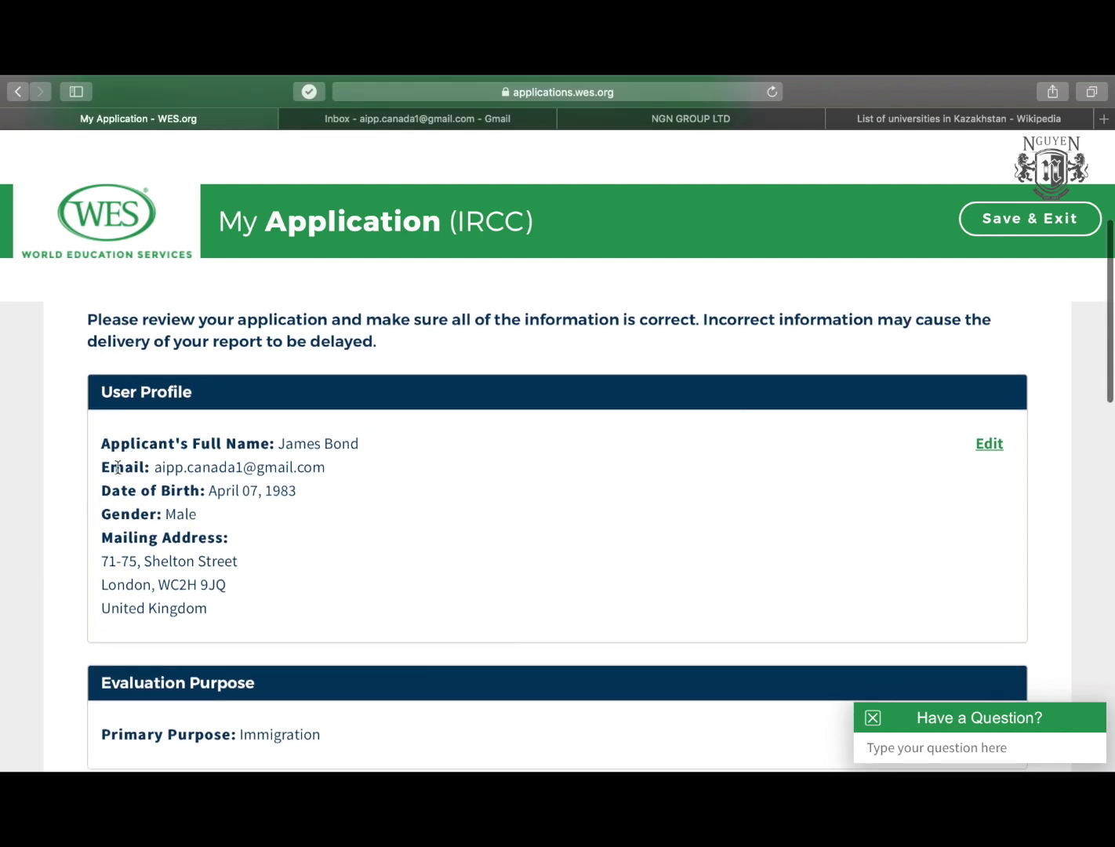
Check the profile's email and birth date, Evaluation Purpose, Your Education and Your Evaluation sections.
{"action": "left_click_drag", "start_coordinate": [117, 466], "coordinate": [353, 494]}
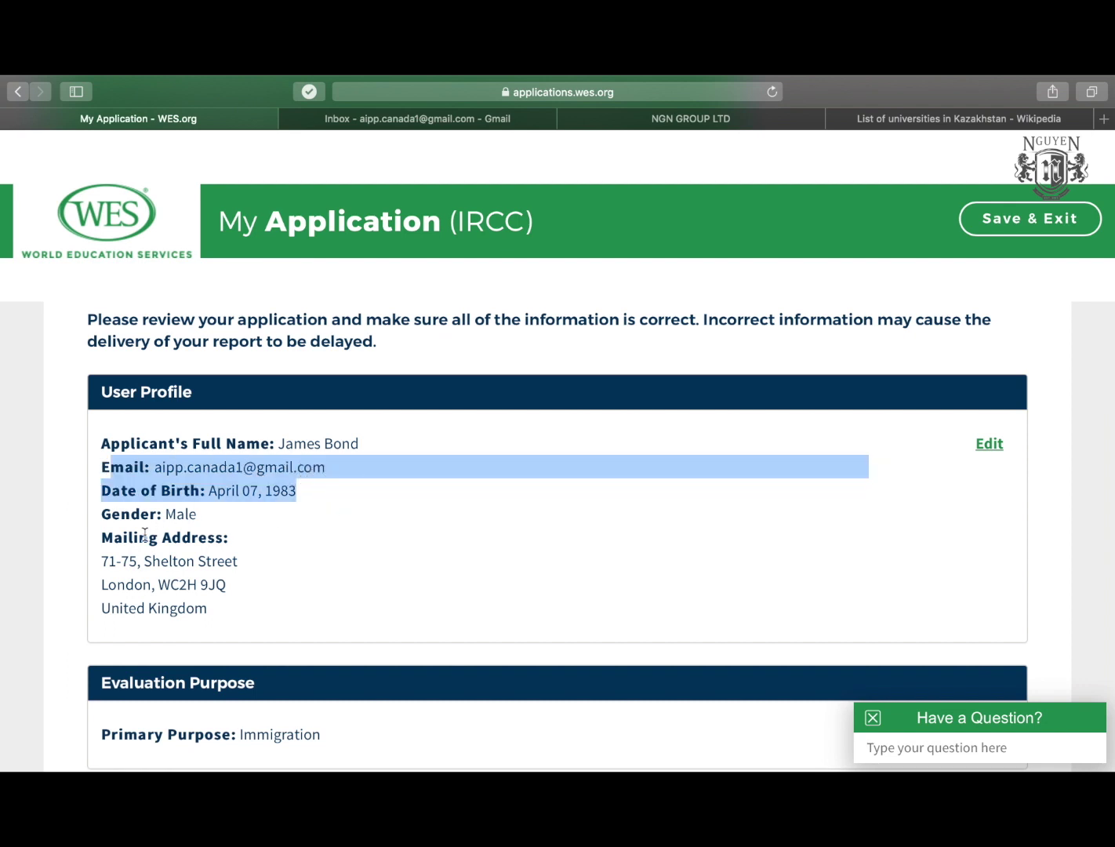
{"action": "scroll", "coordinate": [141, 531], "scroll_direction": "down", "scroll_amount": 5}
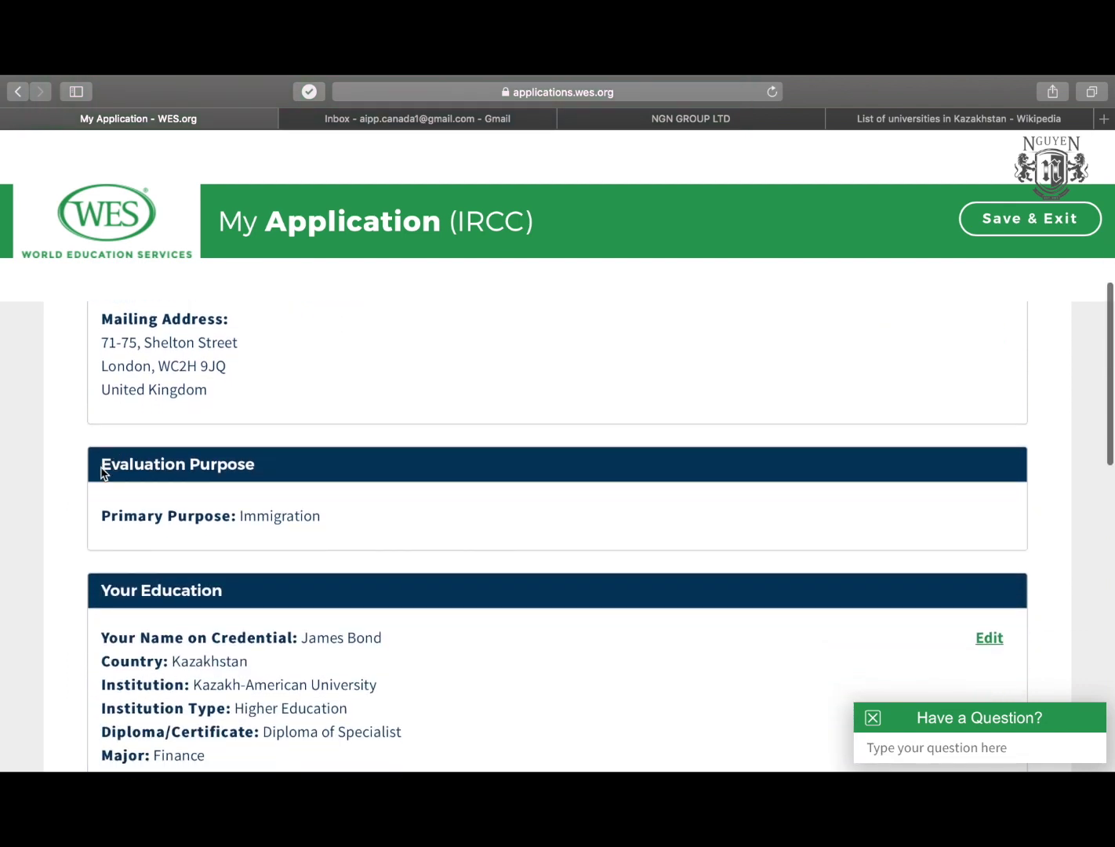
{"action": "left_click_drag", "start_coordinate": [99, 462], "coordinate": [273, 464]}
{"action": "scroll", "coordinate": [274, 459], "scroll_direction": "down", "scroll_amount": 2}
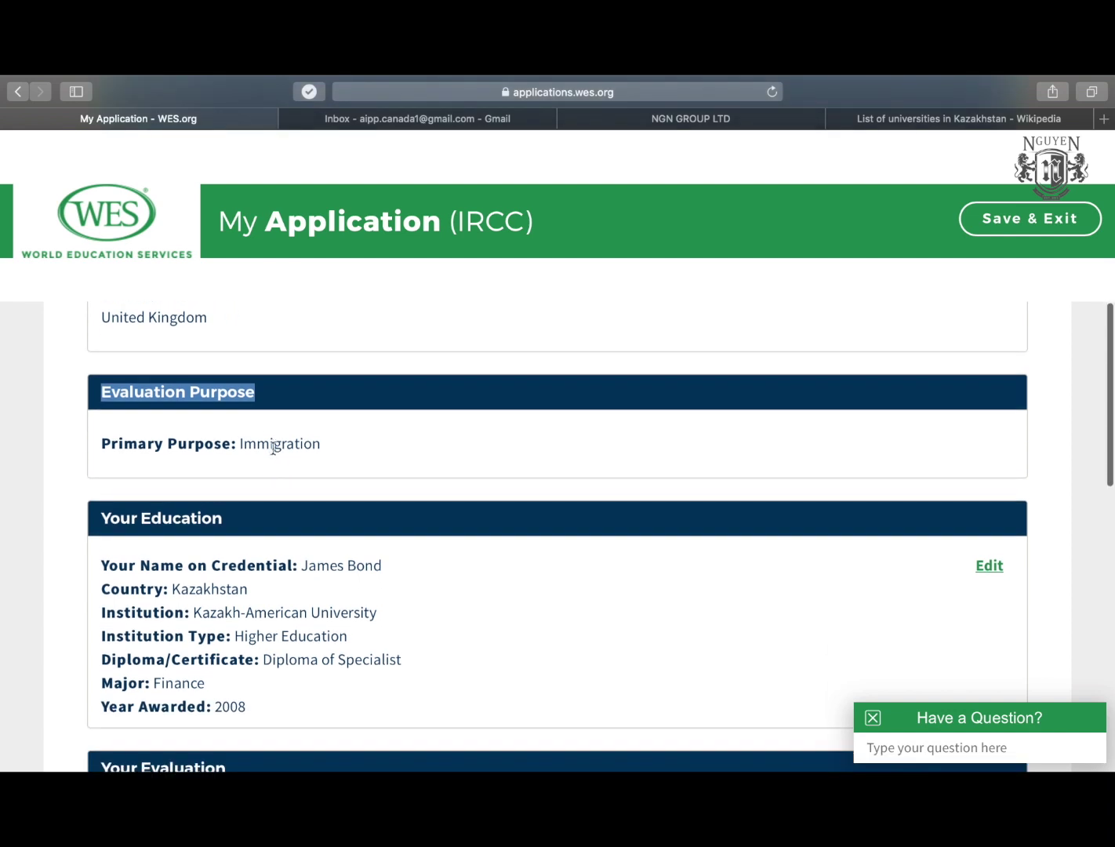
{"action": "scroll", "coordinate": [239, 506], "scroll_direction": "down", "scroll_amount": 1}
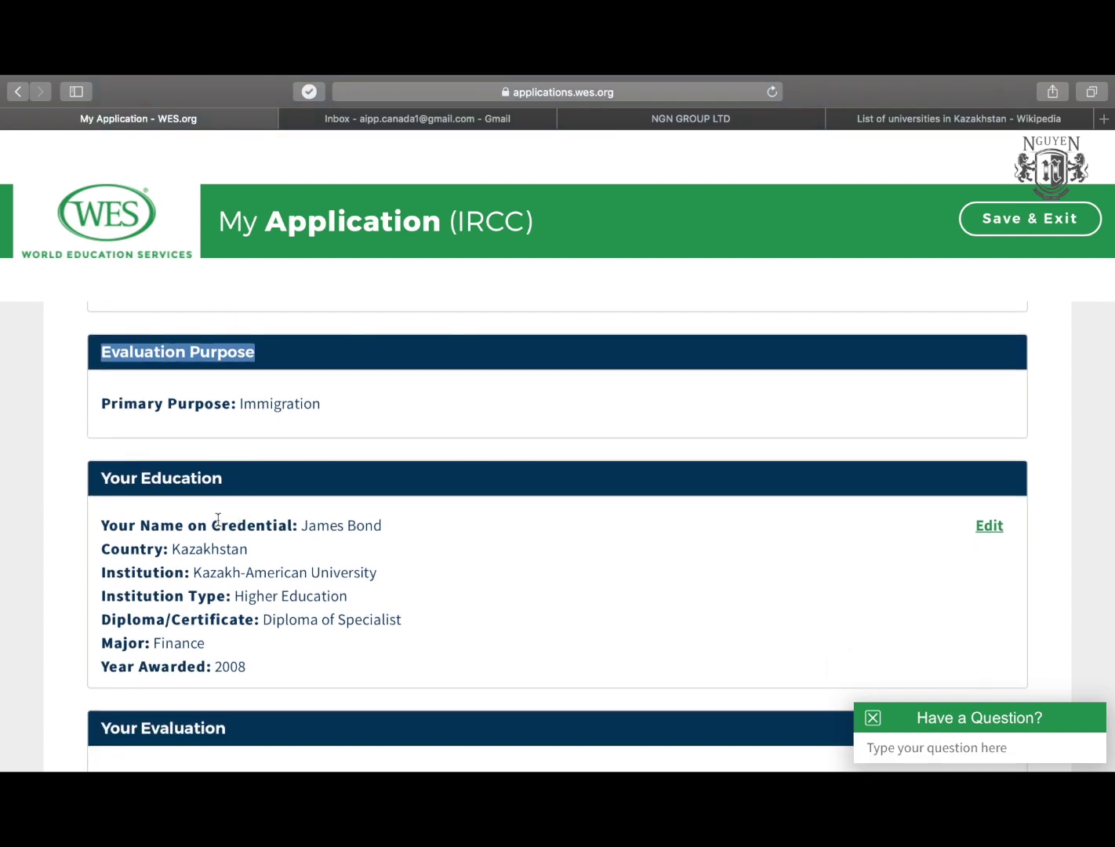
{"action": "scroll", "coordinate": [215, 521], "scroll_direction": "down", "scroll_amount": 2}
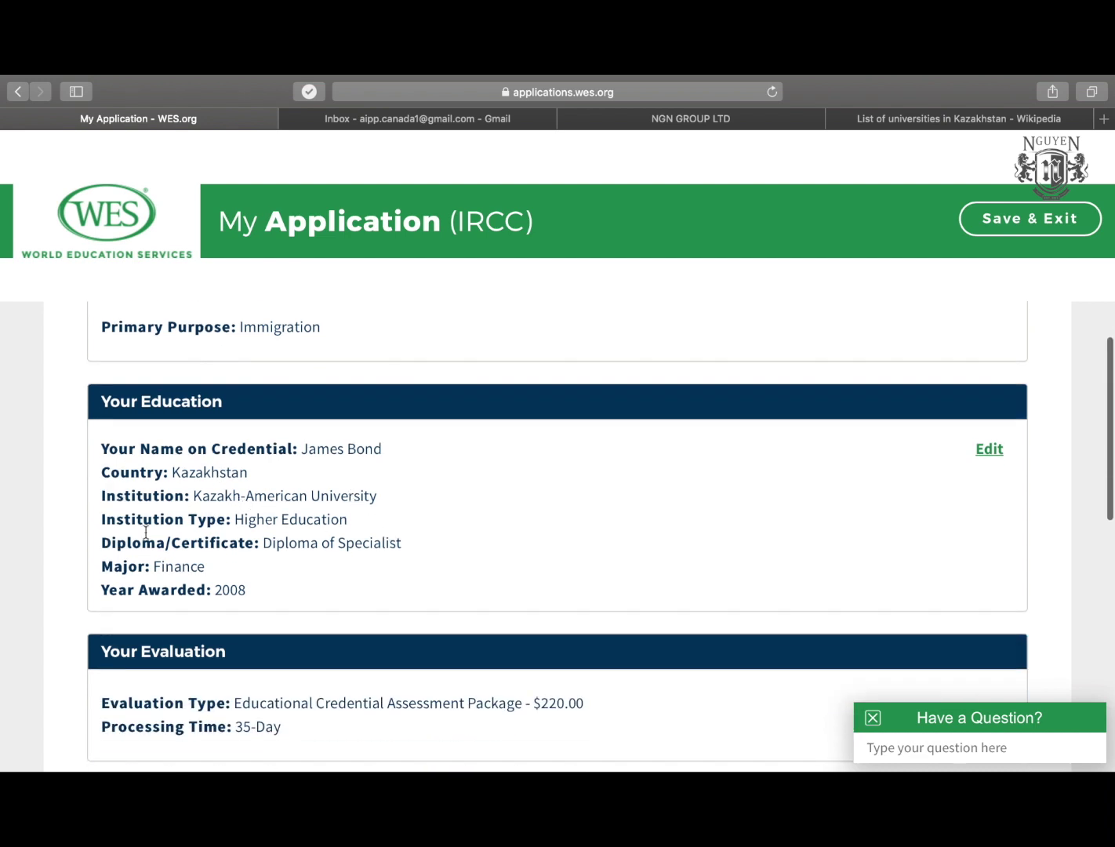
{"action": "scroll", "coordinate": [197, 548], "scroll_direction": "down", "scroll_amount": 2}
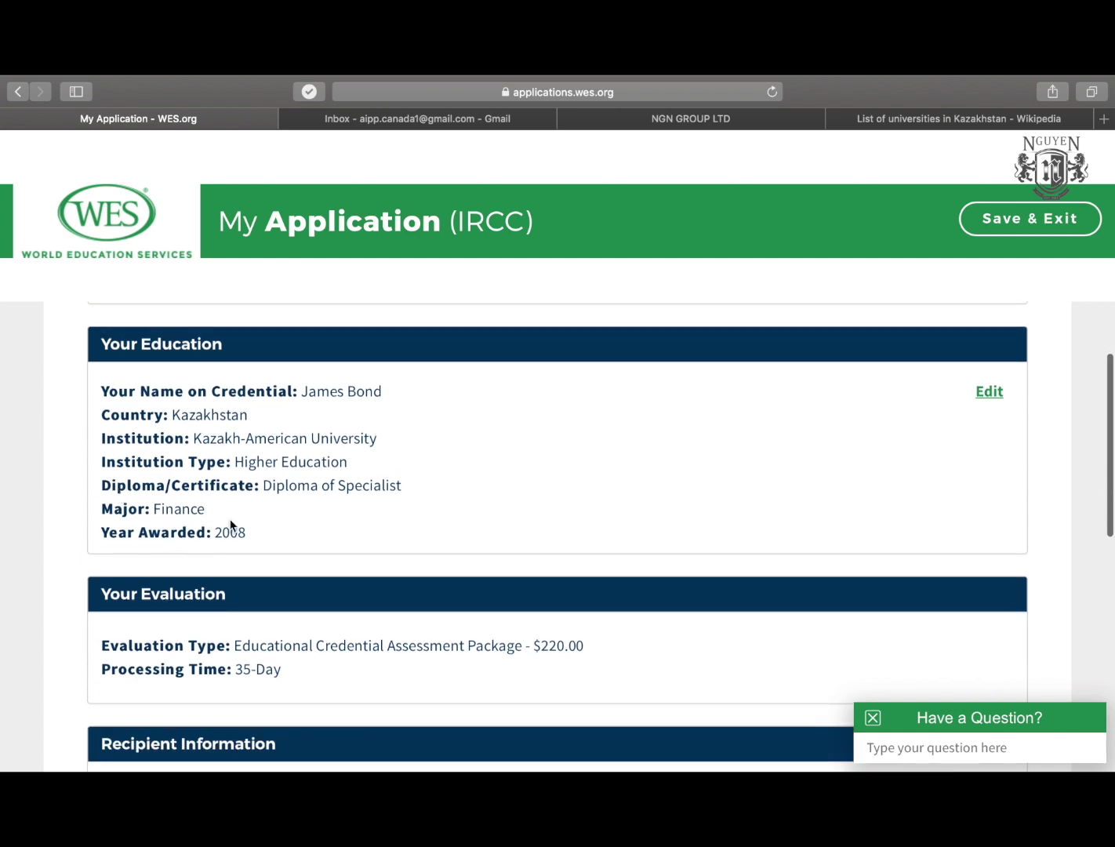
{"action": "scroll", "coordinate": [175, 541], "scroll_direction": "down", "scroll_amount": 3}
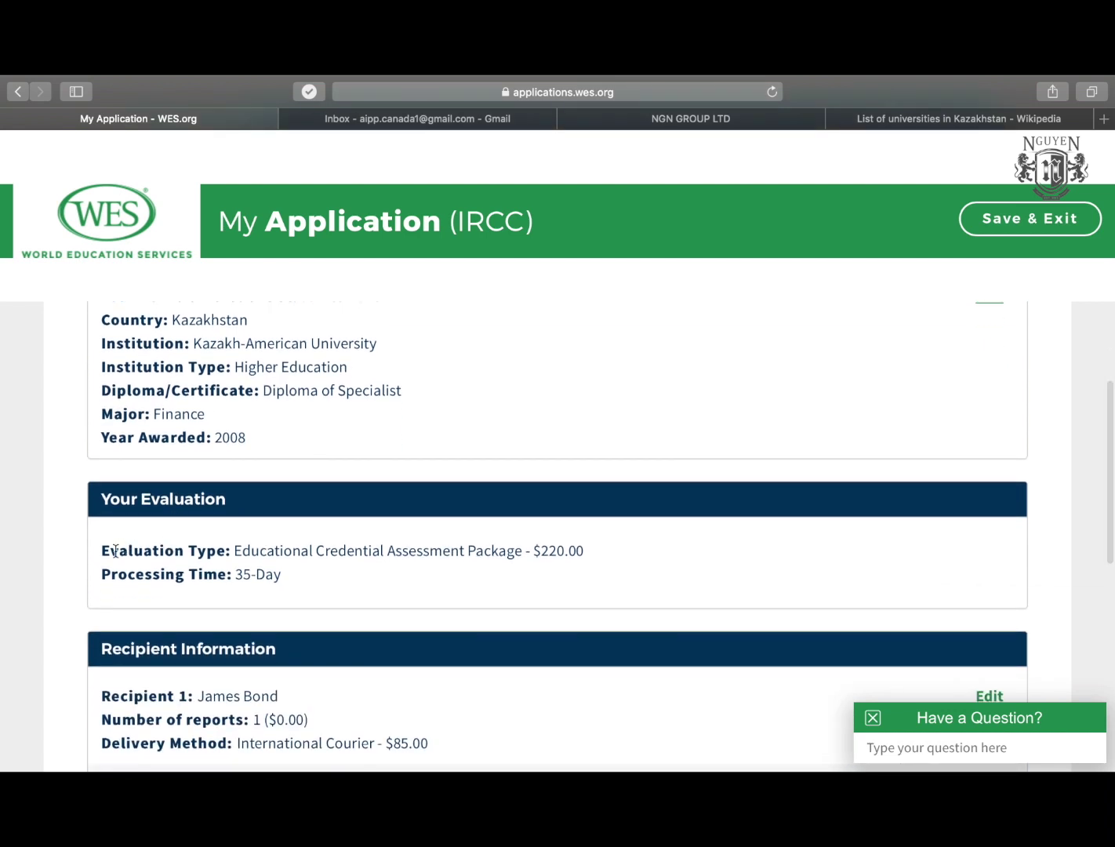
{"action": "scroll", "coordinate": [112, 554], "scroll_direction": "down", "scroll_amount": 3}
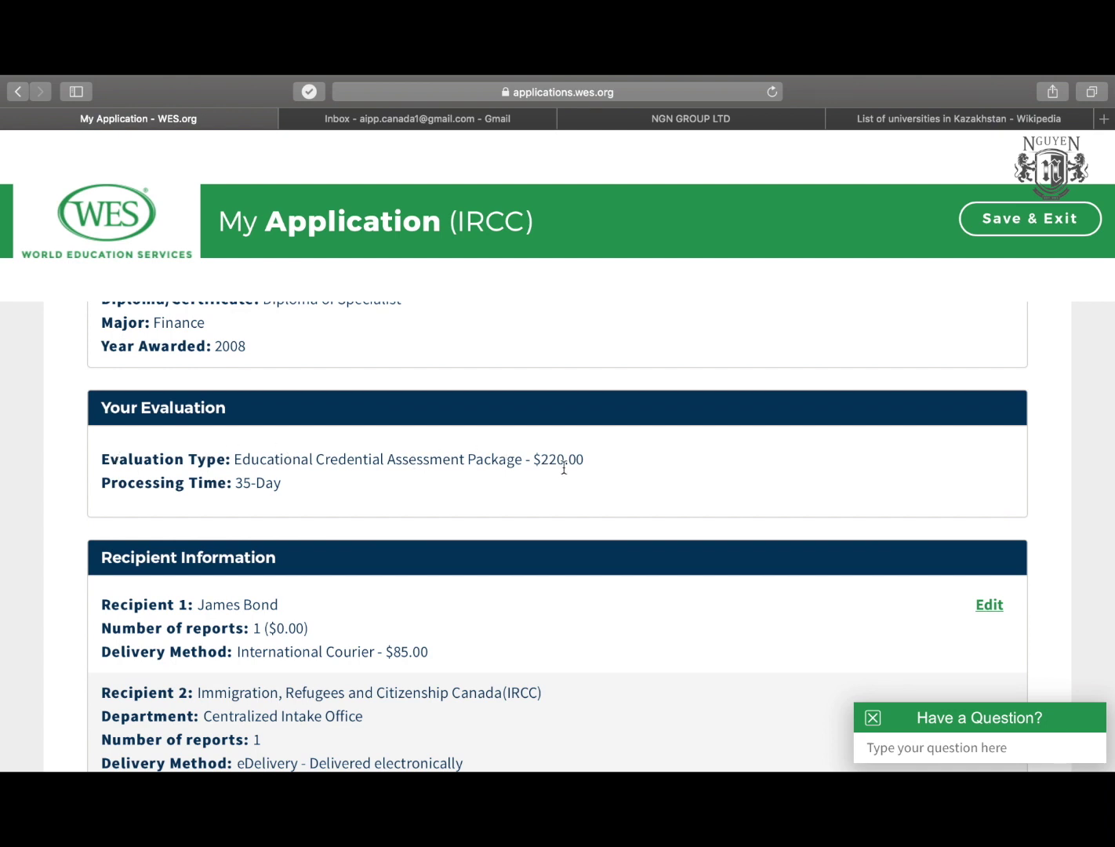
{"action": "scroll", "coordinate": [564, 467], "scroll_direction": "down", "scroll_amount": 1}
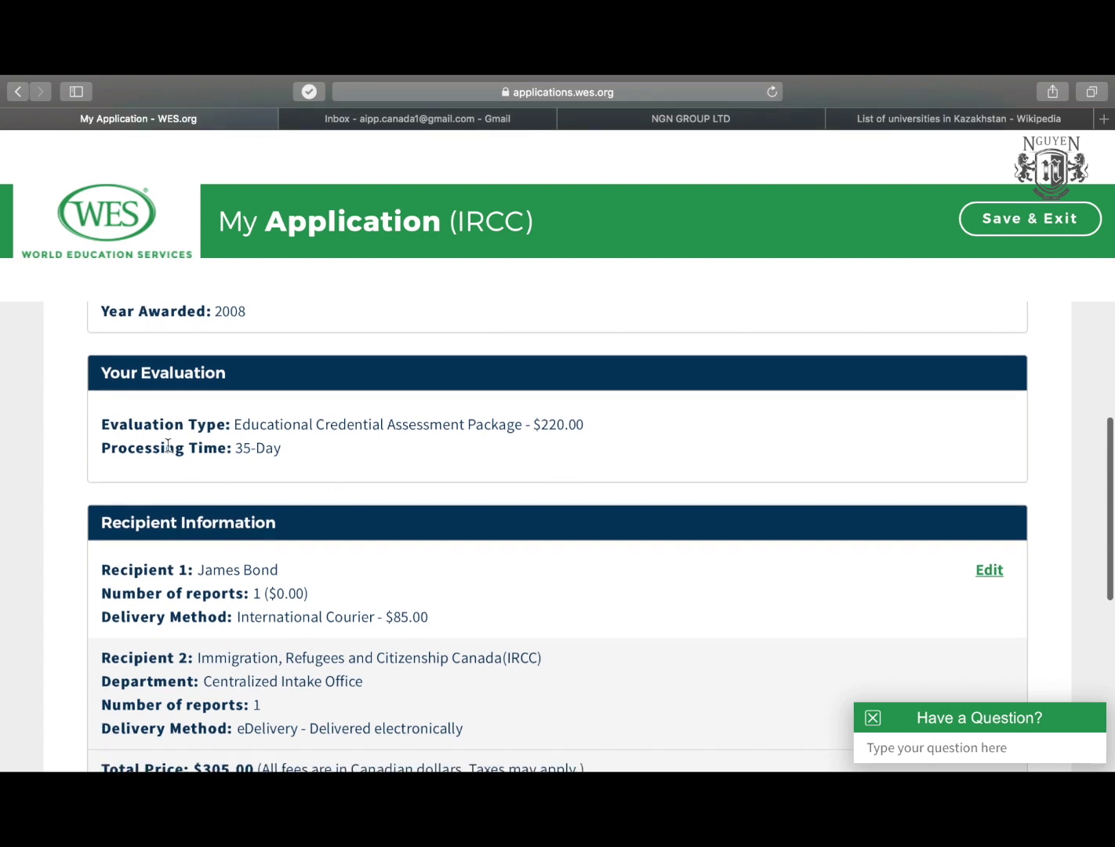
{"action": "left_click_drag", "start_coordinate": [236, 447], "coordinate": [306, 448]}
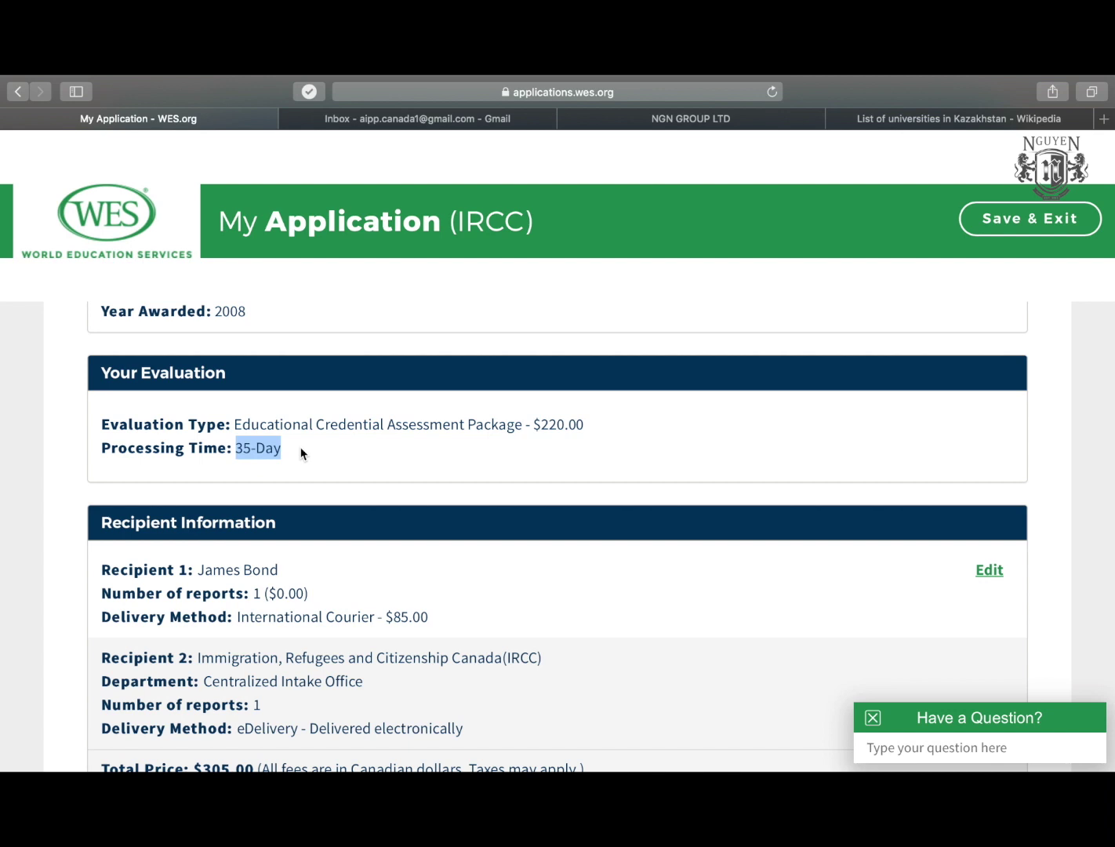
{"action": "left_click", "coordinate": [303, 453]}
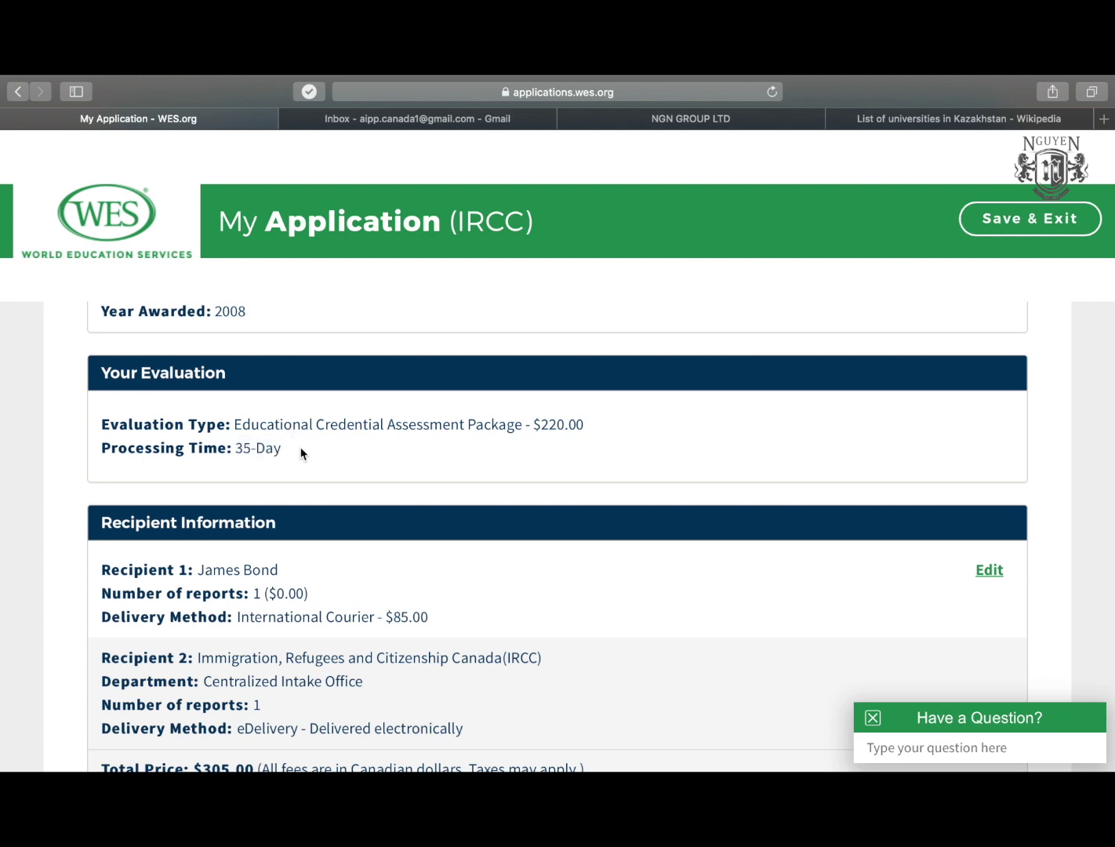
{"action": "mouse_move", "coordinate": [282, 450]}
{"action": "left_mouse_down"}
{"action": "mouse_move", "coordinate": [100, 451]}
{"action": "mouse_move", "coordinate": [286, 450]}
{"action": "left_mouse_up"}
{"action": "left_click", "coordinate": [102, 453]}
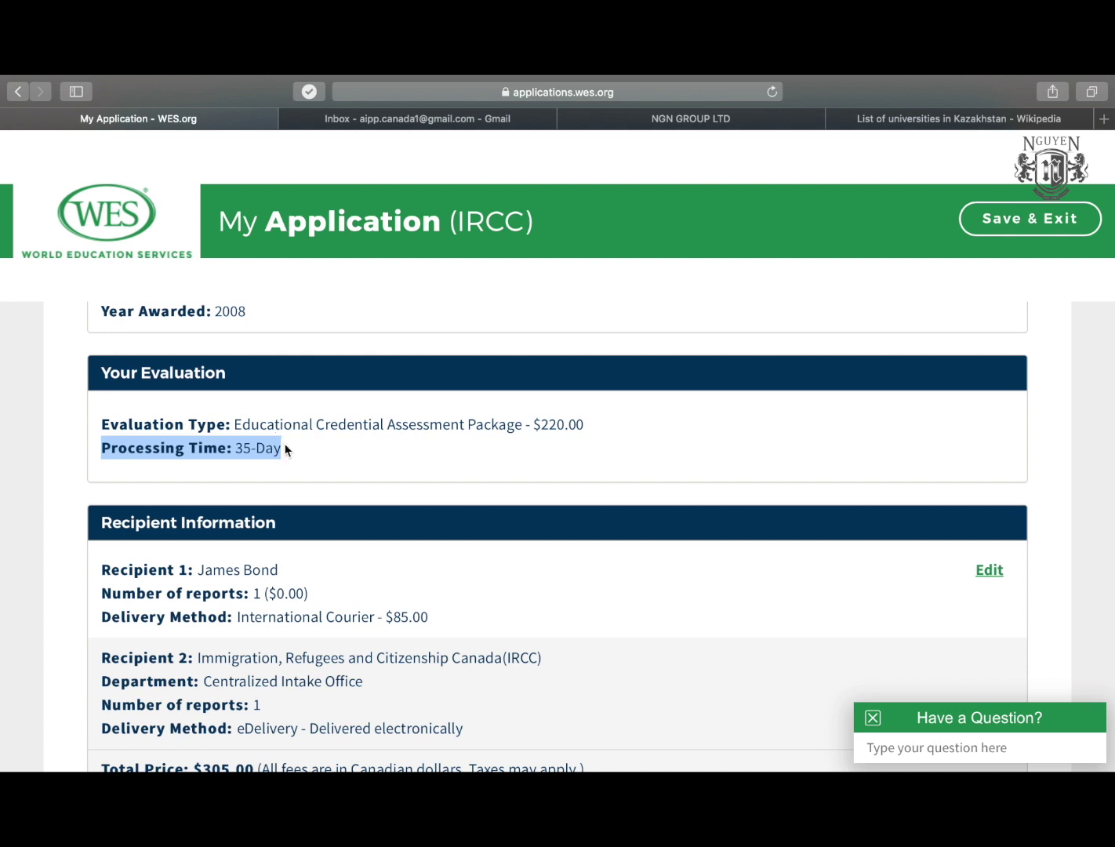
{"action": "left_click", "coordinate": [236, 448]}
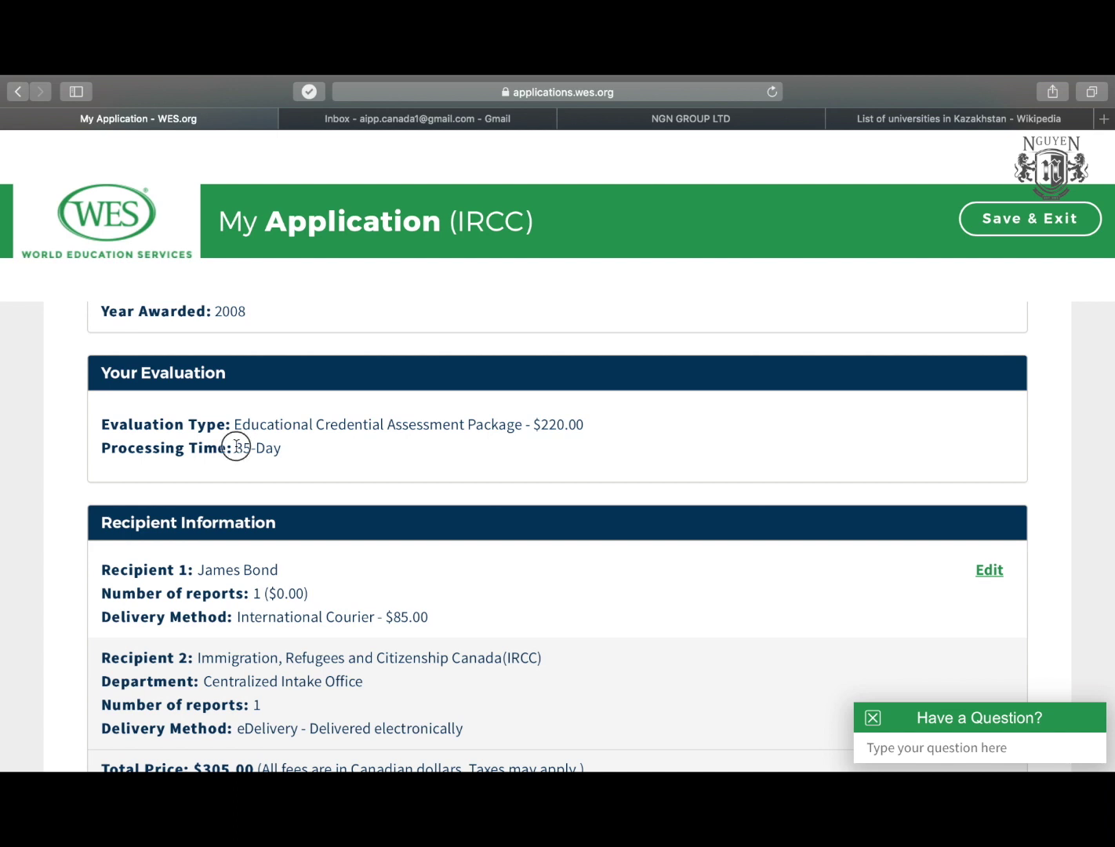
{"action": "left_click_drag", "start_coordinate": [236, 448], "coordinate": [287, 447]}
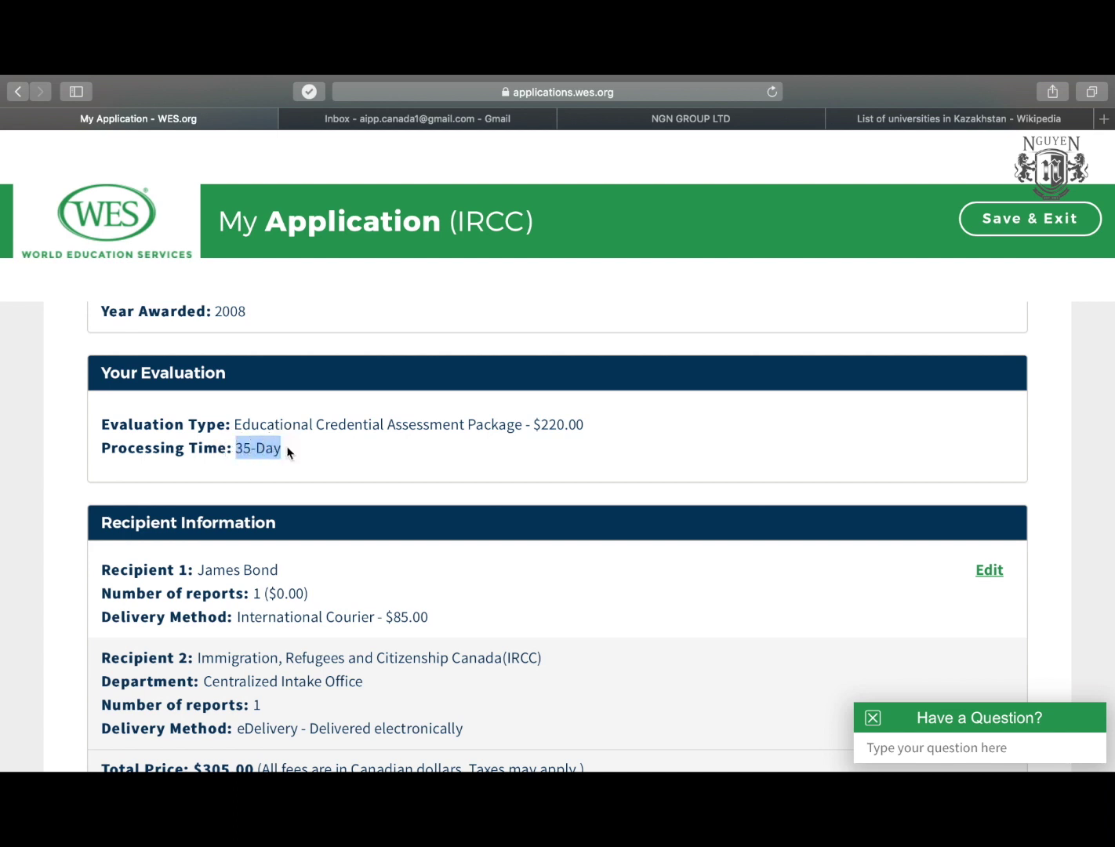
{"action": "left_click", "coordinate": [287, 452]}
{"action": "left_click_drag", "start_coordinate": [287, 452], "coordinate": [103, 457]}
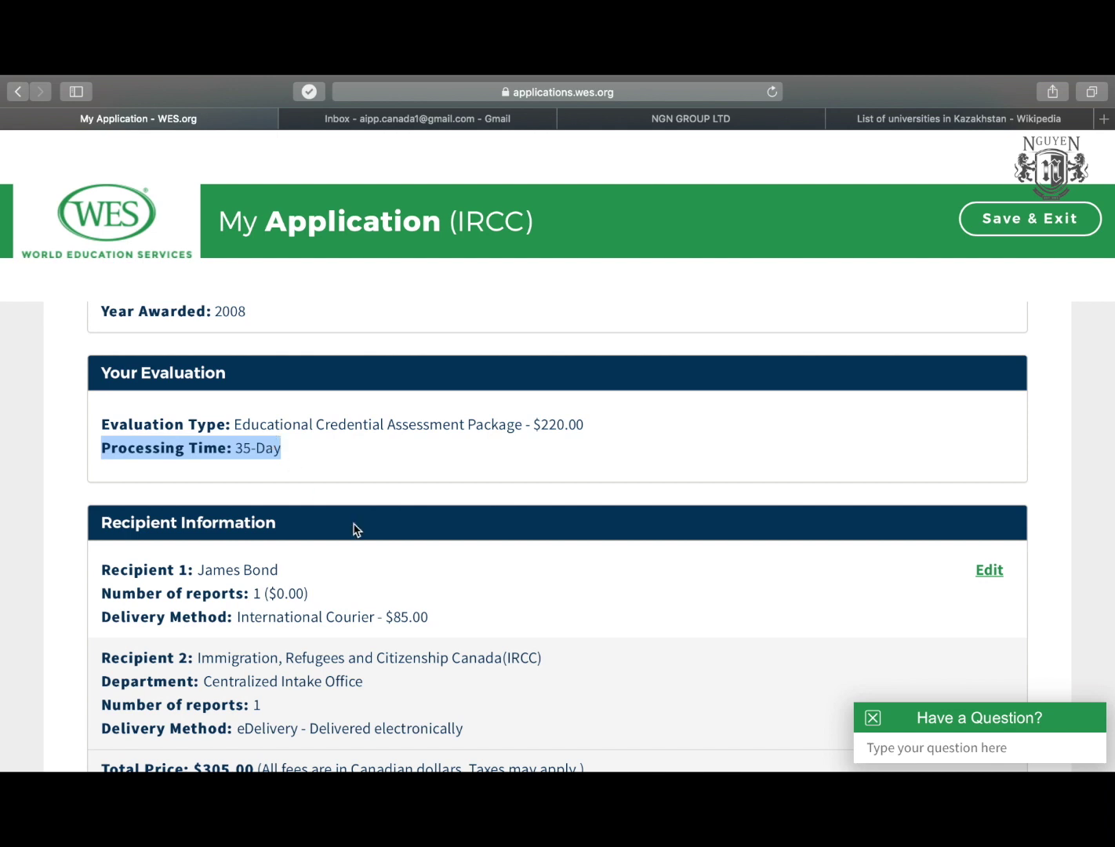
{"action": "scroll", "coordinate": [353, 528], "scroll_direction": "down", "scroll_amount": 3}
{"action": "scroll", "coordinate": [353, 527], "scroll_direction": "up", "scroll_amount": 1}
{"action": "scroll", "coordinate": [354, 528], "scroll_direction": "up", "scroll_amount": 1}
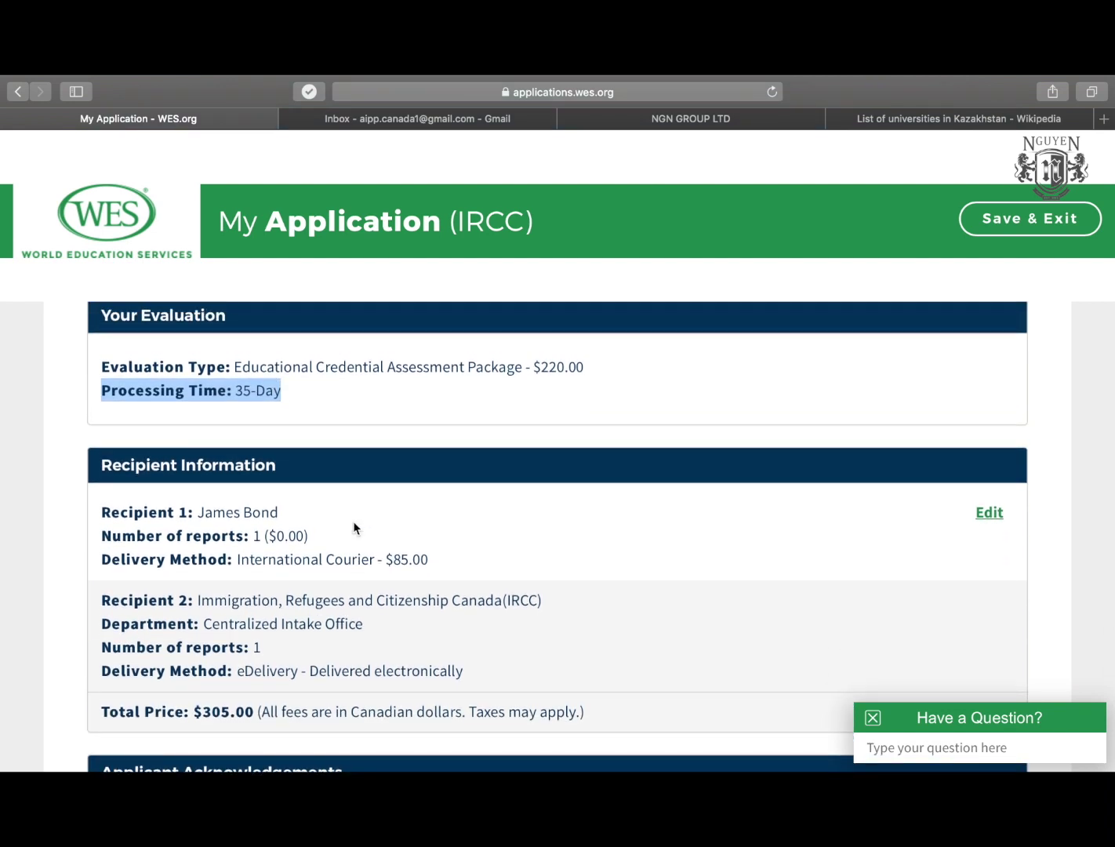
{"action": "scroll", "coordinate": [354, 528], "scroll_direction": "down", "scroll_amount": 1}
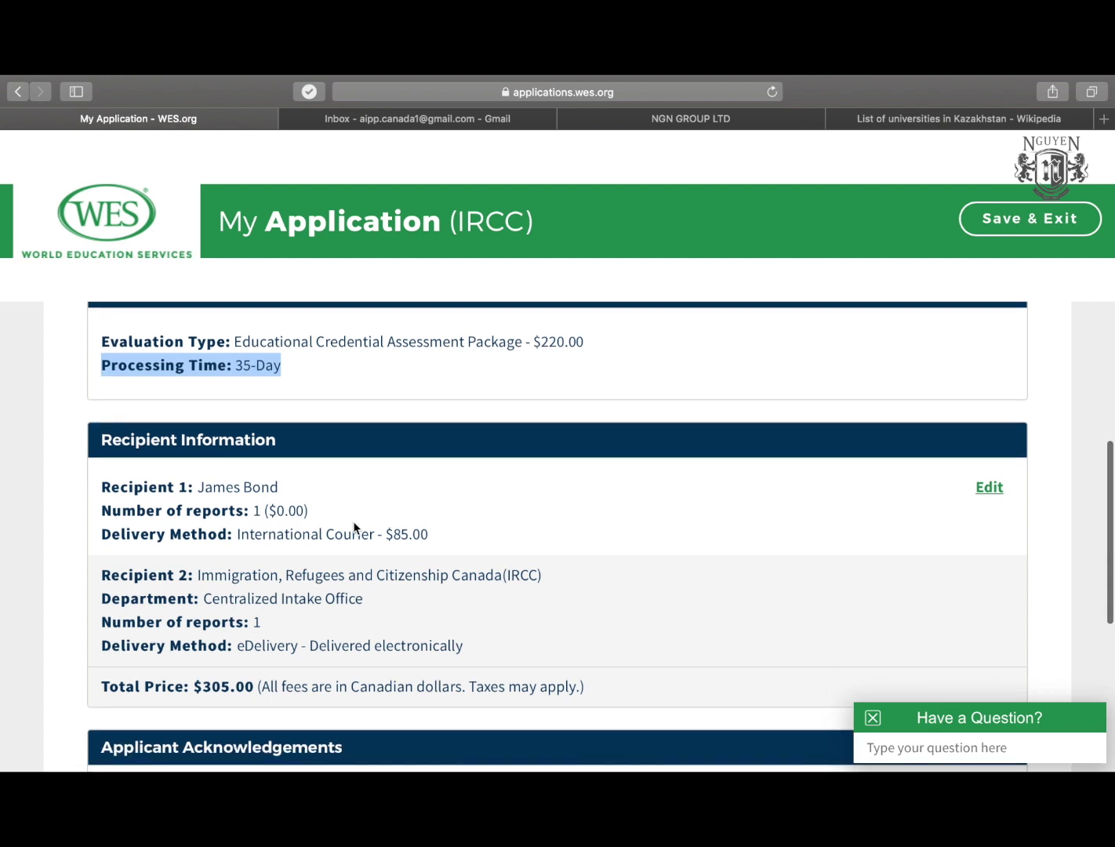
{"action": "scroll", "coordinate": [354, 526], "scroll_direction": "down", "scroll_amount": 1}
{"action": "scroll", "coordinate": [356, 530], "scroll_direction": "down", "scroll_amount": 2}
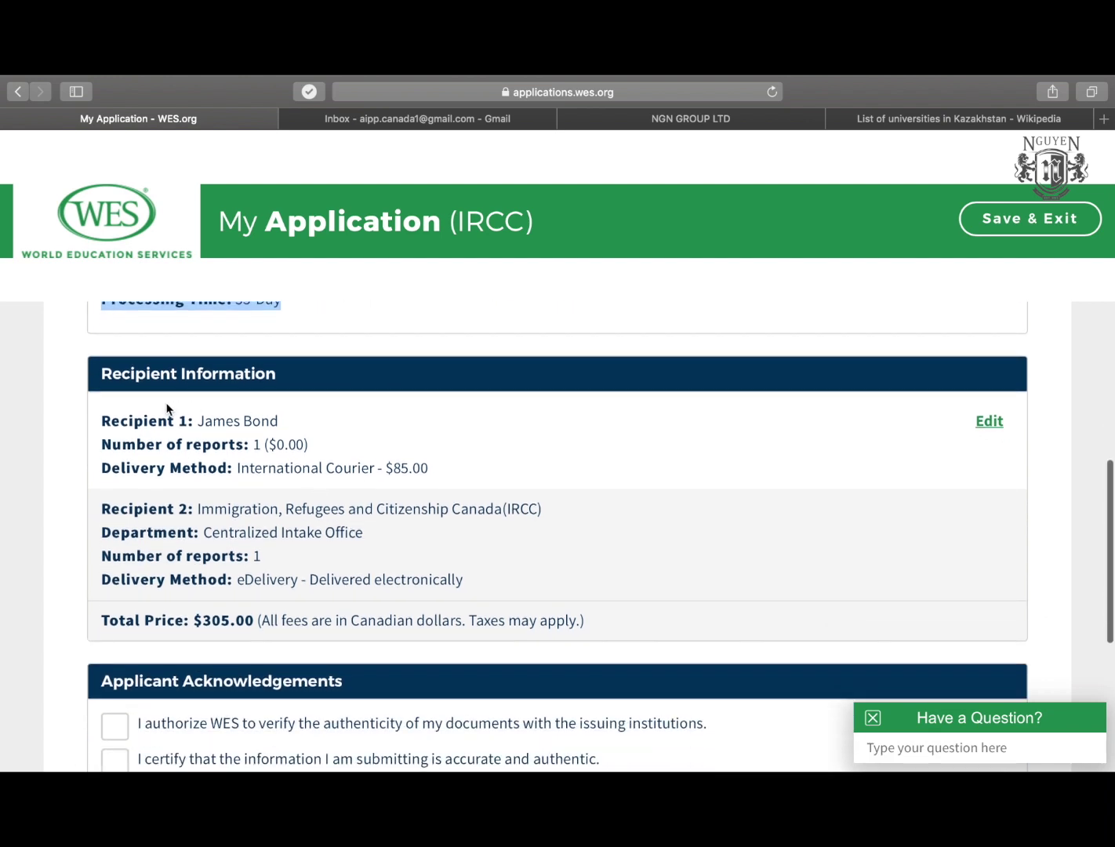
{"action": "left_click_drag", "start_coordinate": [99, 418], "coordinate": [322, 453]}
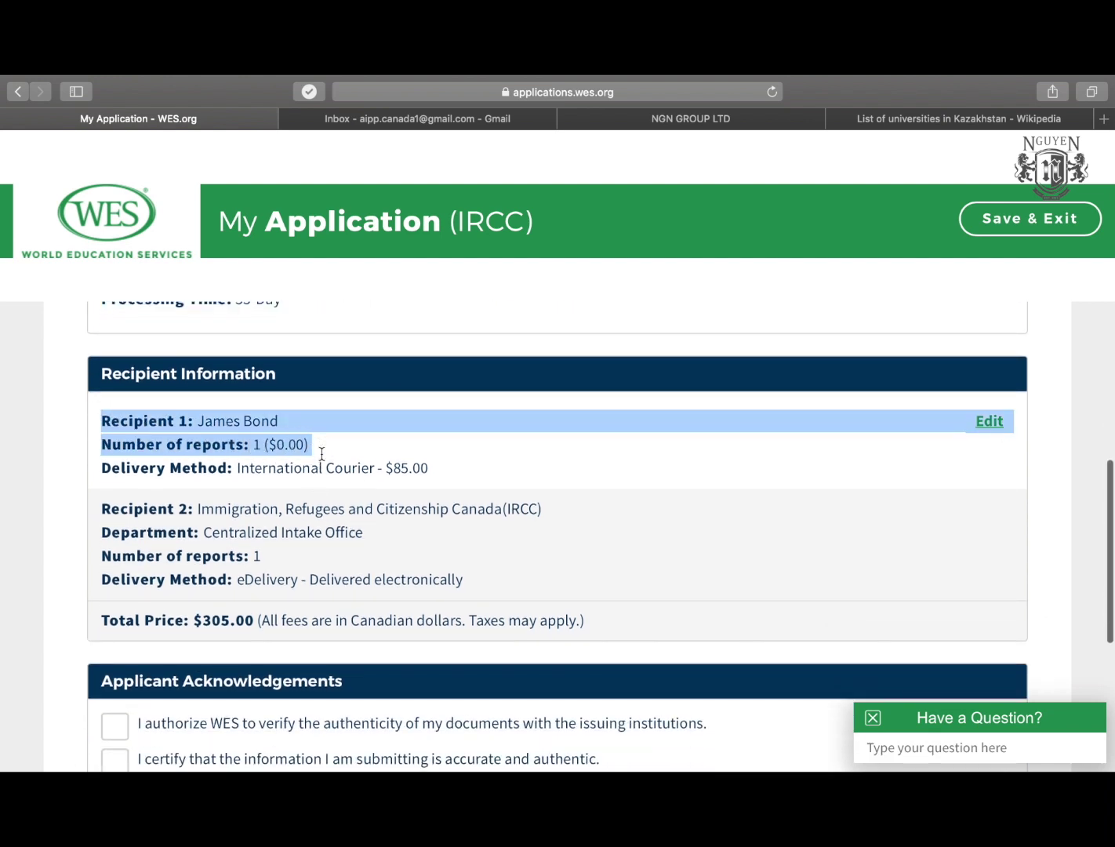
{"action": "left_click", "coordinate": [321, 453]}
{"action": "left_click_drag", "start_coordinate": [236, 445], "coordinate": [295, 444]}
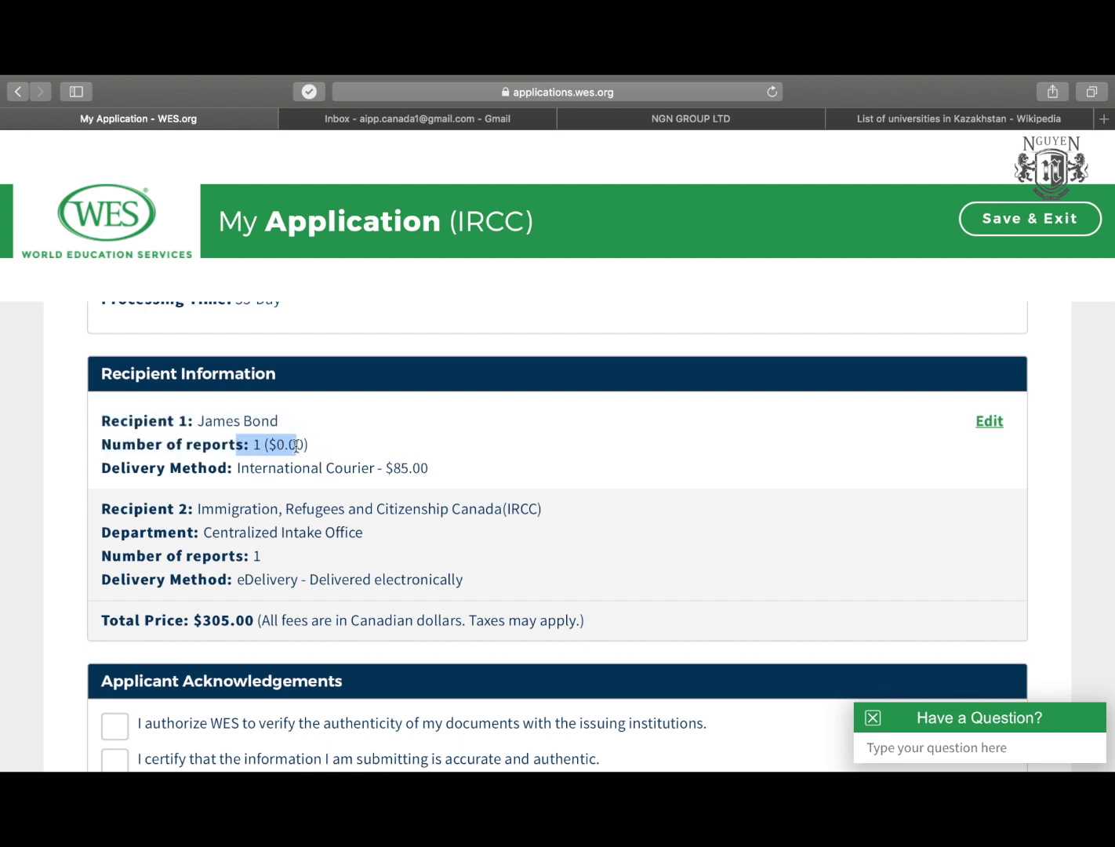
{"action": "left_click_drag", "start_coordinate": [113, 472], "coordinate": [411, 478]}
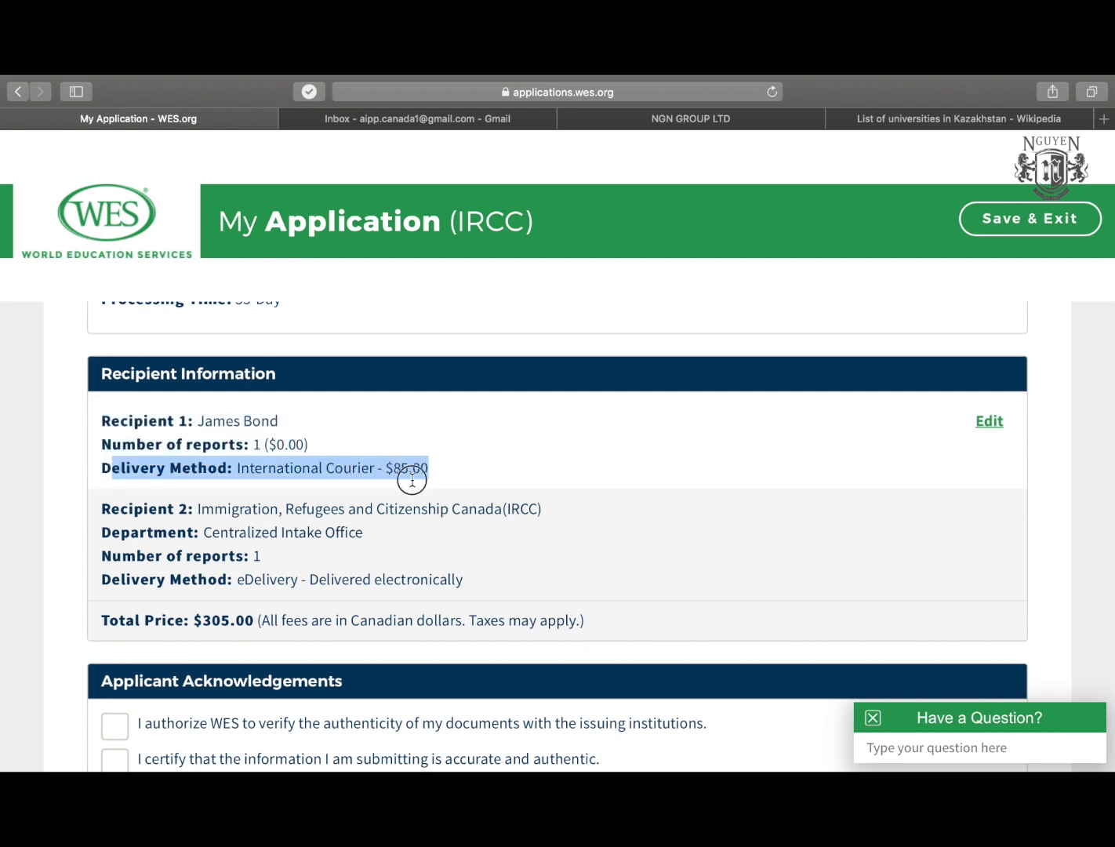
{"action": "scroll", "coordinate": [435, 477], "scroll_direction": "down", "scroll_amount": 1}
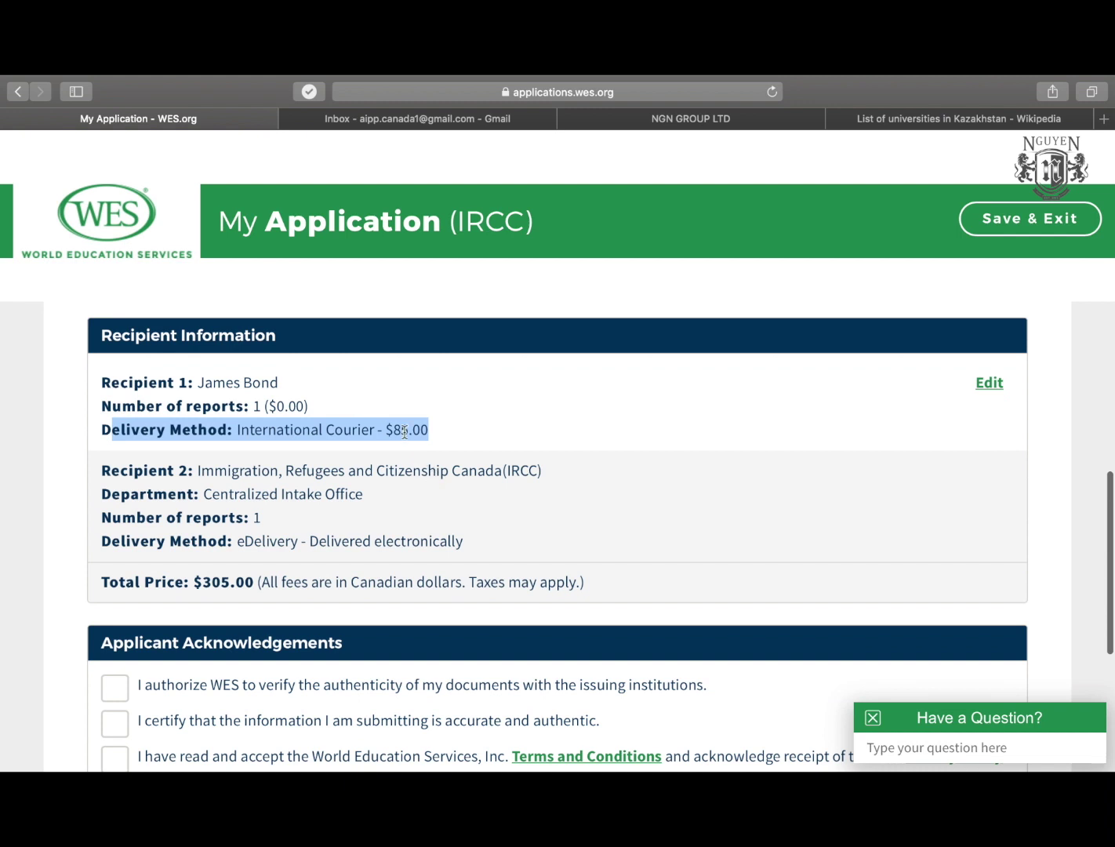
{"action": "left_click", "coordinate": [145, 471]}
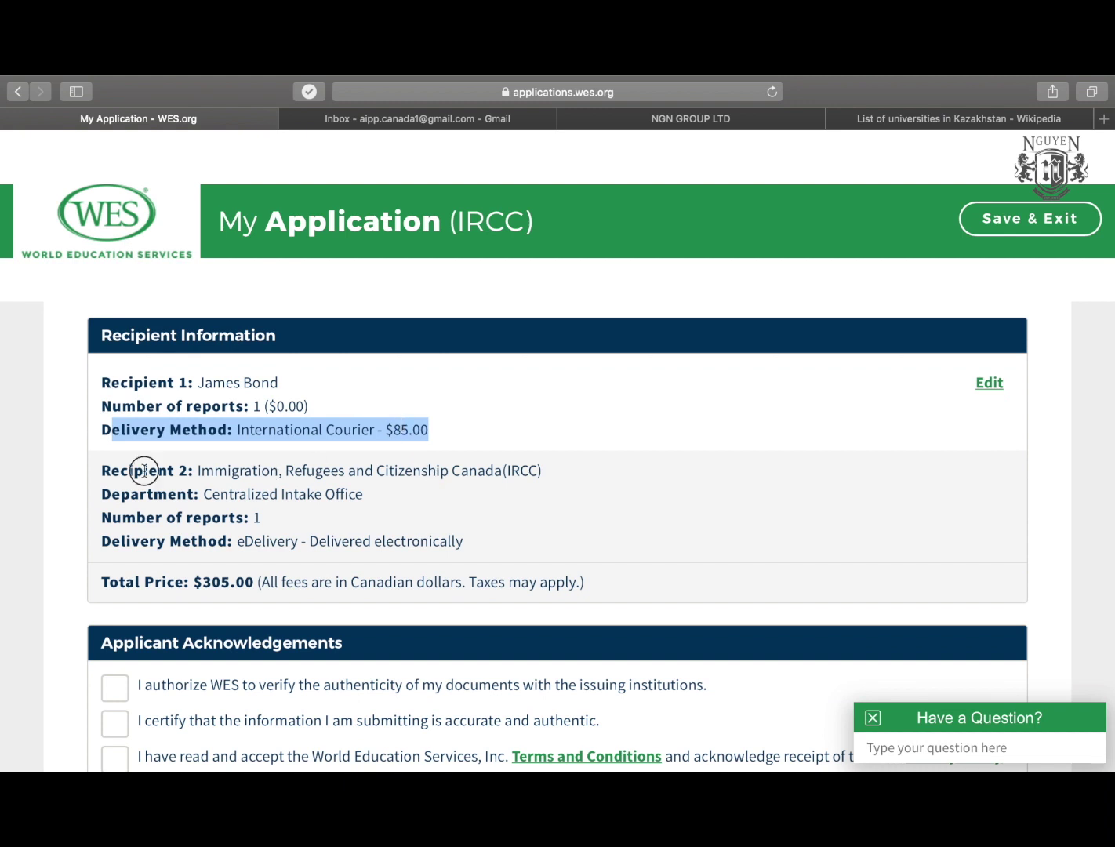
{"action": "left_click_drag", "start_coordinate": [144, 471], "coordinate": [413, 541]}
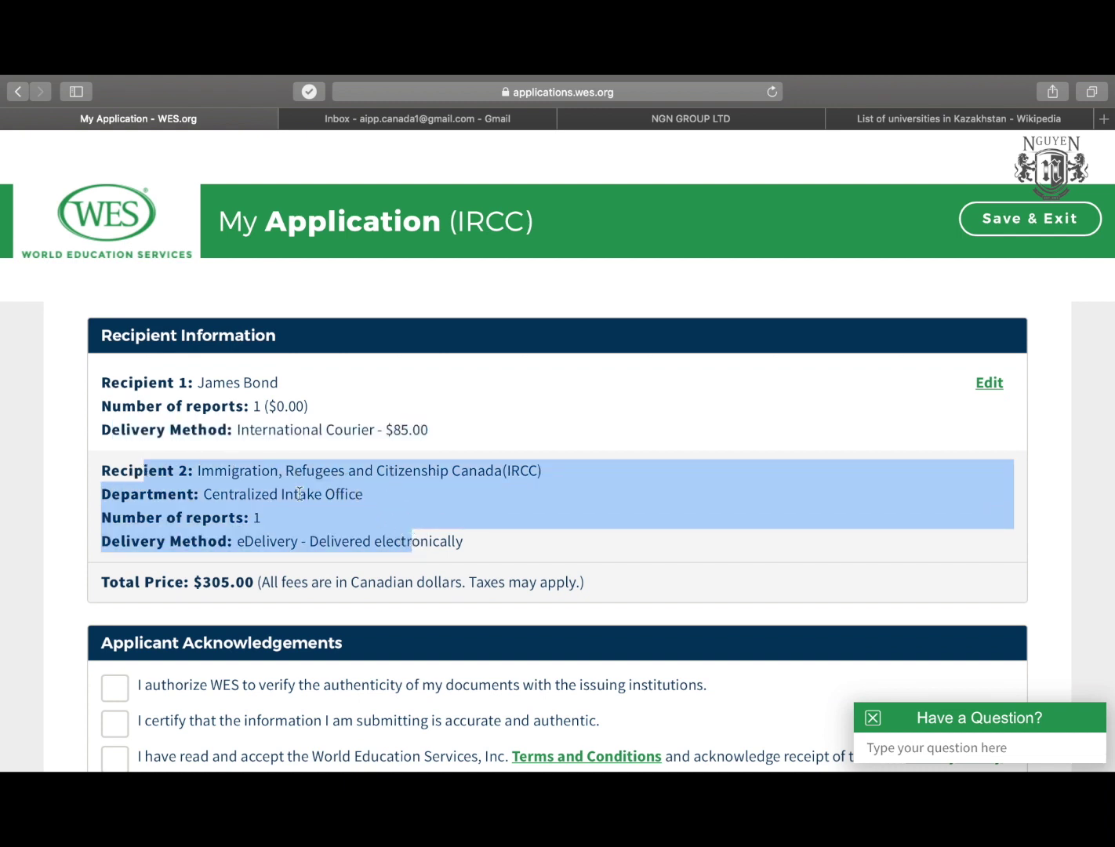
{"action": "scroll", "coordinate": [270, 507], "scroll_direction": "down", "scroll_amount": 1}
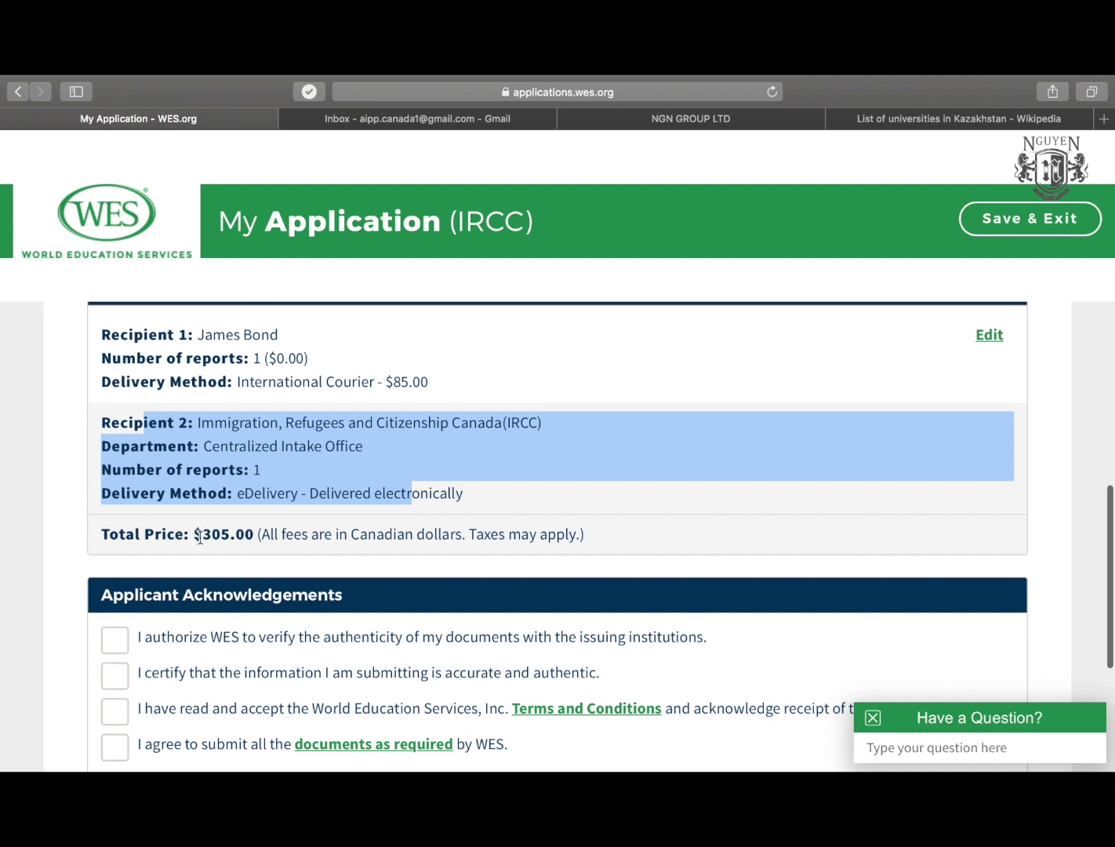
{"action": "left_click_drag", "start_coordinate": [195, 534], "coordinate": [589, 534]}
{"action": "scroll", "coordinate": [589, 533], "scroll_direction": "down", "scroll_amount": 3}
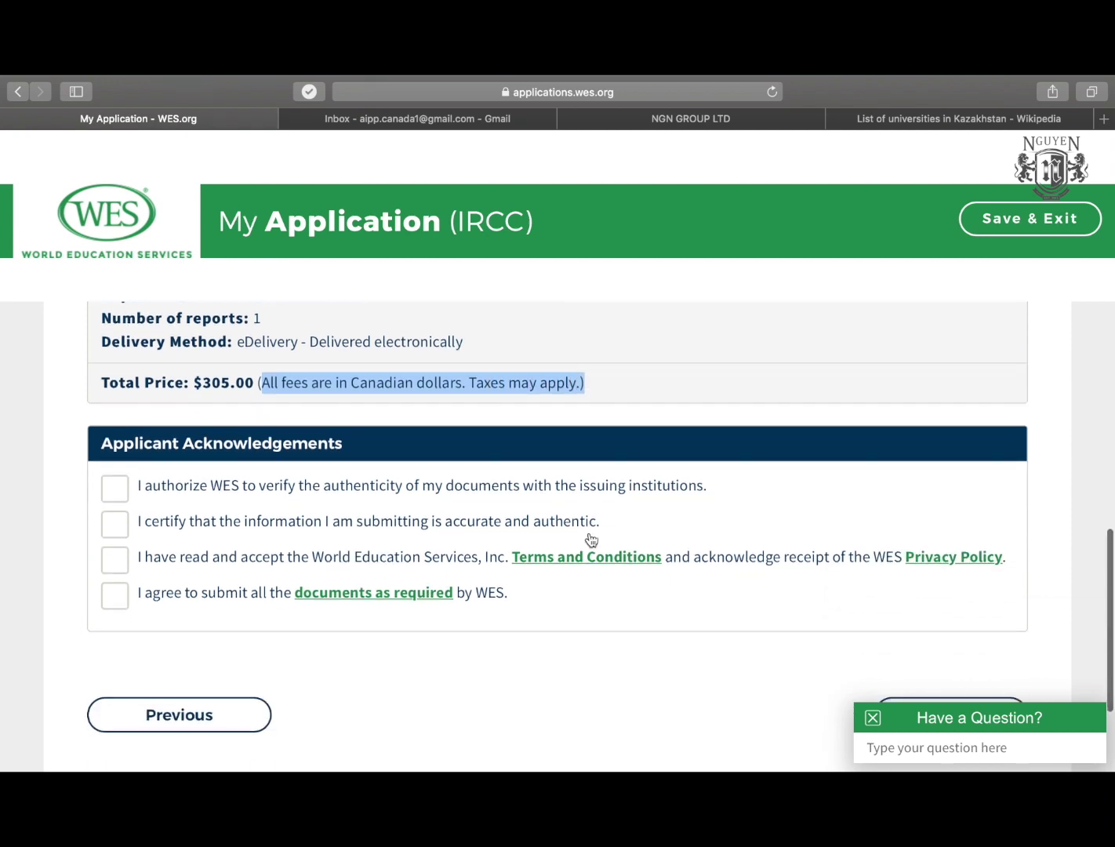
{"action": "scroll", "coordinate": [589, 538], "scroll_direction": "up", "scroll_amount": 3}
{"action": "left_click", "coordinate": [597, 555]}
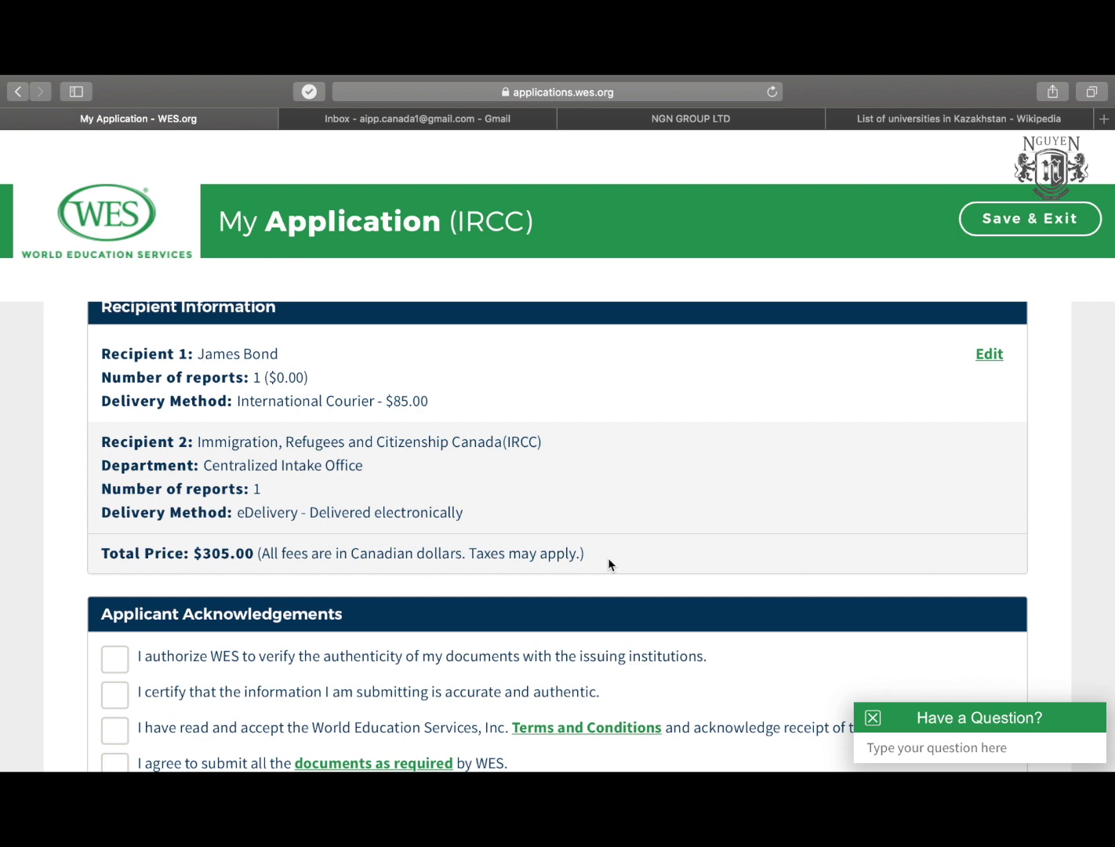
{"action": "scroll", "coordinate": [608, 558], "scroll_direction": "down", "scroll_amount": 2}
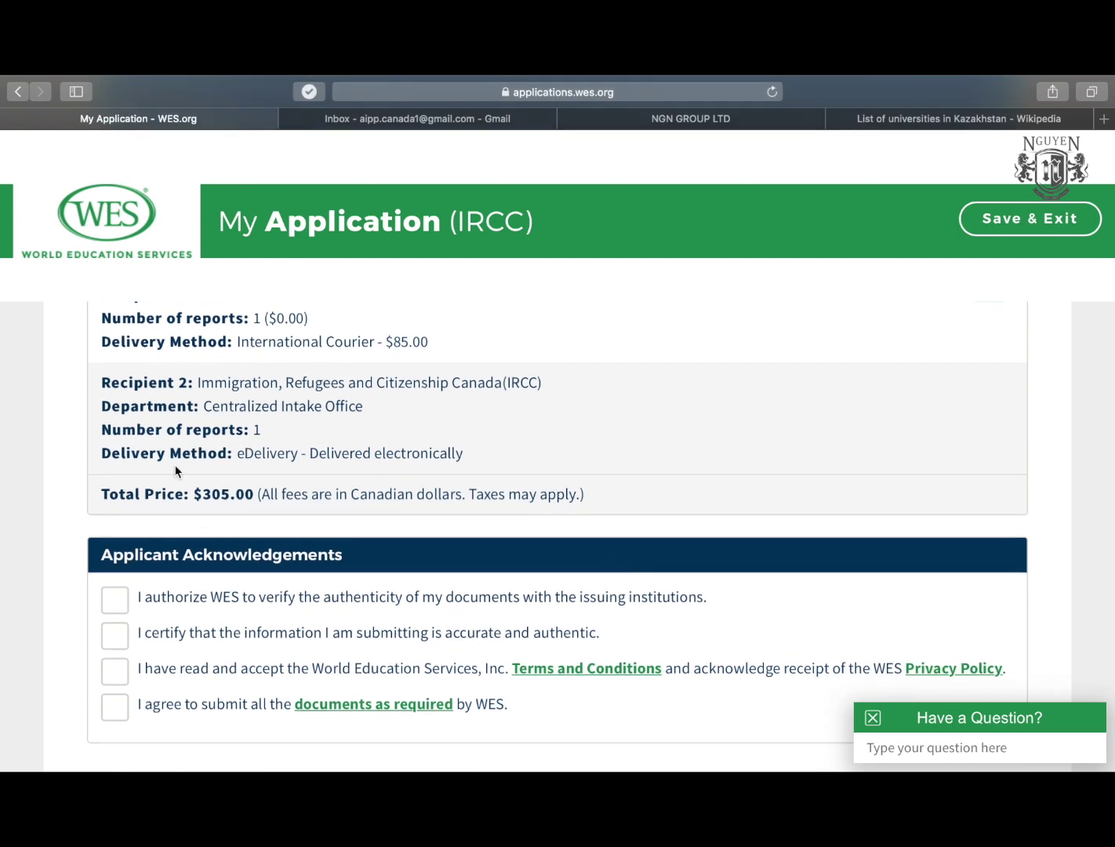
{"action": "left_click_drag", "start_coordinate": [192, 494], "coordinate": [584, 485]}
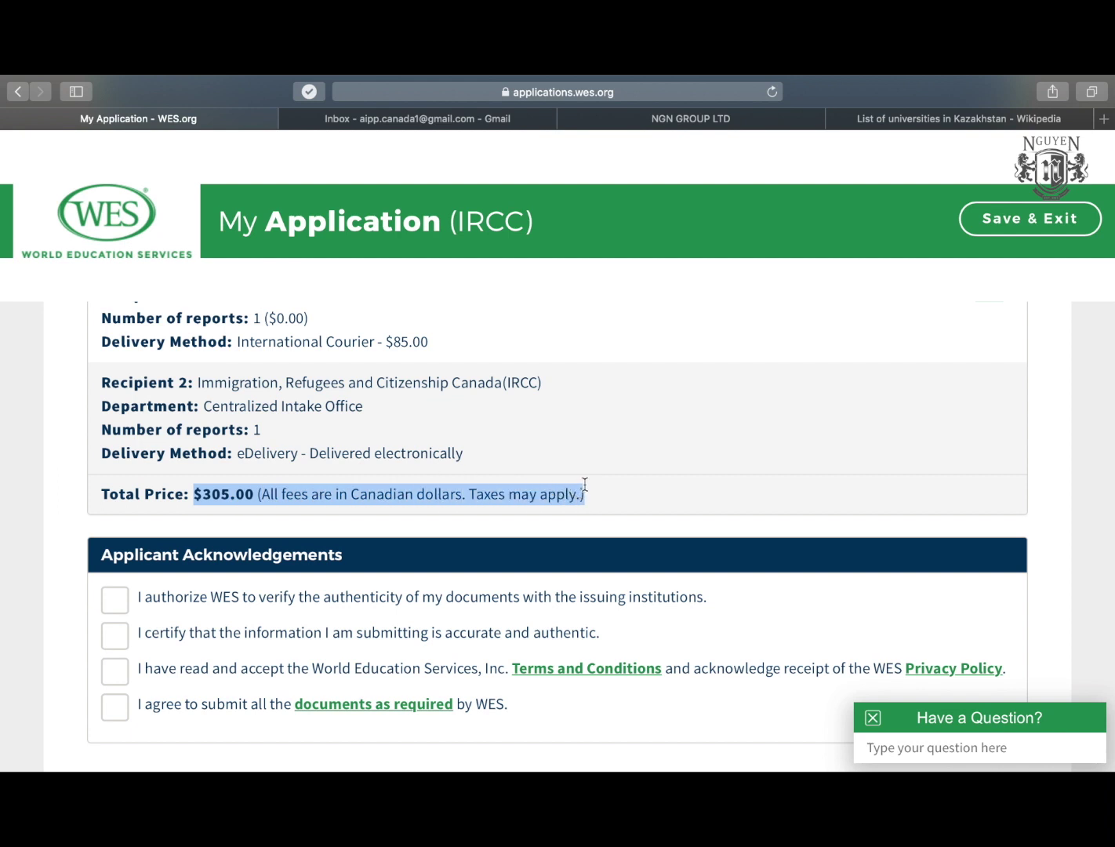
{"action": "scroll", "coordinate": [585, 485], "scroll_direction": "down", "scroll_amount": 3}
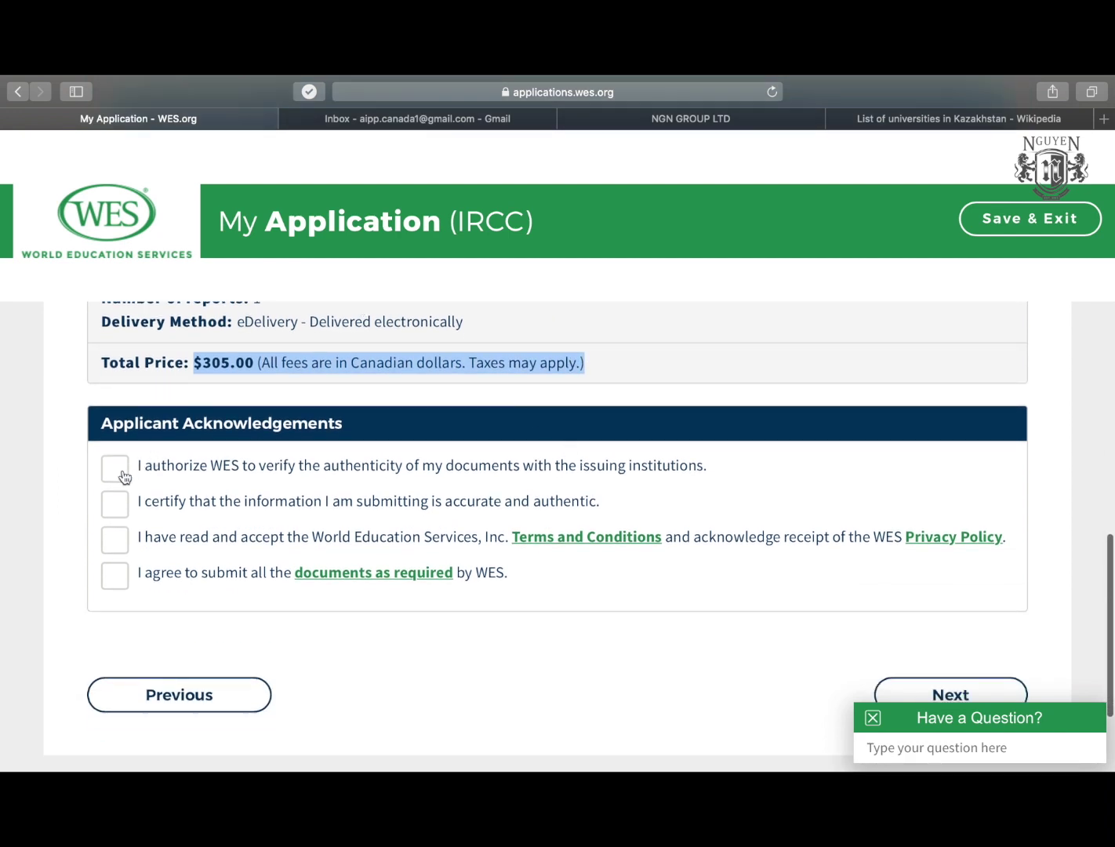
Tick authenticity verification, accuracy, Terms and Privacy Policy, and document-submission acknowledgements, then continue.
{"action": "left_click", "coordinate": [123, 476]}
{"action": "left_click", "coordinate": [110, 507]}
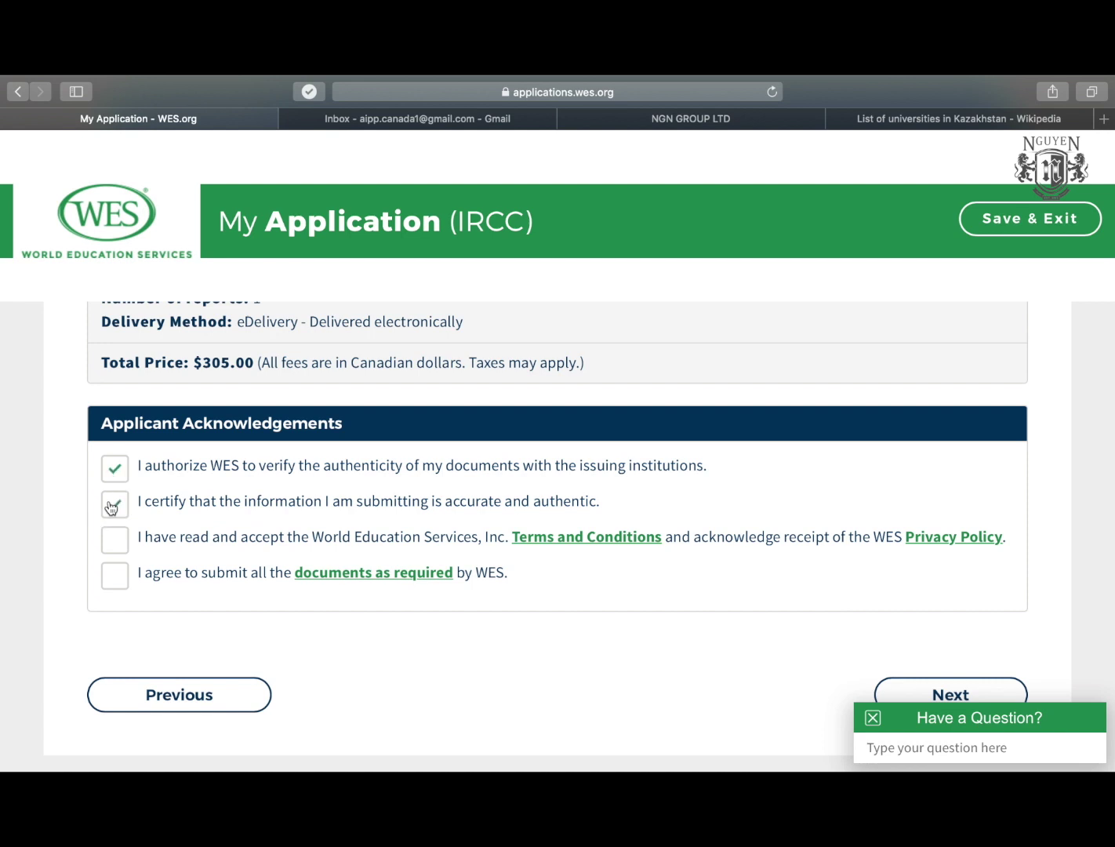
{"action": "left_click", "coordinate": [115, 545]}
{"action": "left_click", "coordinate": [117, 586]}
{"action": "scroll", "coordinate": [490, 557], "scroll_direction": "down", "scroll_amount": 3}
{"action": "scroll", "coordinate": [491, 558], "scroll_direction": "up", "scroll_amount": 2}
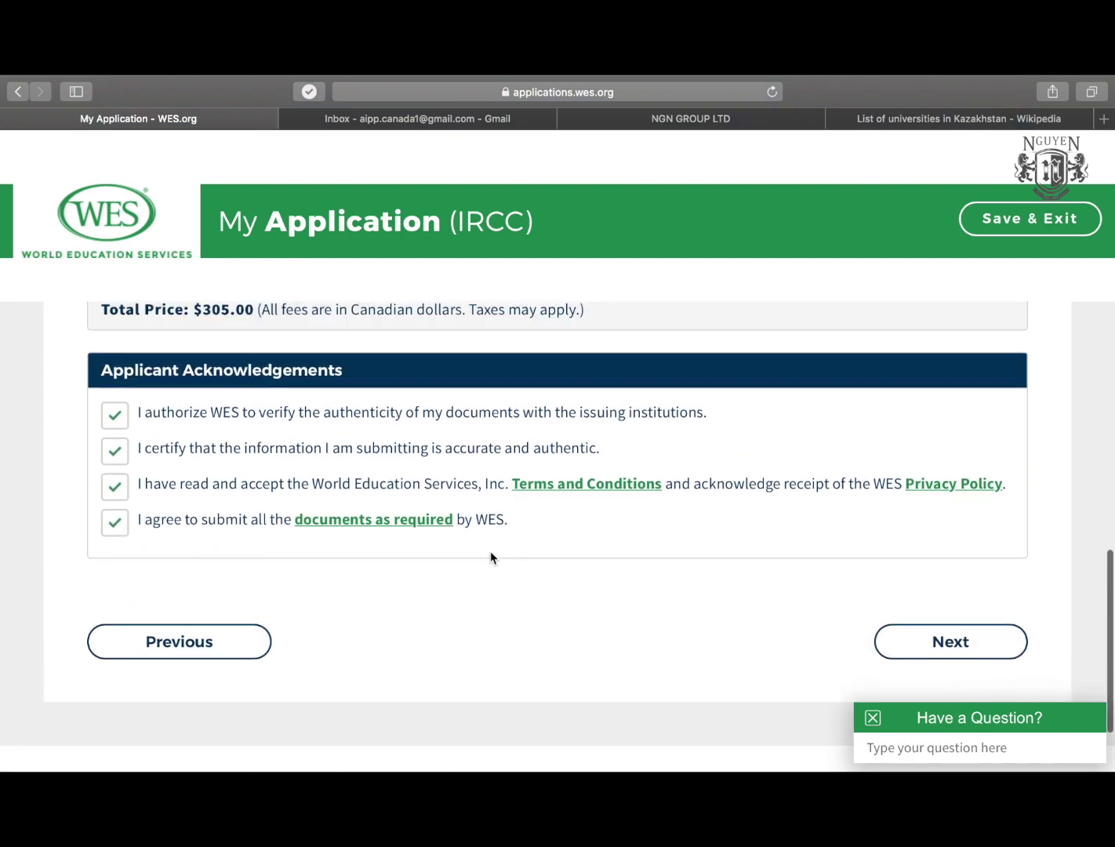
{"action": "scroll", "coordinate": [848, 593], "scroll_direction": "down", "scroll_amount": 2}
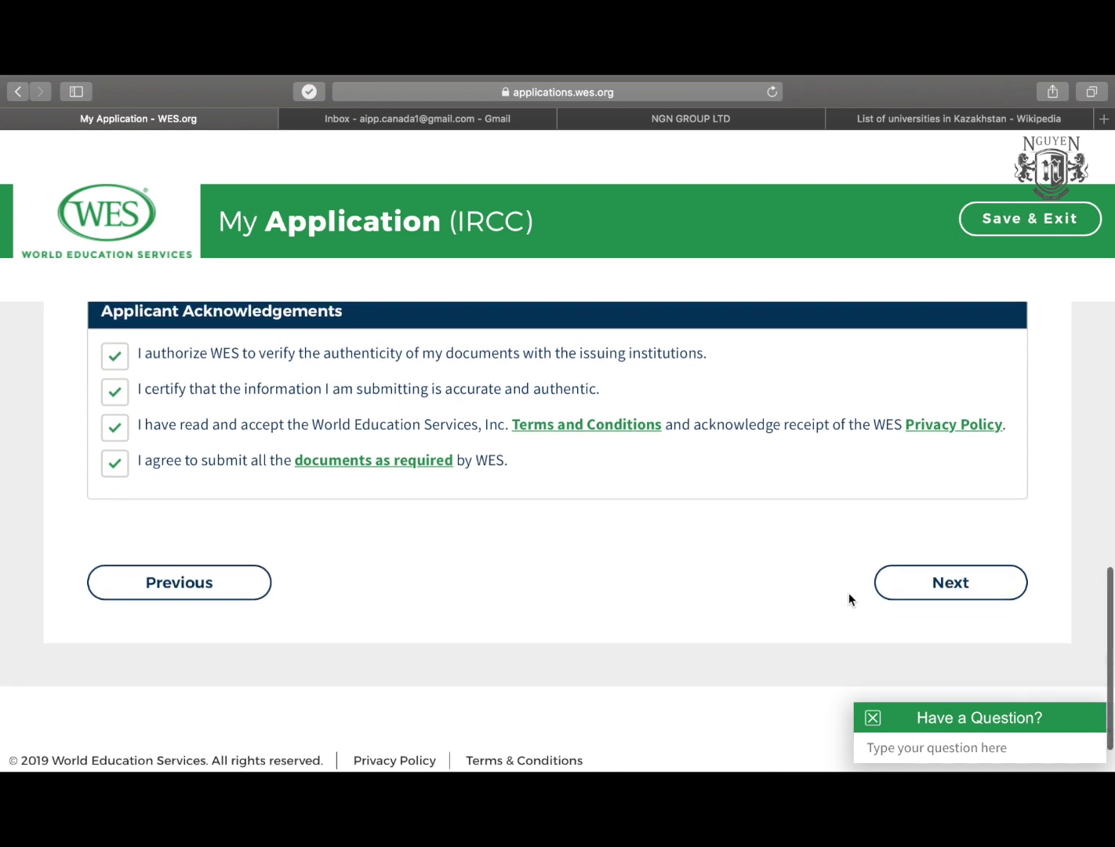
{"action": "left_click", "coordinate": [923, 580]}
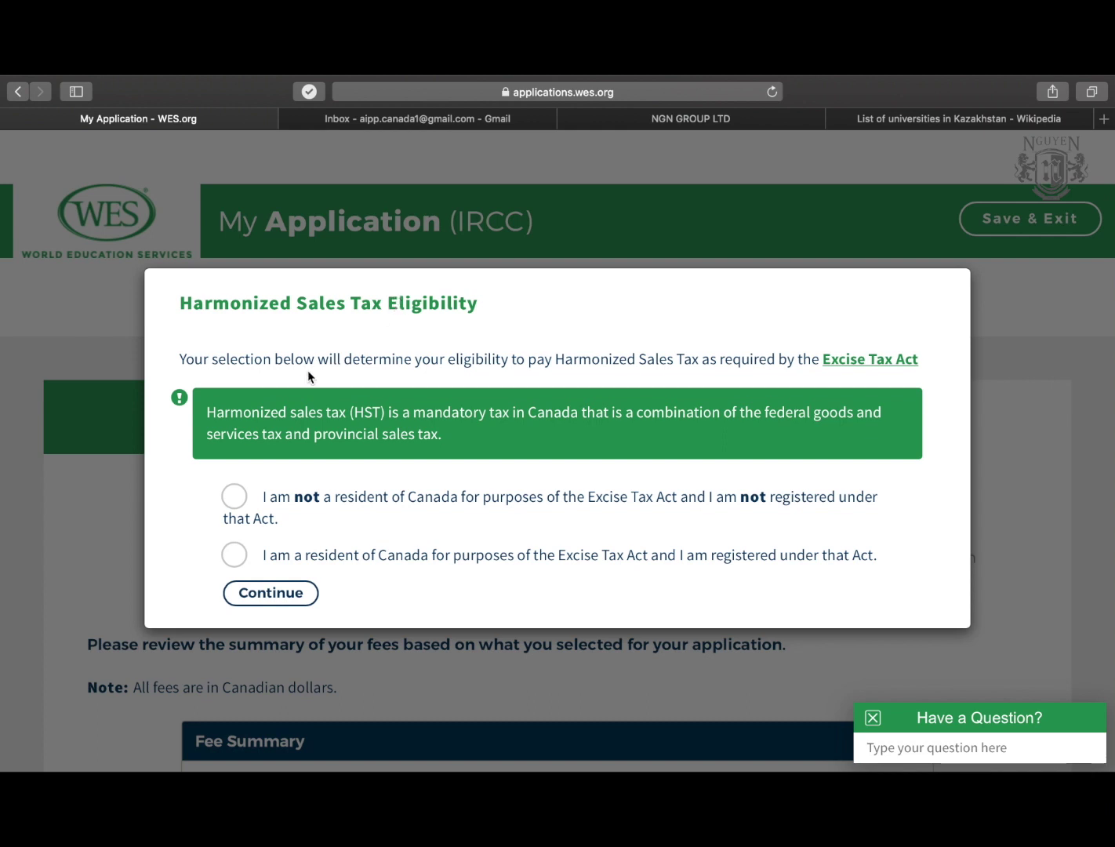
Answer the HST eligibility dialog with 'I am not a resident of Canada' and continue.
{"action": "left_click", "coordinate": [240, 506]}
{"action": "left_click", "coordinate": [288, 602]}
Review the Fee Summary in Canadian dollars, noting the $305.00 total.
{"action": "scroll", "coordinate": [181, 601], "scroll_direction": "down", "scroll_amount": 3}
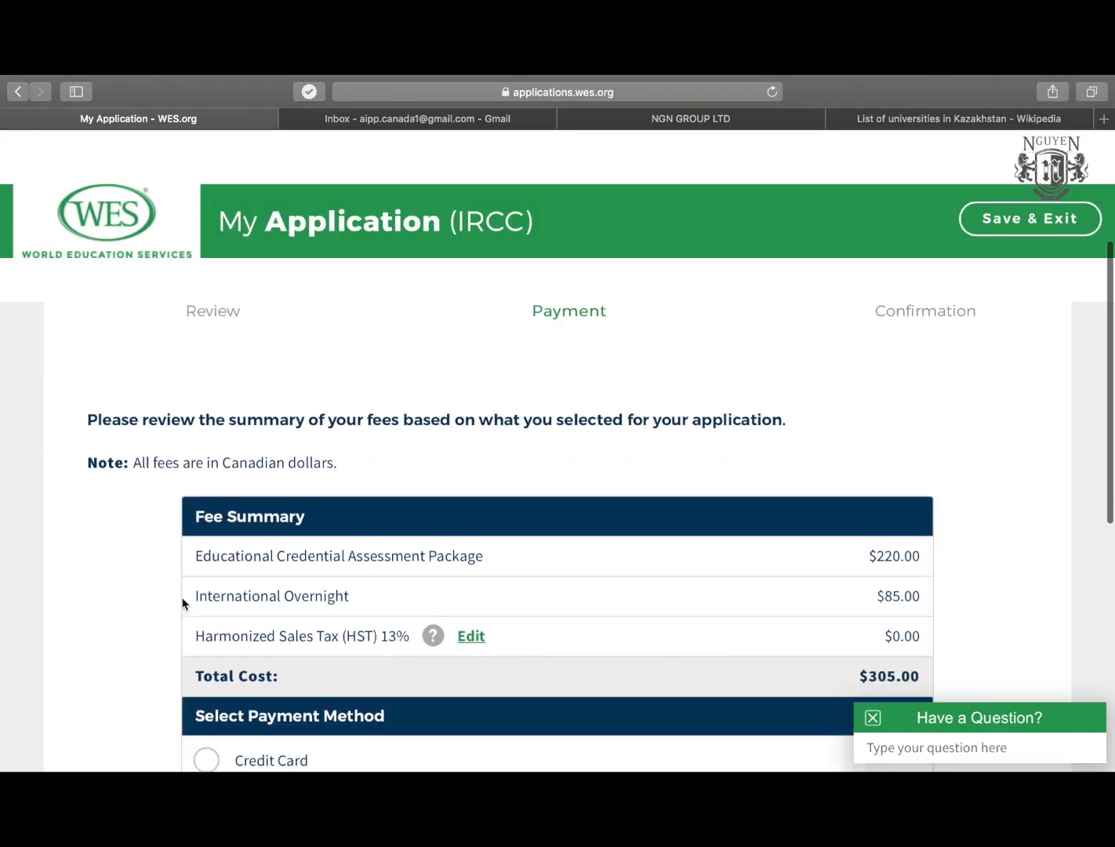
{"action": "scroll", "coordinate": [182, 600], "scroll_direction": "up", "scroll_amount": 1}
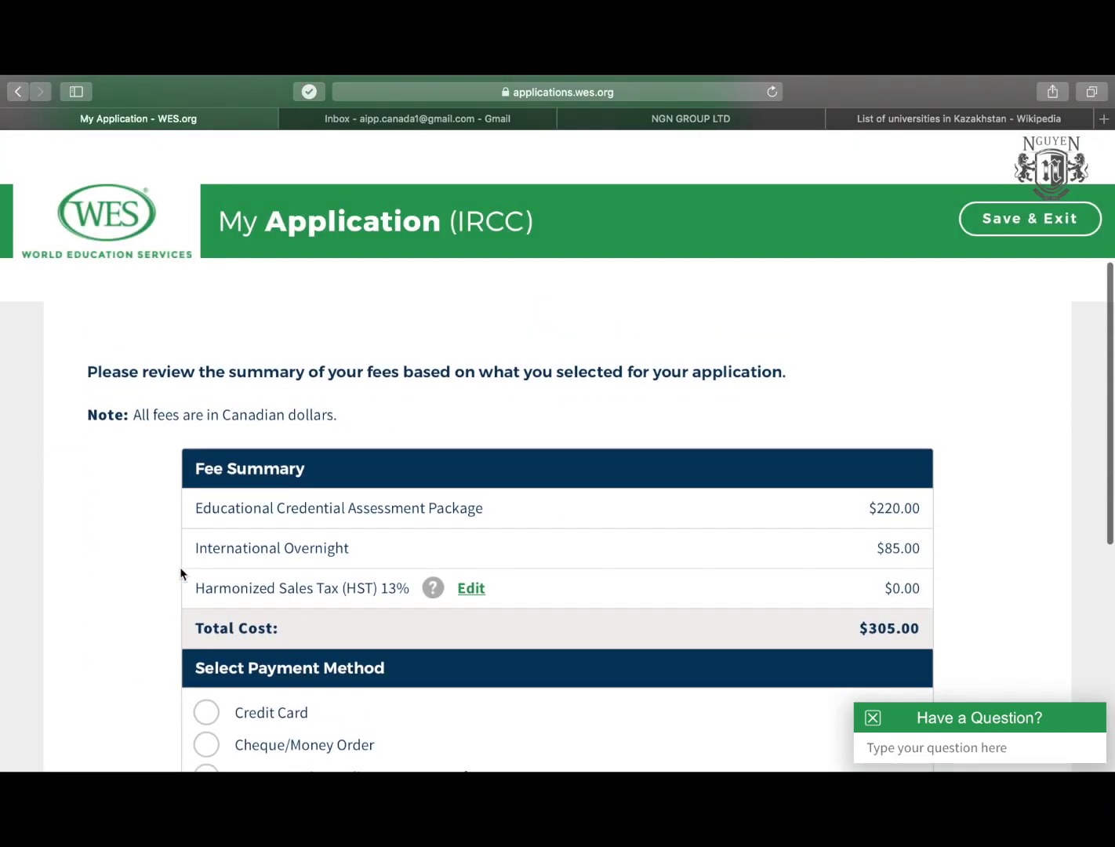
{"action": "scroll", "coordinate": [144, 409], "scroll_direction": "up", "scroll_amount": 1}
{"action": "left_click_drag", "start_coordinate": [200, 414], "coordinate": [624, 415]}
{"action": "scroll", "coordinate": [515, 456], "scroll_direction": "down", "scroll_amount": 1}
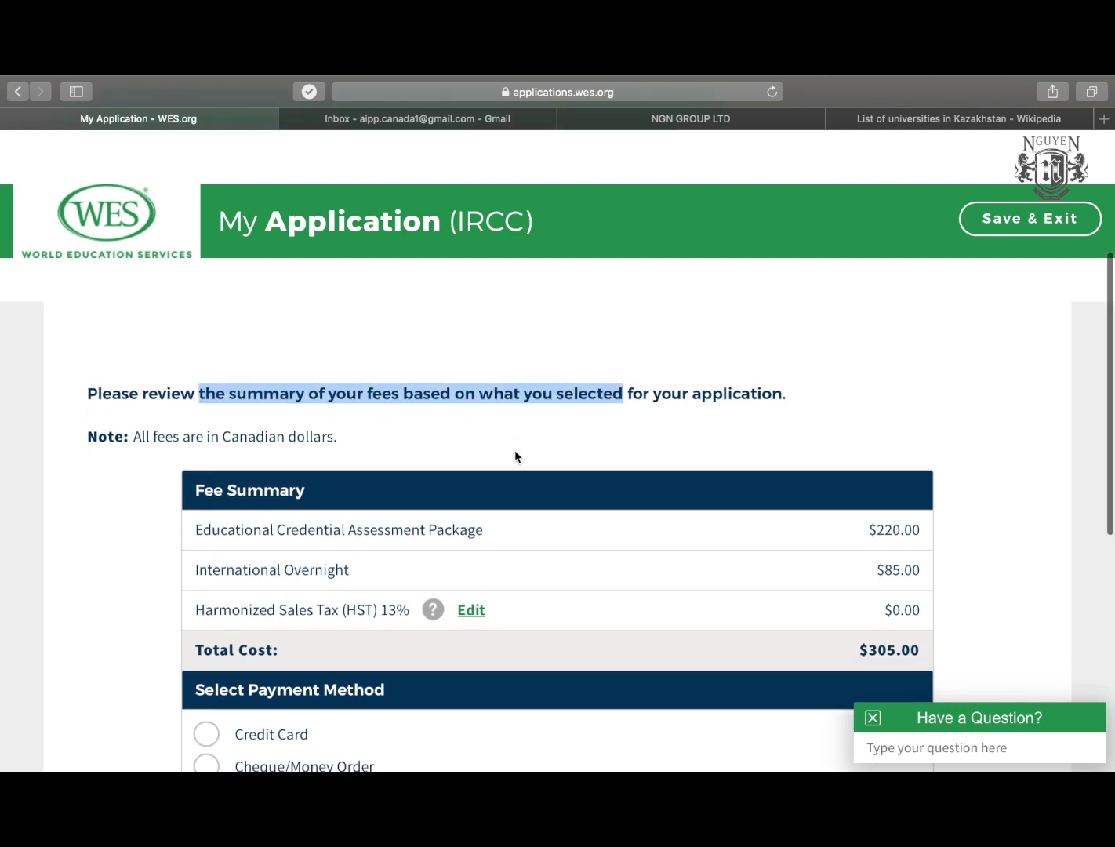
{"action": "scroll", "coordinate": [515, 457], "scroll_direction": "down", "scroll_amount": 1}
{"action": "left_click", "coordinate": [88, 413]}
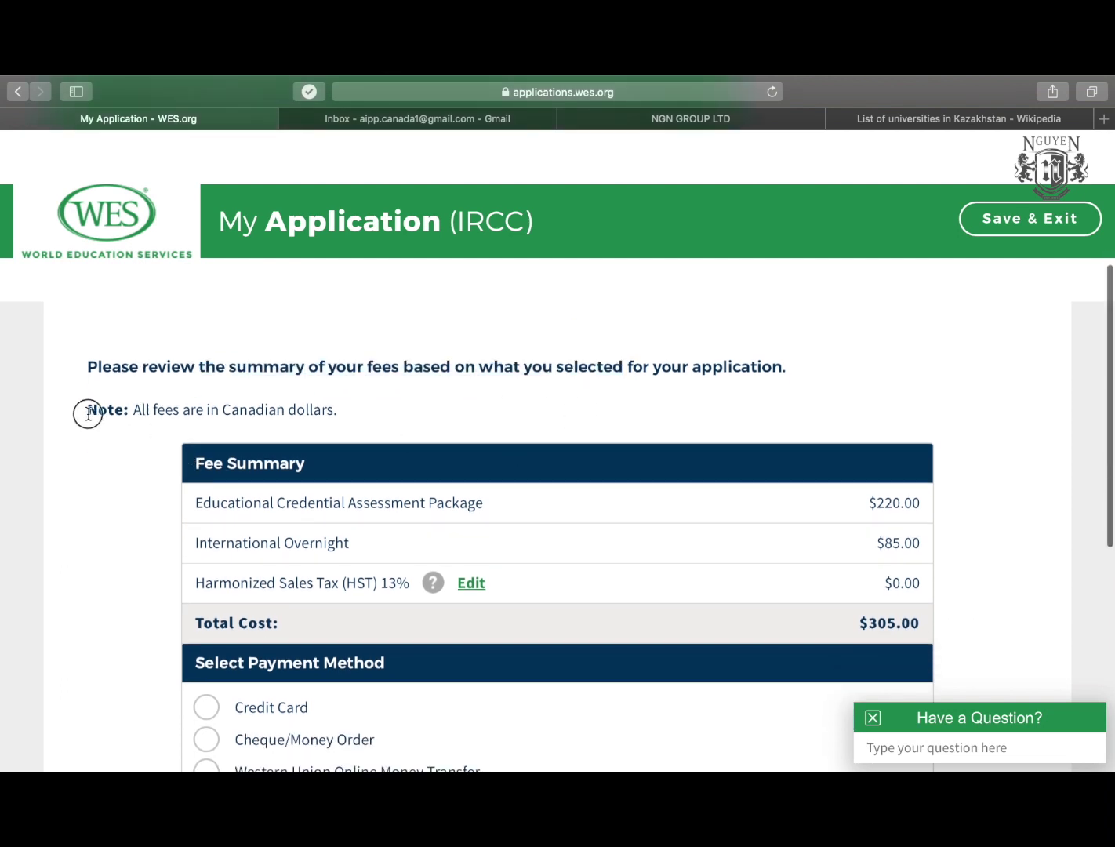
{"action": "mouse_move", "coordinate": [89, 413]}
{"action": "left_mouse_down"}
{"action": "mouse_move", "coordinate": [349, 406]}
{"action": "mouse_move", "coordinate": [84, 413]}
{"action": "left_mouse_up"}
{"action": "left_click", "coordinate": [360, 404]}
{"action": "left_click", "coordinate": [88, 416]}
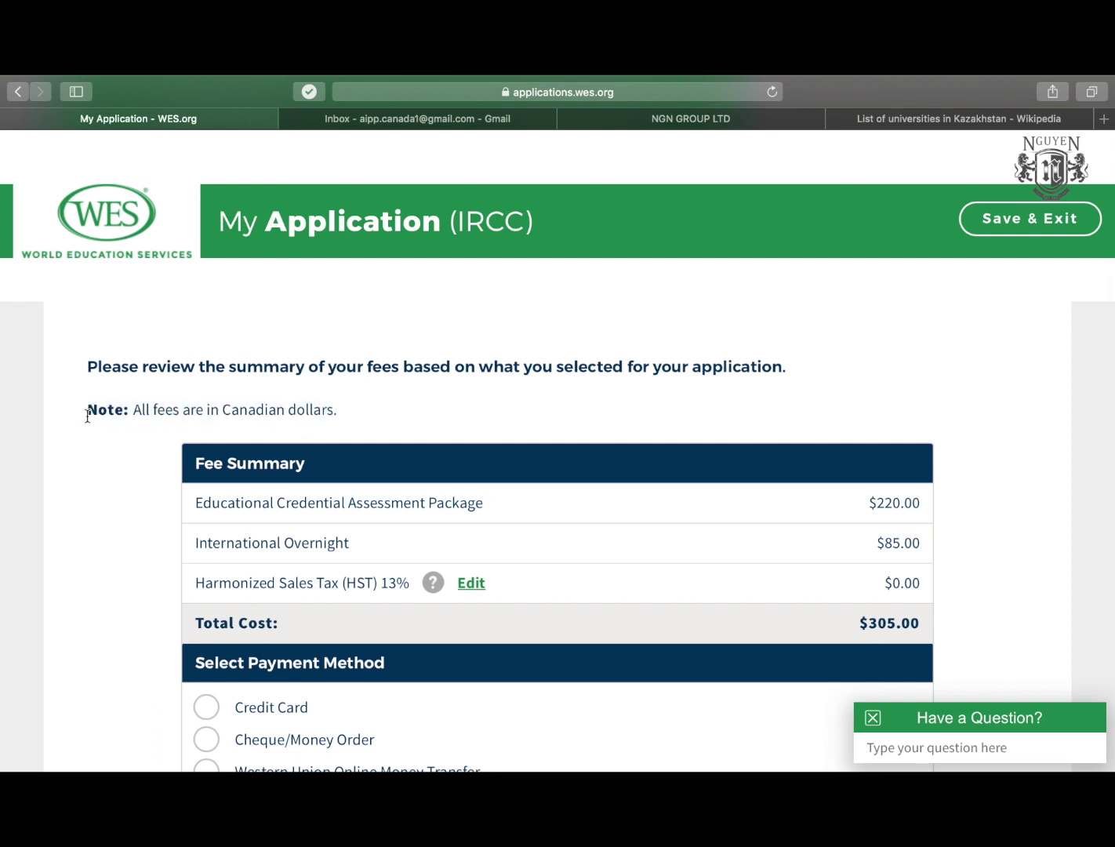
{"action": "scroll", "coordinate": [88, 415], "scroll_direction": "down", "scroll_amount": 2}
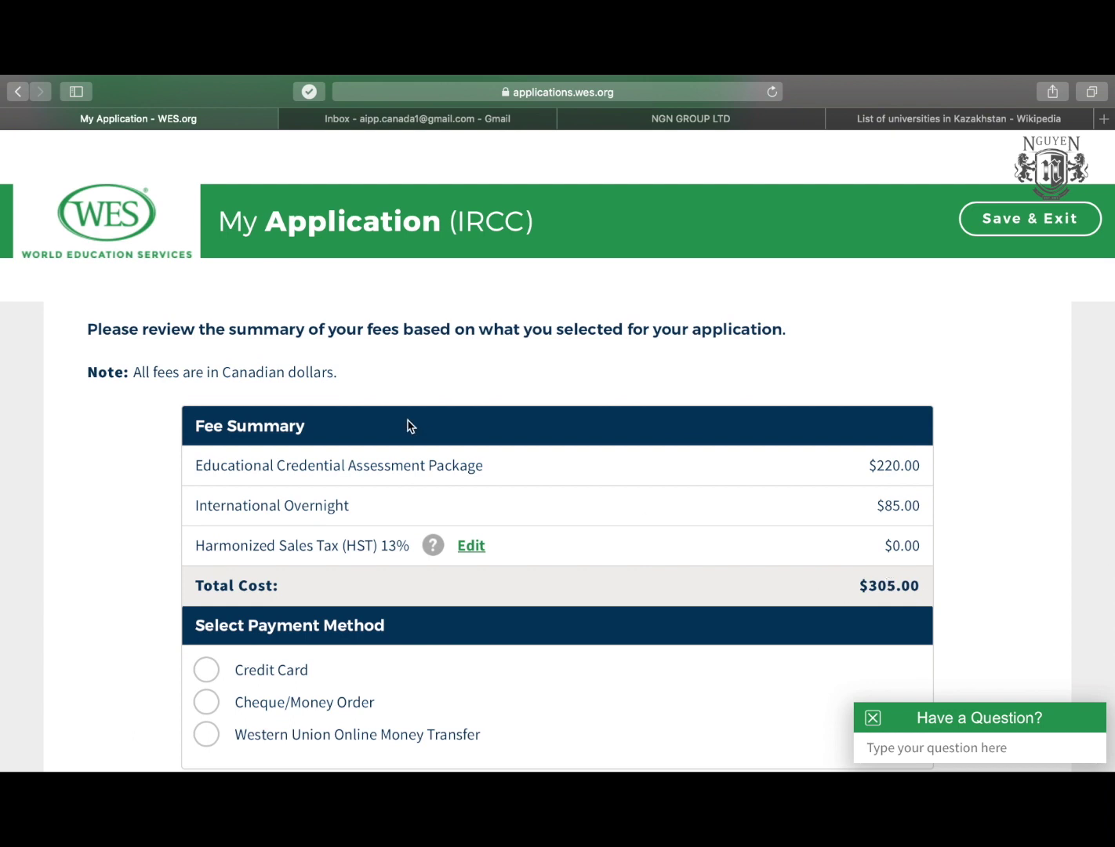
{"action": "scroll", "coordinate": [285, 457], "scroll_direction": "down", "scroll_amount": 2}
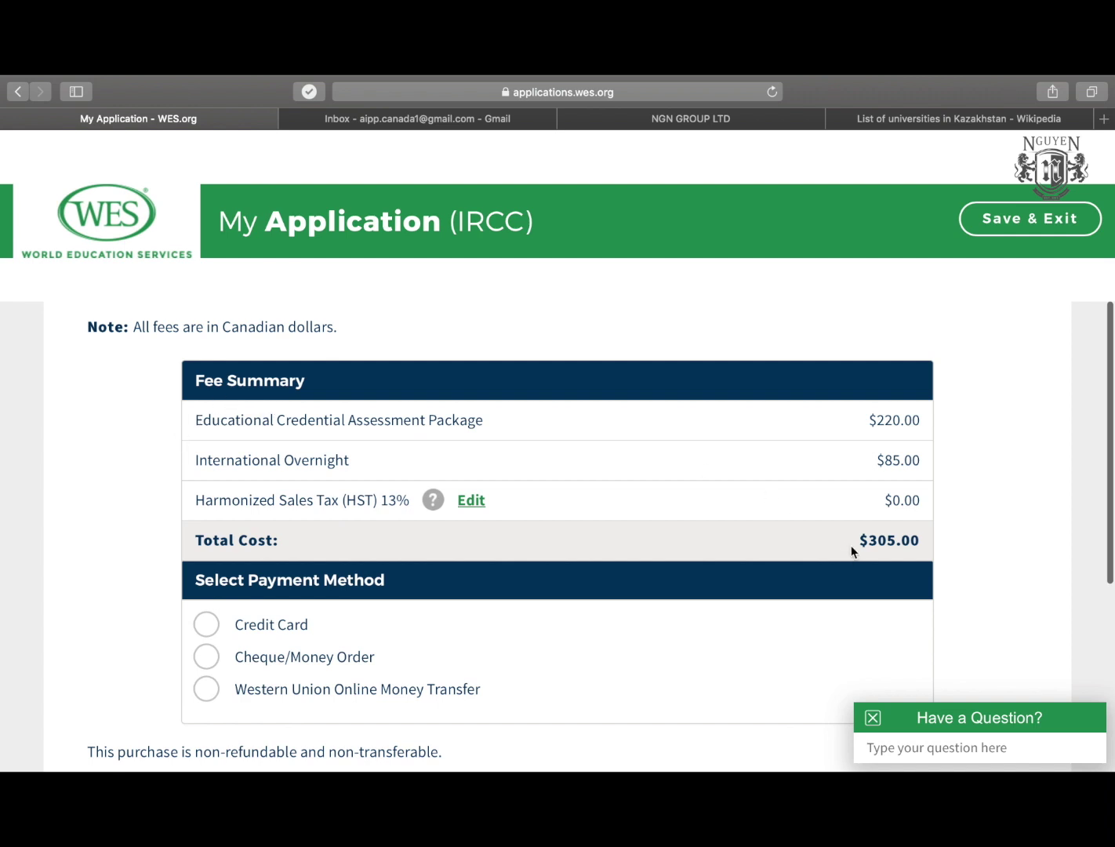
{"action": "left_click_drag", "start_coordinate": [857, 546], "coordinate": [915, 538]}
{"action": "left_click", "coordinate": [922, 539]}
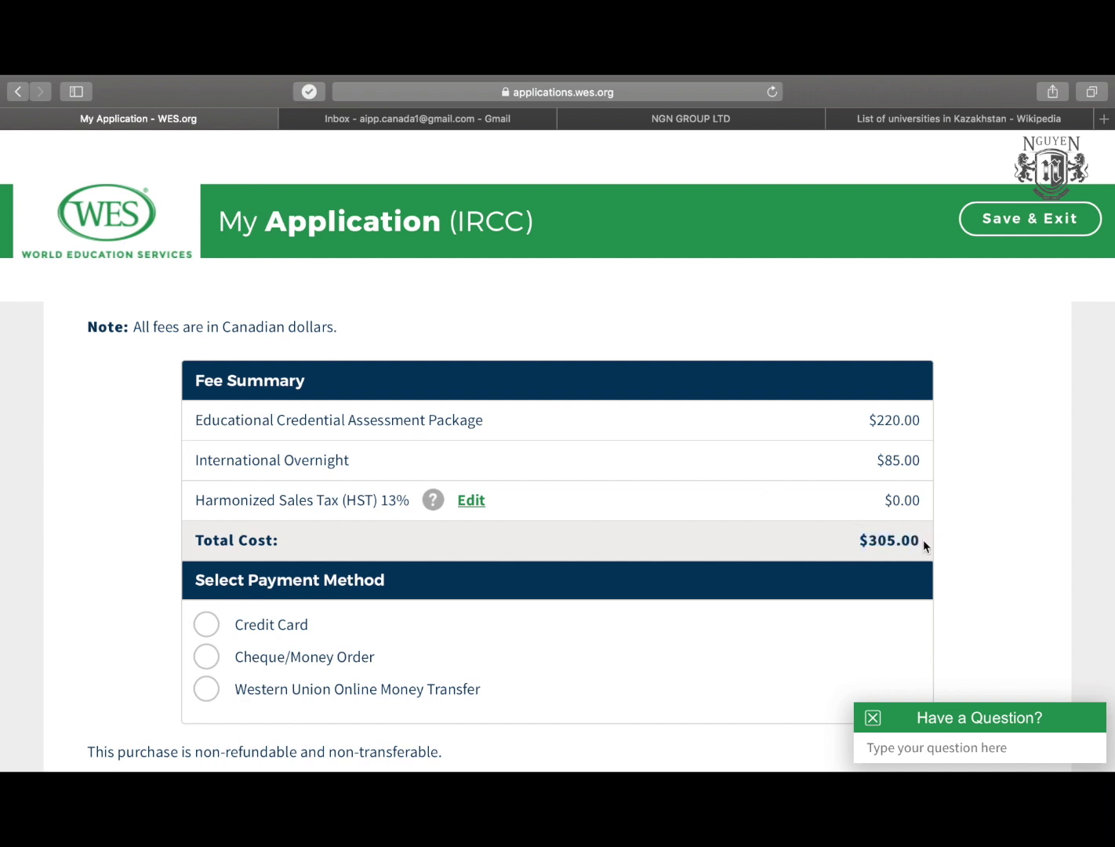
Select Credit Card as the payment method and submit the order.
{"action": "scroll", "coordinate": [463, 599], "scroll_direction": "down", "scroll_amount": 2}
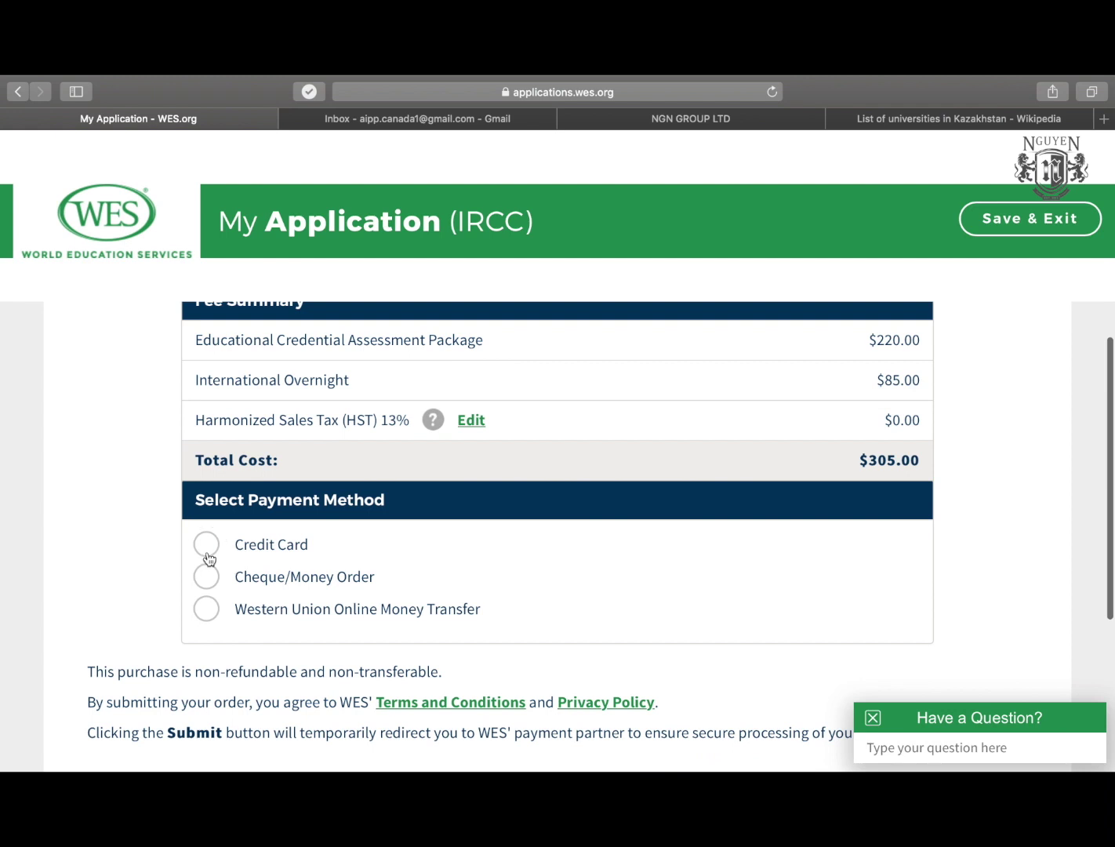
{"action": "left_click", "coordinate": [206, 552]}
{"action": "scroll", "coordinate": [182, 579], "scroll_direction": "down", "scroll_amount": 6}
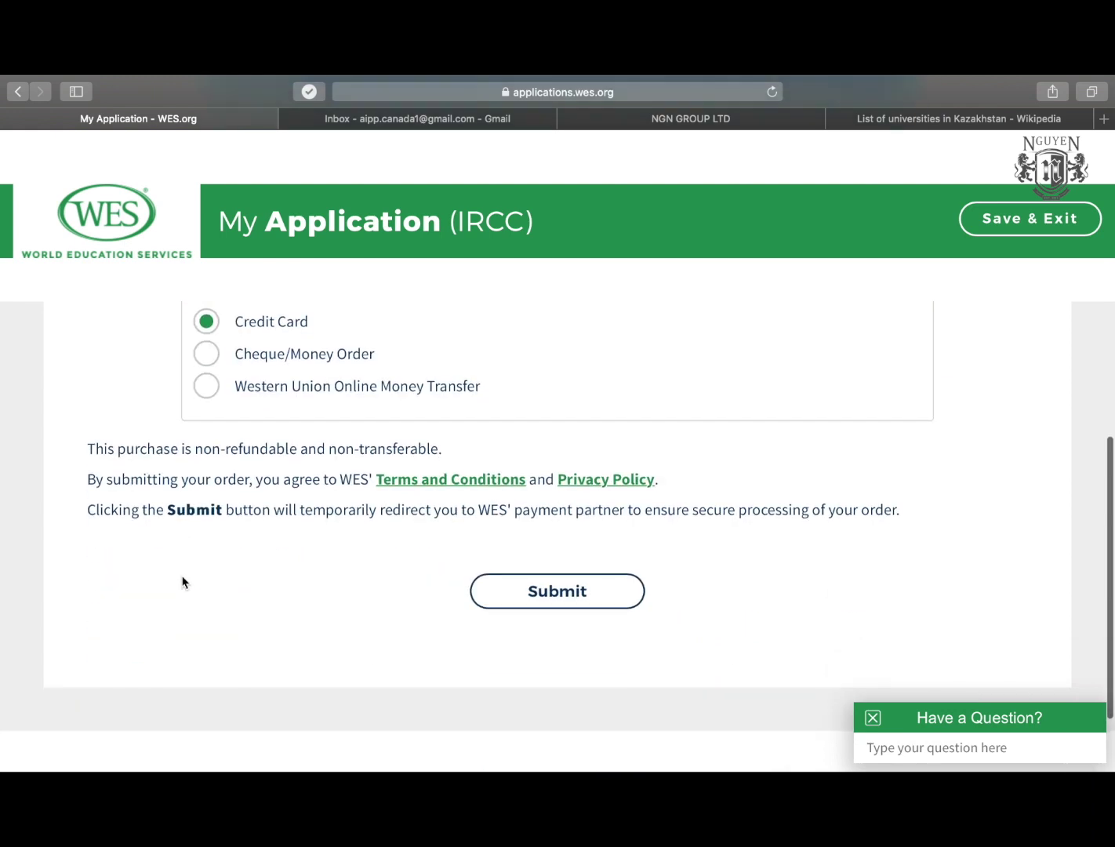
{"action": "left_click", "coordinate": [175, 461]}
{"action": "double_click", "coordinate": [323, 458]}
{"action": "left_click", "coordinate": [323, 459]}
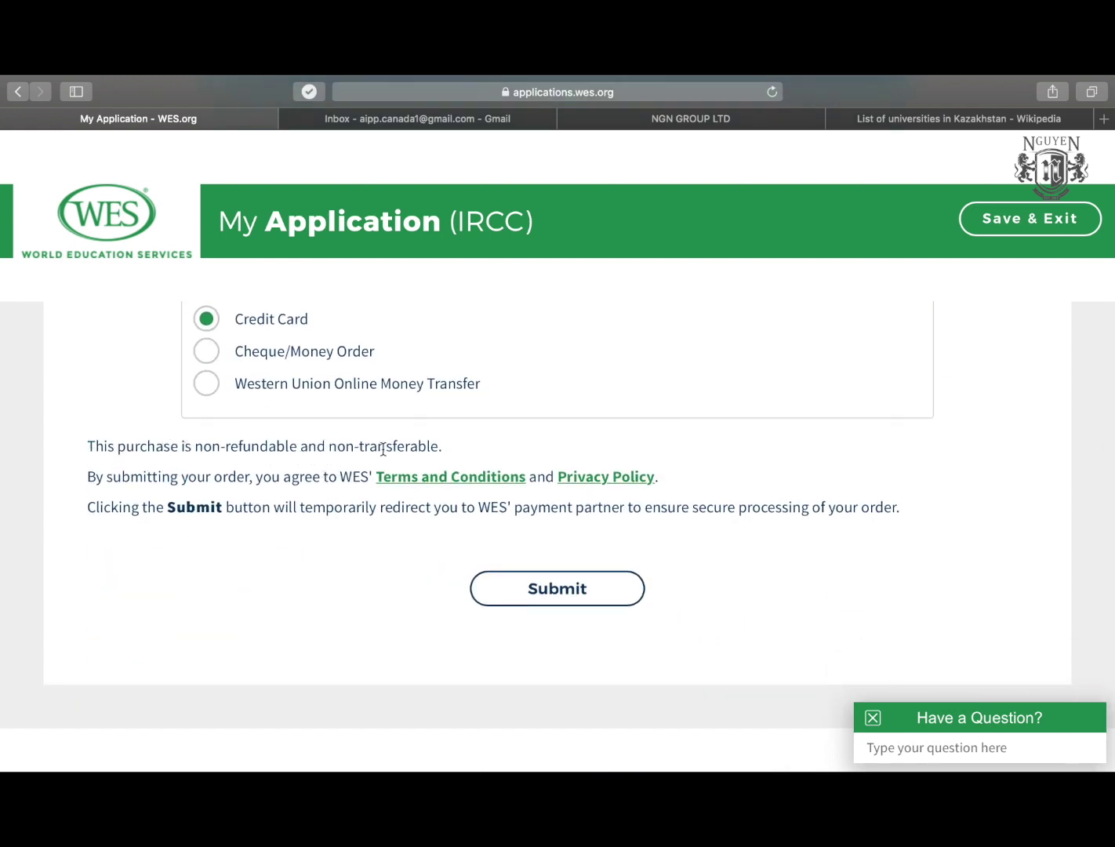
{"action": "scroll", "coordinate": [127, 470], "scroll_direction": "up", "scroll_amount": 4}
{"action": "scroll", "coordinate": [130, 477], "scroll_direction": "down", "scroll_amount": 1}
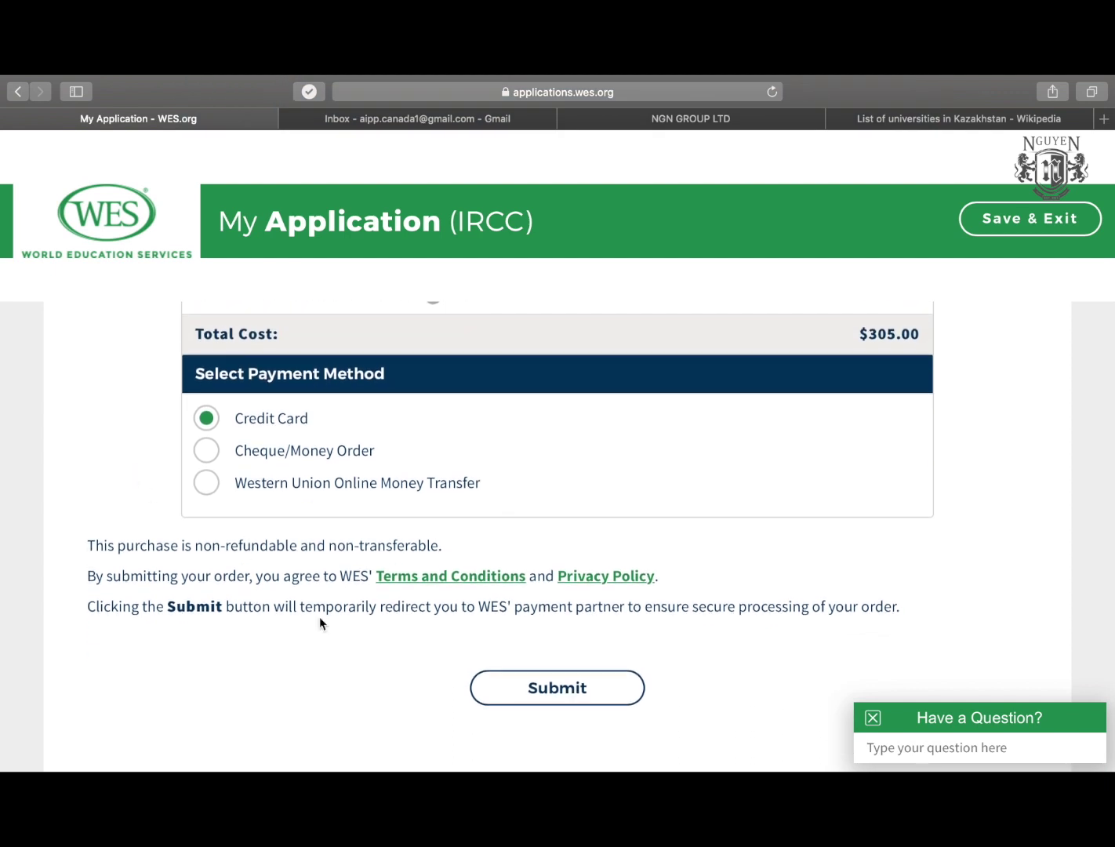
{"action": "scroll", "coordinate": [318, 617], "scroll_direction": "up", "scroll_amount": 1}
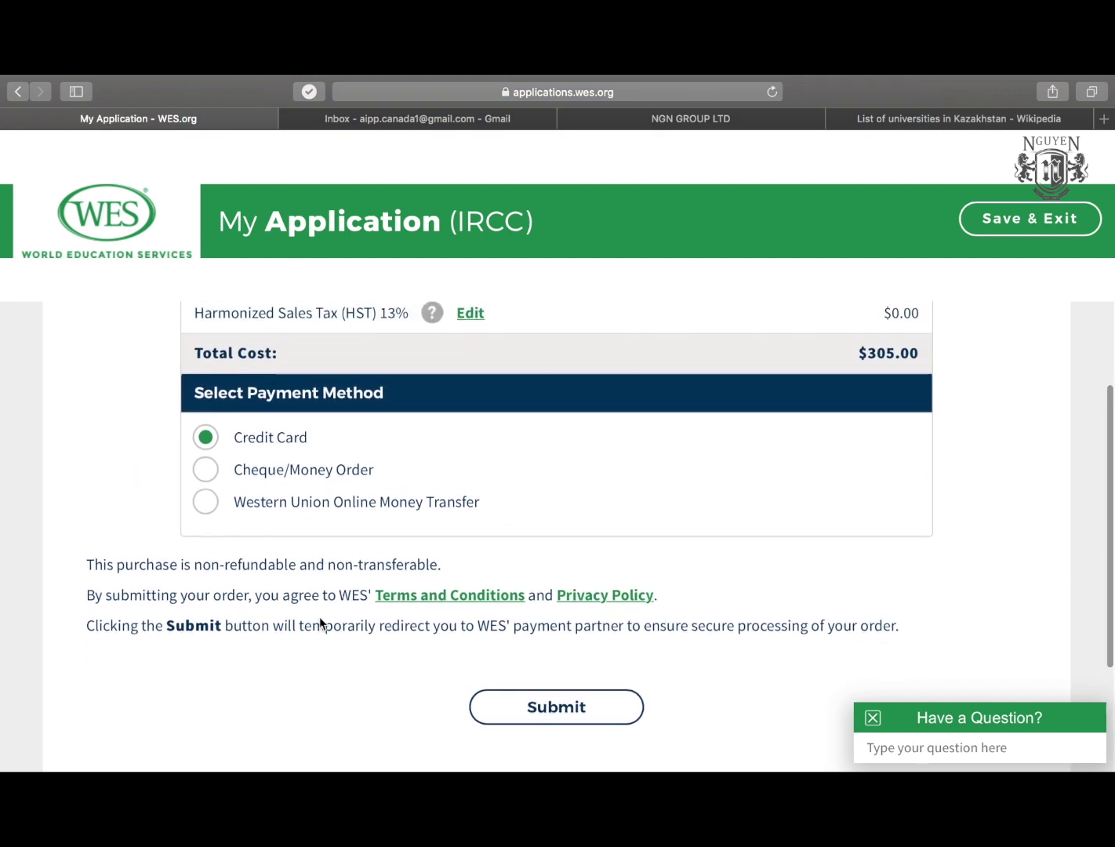
{"action": "left_click", "coordinate": [545, 717]}
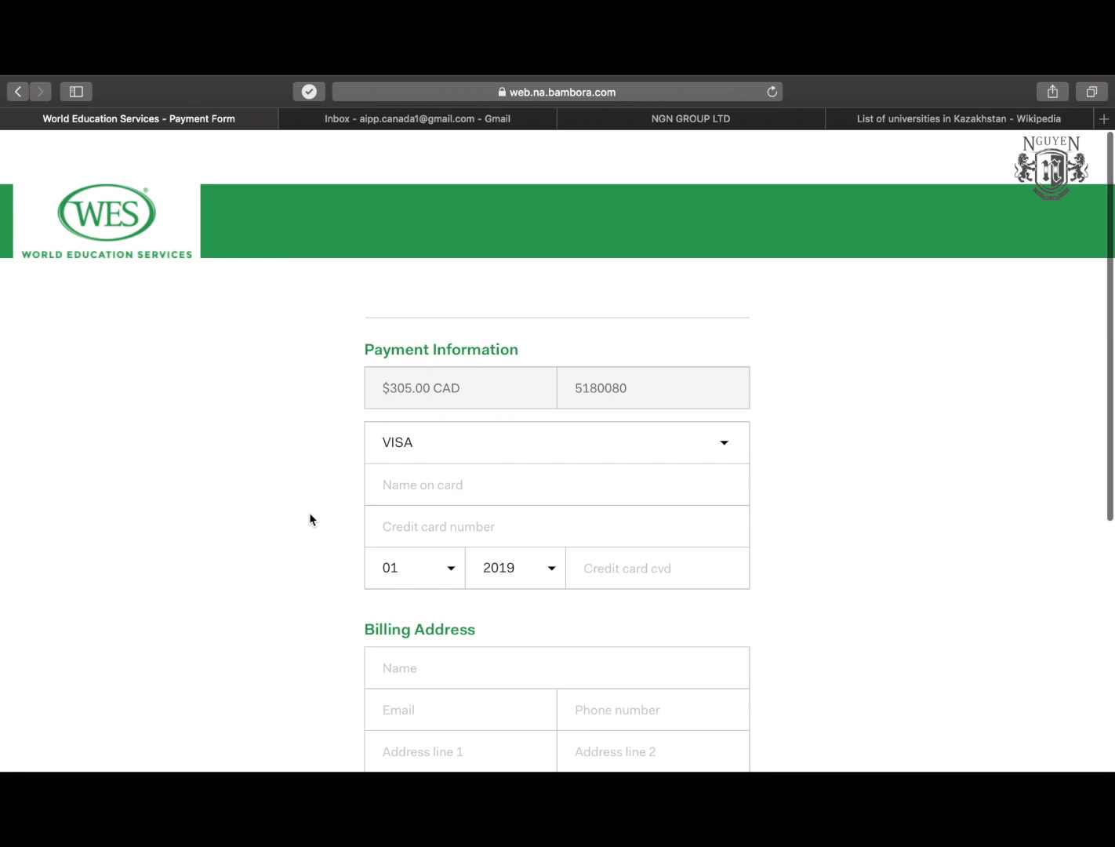
Keep VISA as the card type on the Bambora form and go through the cardholder and billing fields.
{"action": "scroll", "coordinate": [310, 513], "scroll_direction": "down", "scroll_amount": 5}
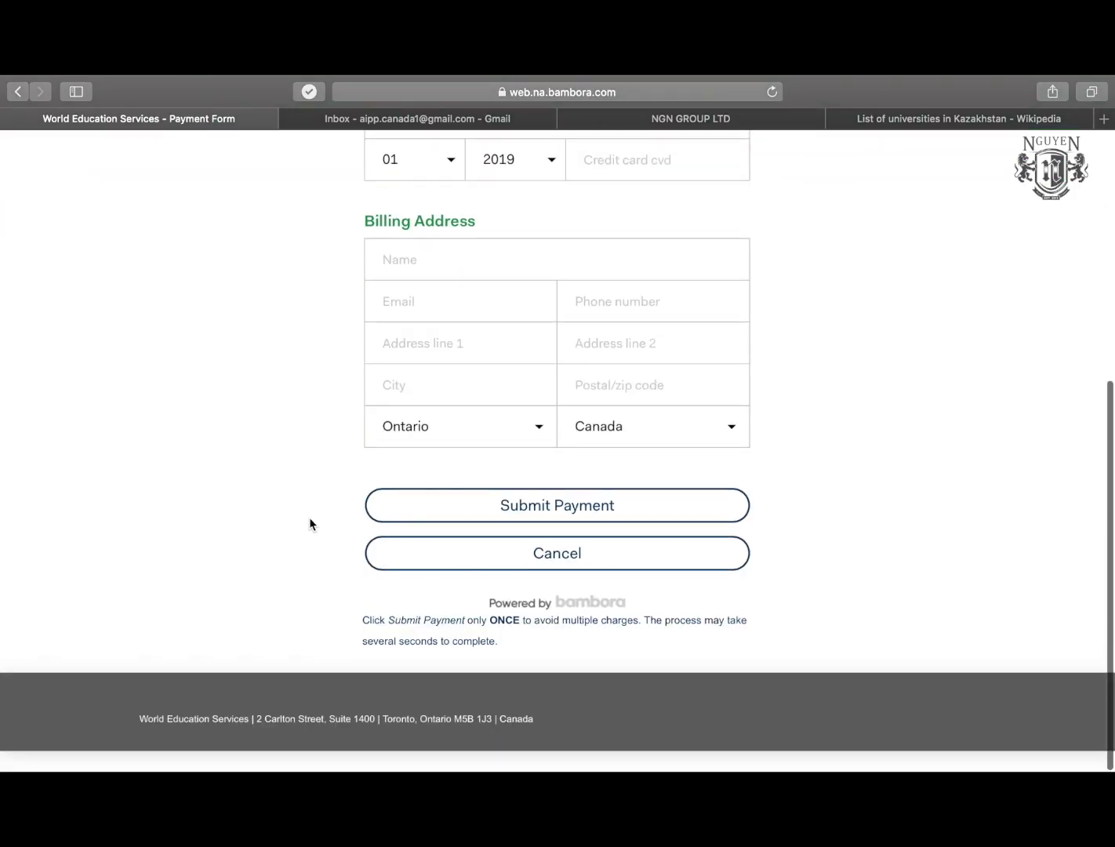
{"action": "scroll", "coordinate": [310, 518], "scroll_direction": "up", "scroll_amount": 5}
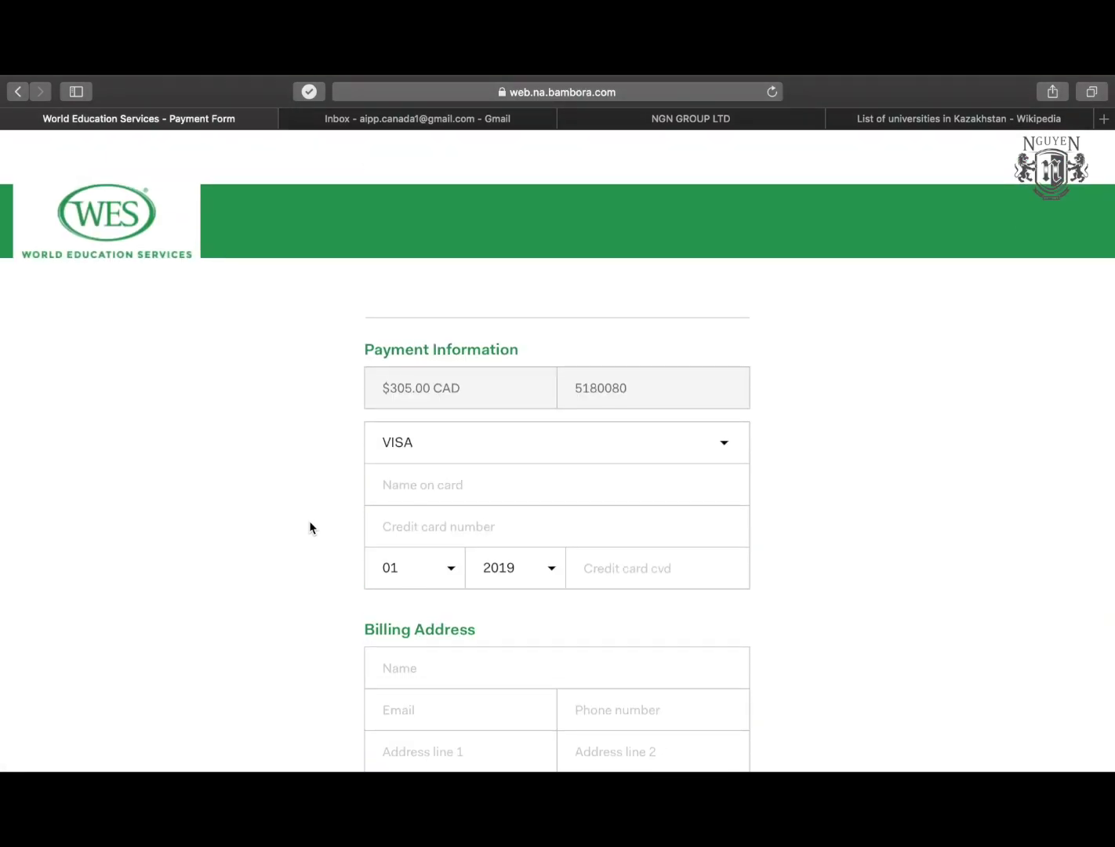
{"action": "left_click", "coordinate": [419, 486]}
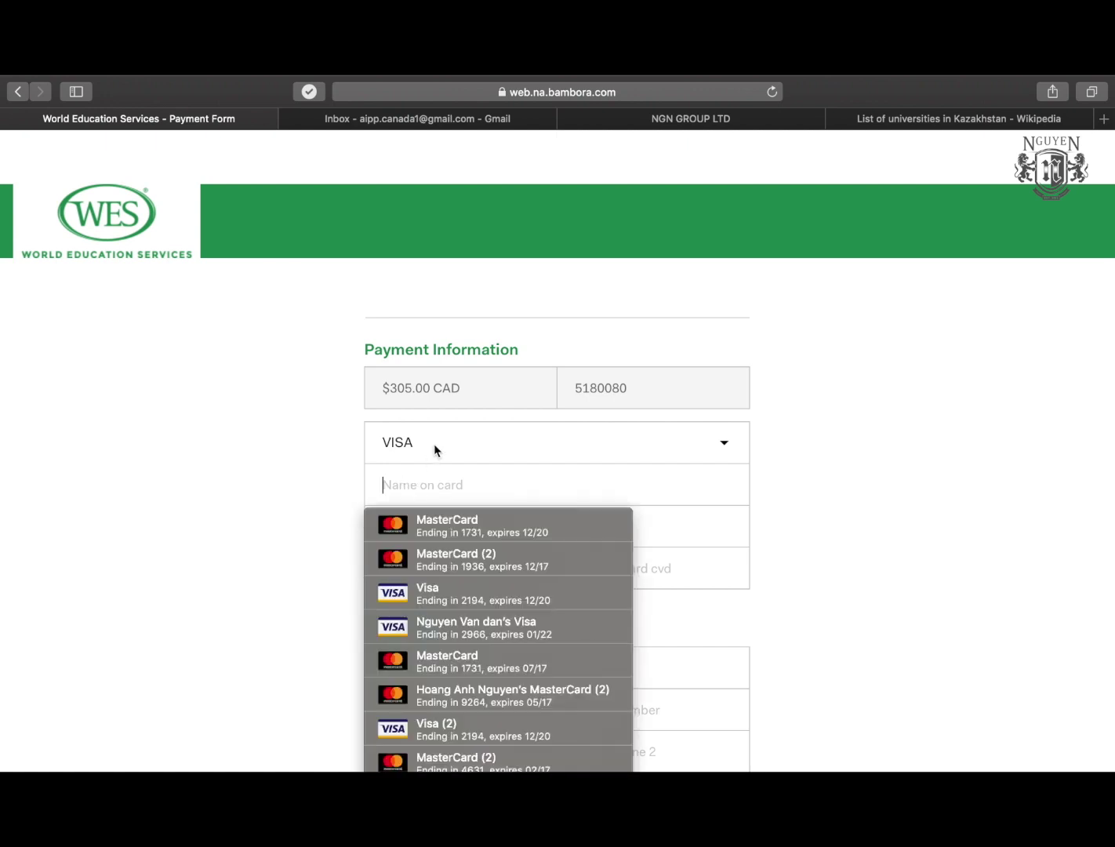
{"action": "left_click", "coordinate": [436, 441]}
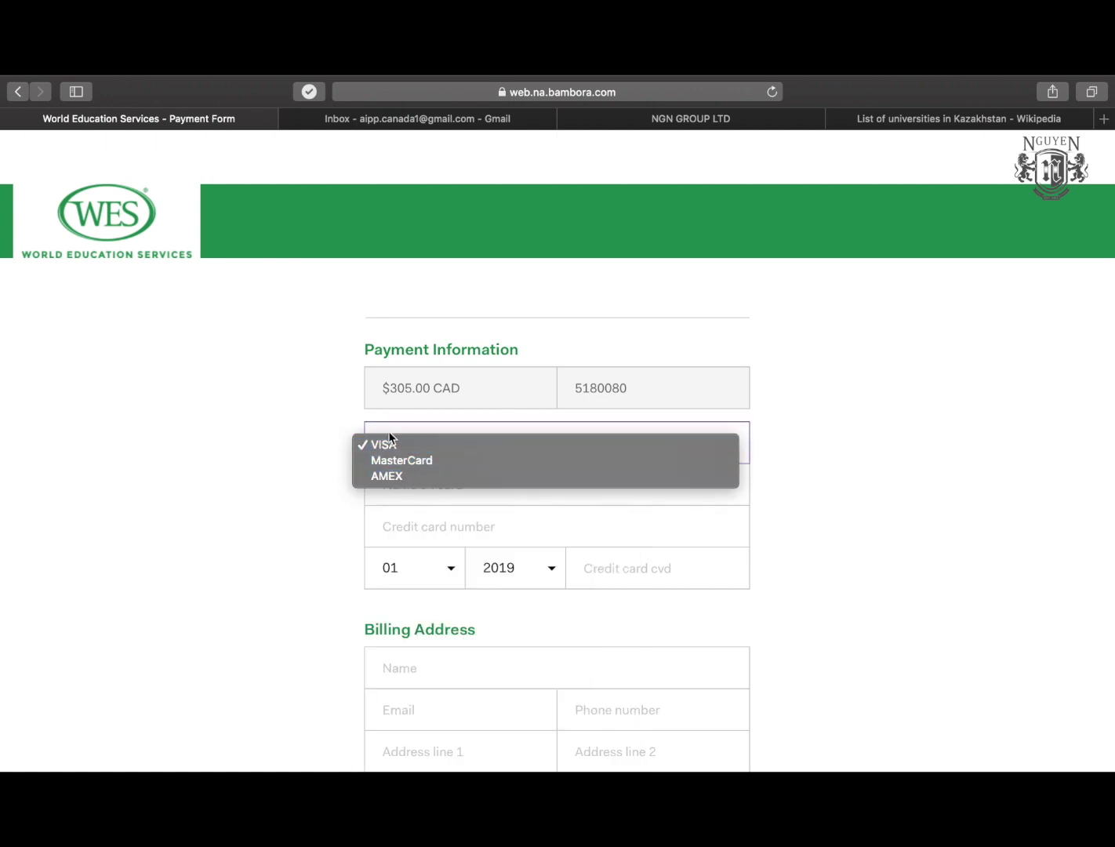
{"action": "left_click", "coordinate": [318, 507]}
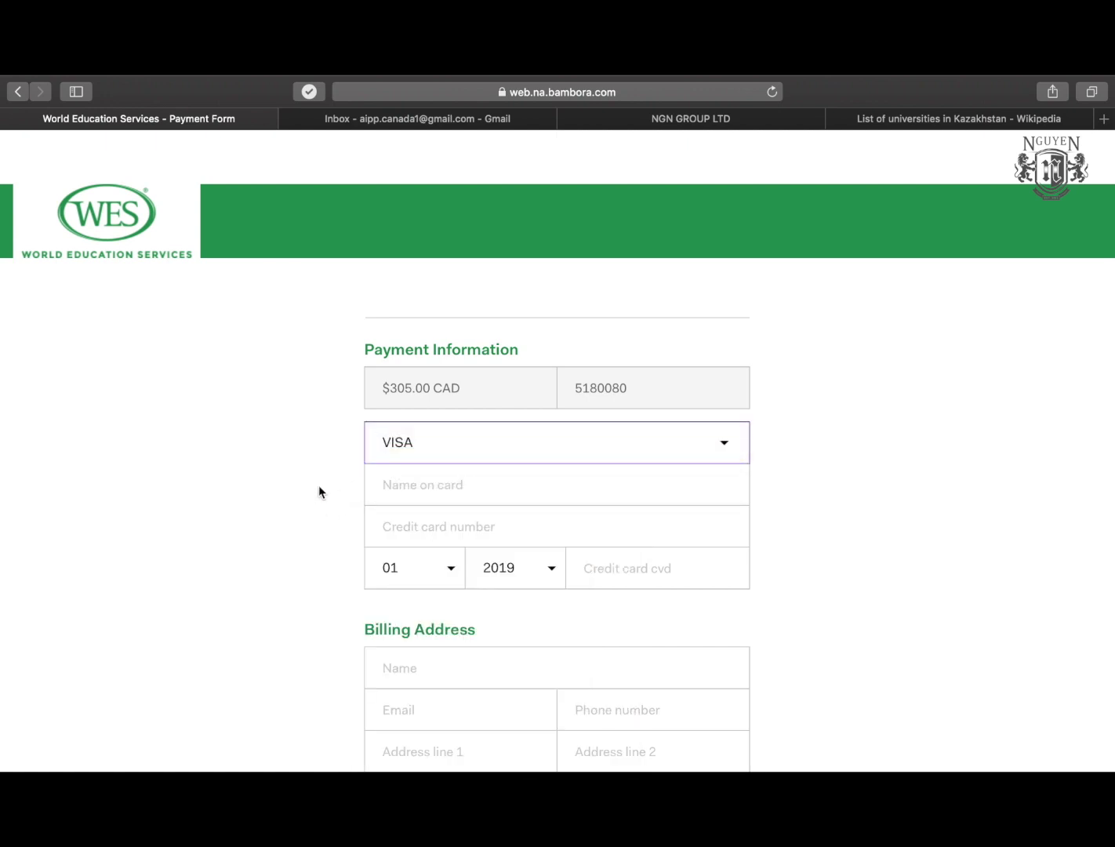
{"action": "scroll", "coordinate": [348, 517], "scroll_direction": "down", "scroll_amount": 2}
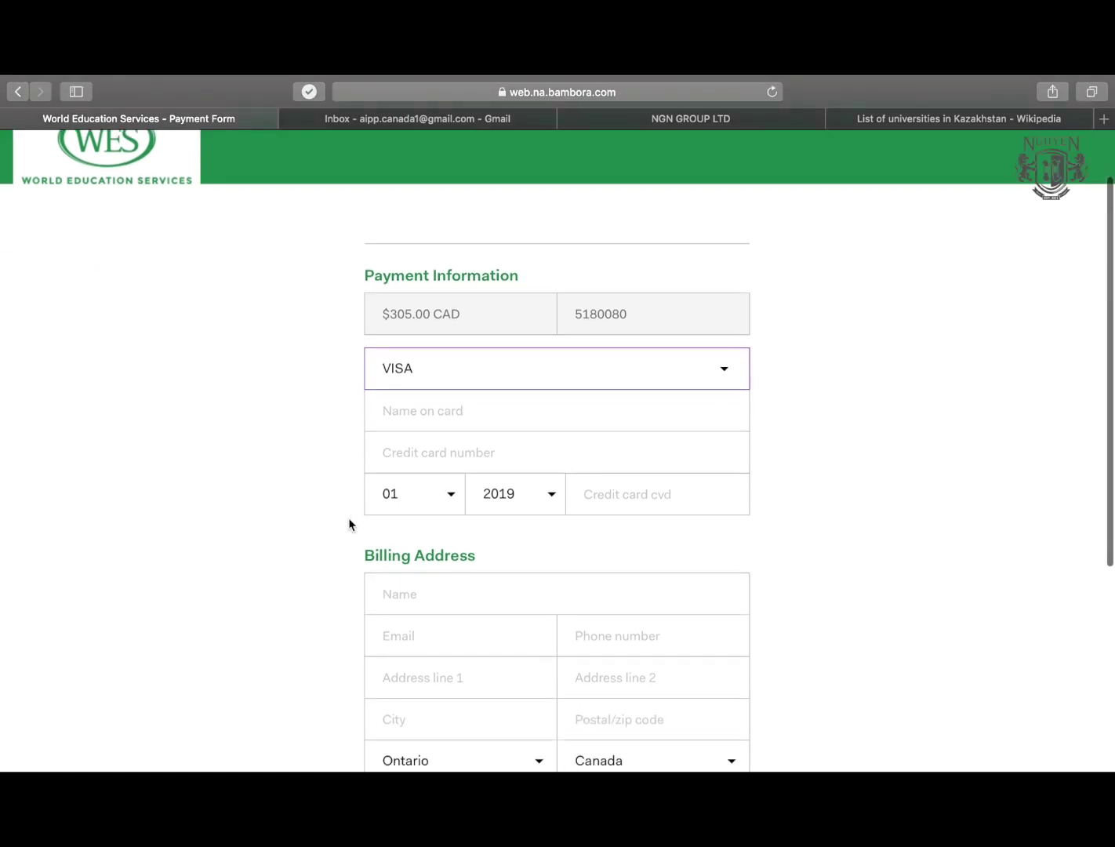
{"action": "scroll", "coordinate": [303, 568], "scroll_direction": "down", "scroll_amount": 4}
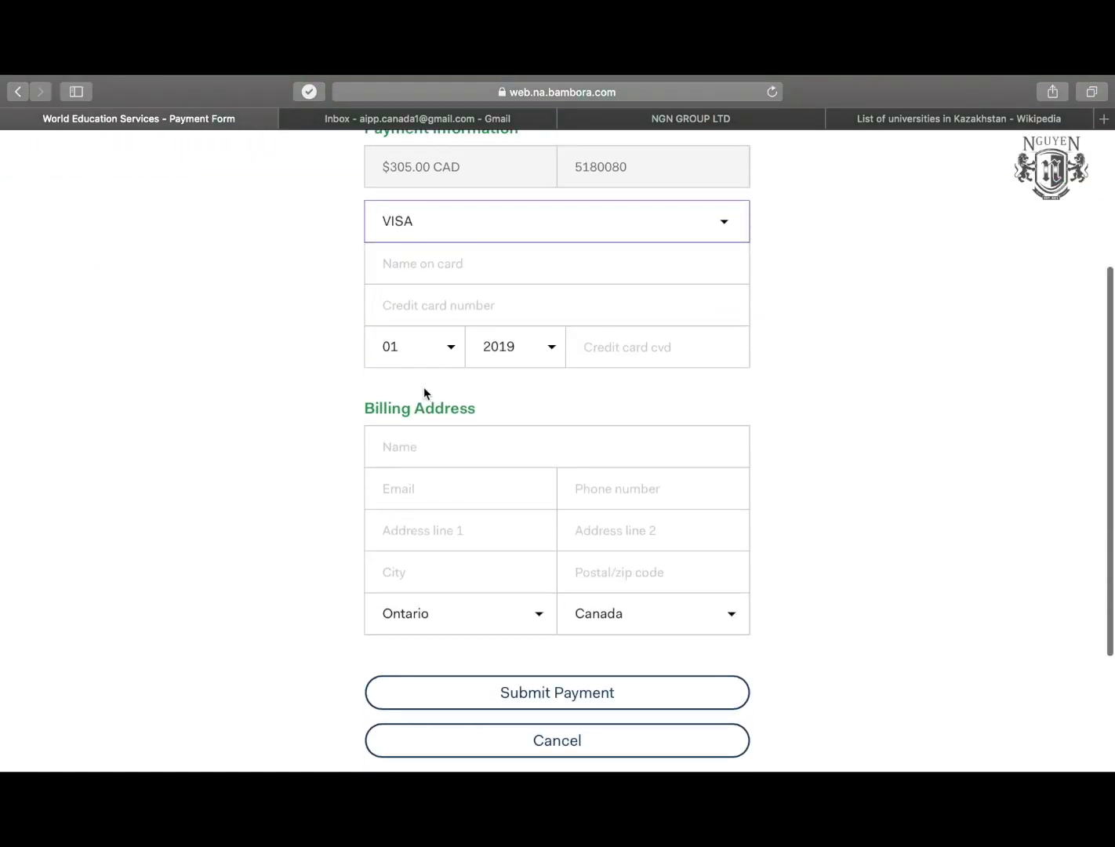
{"action": "scroll", "coordinate": [443, 577], "scroll_direction": "down", "scroll_amount": 3}
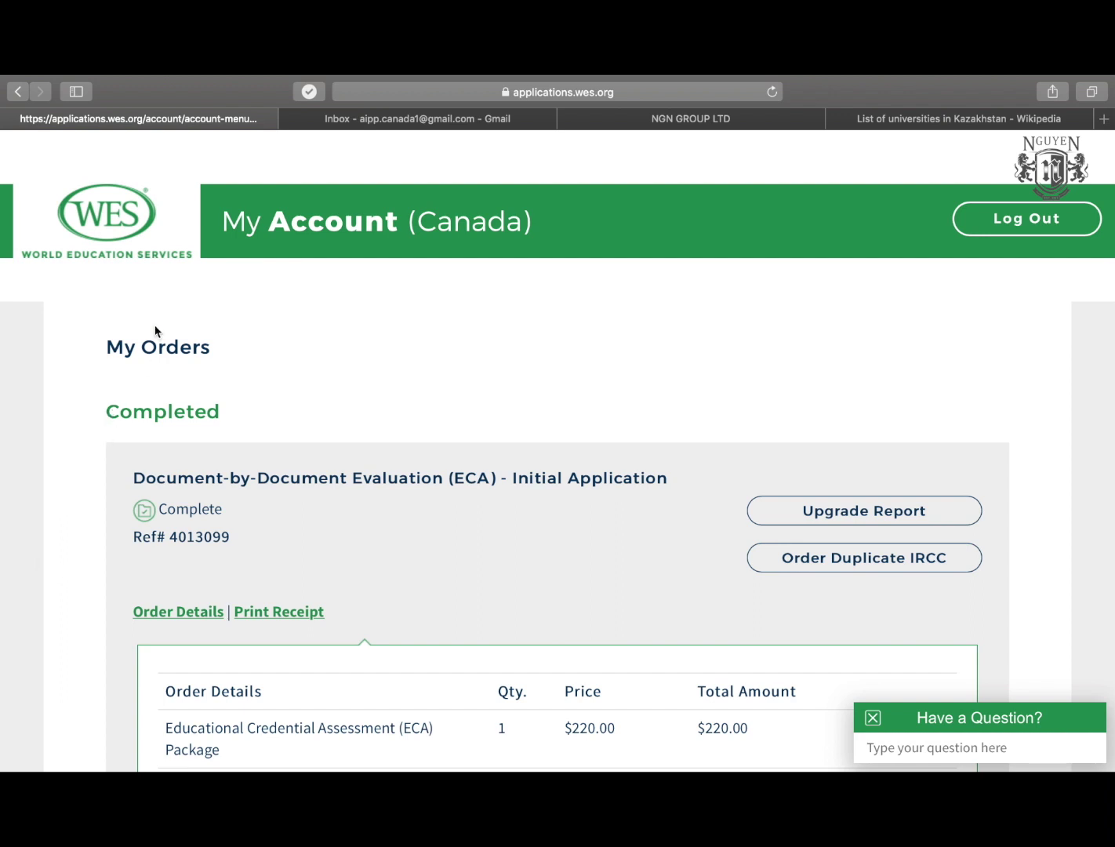
{"action": "left_click_drag", "start_coordinate": [106, 346], "coordinate": [248, 349]}
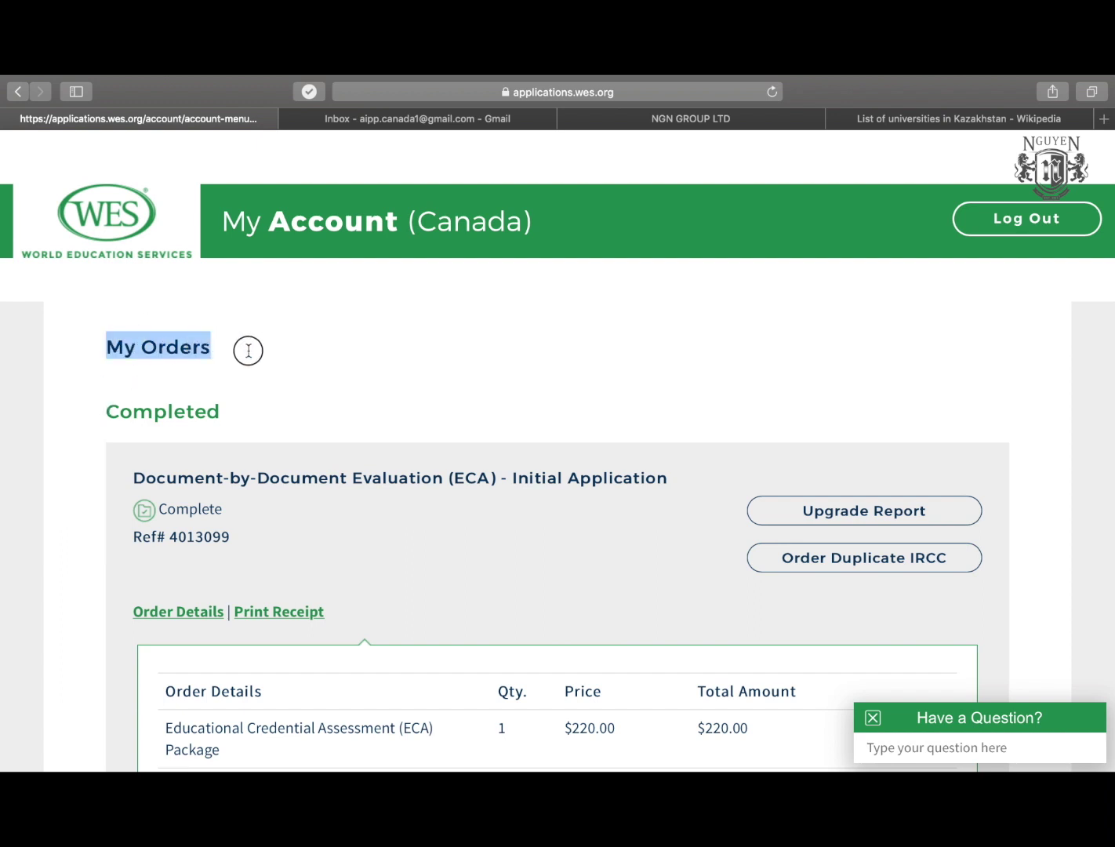
{"action": "left_click", "coordinate": [179, 410]}
{"action": "scroll", "coordinate": [180, 410], "scroll_direction": "down", "scroll_amount": 1}
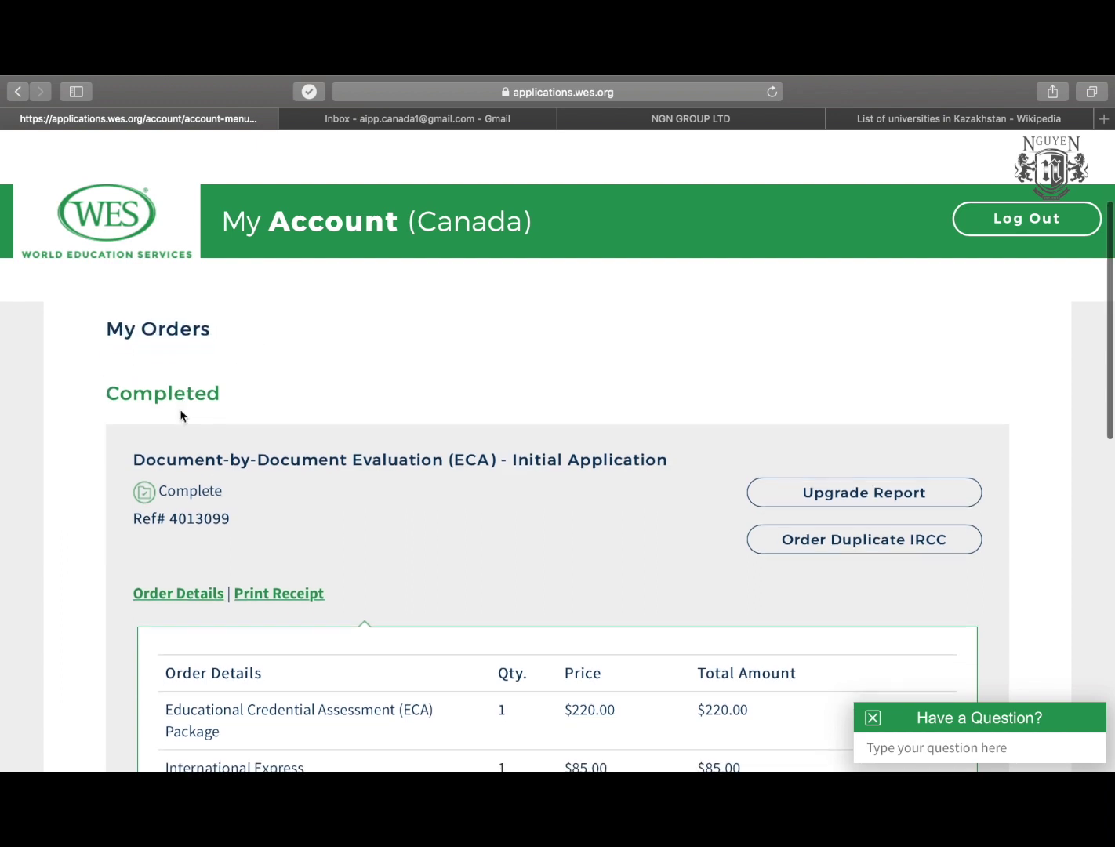
{"action": "scroll", "coordinate": [180, 416], "scroll_direction": "down", "scroll_amount": 3}
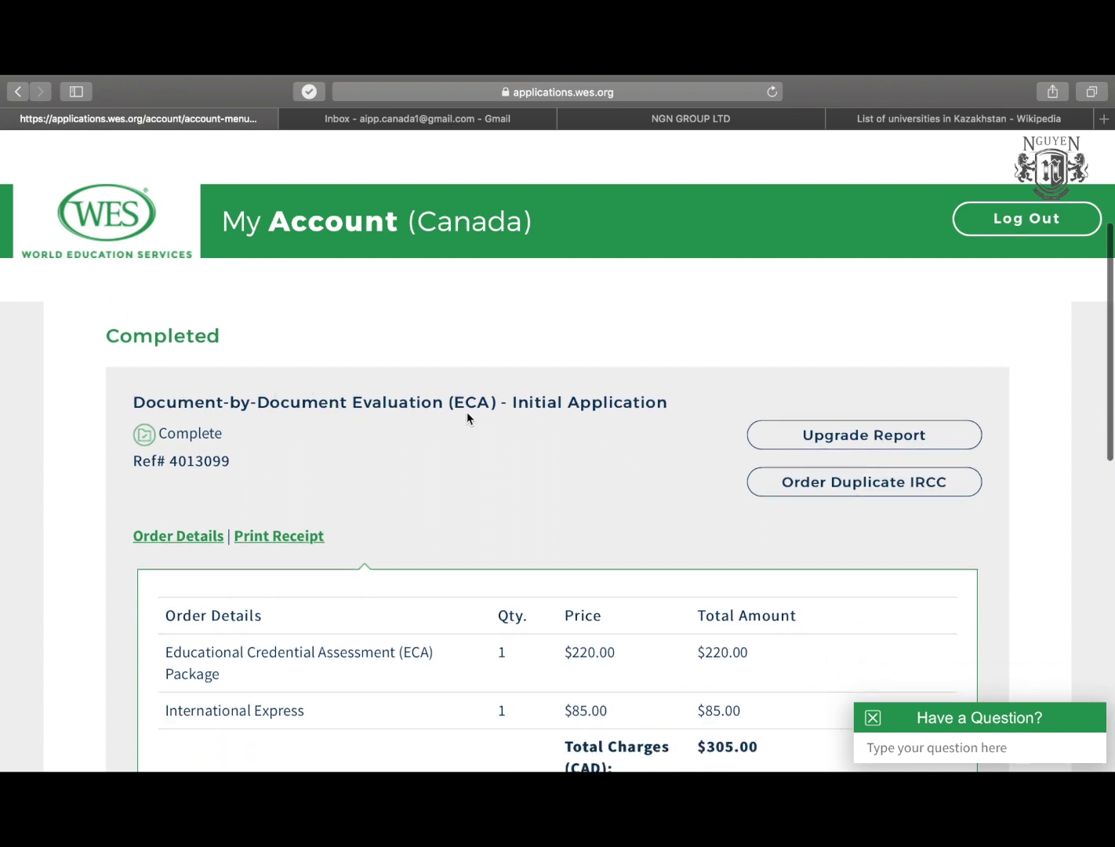
{"action": "scroll", "coordinate": [553, 467], "scroll_direction": "down", "scroll_amount": 5}
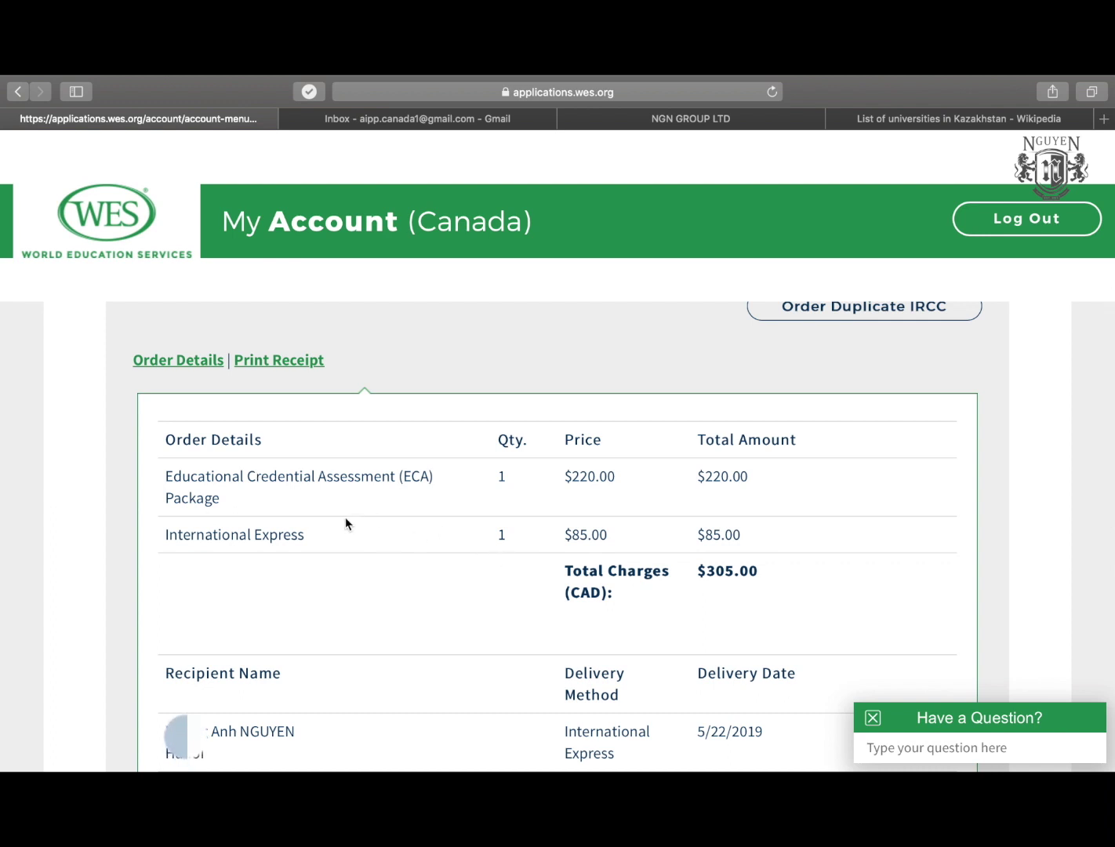
{"action": "scroll", "coordinate": [345, 522], "scroll_direction": "up", "scroll_amount": 1}
{"action": "scroll", "coordinate": [345, 522], "scroll_direction": "down", "scroll_amount": 1}
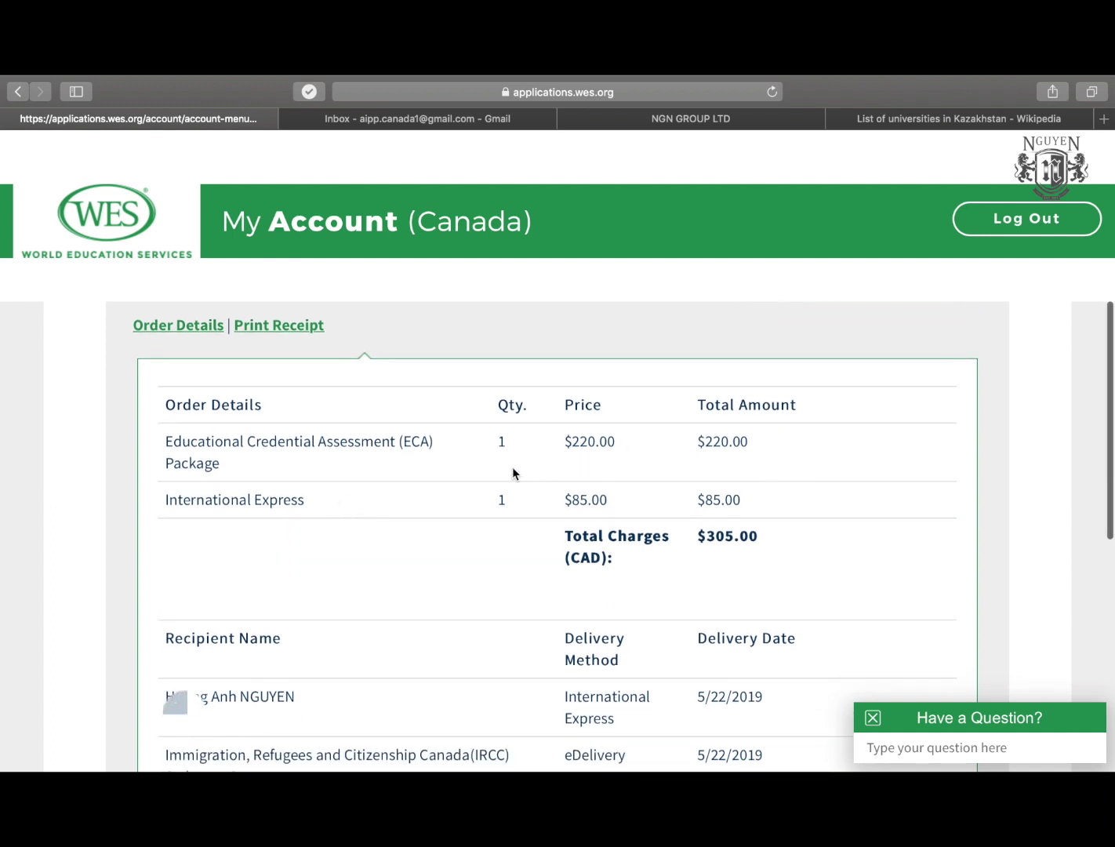
{"action": "scroll", "coordinate": [742, 507], "scroll_direction": "down", "scroll_amount": 2}
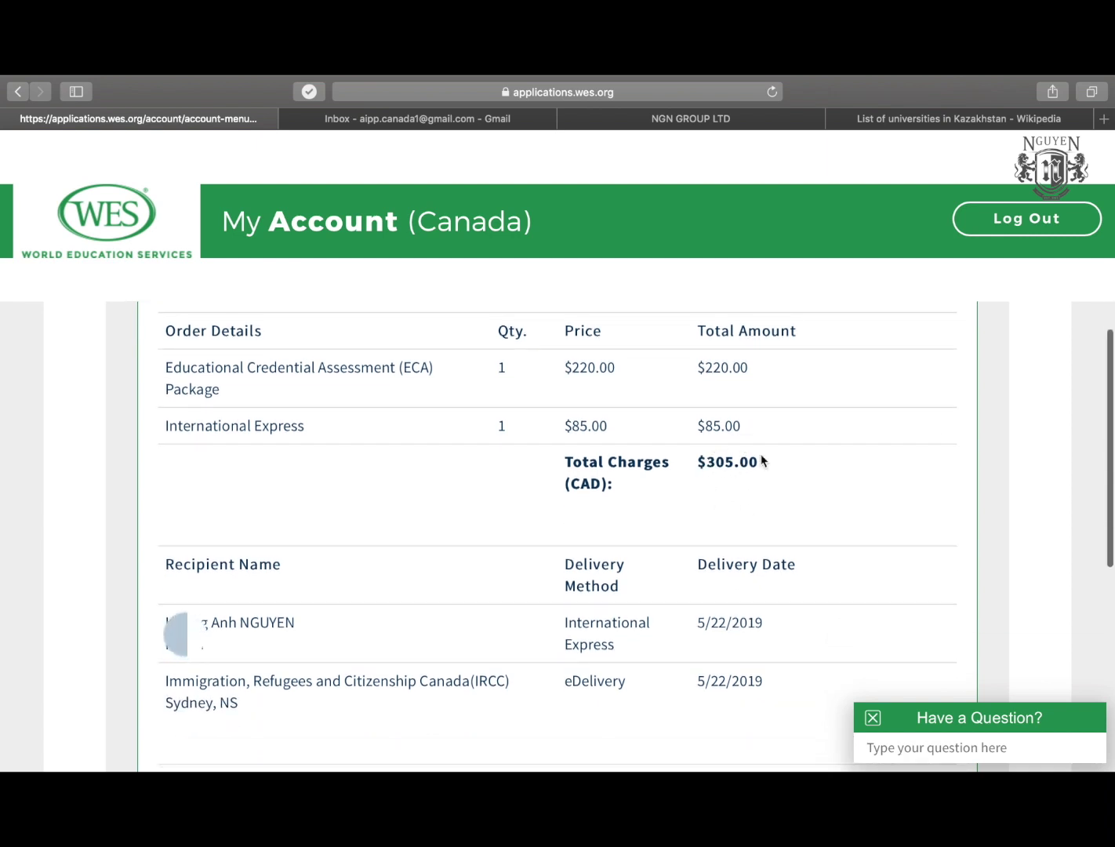
{"action": "scroll", "coordinate": [750, 462], "scroll_direction": "down", "scroll_amount": 3}
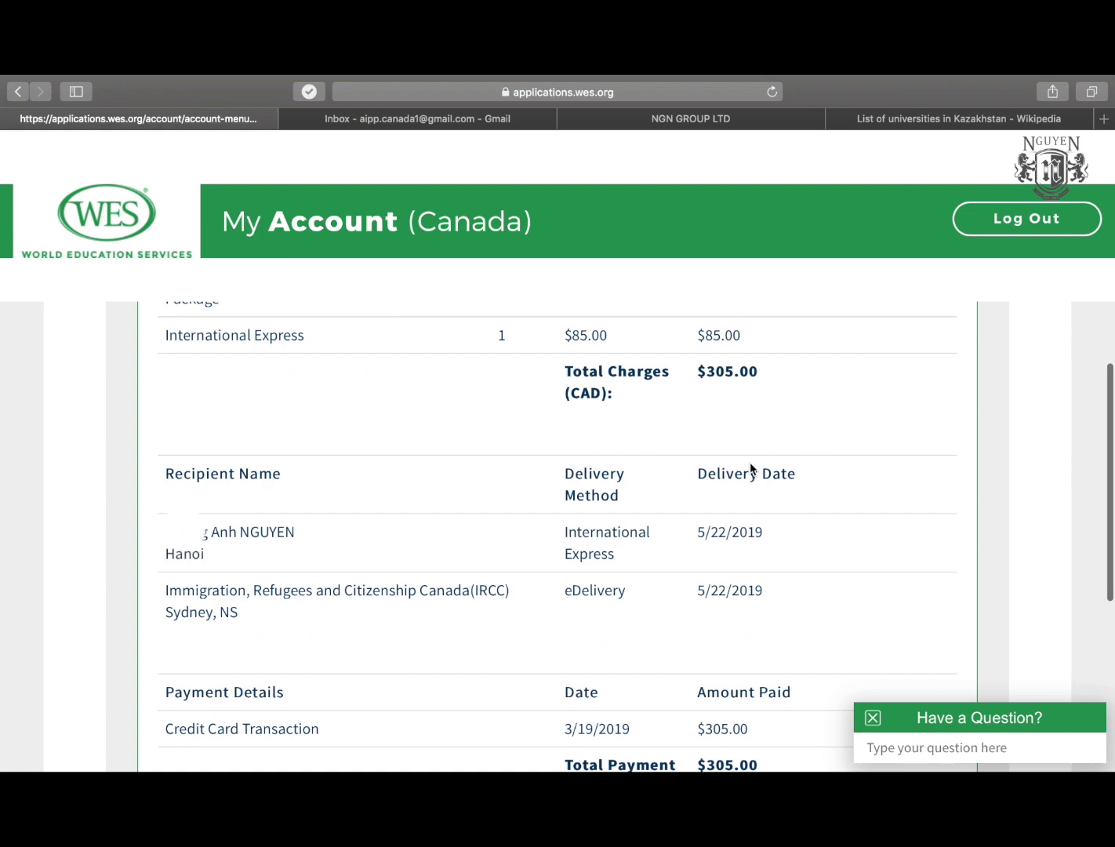
{"action": "scroll", "coordinate": [751, 463], "scroll_direction": "down", "scroll_amount": 4}
{"action": "scroll", "coordinate": [545, 451], "scroll_direction": "down", "scroll_amount": 10}
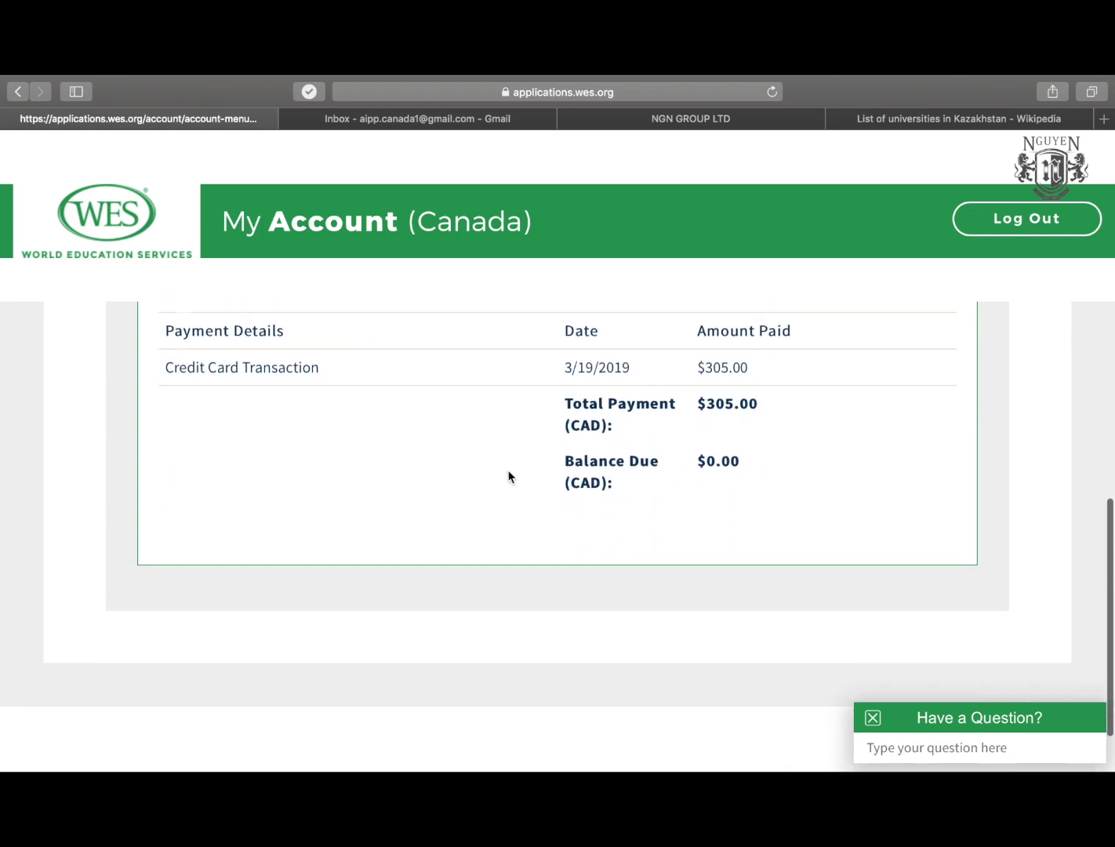
{"action": "scroll", "coordinate": [508, 475], "scroll_direction": "up", "scroll_amount": 15}
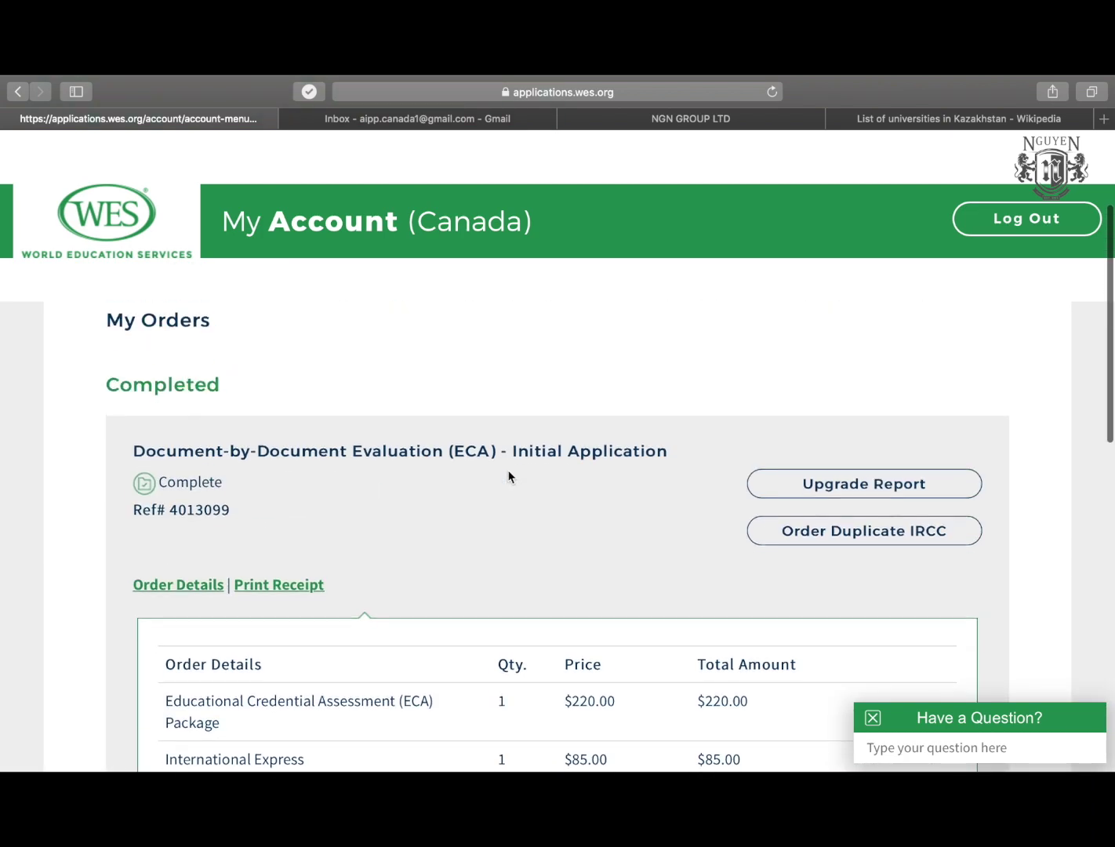
{"action": "scroll", "coordinate": [509, 476], "scroll_direction": "up", "scroll_amount": 5}
{"action": "scroll", "coordinate": [508, 476], "scroll_direction": "down", "scroll_amount": 15}
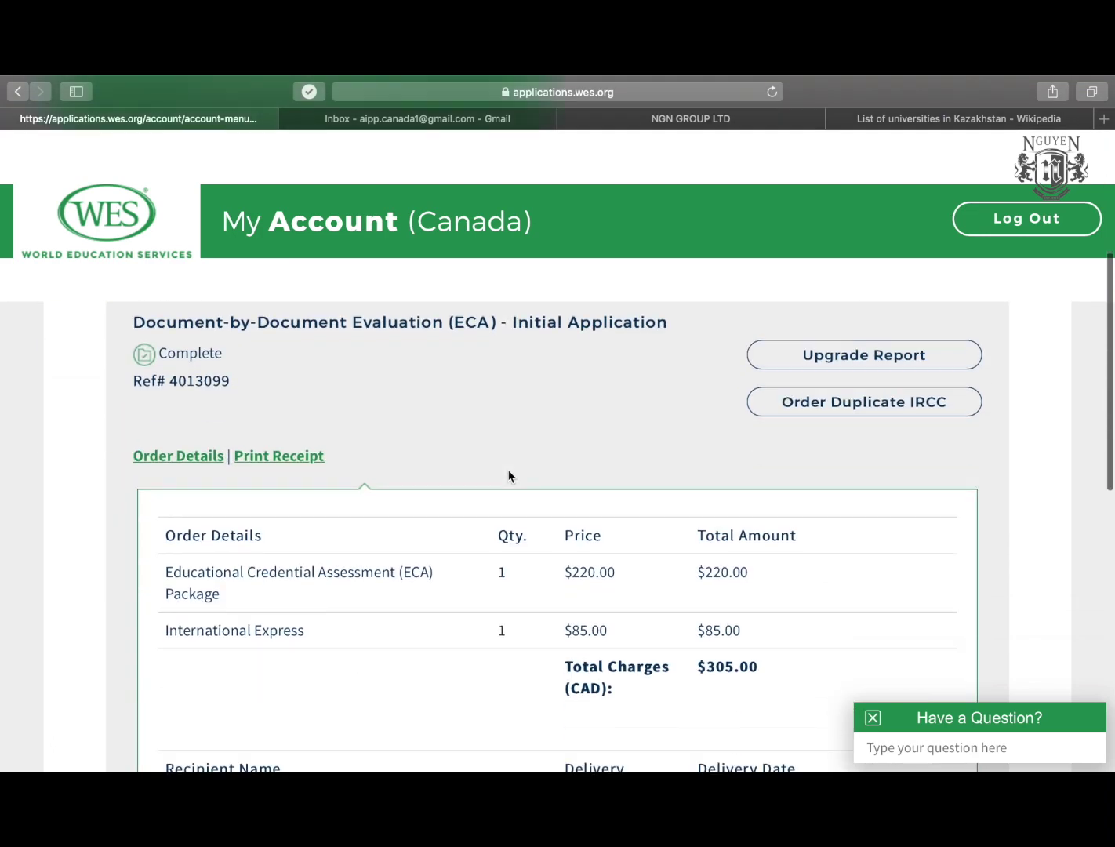
{"action": "scroll", "coordinate": [508, 475], "scroll_direction": "down", "scroll_amount": 7}
{"action": "scroll", "coordinate": [509, 475], "scroll_direction": "up", "scroll_amount": 8}
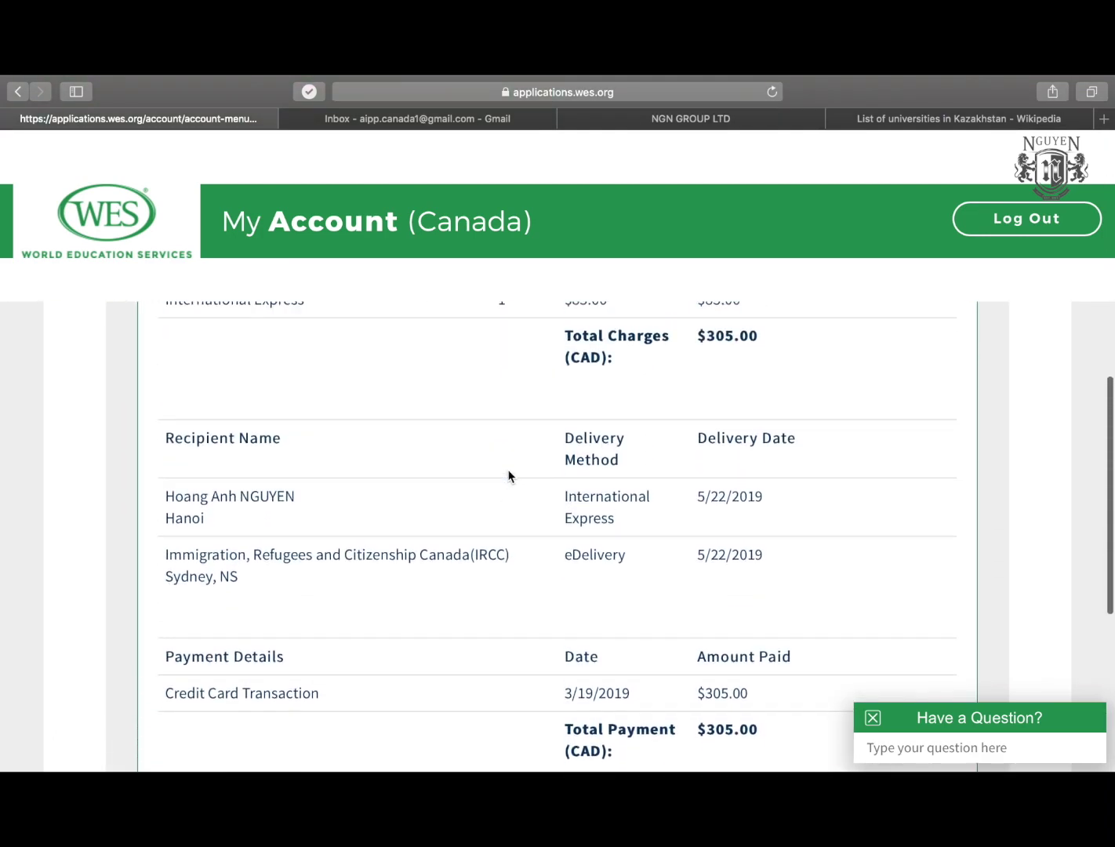
{"action": "scroll", "coordinate": [508, 476], "scroll_direction": "up", "scroll_amount": 7}
{"action": "scroll", "coordinate": [508, 476], "scroll_direction": "down", "scroll_amount": 3}
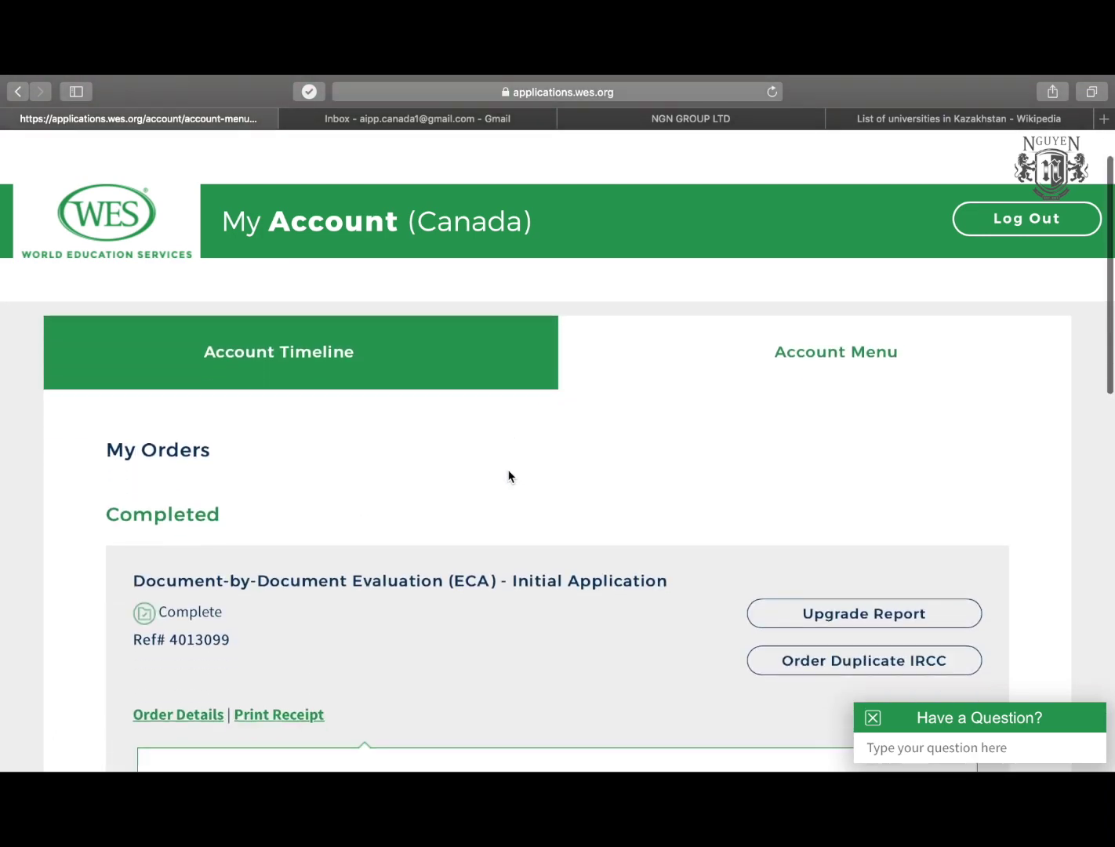
{"action": "scroll", "coordinate": [507, 475], "scroll_direction": "down", "scroll_amount": 2}
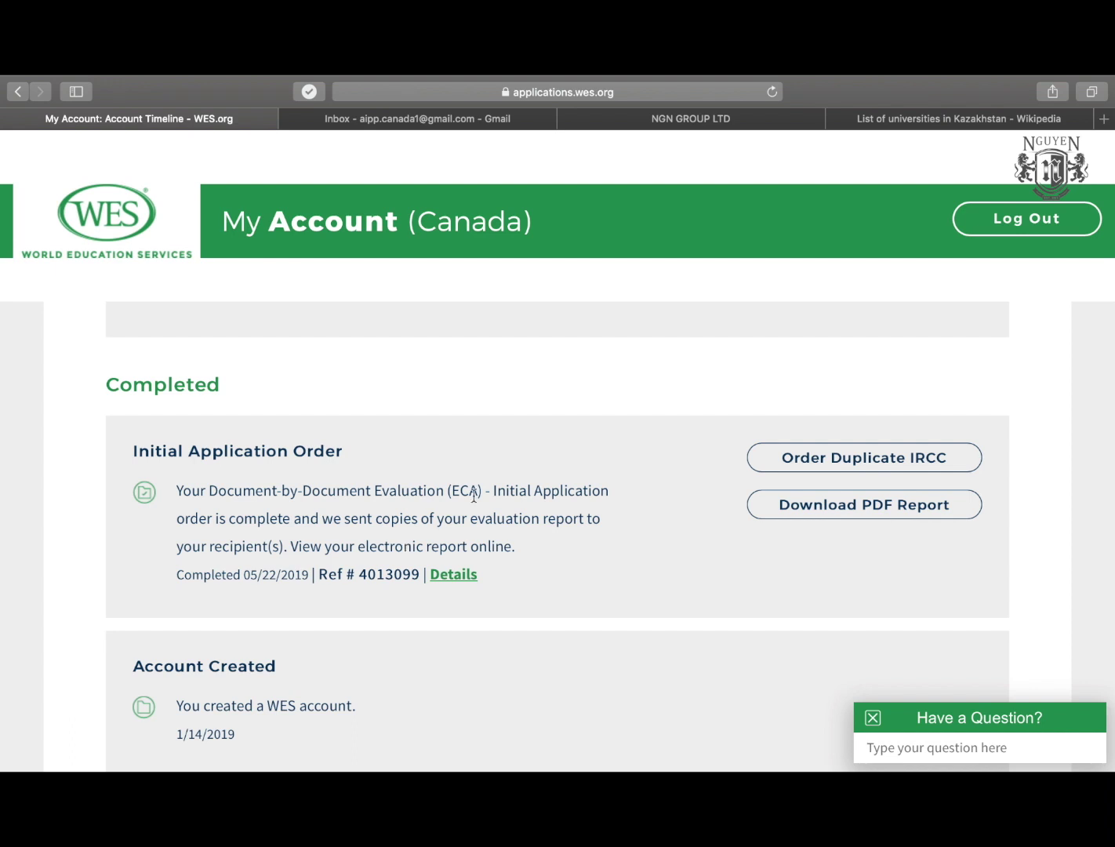
Open the ECA PDF report from the Initial Application Order, then return to the account page.
{"action": "scroll", "coordinate": [518, 466], "scroll_direction": "down", "scroll_amount": 1}
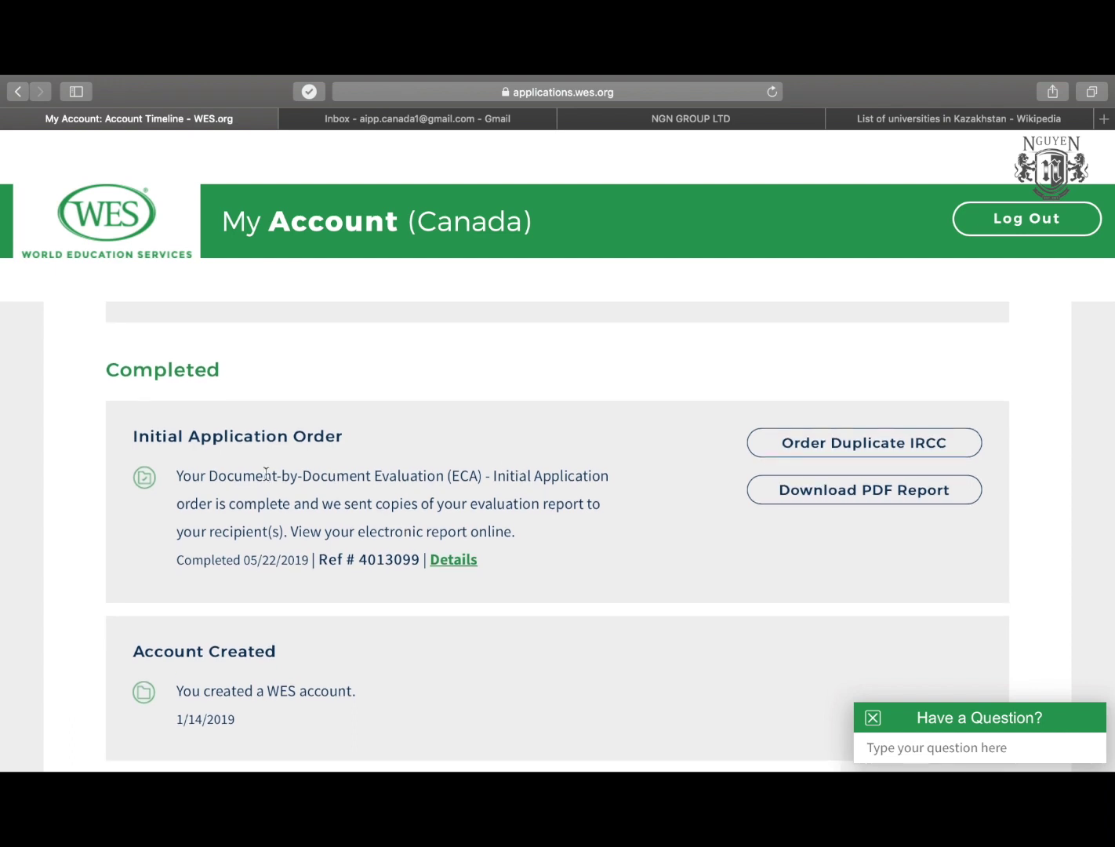
{"action": "left_click_drag", "start_coordinate": [139, 441], "coordinate": [344, 436]}
{"action": "left_click", "coordinate": [346, 439]}
{"action": "left_click", "coordinate": [871, 498]}
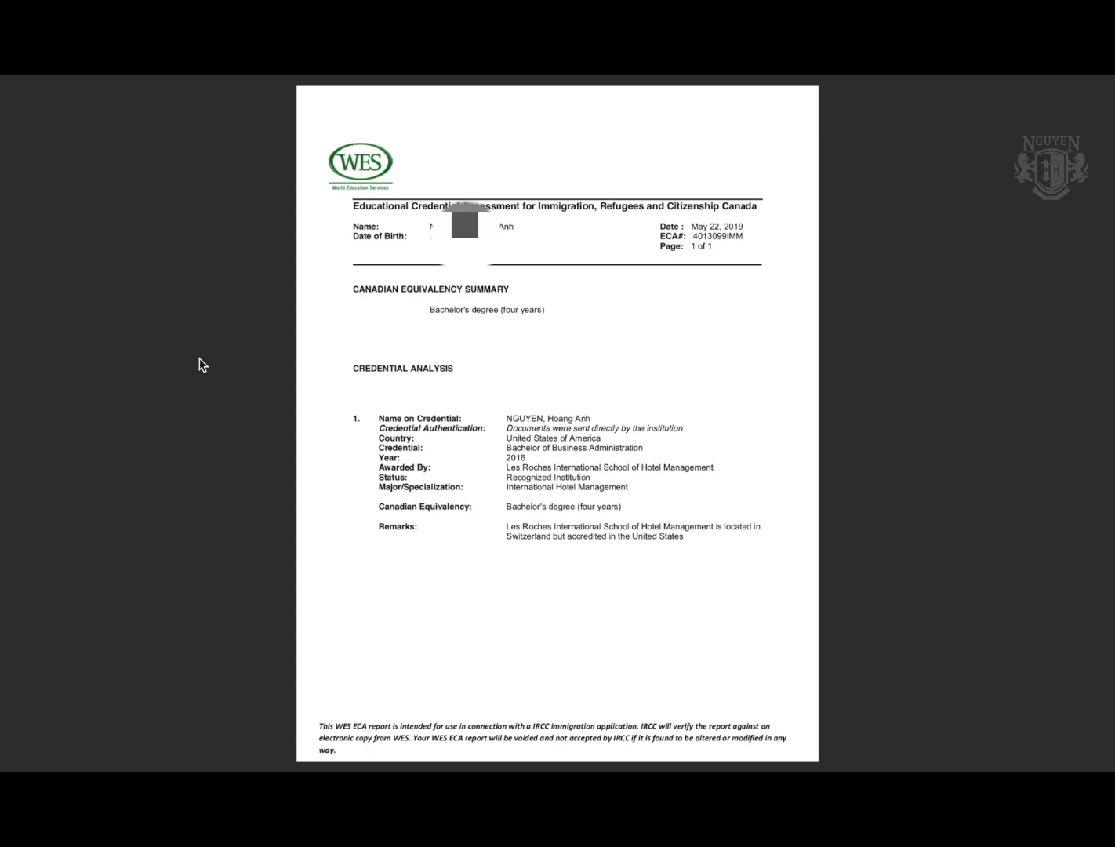
{"action": "key", "text": "ctrl+Right"}
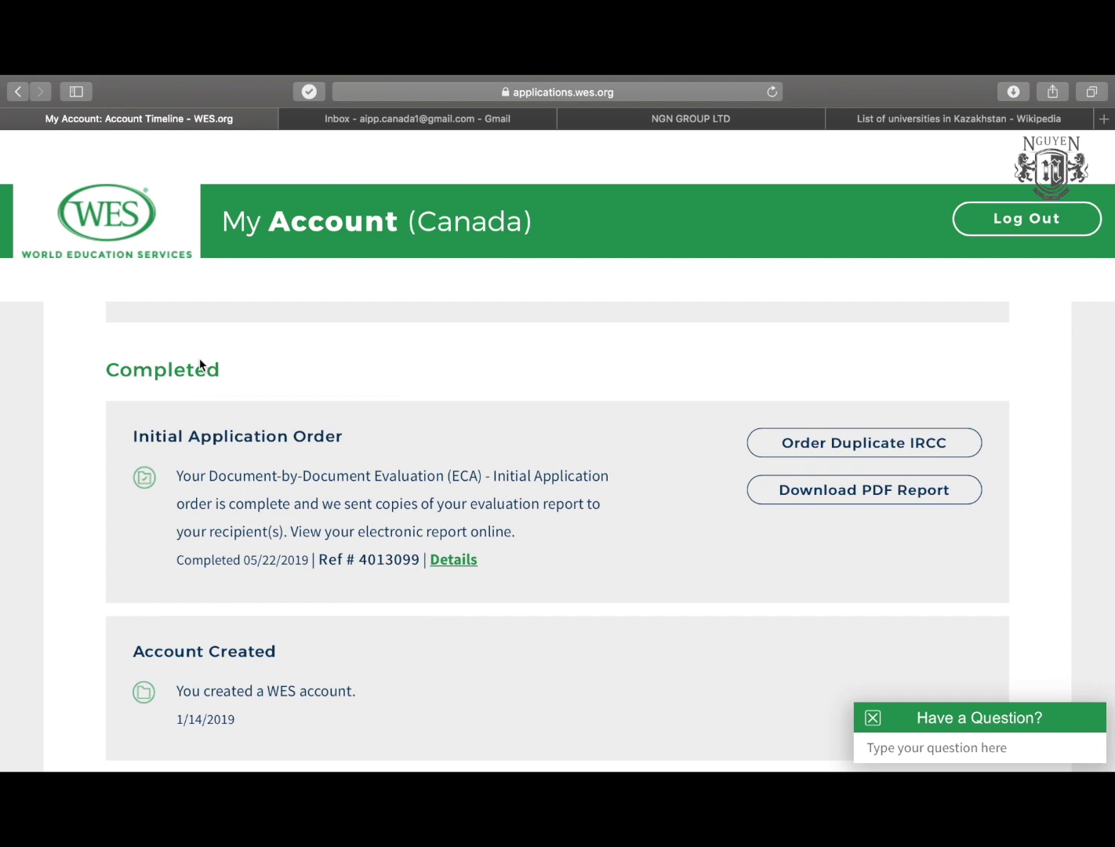
{"action": "scroll", "coordinate": [143, 487], "scroll_direction": "up", "scroll_amount": 10}
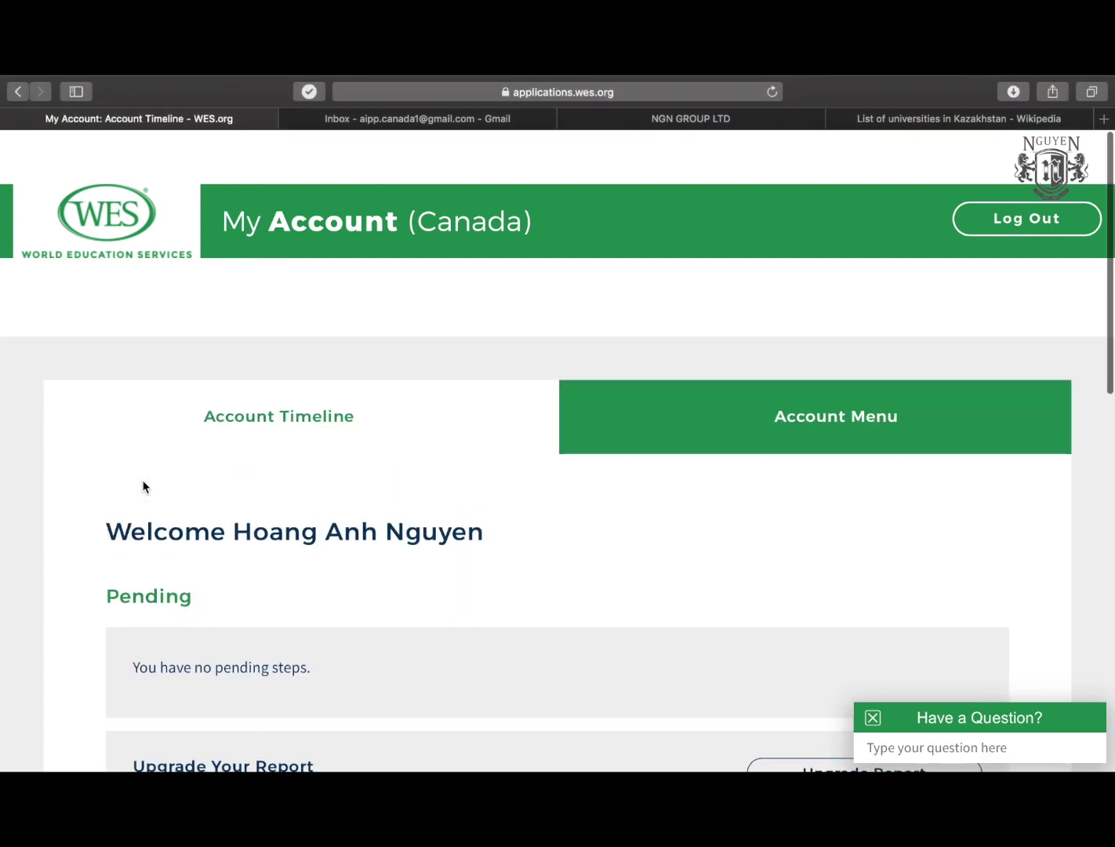
{"action": "scroll", "coordinate": [81, 513], "scroll_direction": "down", "scroll_amount": 3}
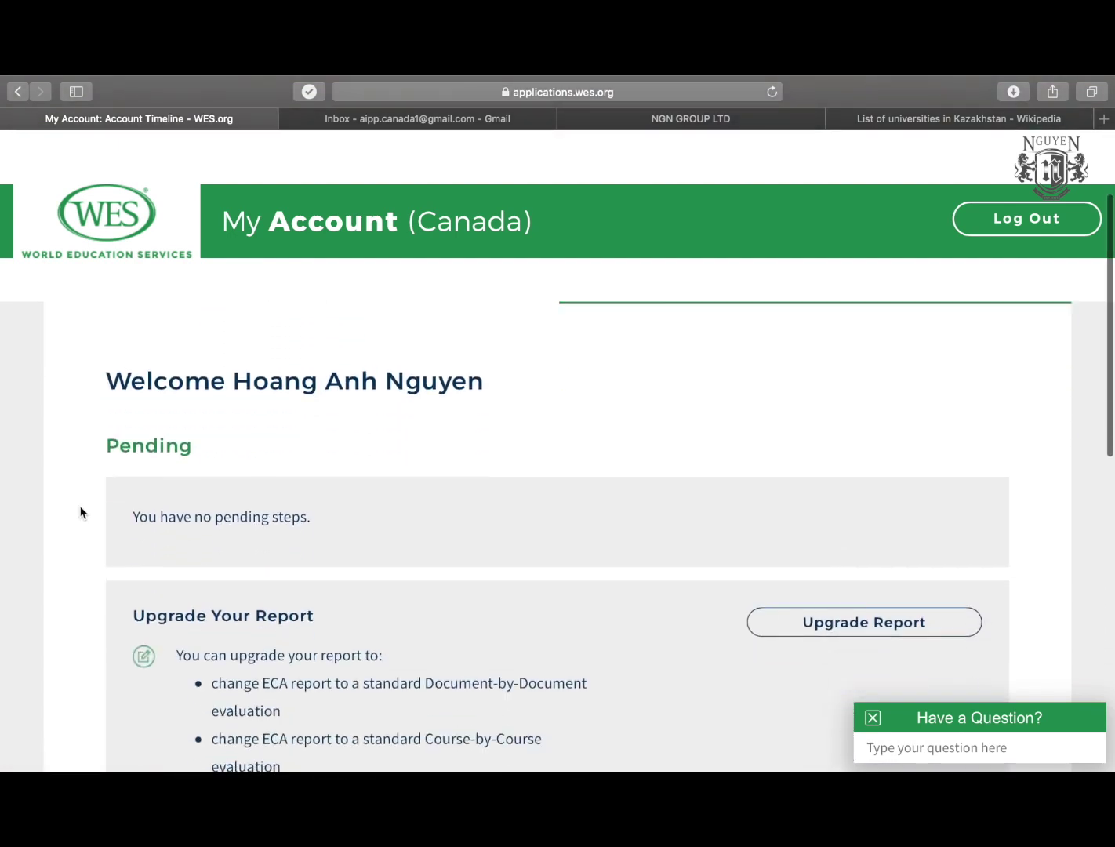
{"action": "scroll", "coordinate": [80, 512], "scroll_direction": "down", "scroll_amount": 2}
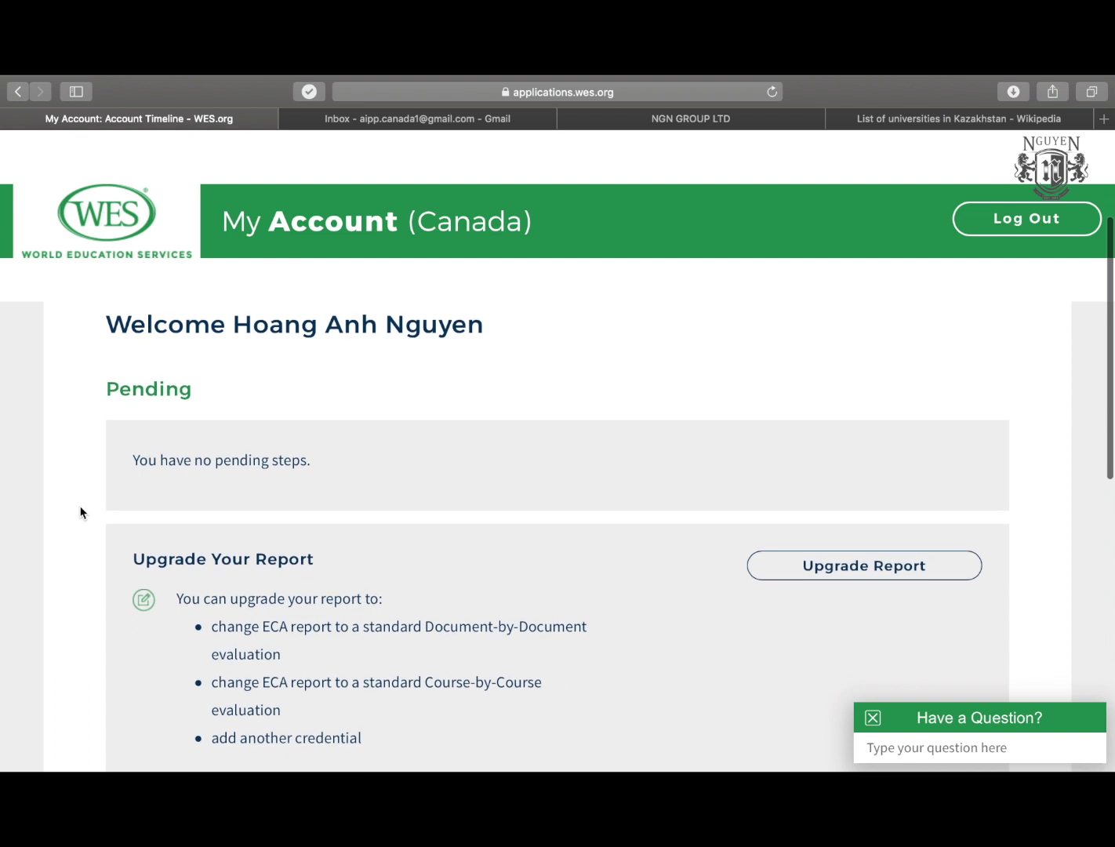
{"action": "scroll", "coordinate": [80, 513], "scroll_direction": "down", "scroll_amount": 2}
{"action": "scroll", "coordinate": [81, 513], "scroll_direction": "down", "scroll_amount": 3}
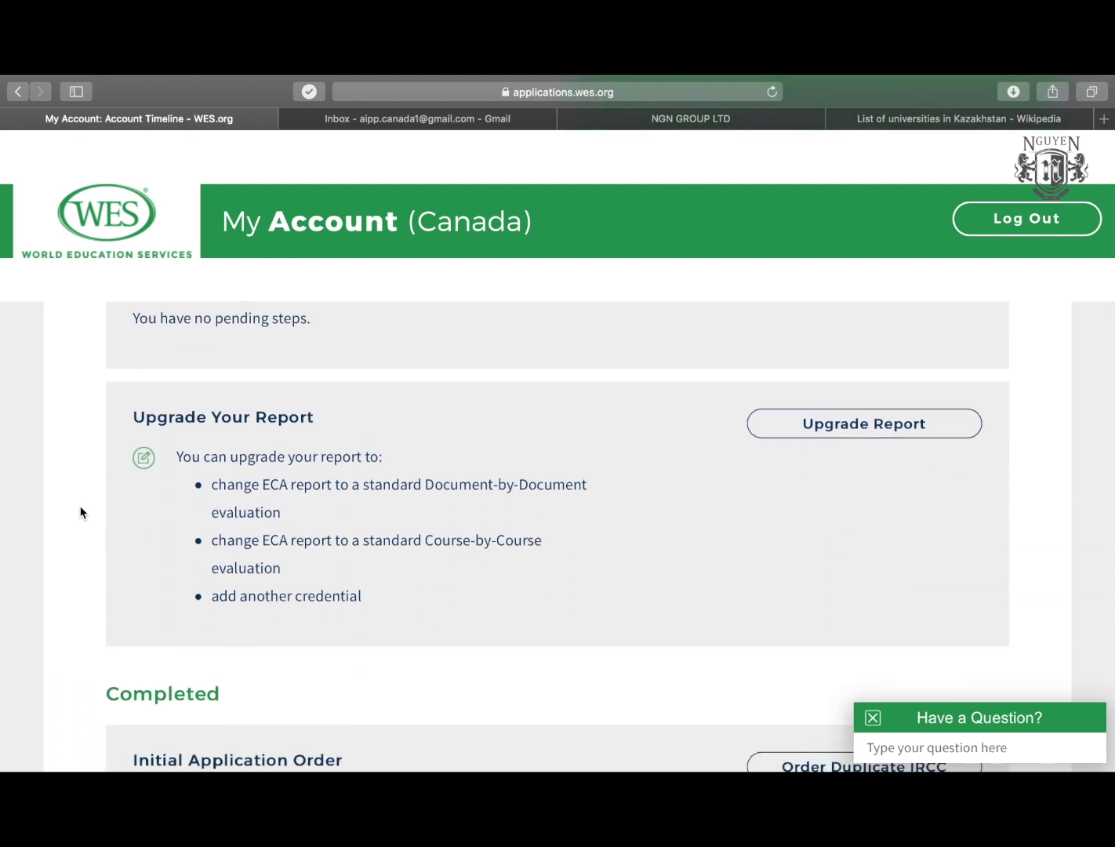
{"action": "scroll", "coordinate": [80, 513], "scroll_direction": "down", "scroll_amount": 10}
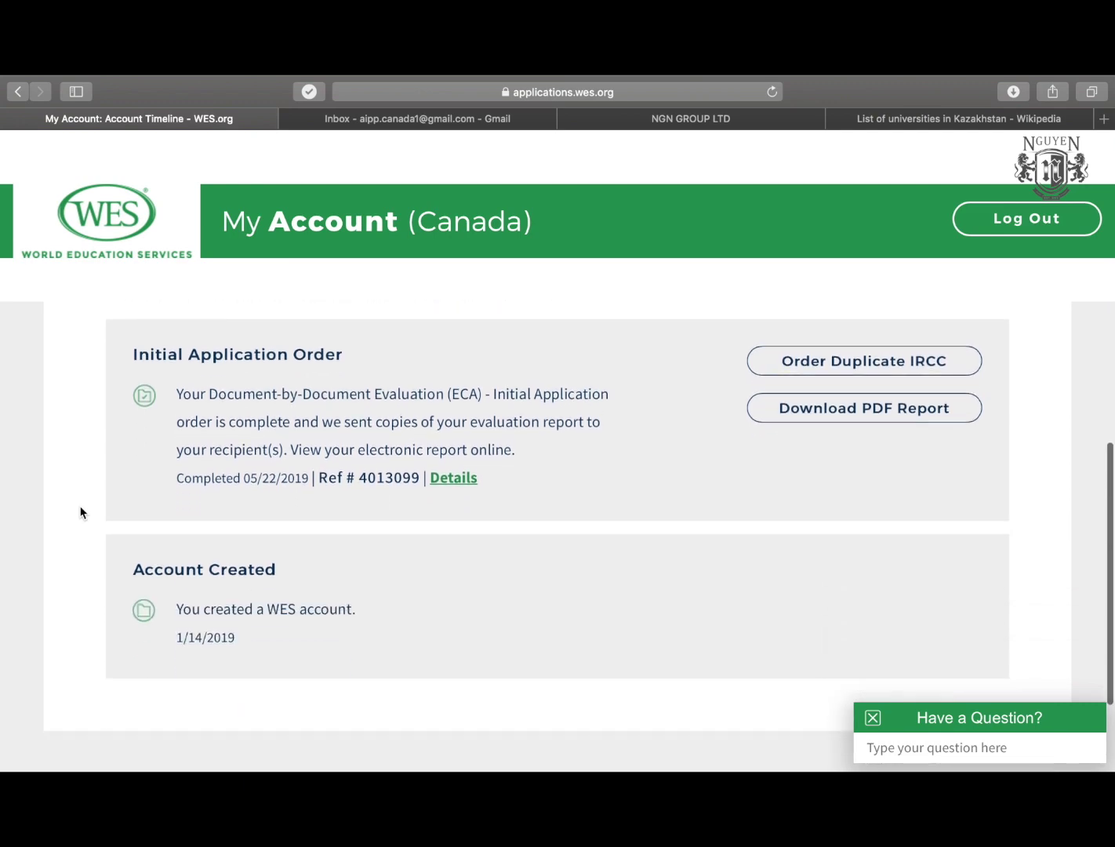
{"action": "scroll", "coordinate": [80, 513], "scroll_direction": "down", "scroll_amount": 3}
{"action": "scroll", "coordinate": [80, 513], "scroll_direction": "up", "scroll_amount": 15}
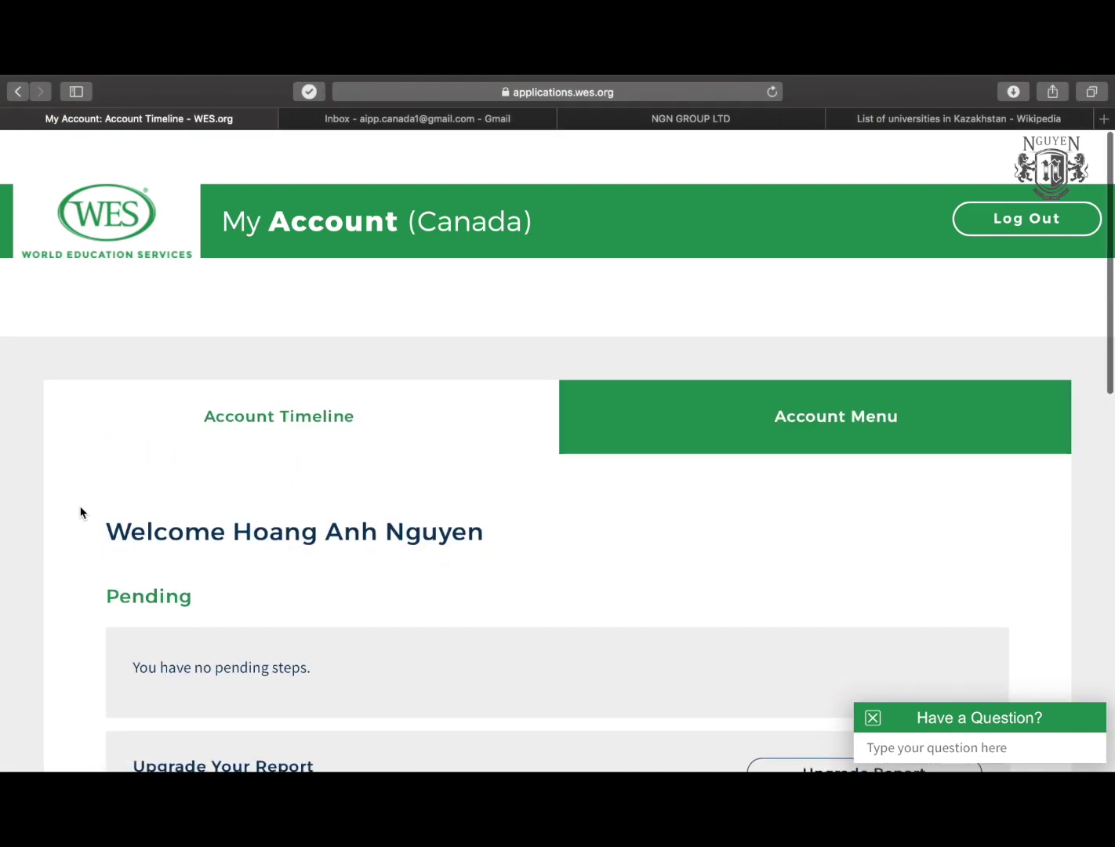
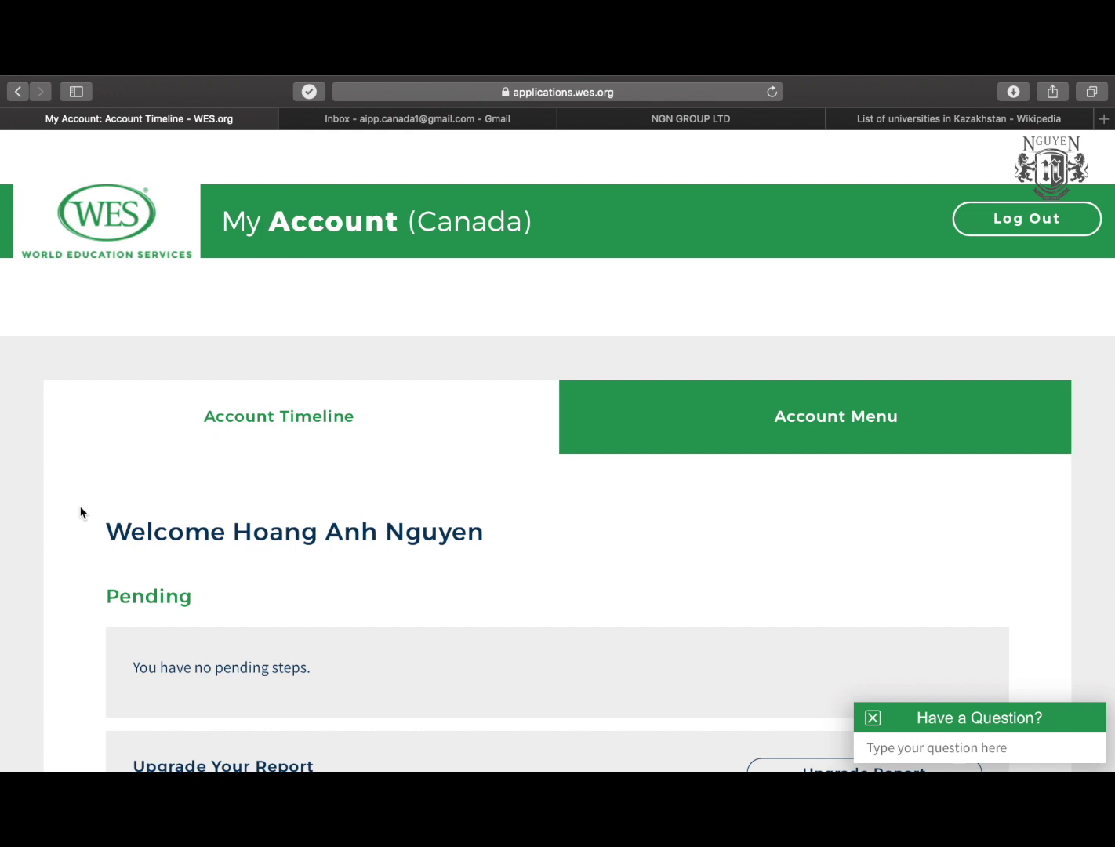
Scroll down the account timeline past Pending and Upgrade Your Report to the Completed Initial Application Order.
{"action": "scroll", "coordinate": [80, 513], "scroll_direction": "down", "scroll_amount": 3}
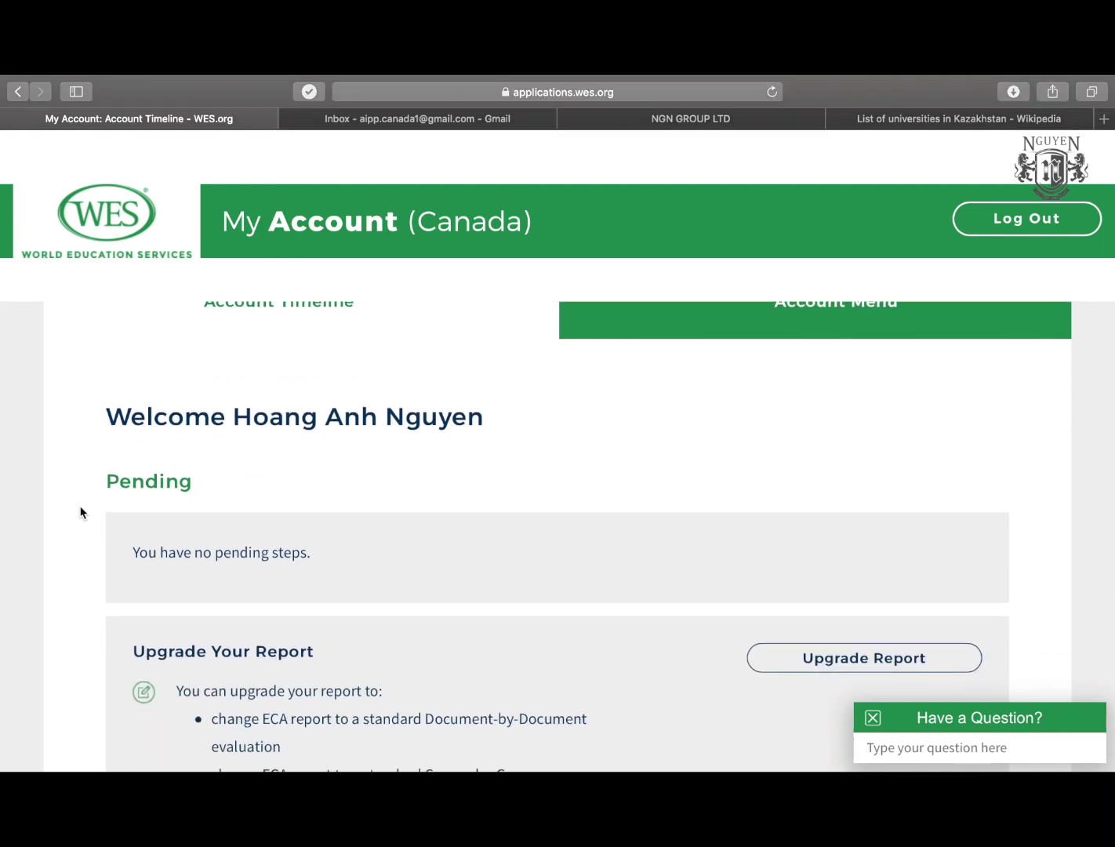
{"action": "scroll", "coordinate": [81, 512], "scroll_direction": "down", "scroll_amount": 5}
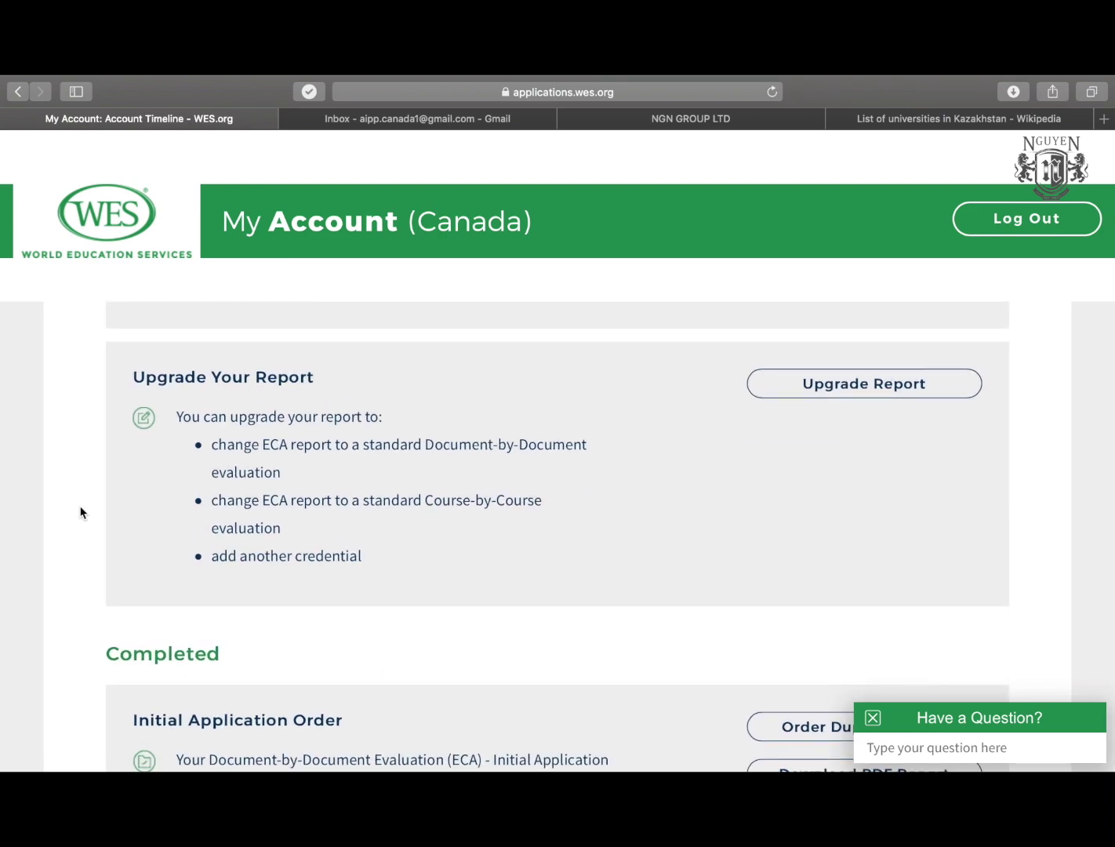